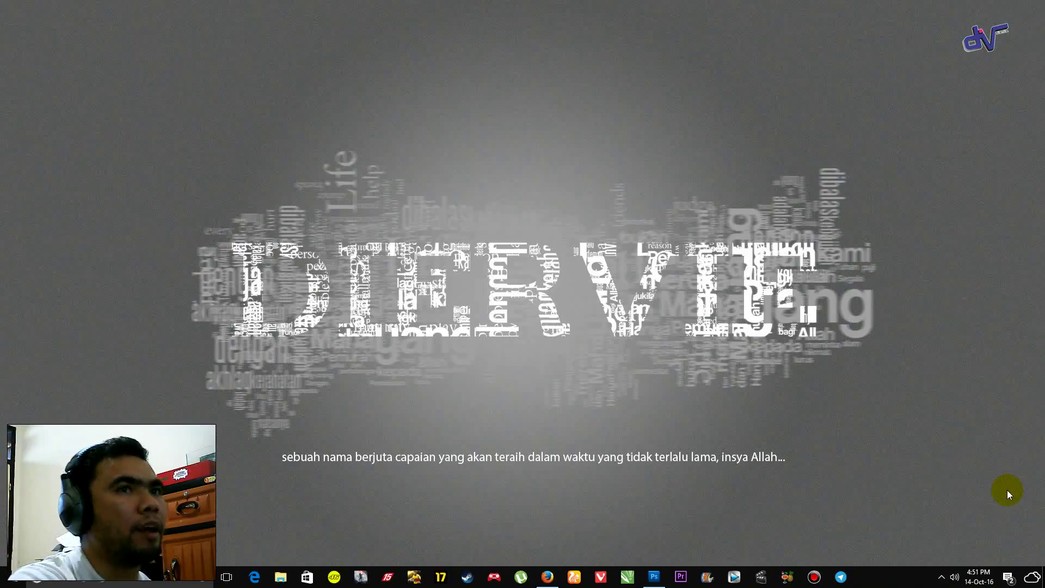
Switch the desktop to the next background image.
right_click(887, 356)
left_click(923, 456)
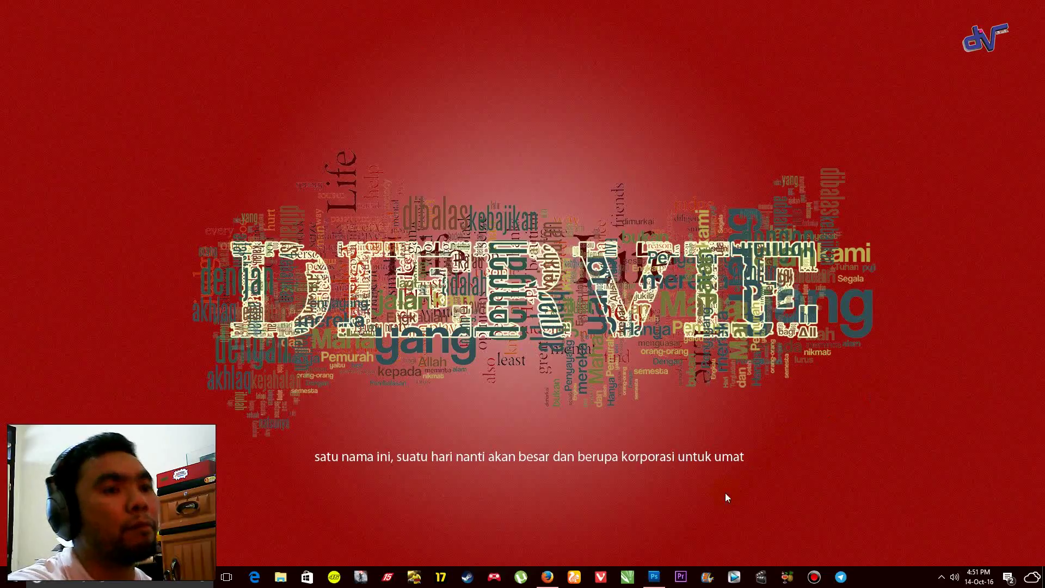
Switch to Photoshop and set up a new document 30 cm wide and 20 cm high.
left_click(654, 577)
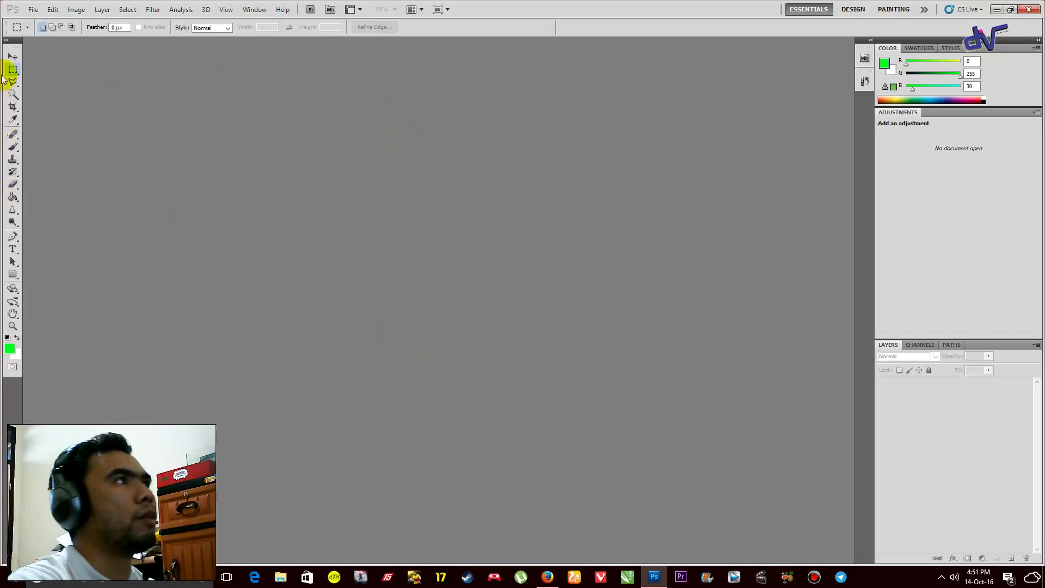
left_click(34, 10)
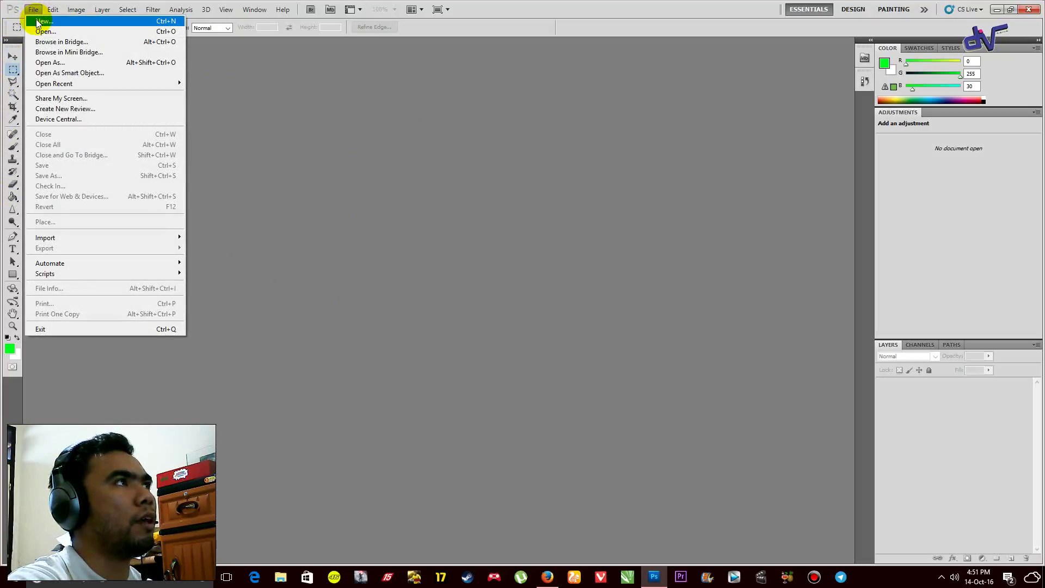
left_click(41, 21)
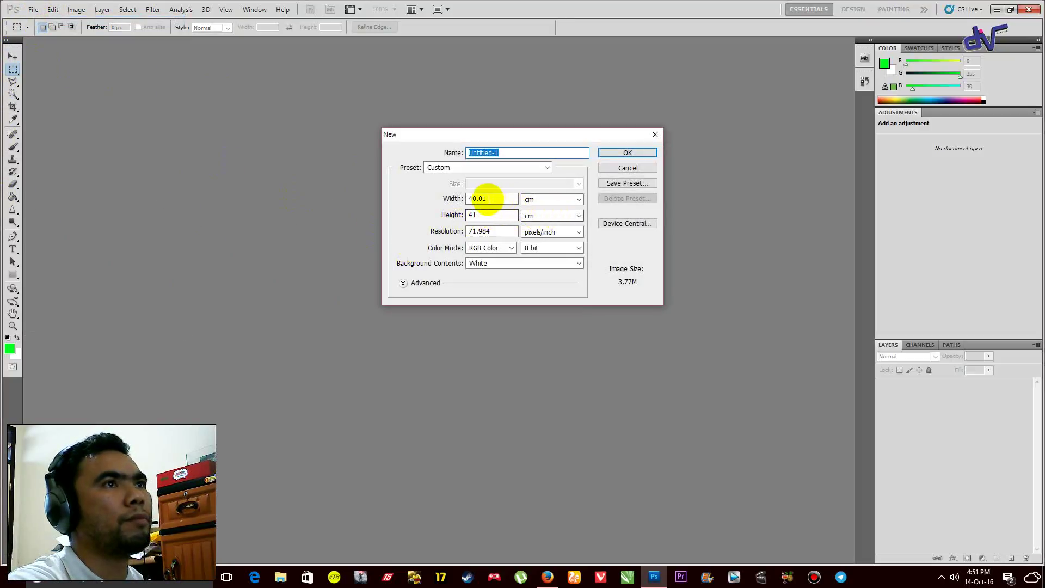
double_click(490, 198)
type("30")
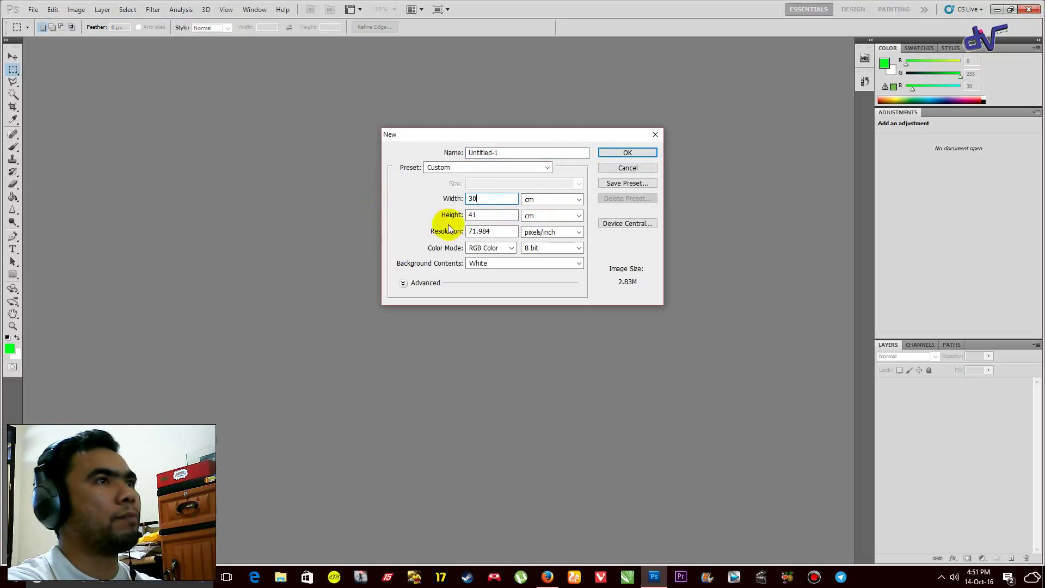
double_click(493, 215)
type("20")
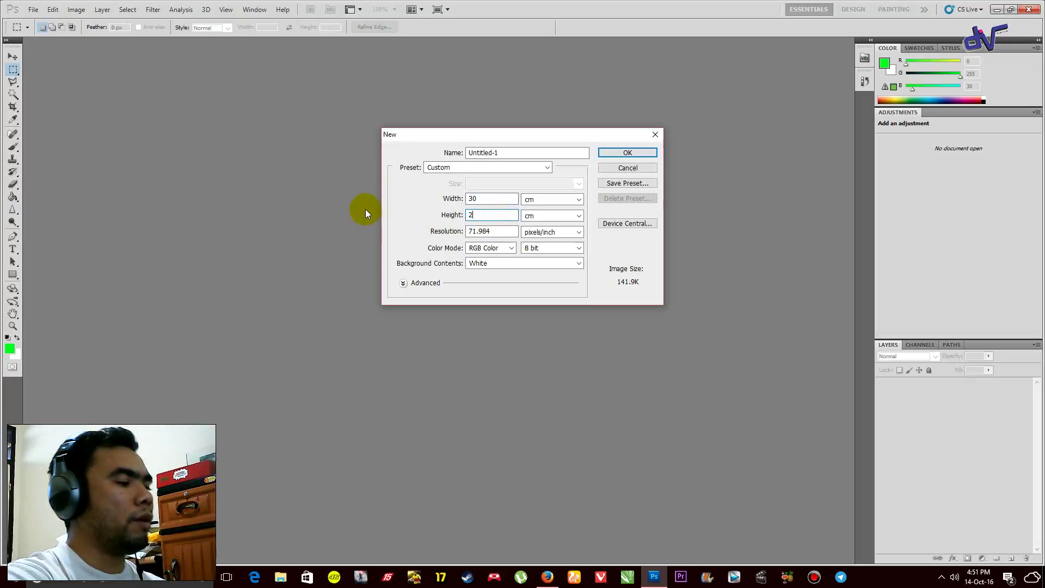
Give the new document a resolution of 250 pixels/inch and transparent background contents, and create it.
double_click(492, 231)
type("250")
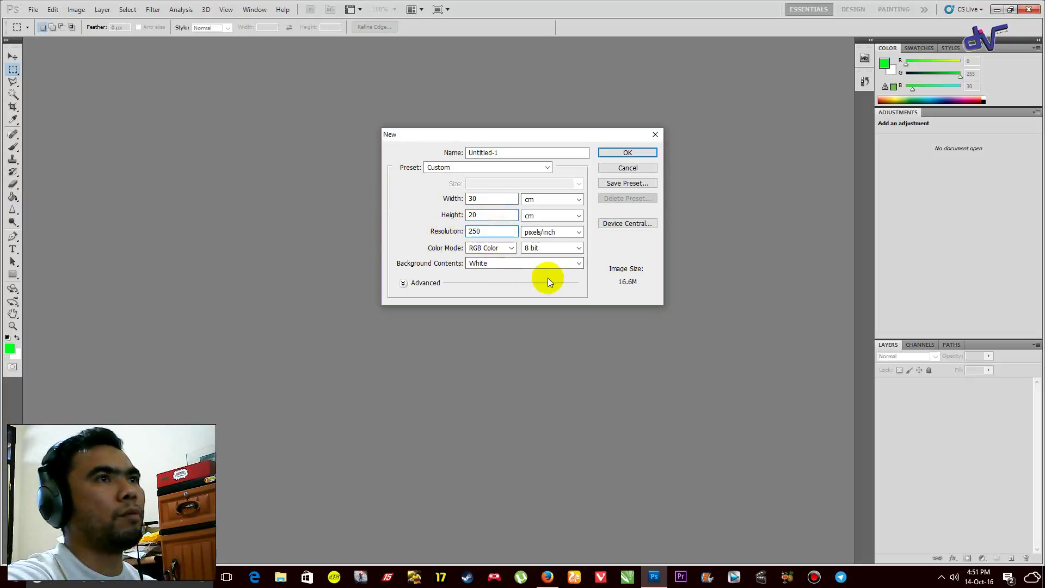
left_click(509, 263)
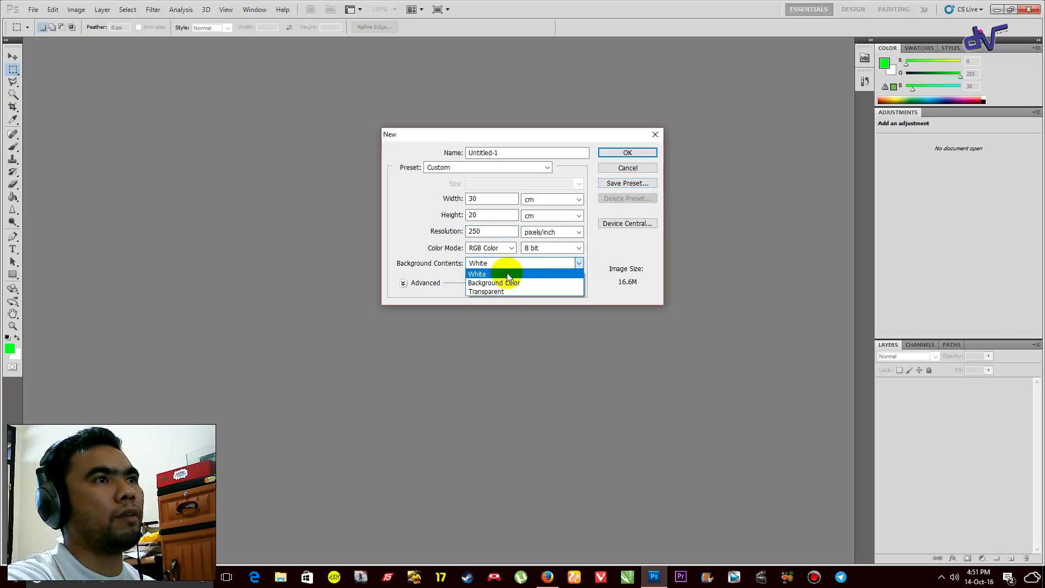
left_click(502, 289)
left_click(626, 152)
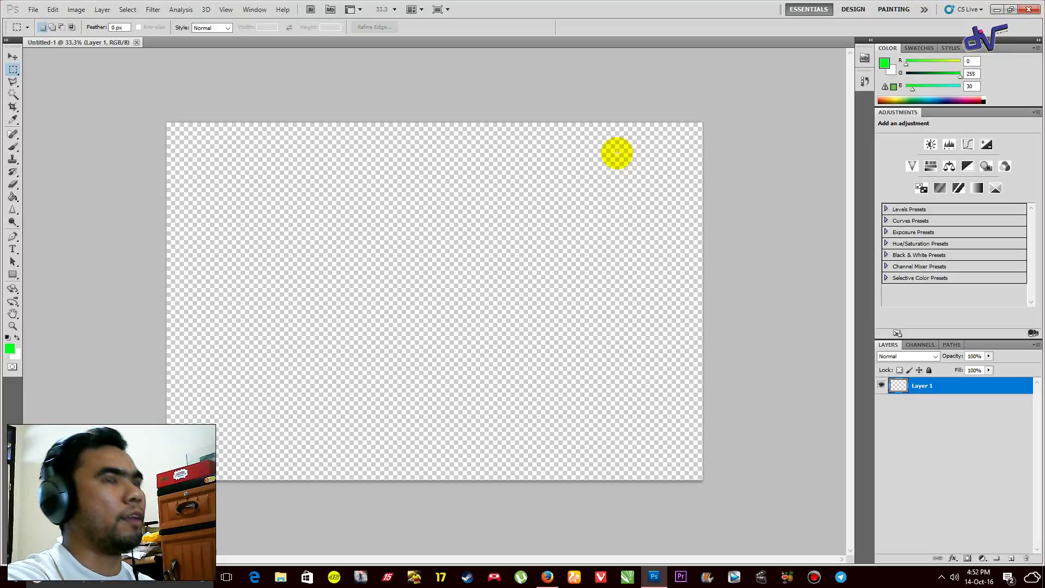
key("v")
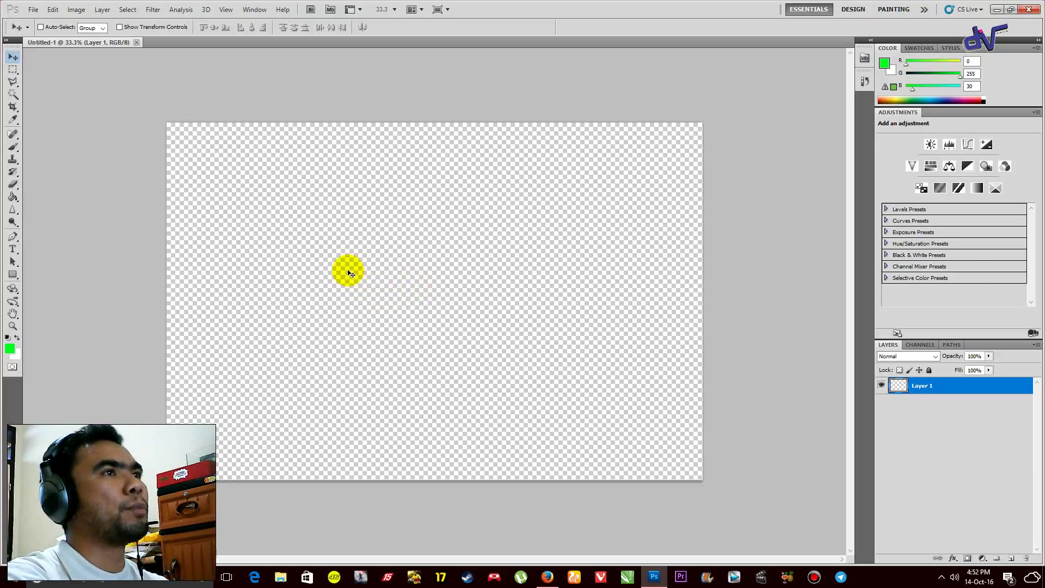
left_click(1005, 9)
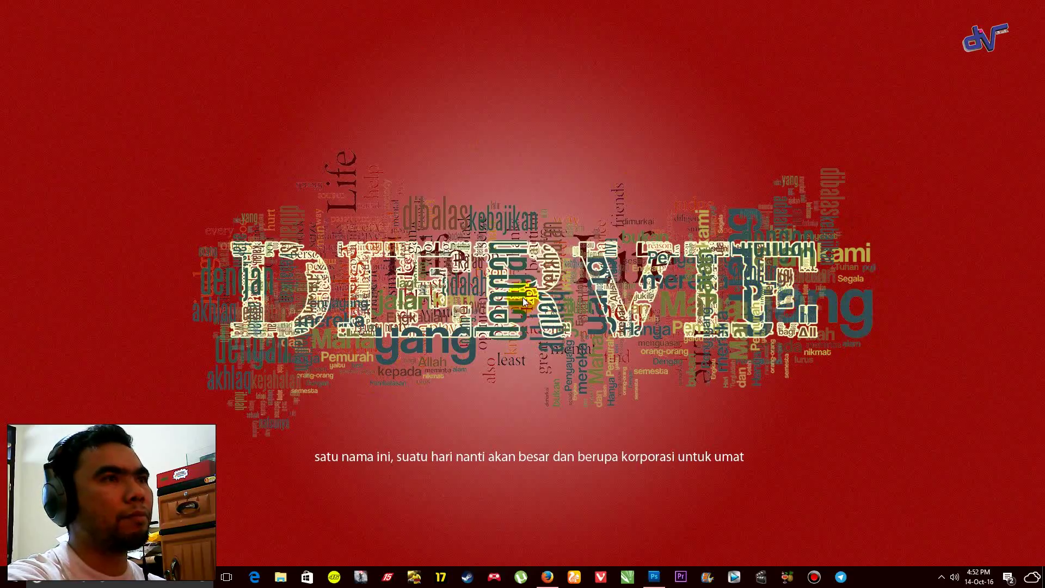
left_click(547, 577)
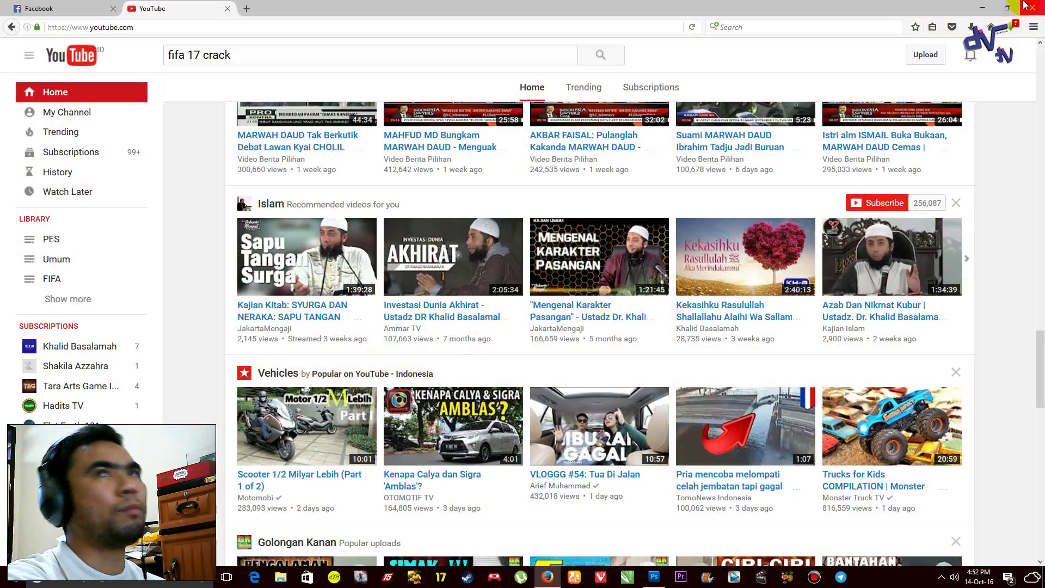
left_click(983, 7)
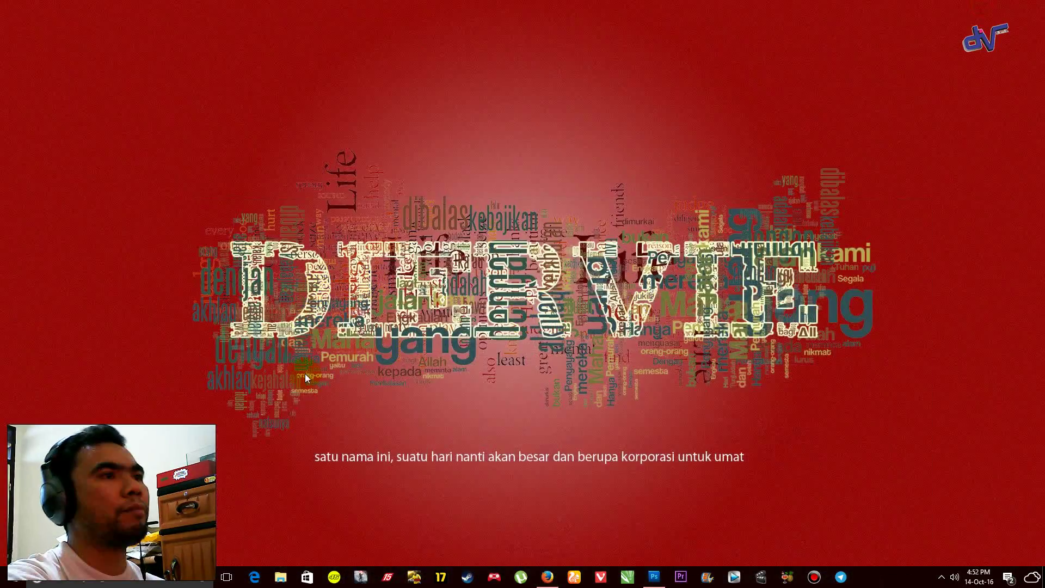
left_click(654, 577)
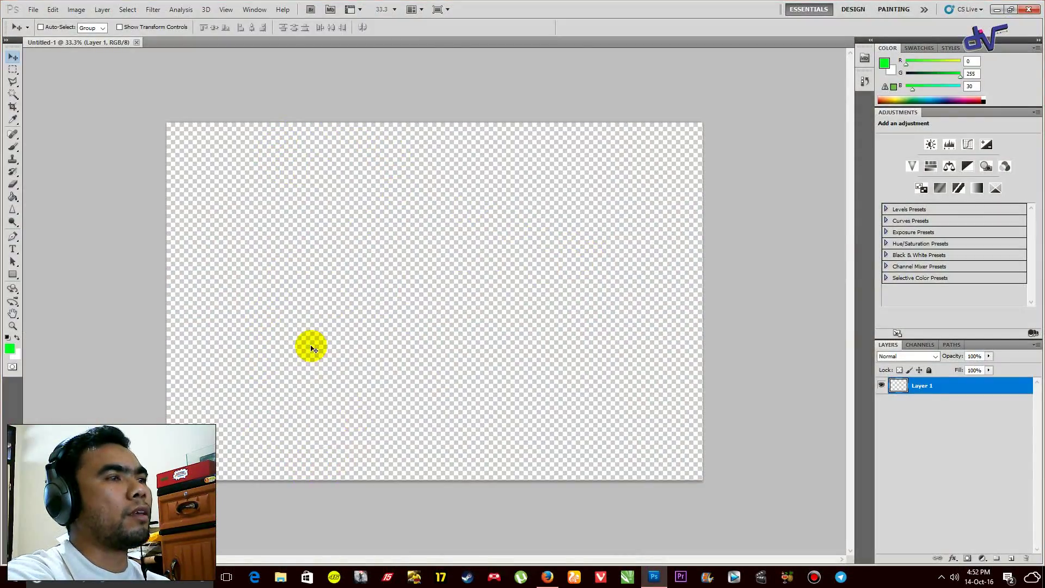
Add the text "aku" at 200 pt near the upper-left corner of the canvas.
left_click(13, 248)
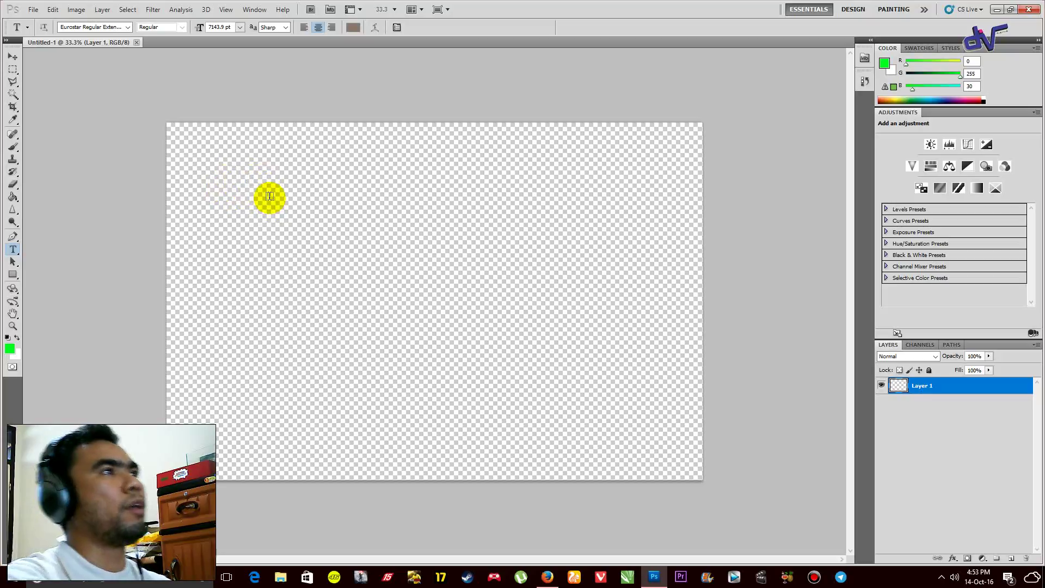
left_click(242, 187)
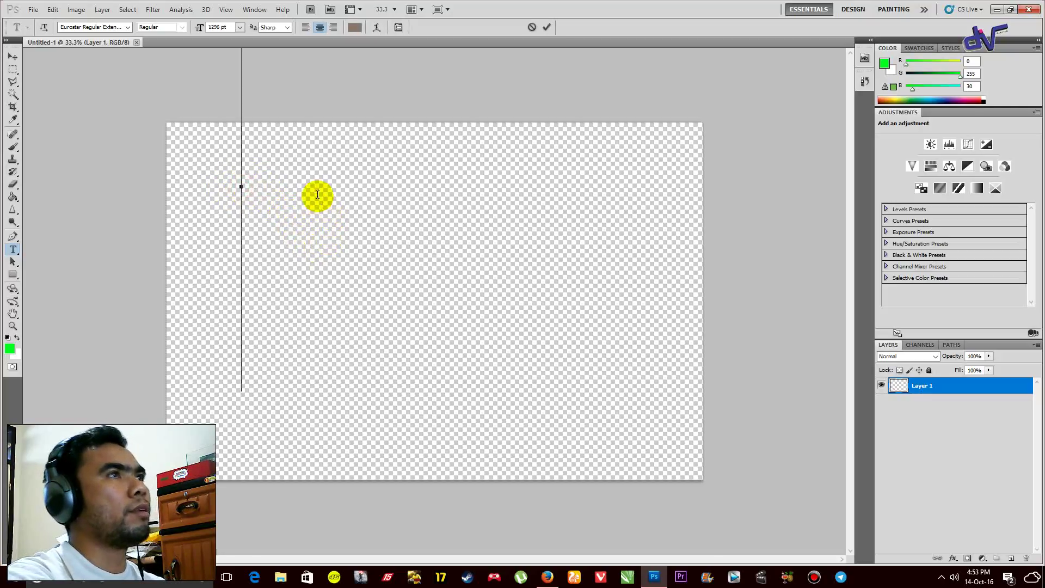
double_click(216, 27)
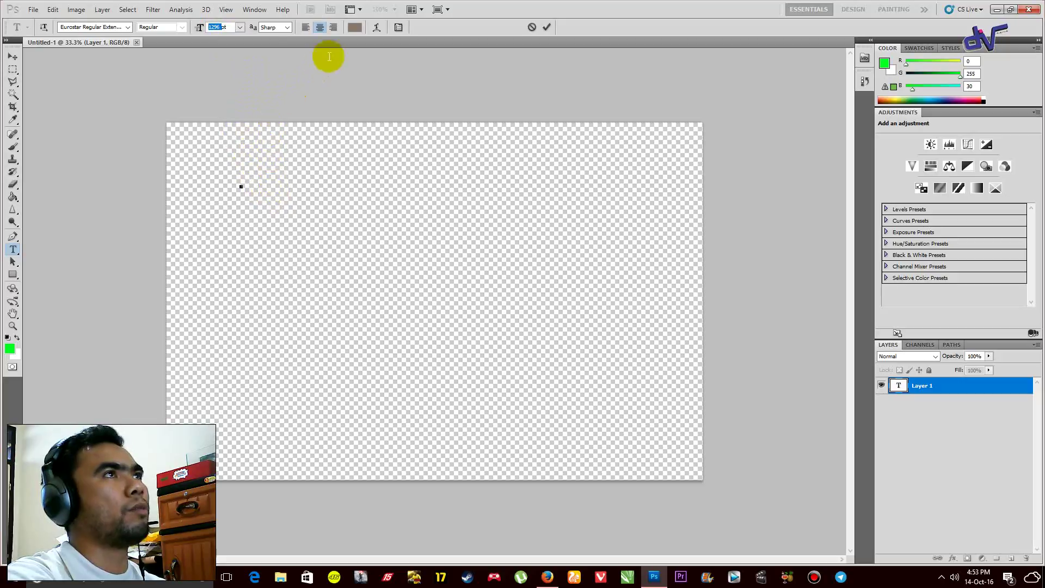
type("200")
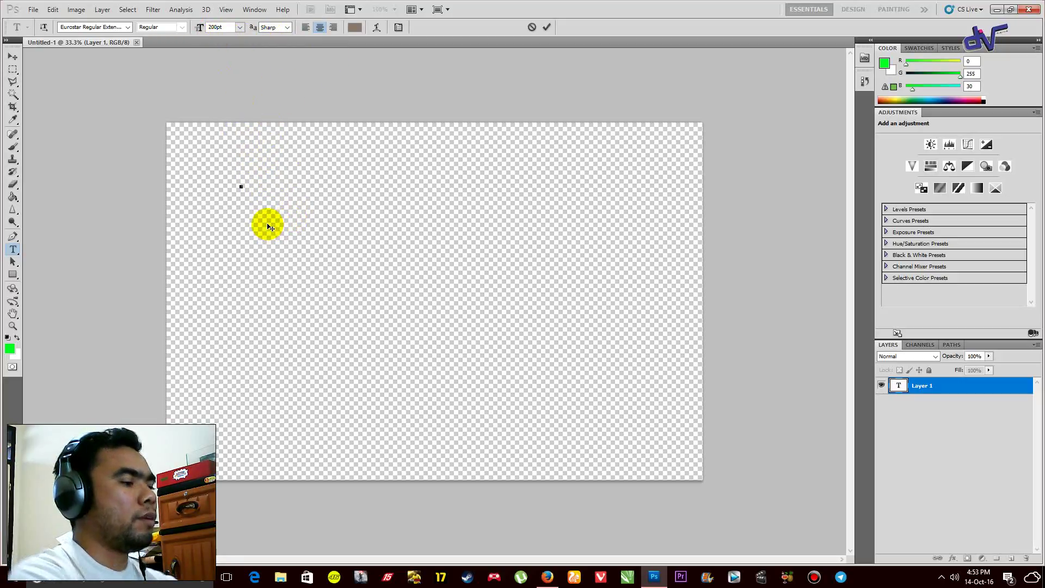
type("aku")
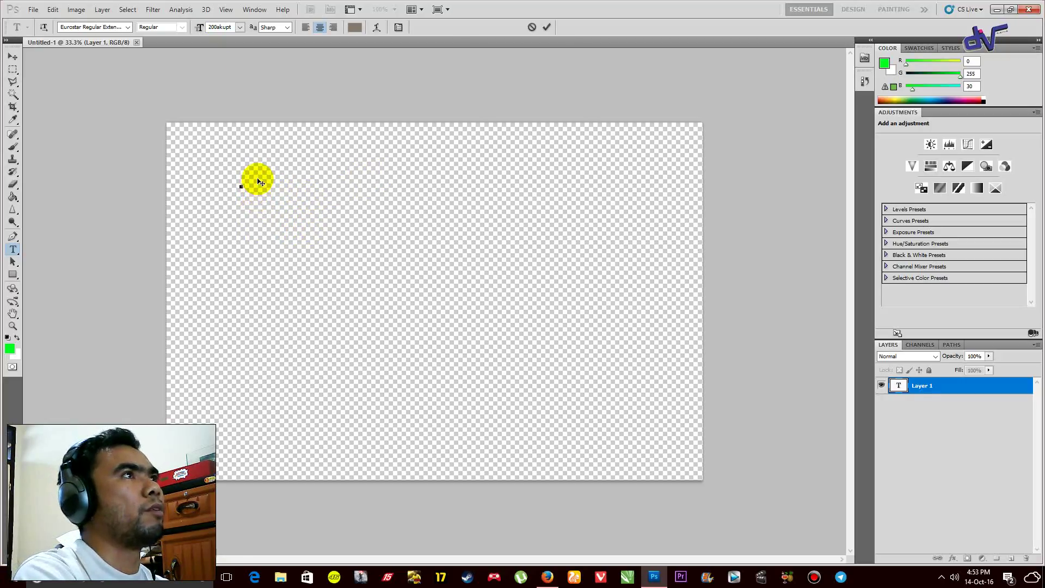
key("BackSpace")
key("BackSpace")
key("BackSpace")
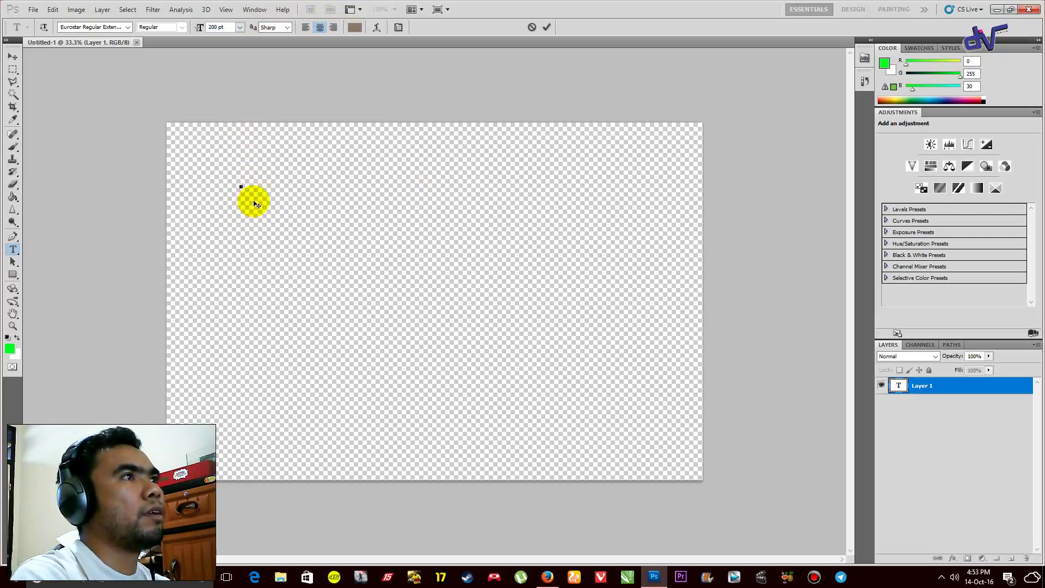
type("aku")
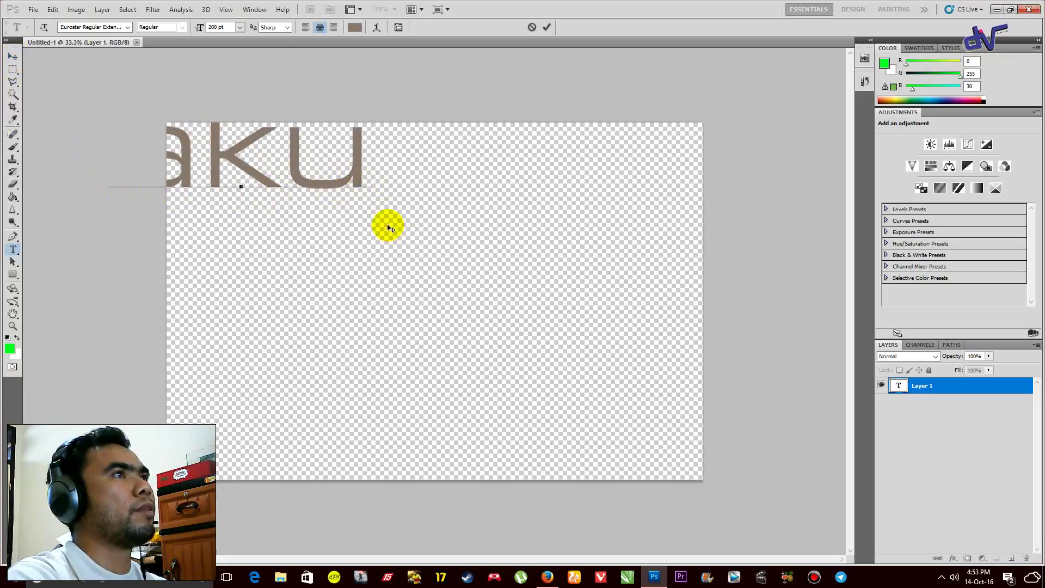
Reduce the font size of the whole "aku" text to 50 pt.
key("ctrl+a")
double_click(216, 28)
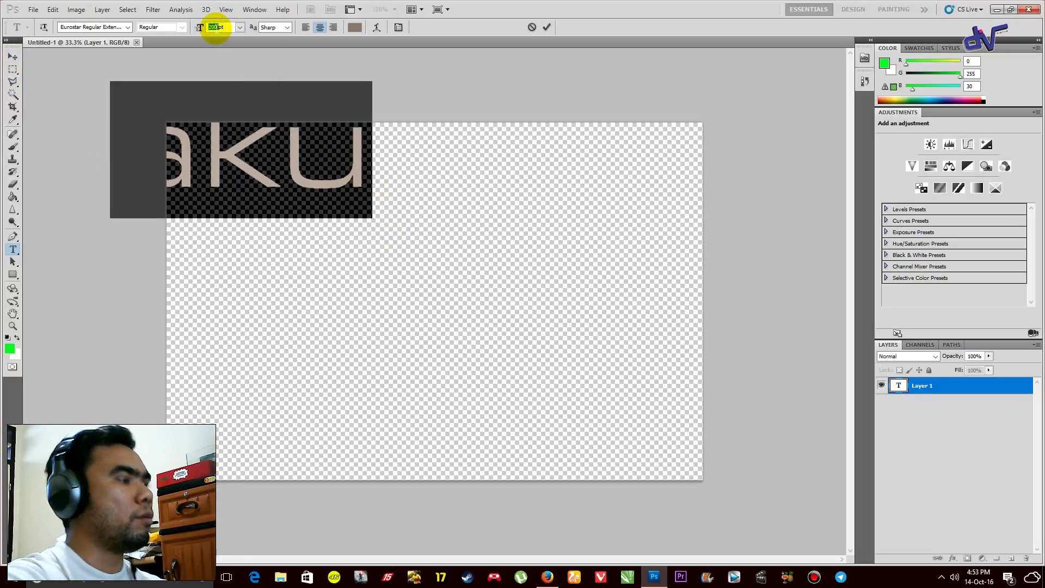
type("100")
key("Return")
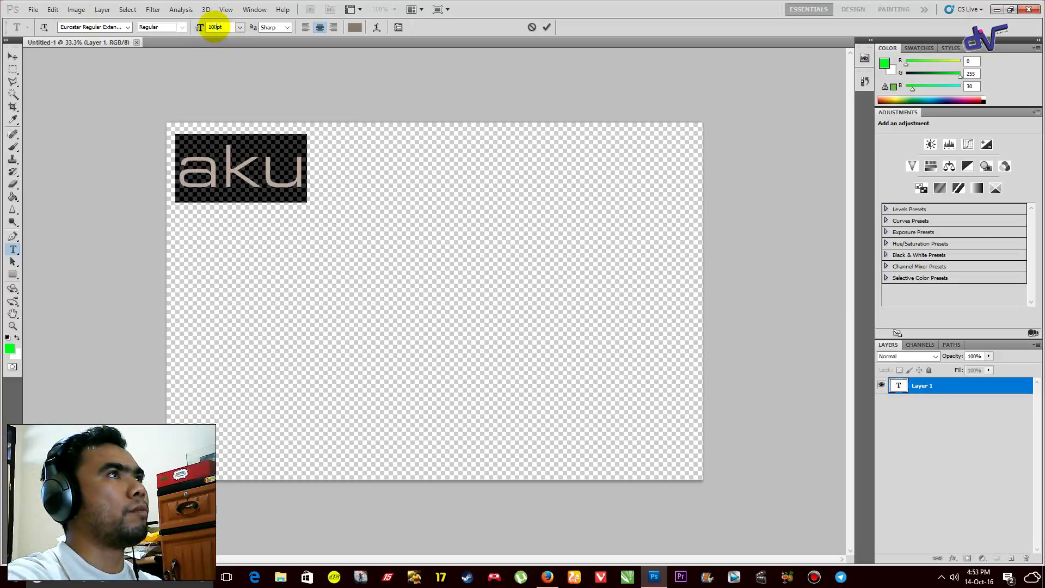
key("BackSpace")
type("50")
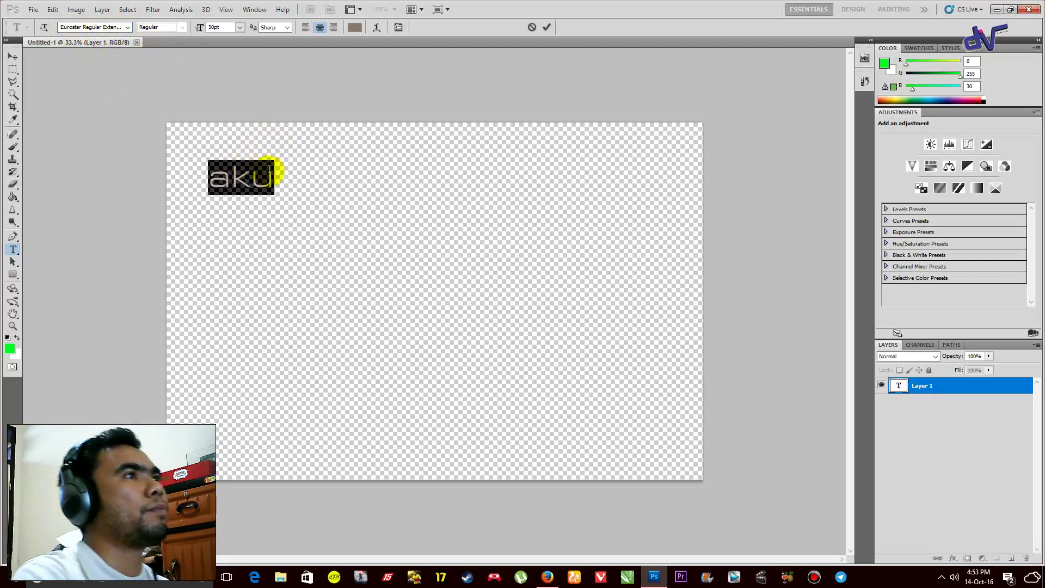
Change the colour of the "aku" text to orange, #d6763c.
left_click(354, 27)
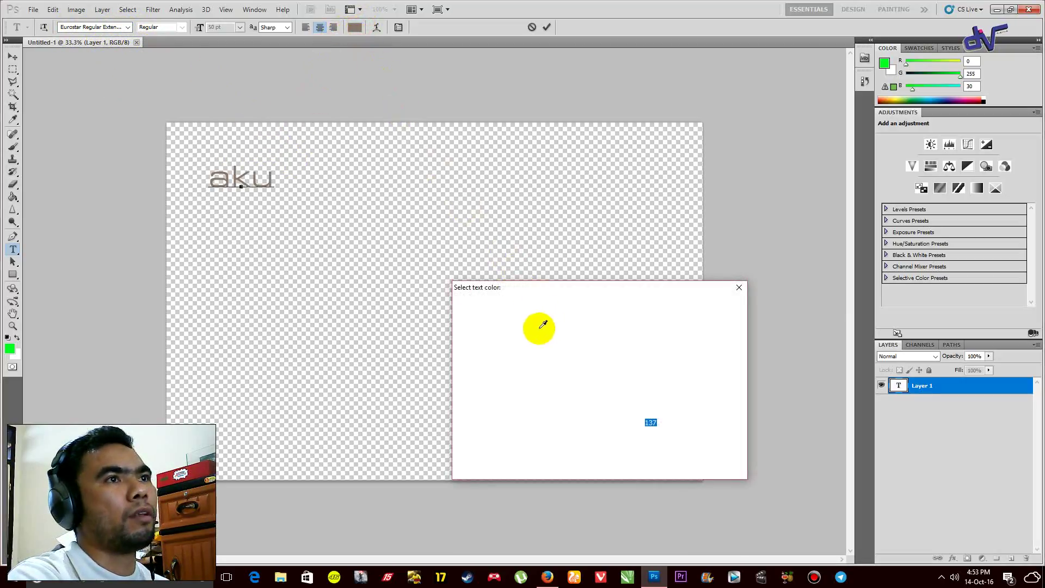
mouse_move(543, 366)
left_mouse_down()
mouse_move(573, 340)
mouse_move(553, 324)
mouse_move(559, 335)
left_mouse_up()
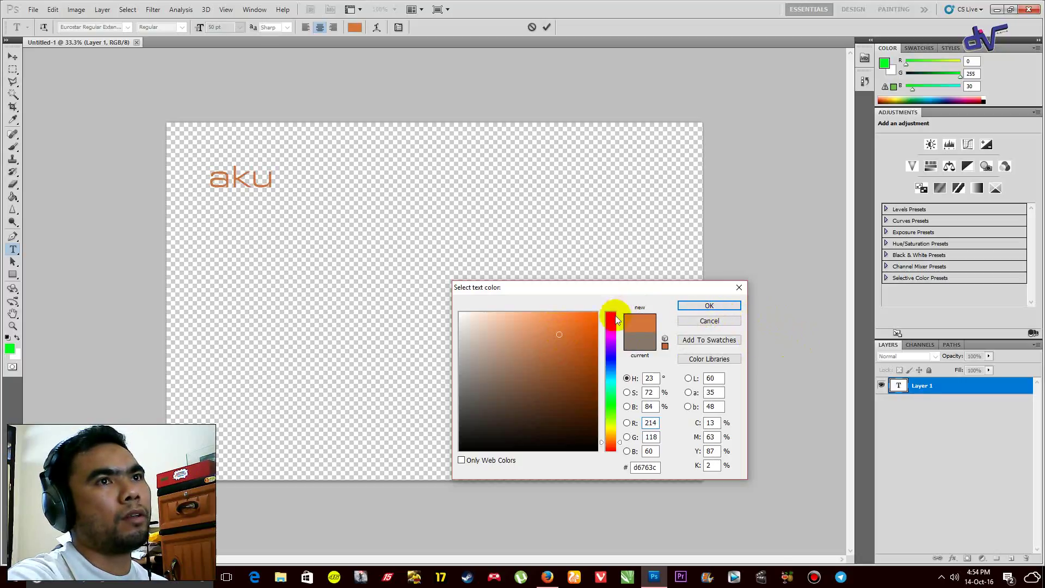
left_click(709, 305)
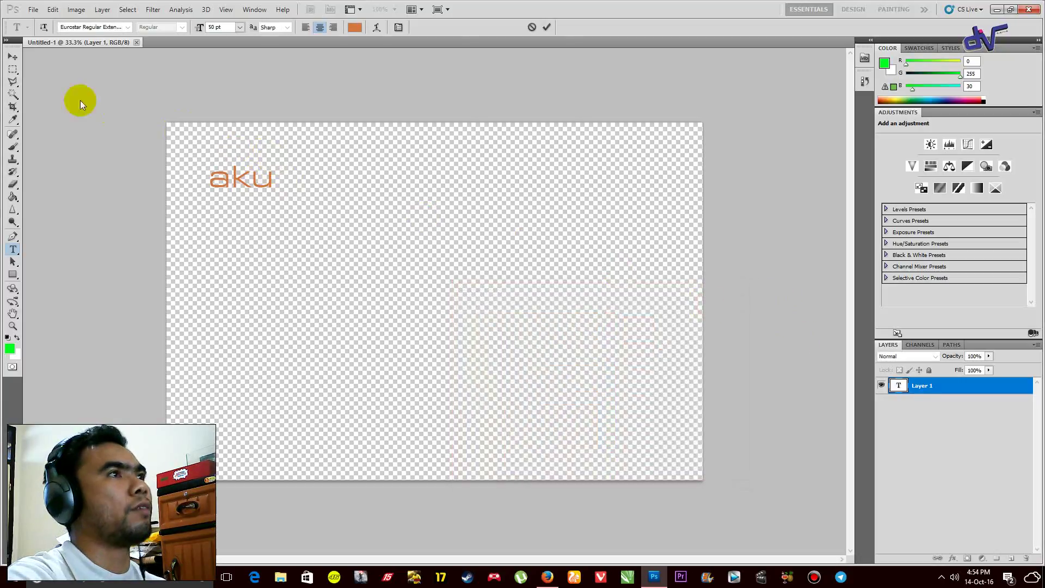
Shift the "aku" text slightly within the upper-left area of the canvas with the Move tool.
left_click(13, 56)
mouse_move(262, 178)
left_mouse_down()
mouse_move(236, 155)
mouse_move(205, 157)
mouse_move(244, 180)
left_mouse_up()
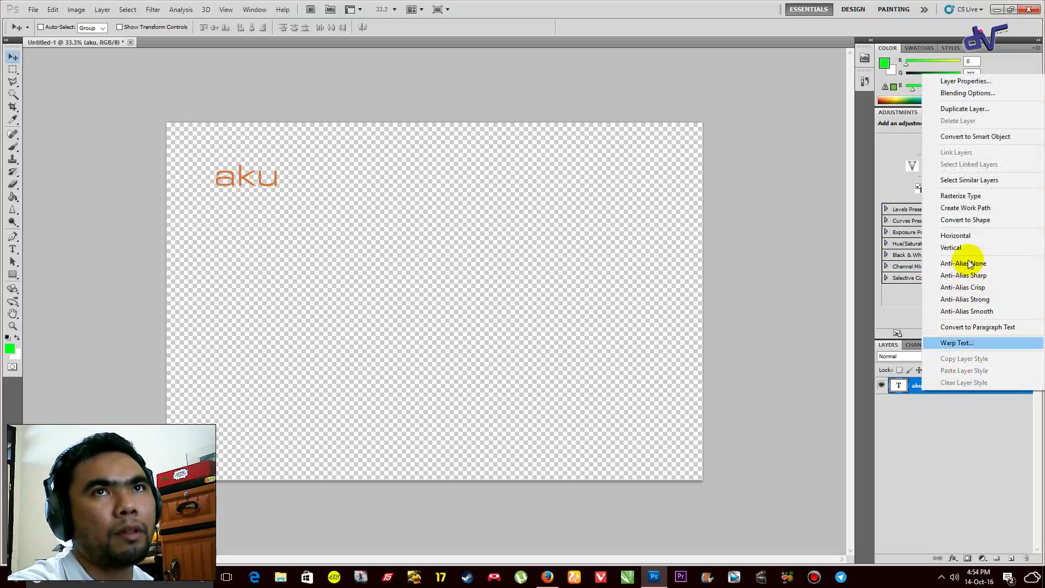
left_click(948, 442)
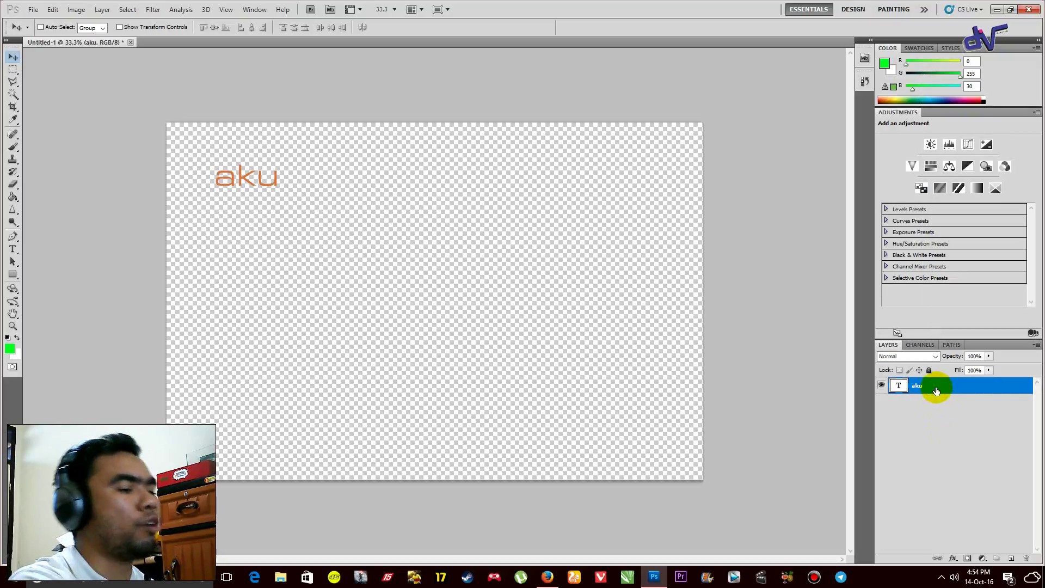
Duplicate the "aku" text layer repeatedly until there are 29 copies.
key("ctrl+j")
key("ctrl+j")
key("ctrl+j")
key("ctrl+j")
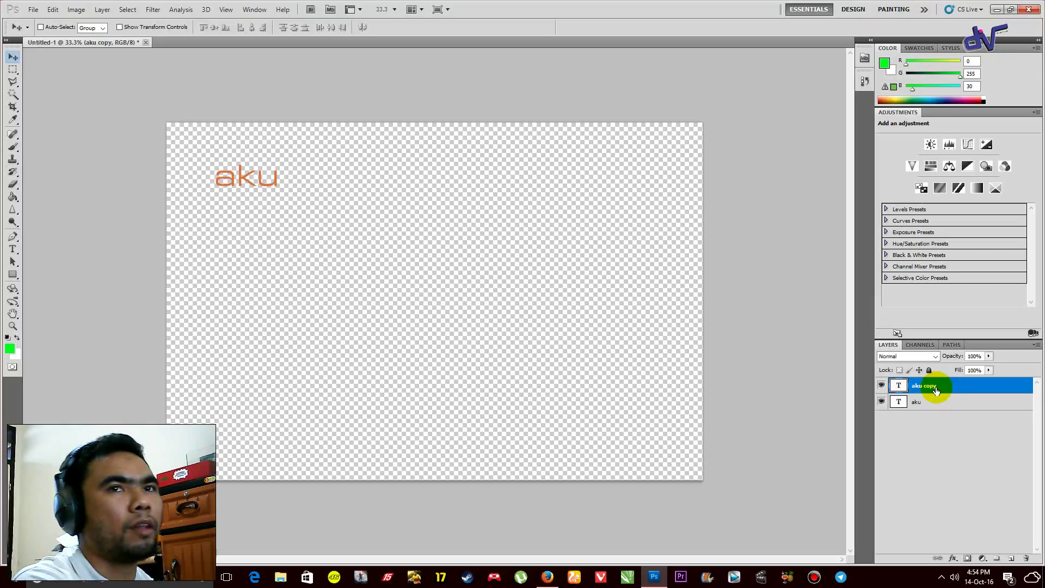
key("ctrl+j")
key("ctrl+j")
key("ctrl+j")
key("ctrl+j")
key("ctrl+j")
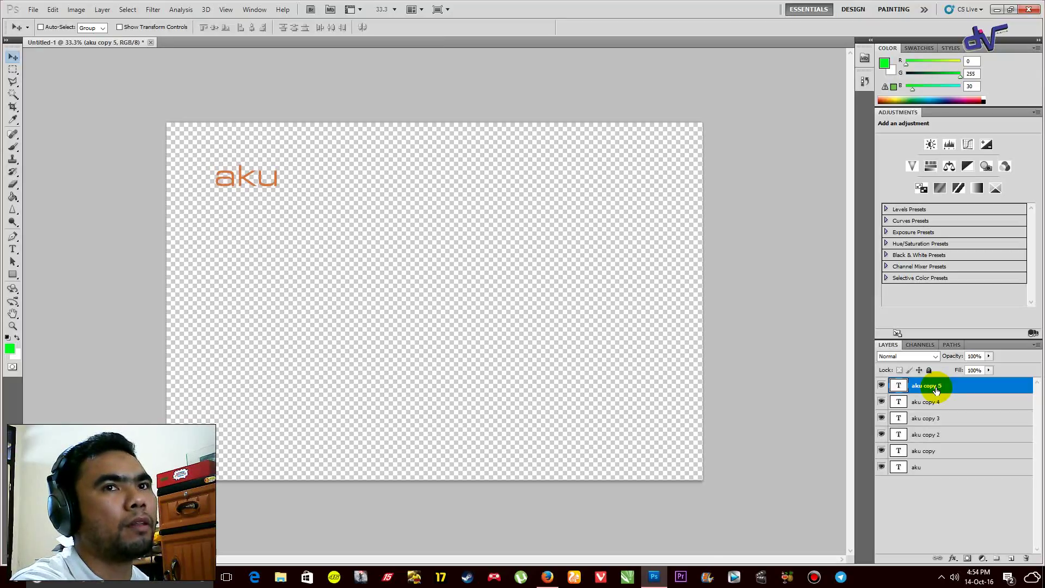
key("ctrl+j")
key("ctrl+j")
key("ctrl+j")
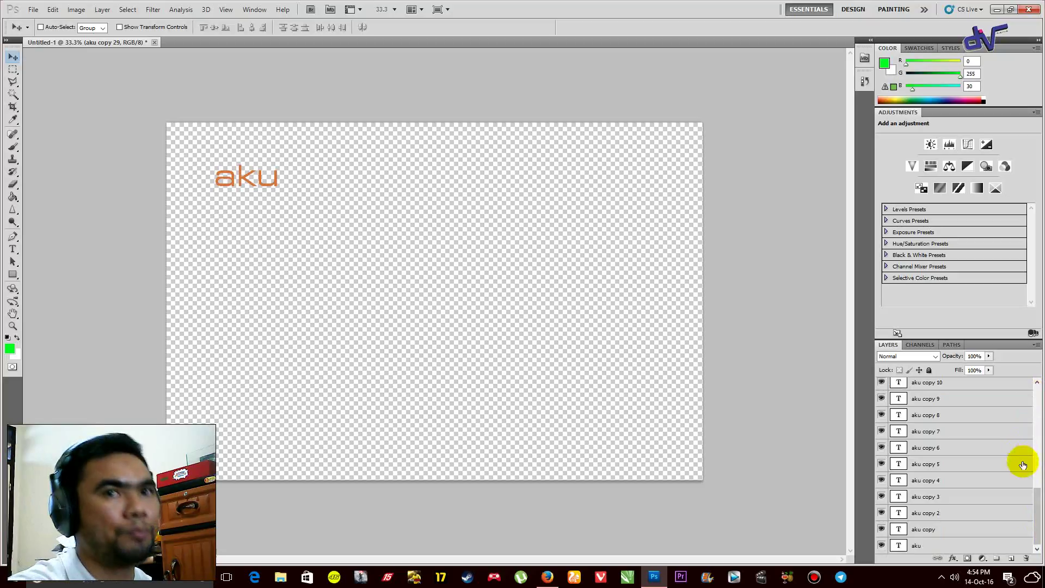
Move the aku copy 29 layer's text just below the original and aku copy 28's text to the right of it.
left_click(1035, 506)
scroll(1039, 403, "up", 2)
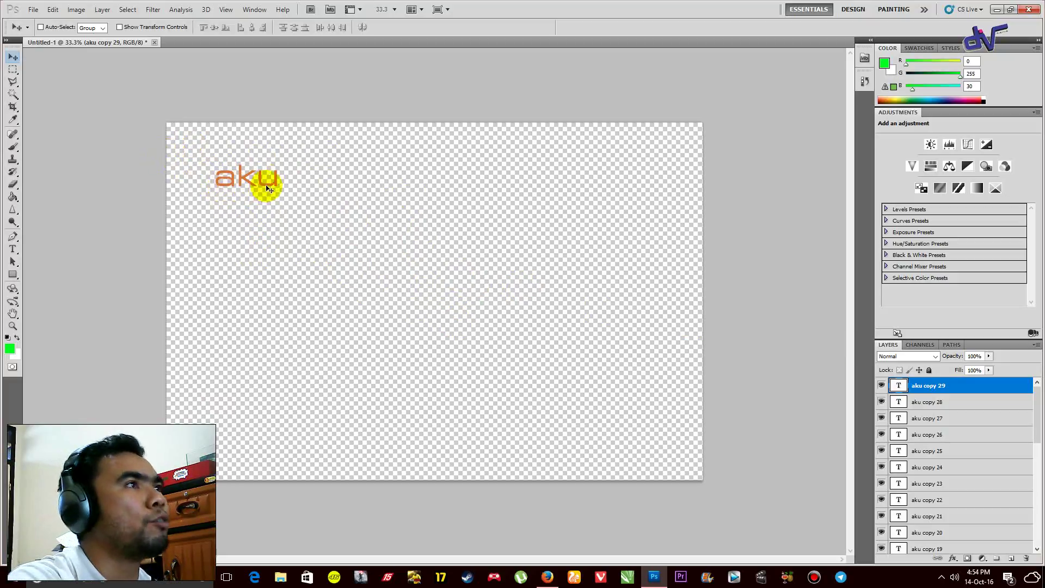
left_click_drag(244, 180, 264, 226)
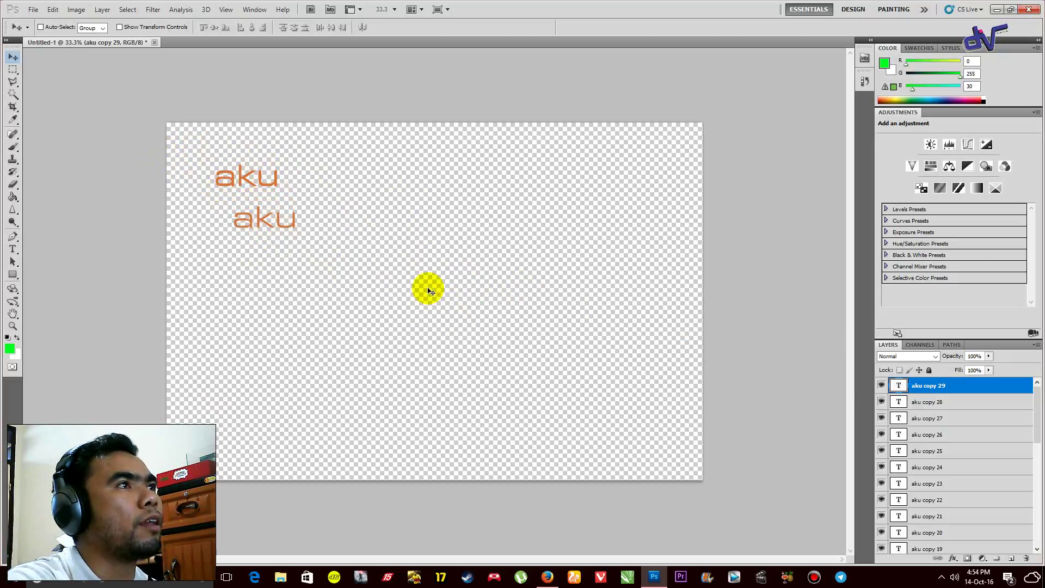
left_click(920, 403)
left_click_drag(250, 178, 360, 167)
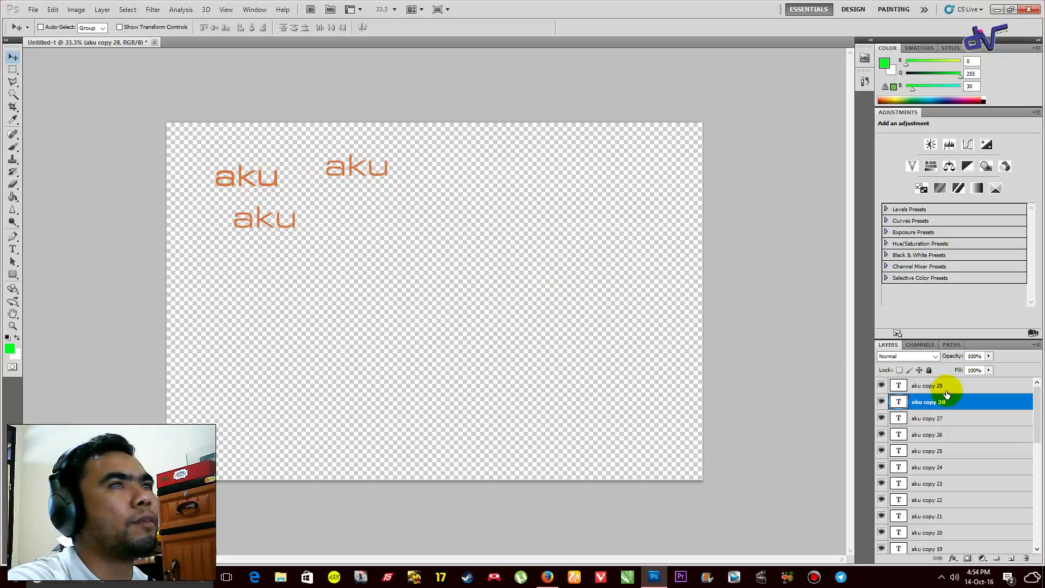
Move the aku copy 27 text to an empty area below and to the right of the other words.
left_click(945, 418)
left_click_drag(270, 189, 390, 242)
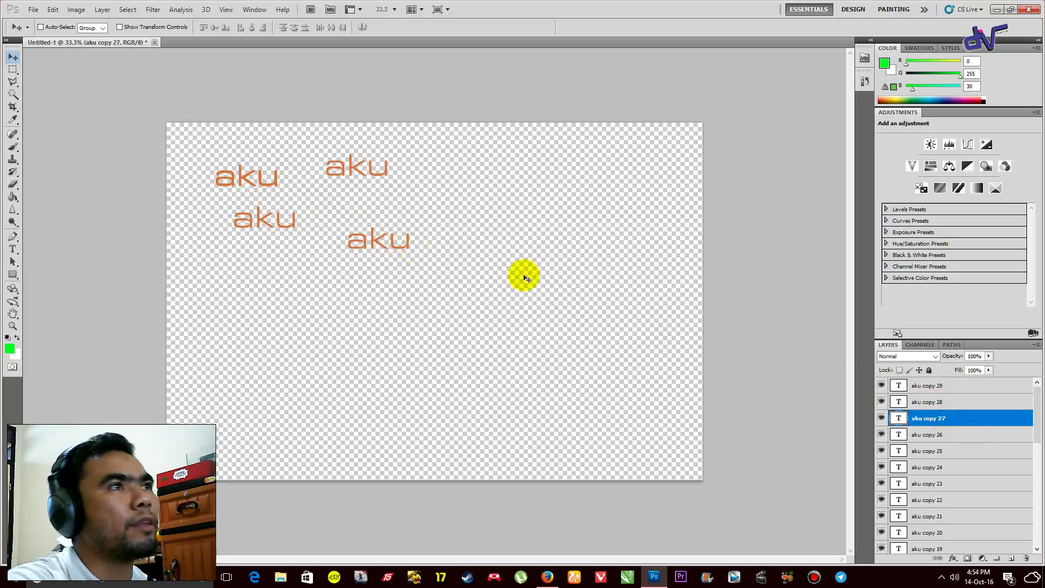
left_click(930, 386)
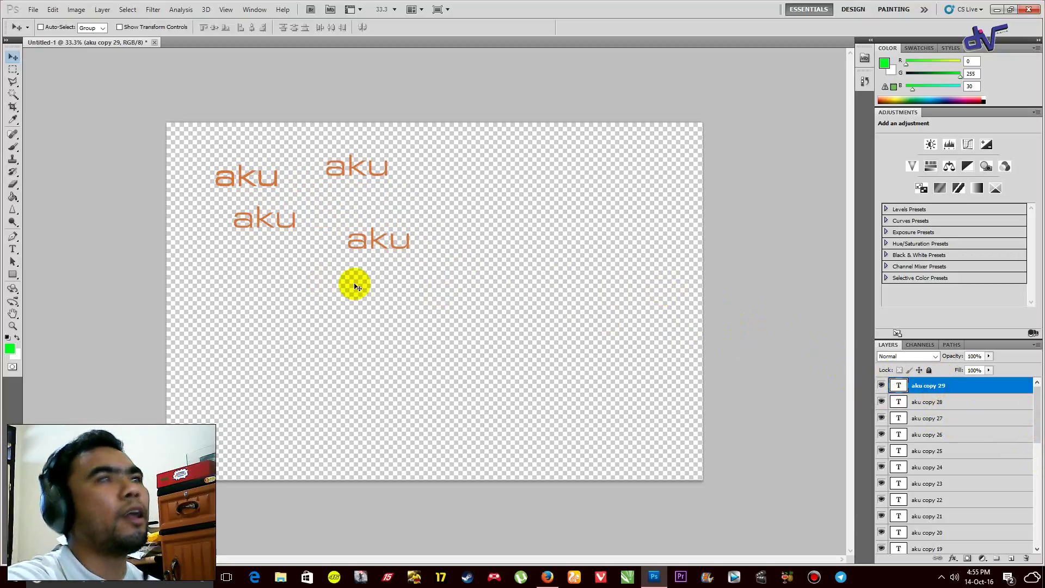
Replace the text of the aku copy 28 layer with "adalah".
left_click(17, 250)
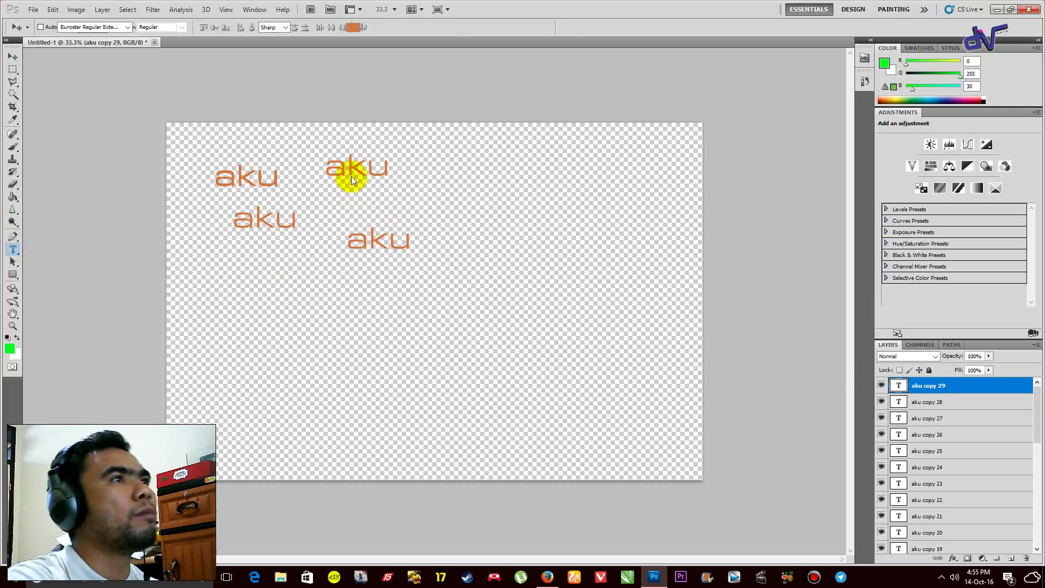
left_click(369, 164)
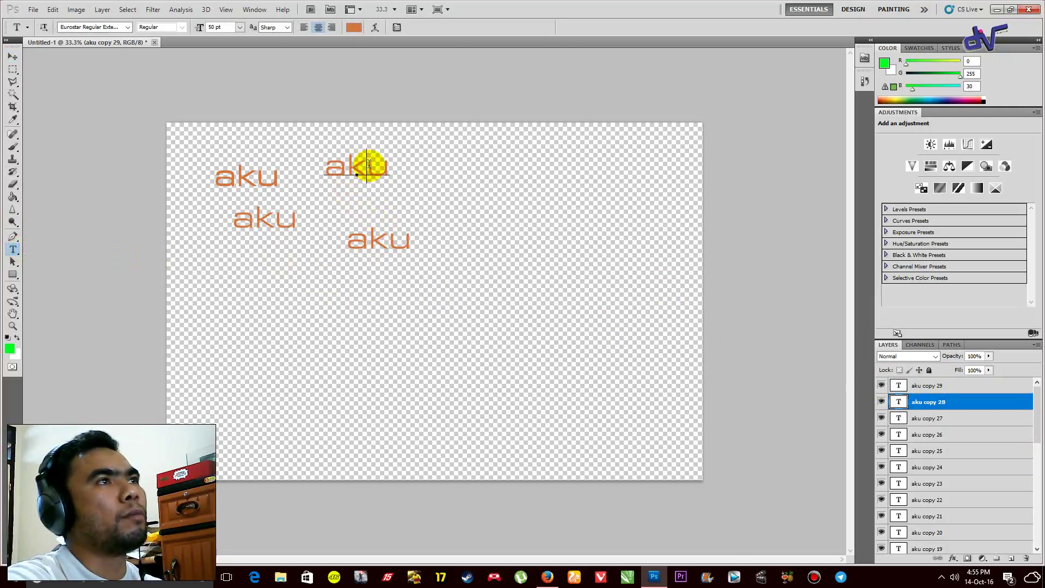
double_click(365, 166)
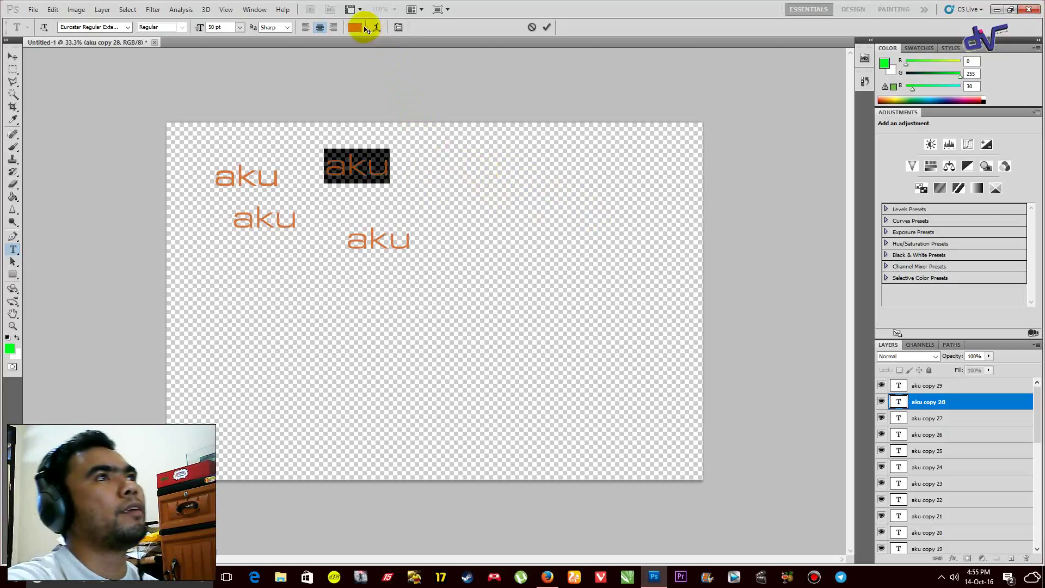
left_click(369, 163)
double_click(367, 164)
type("adalah")
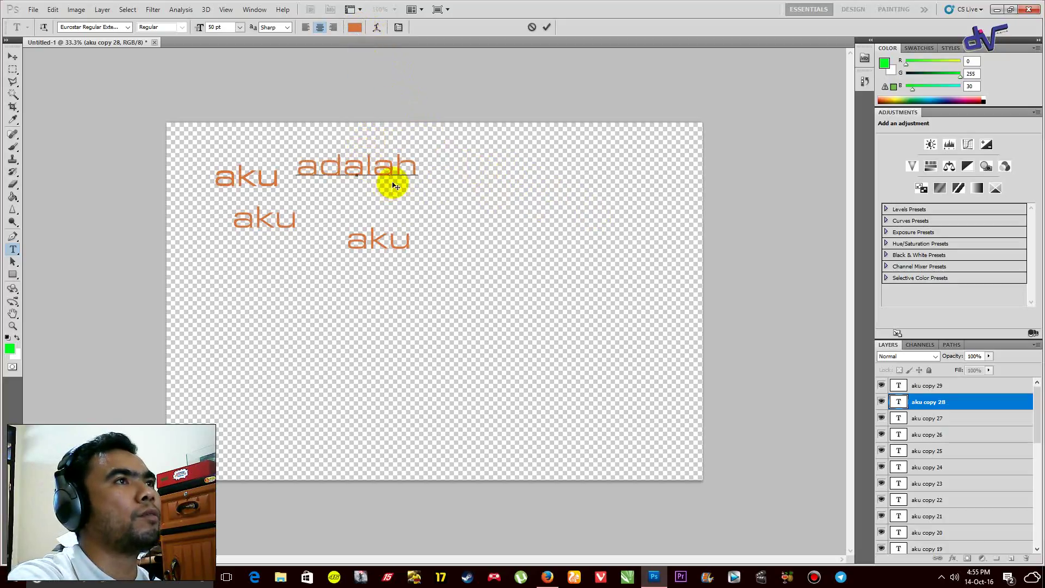
Recolour the whole word "adalah" to a darker orange-brown and commit the text edit.
key("ctrl+a")
left_click(356, 27)
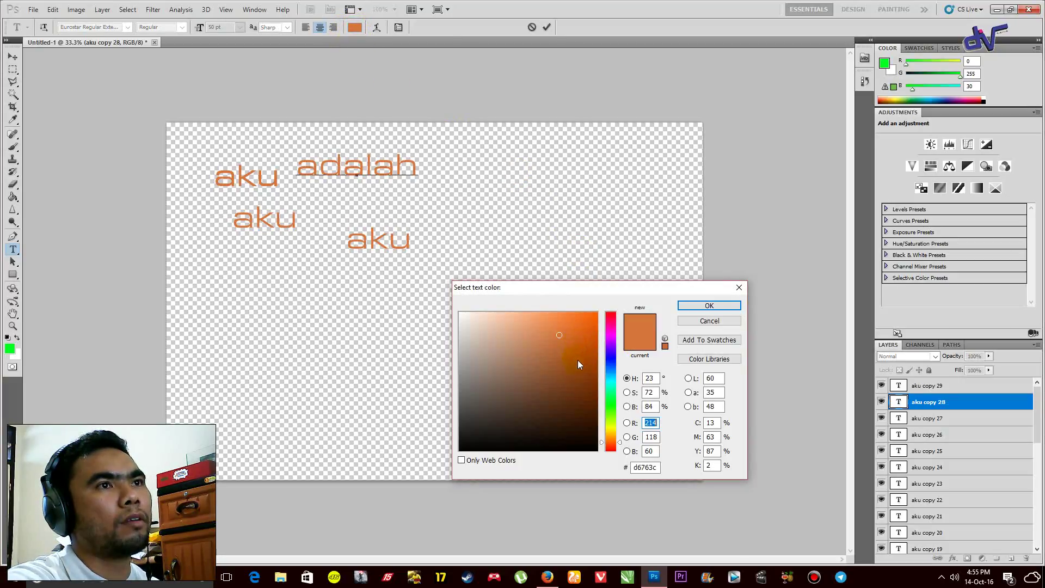
left_click(577, 361)
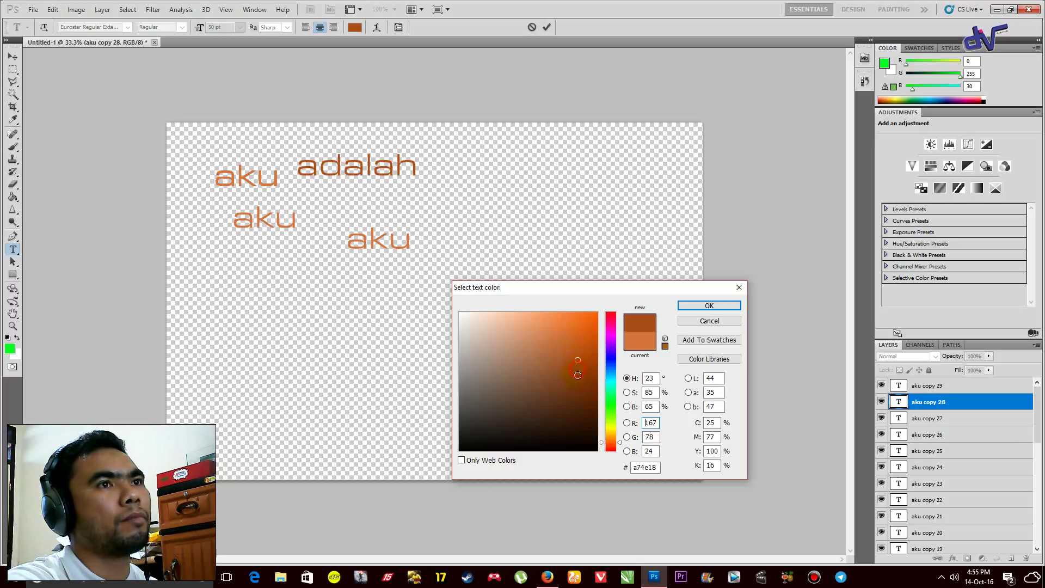
left_click(697, 304)
left_click(13, 56)
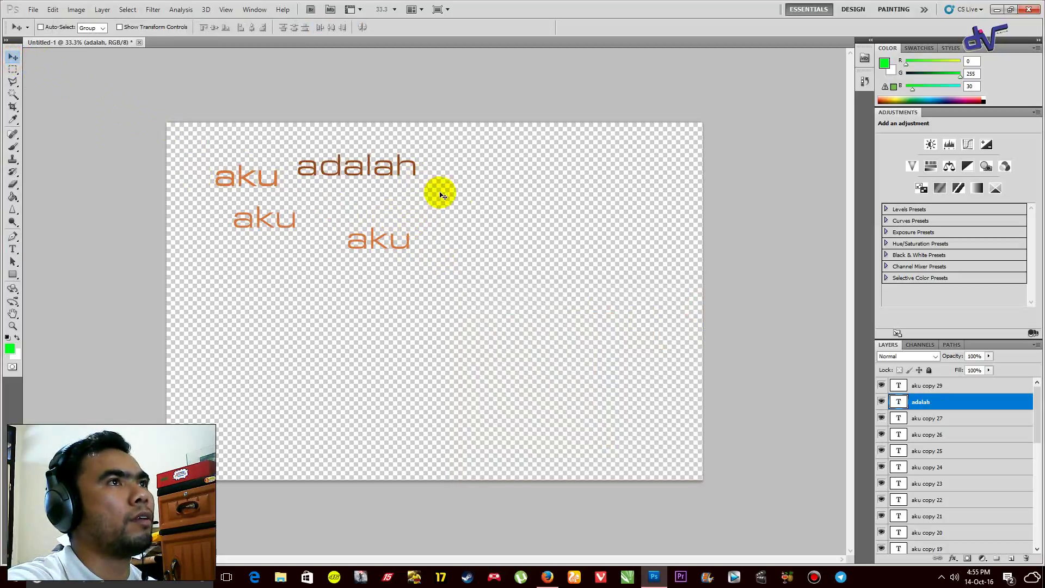
Scale down "adalah" with Free Transform and place it just beneath the end of the first "aku".
key("ctrl+t")
left_click_drag(415, 182, 298, 193)
key("Return")
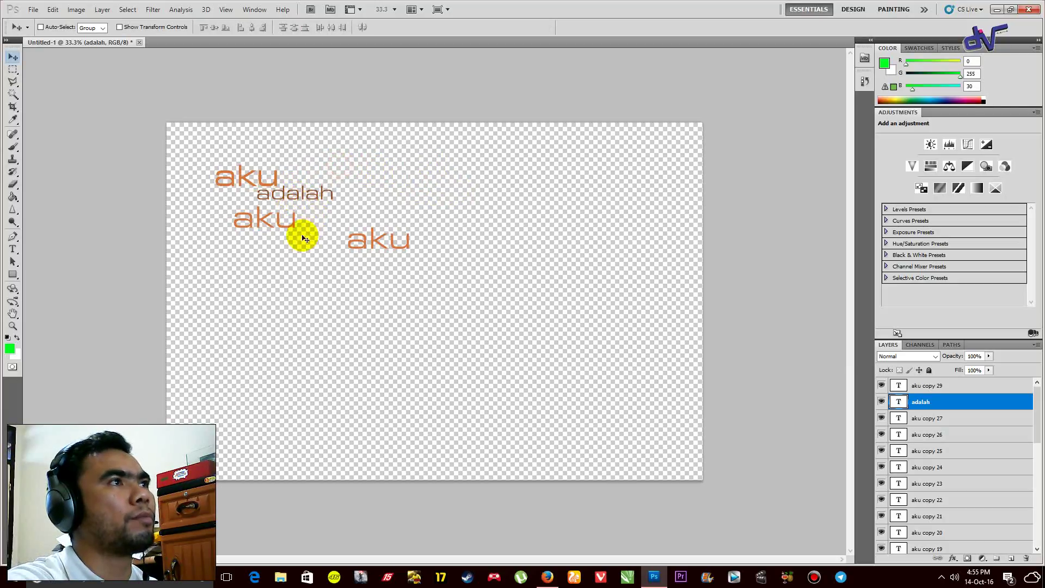
Move the aku copy 29 text so it sits beneath the right end of "adalah".
left_click(935, 418)
left_click(950, 385)
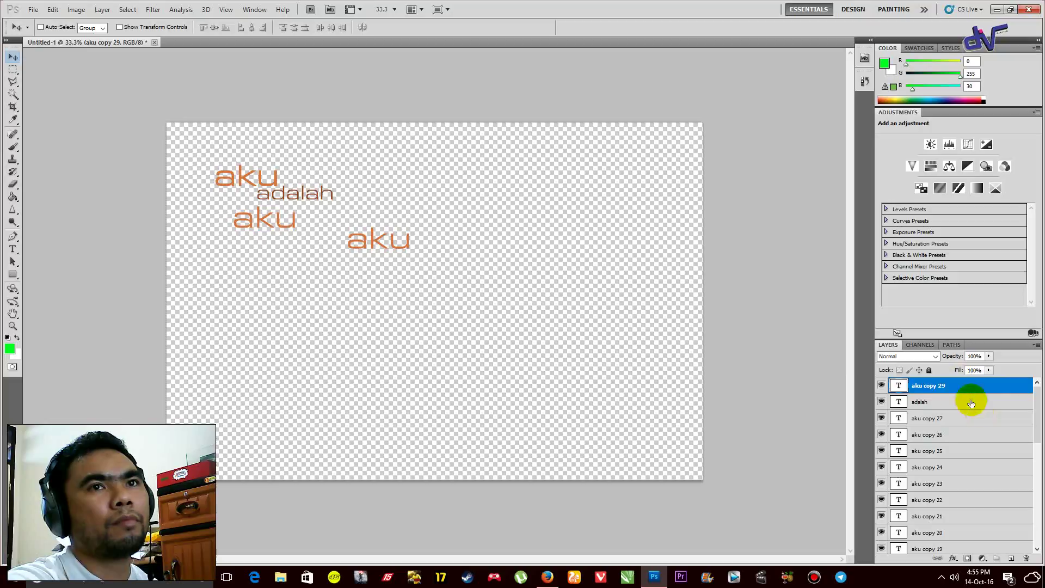
left_click_drag(278, 219, 343, 220)
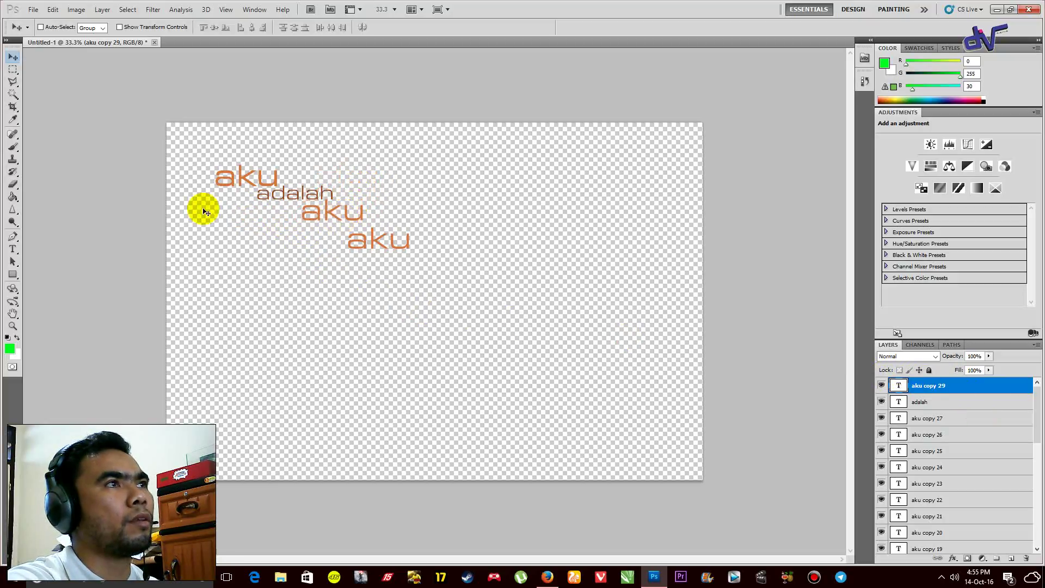
Replace the text of the aku copy 29 layer with "insan".
left_click(12, 249)
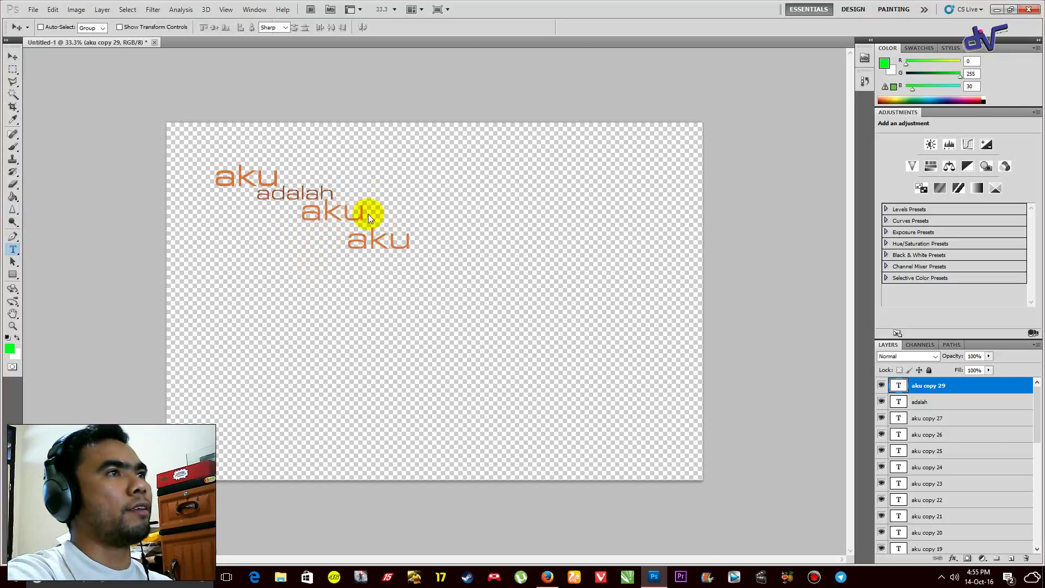
left_click(340, 213)
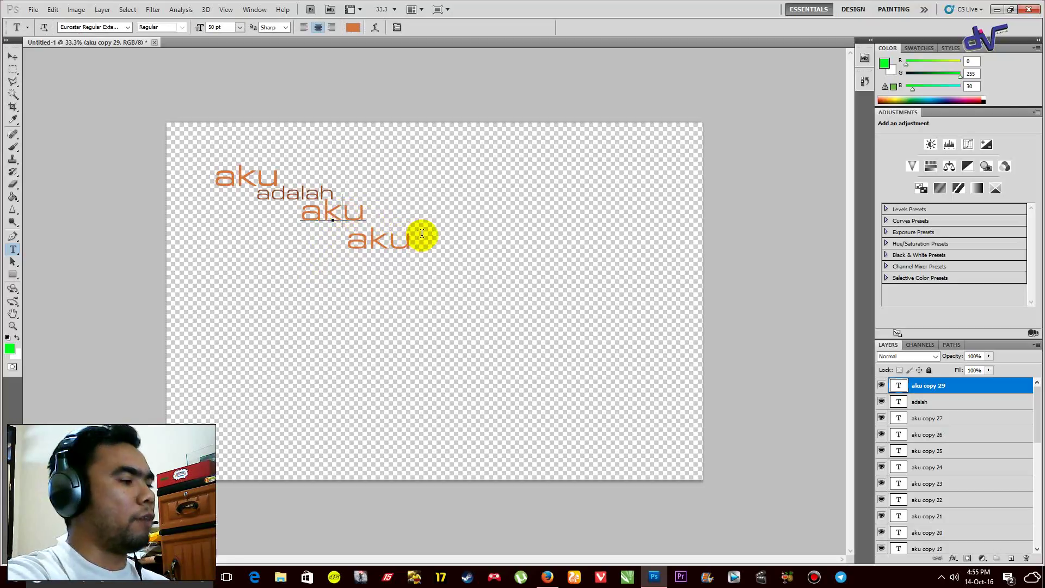
key("ctrl+a")
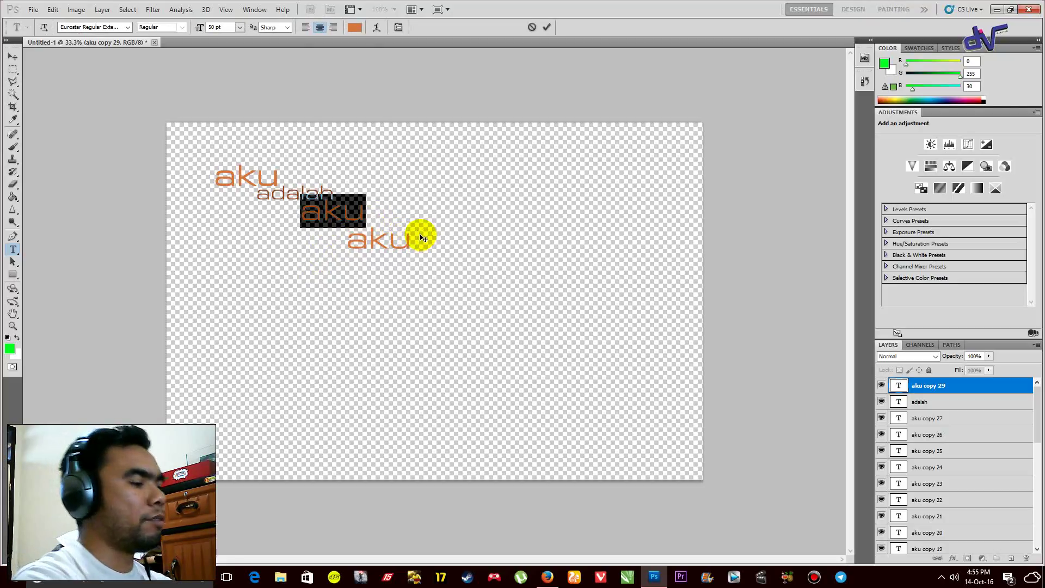
type("l")
type("insan")
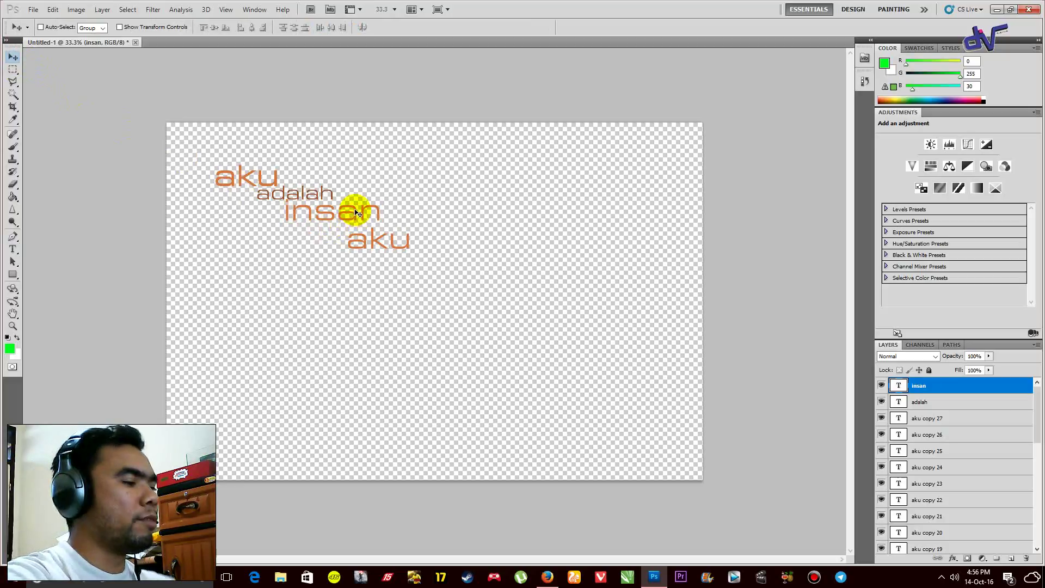
Scale down "insan" with Free Transform and place it directly below "adalah", offset to its left.
key("ctrl+t")
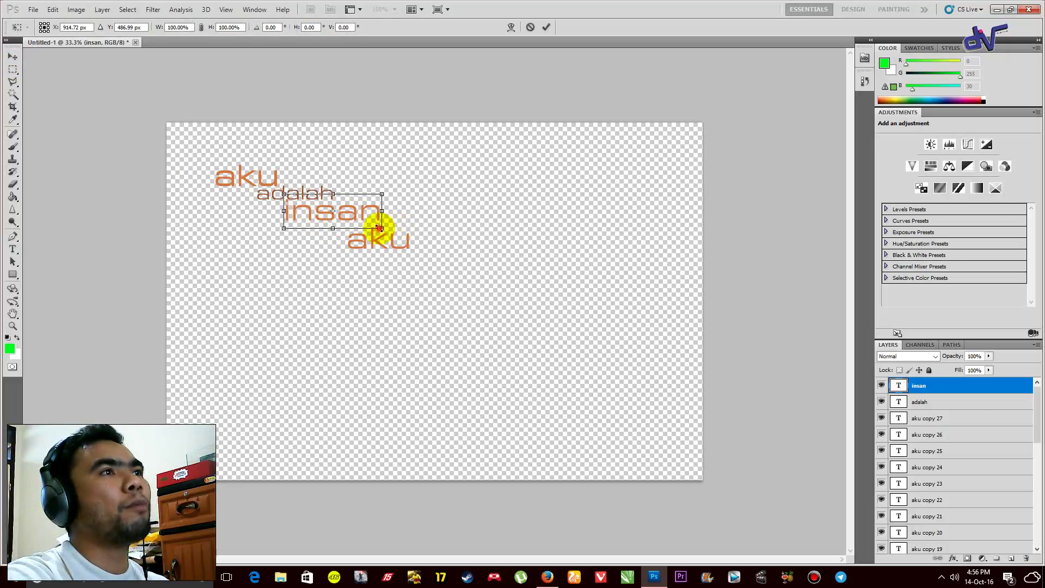
left_click_drag(381, 227, 286, 222)
key("Return")
key("ctrl+t")
key("Return")
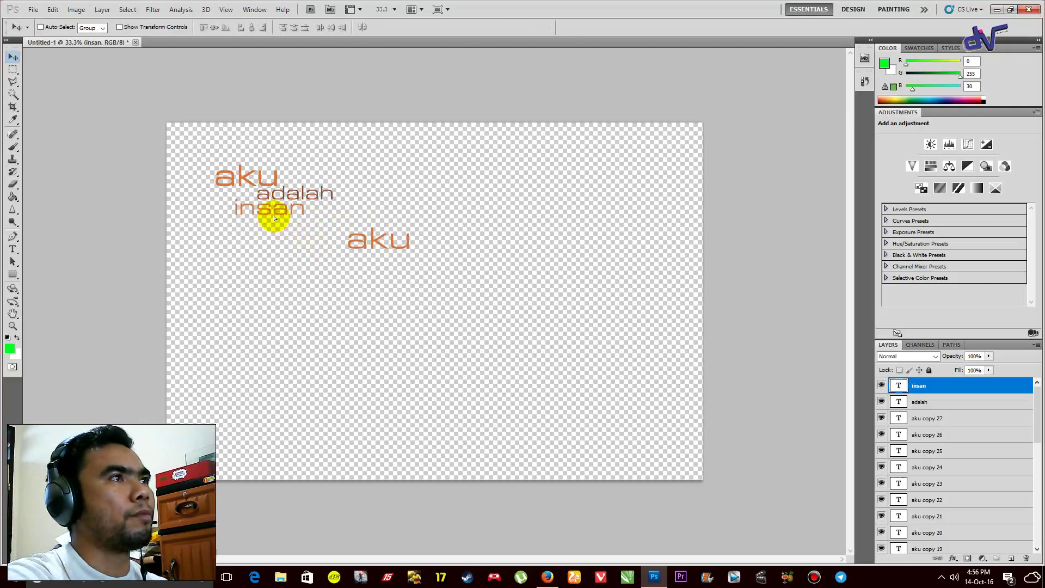
Replace the text of the aku copy 27 layer with "yang".
left_click(934, 418)
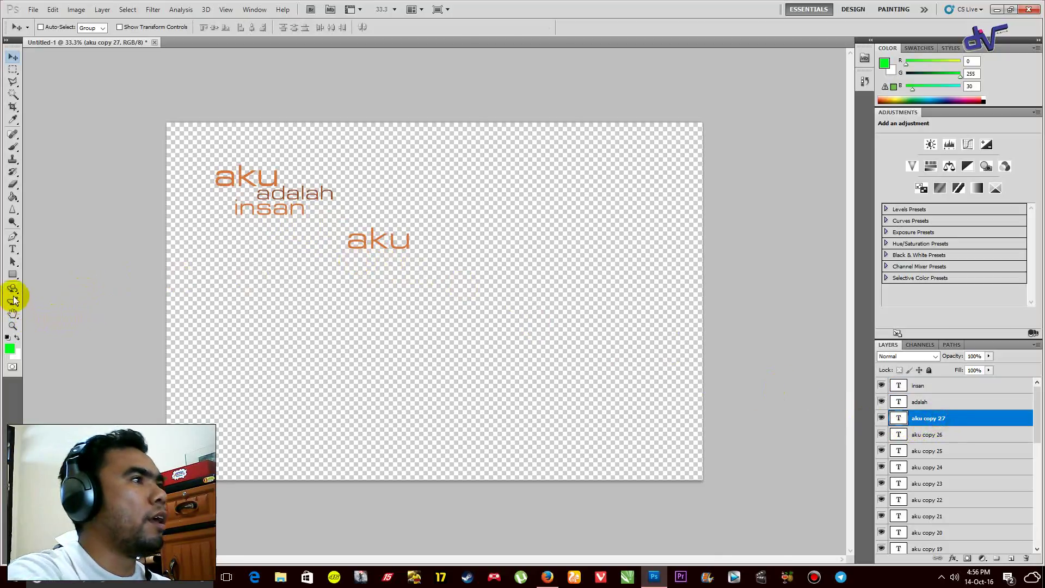
left_click(12, 248)
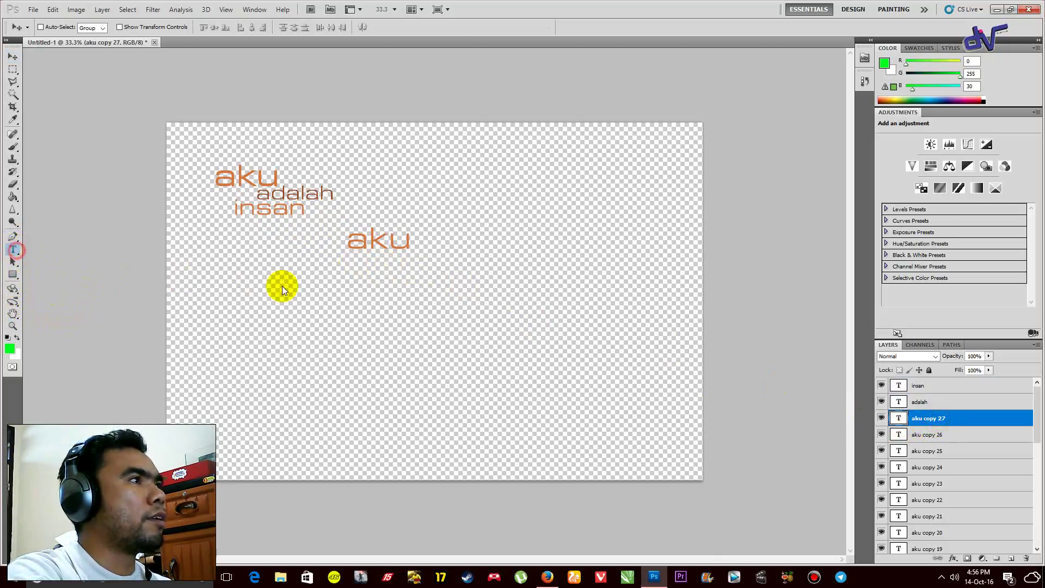
left_click(382, 245)
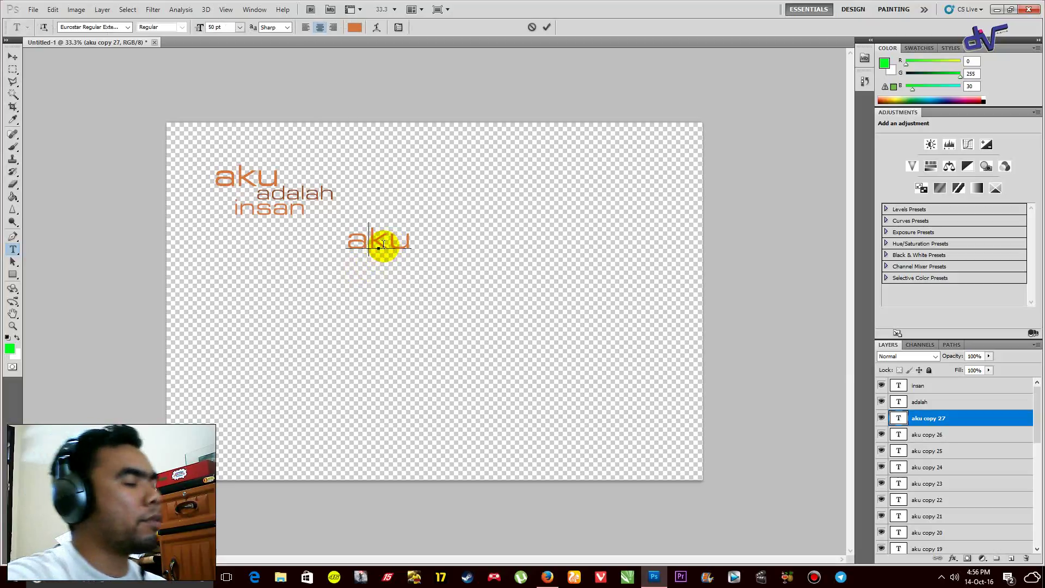
double_click(384, 245)
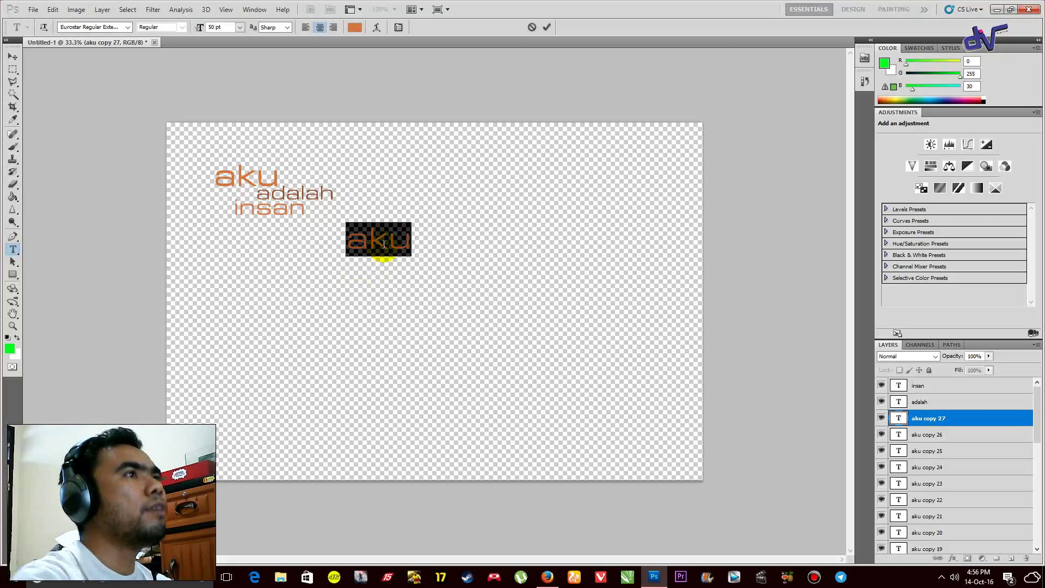
type("yang")
Change the colour of the word "yang" to dark blue, #163797.
key("ctrl+a")
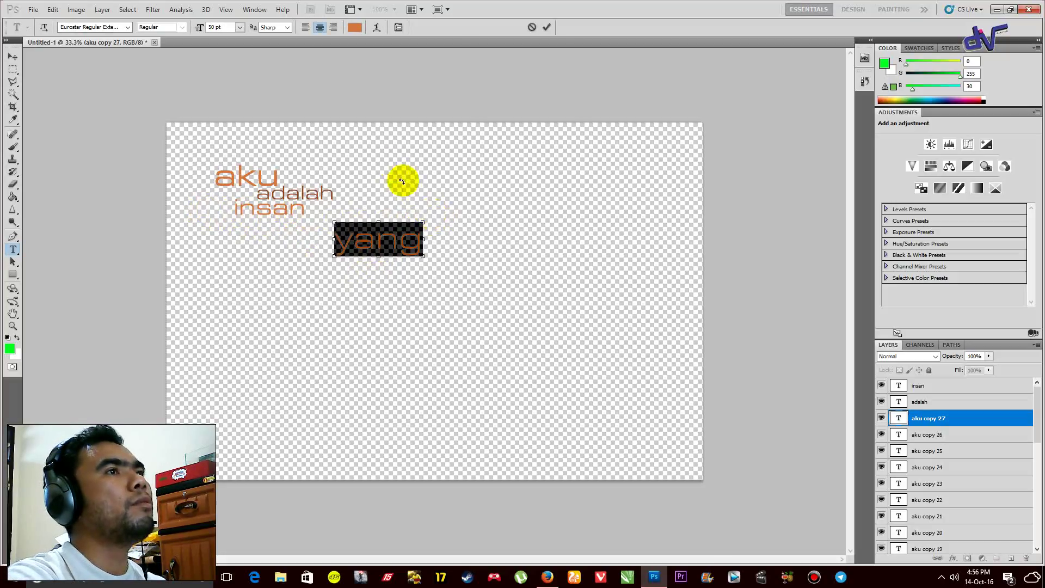
left_click(356, 28)
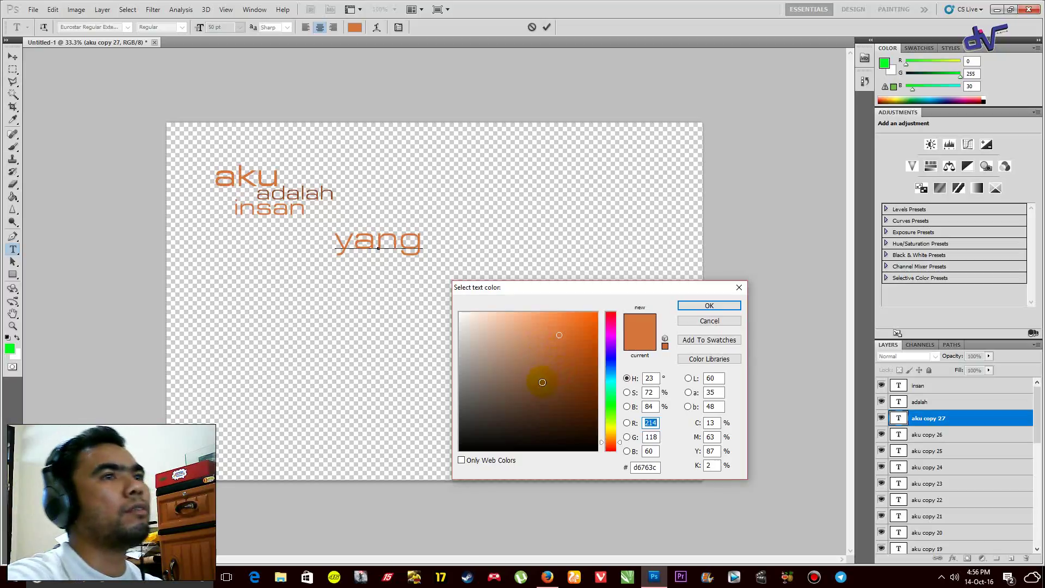
left_click(560, 371)
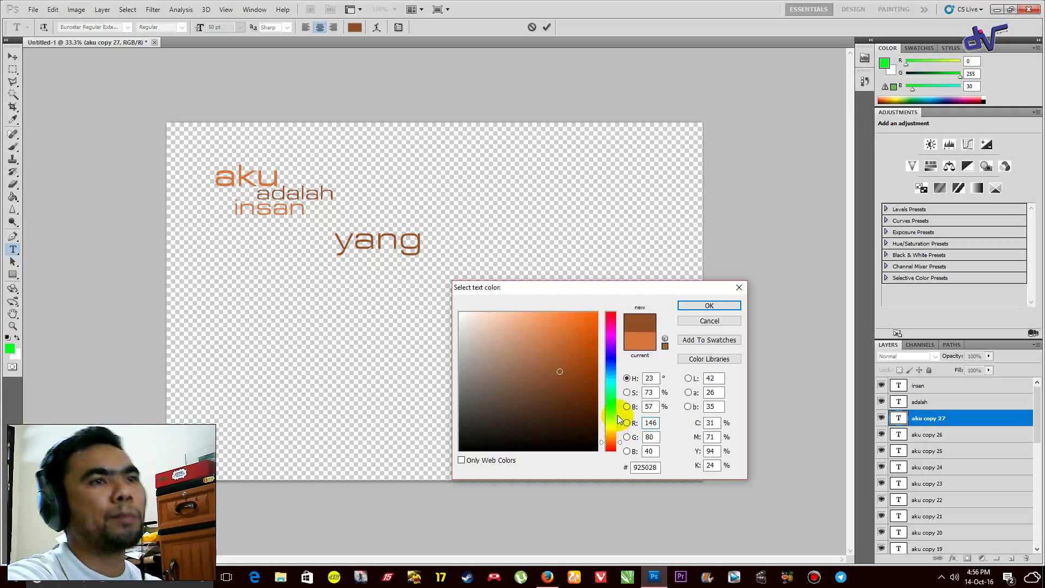
left_click_drag(614, 414, 610, 364)
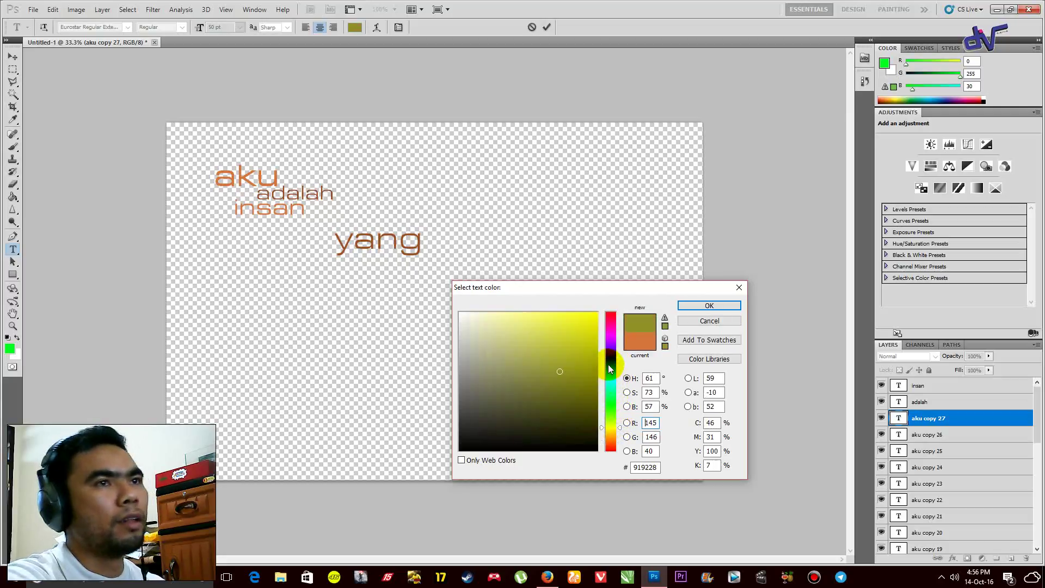
left_click(578, 368)
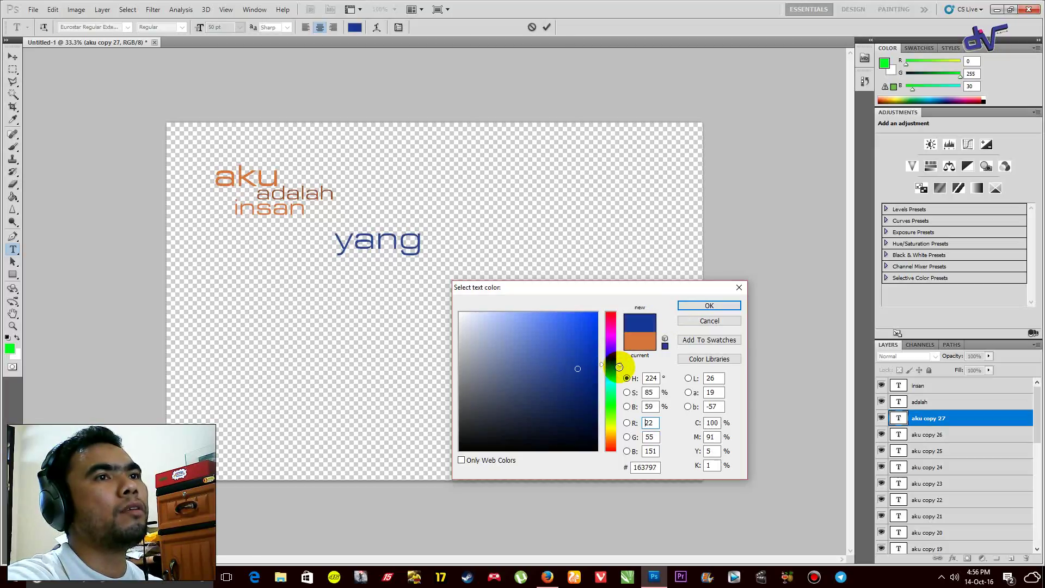
left_click(685, 306)
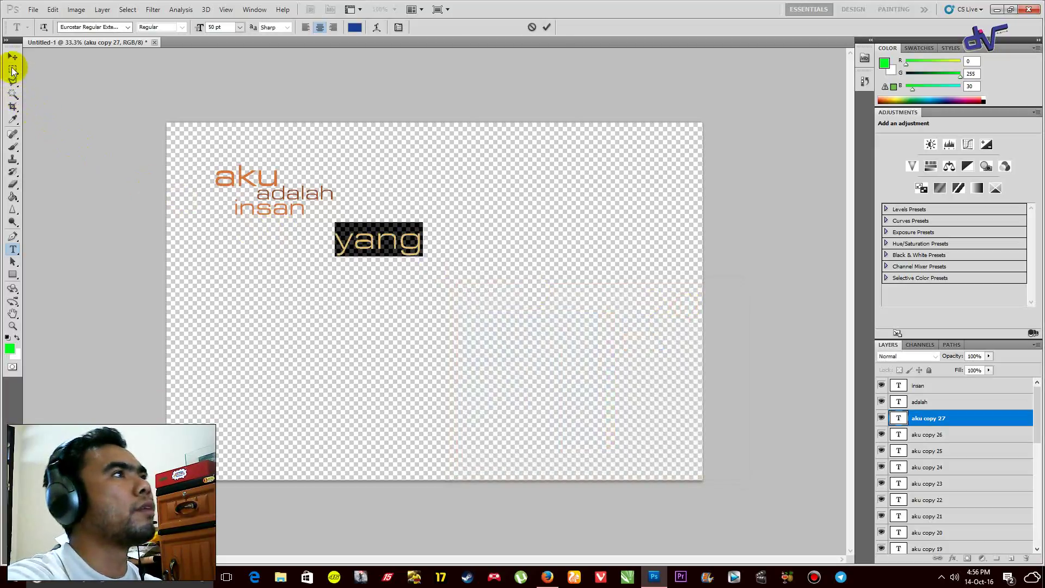
Shift "yang" closer to the other words and rotate it -90° so it reads upwards.
left_click(13, 57)
left_click_drag(358, 240, 339, 219)
key("ctrl+t")
left_click_drag(423, 228, 380, 168)
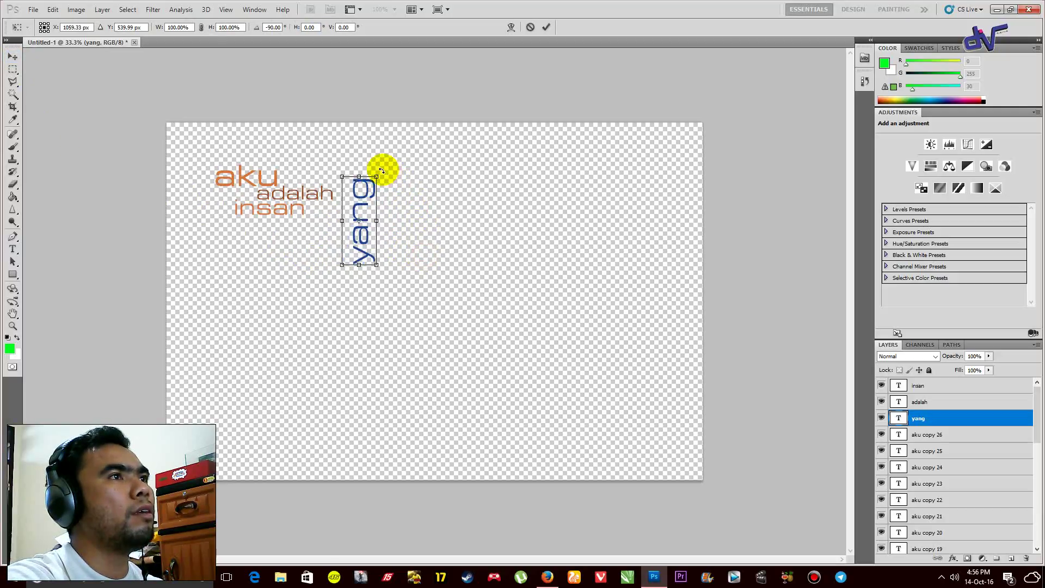
key("Return")
Place the vertical "yang" below "adalah" against the end of "insan" and enlarge it to about 125%.
left_click_drag(370, 229, 339, 303)
key("ctrl+t")
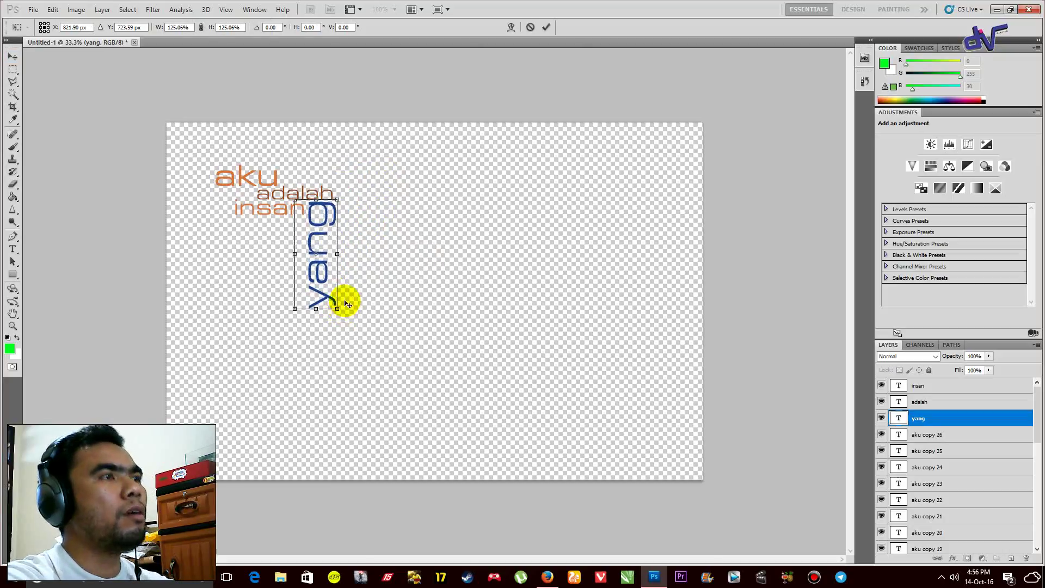
key("Return")
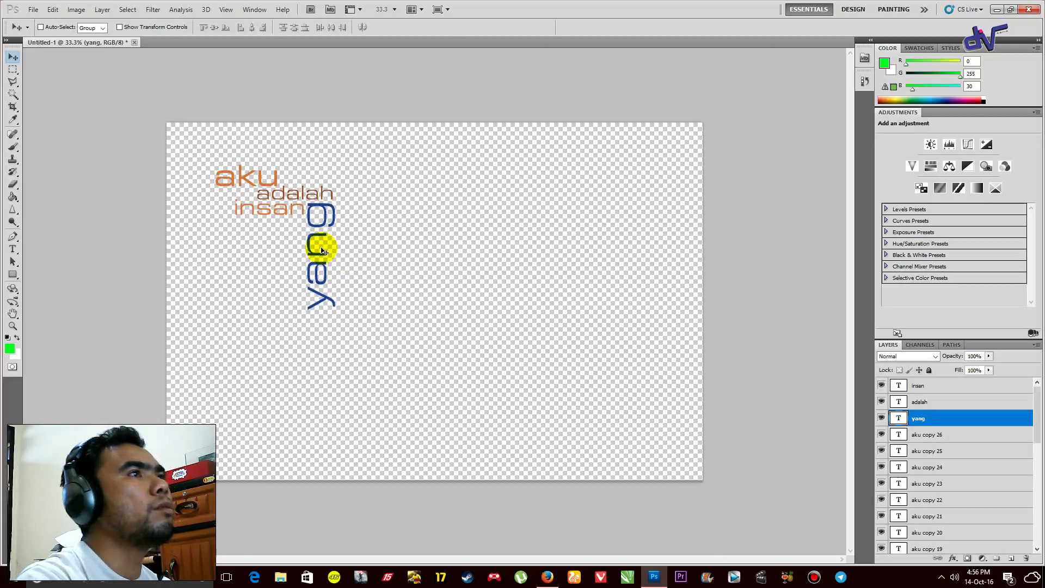
Move the aku copy 26 layer beside the vertical "yang" and replace its text with "tak punya".
left_click(922, 435)
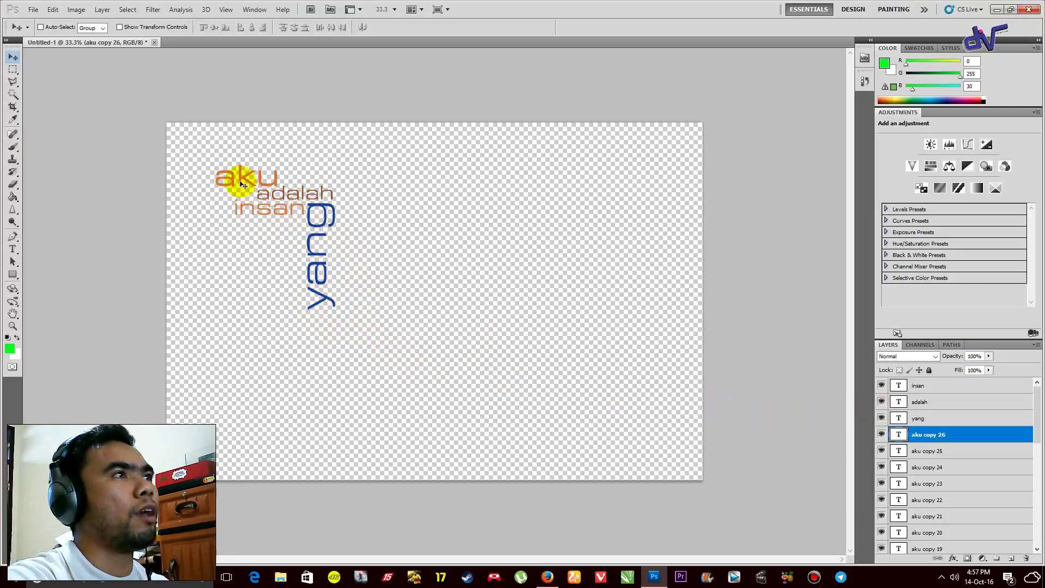
left_click_drag(240, 182, 357, 248)
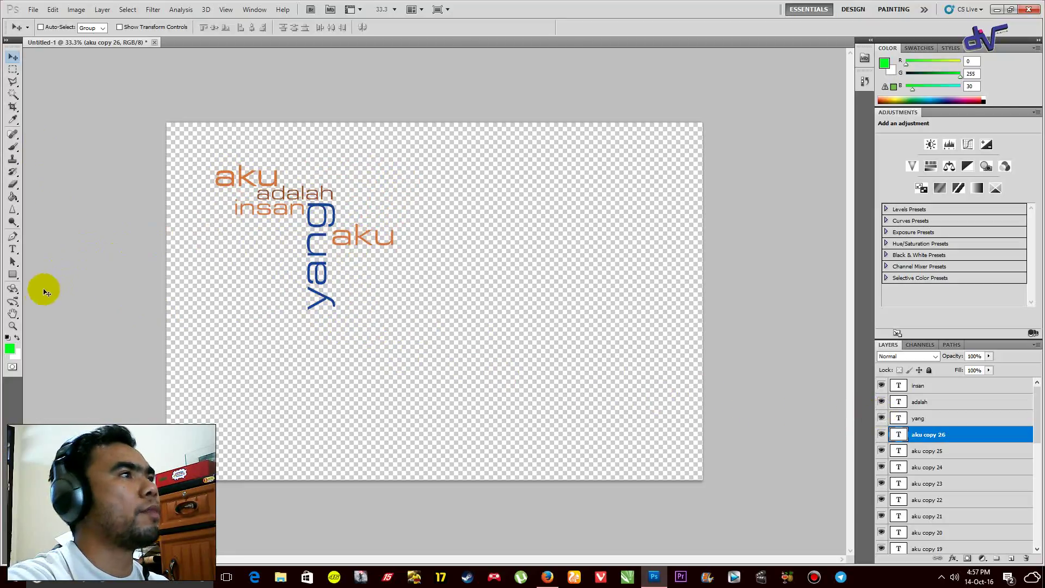
double_click(375, 240)
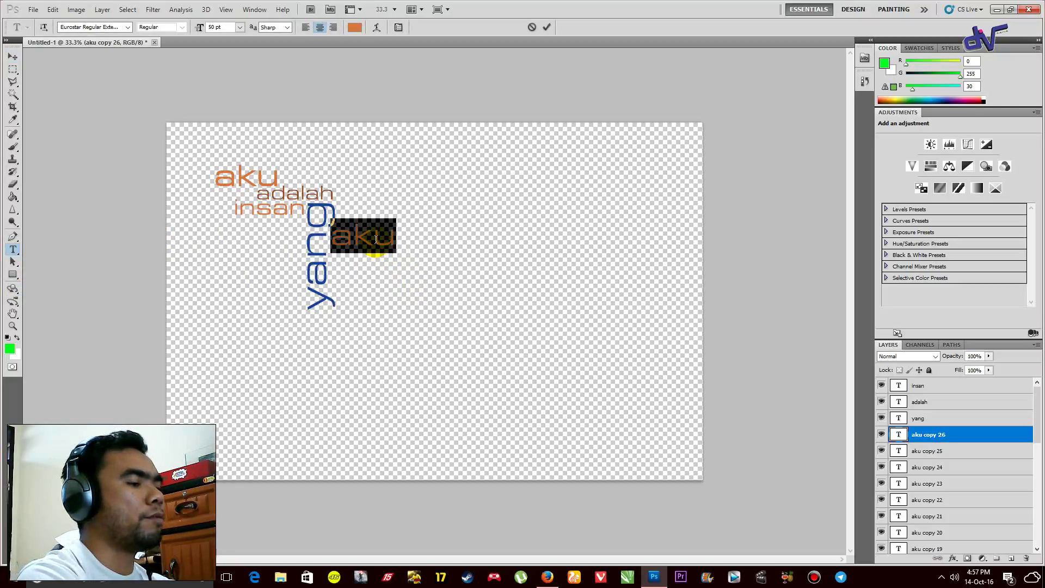
type("tak")
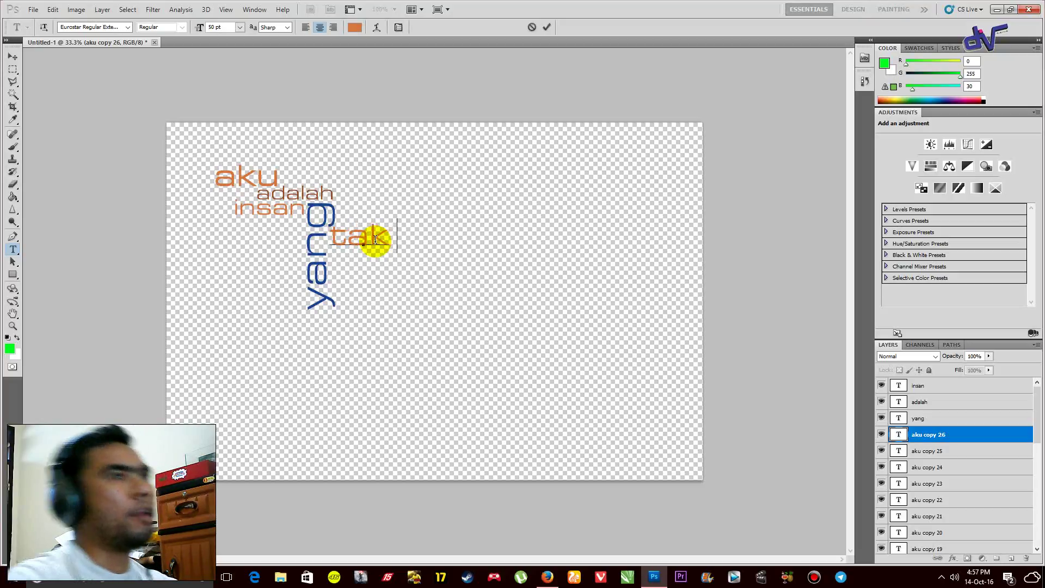
type(" punya")
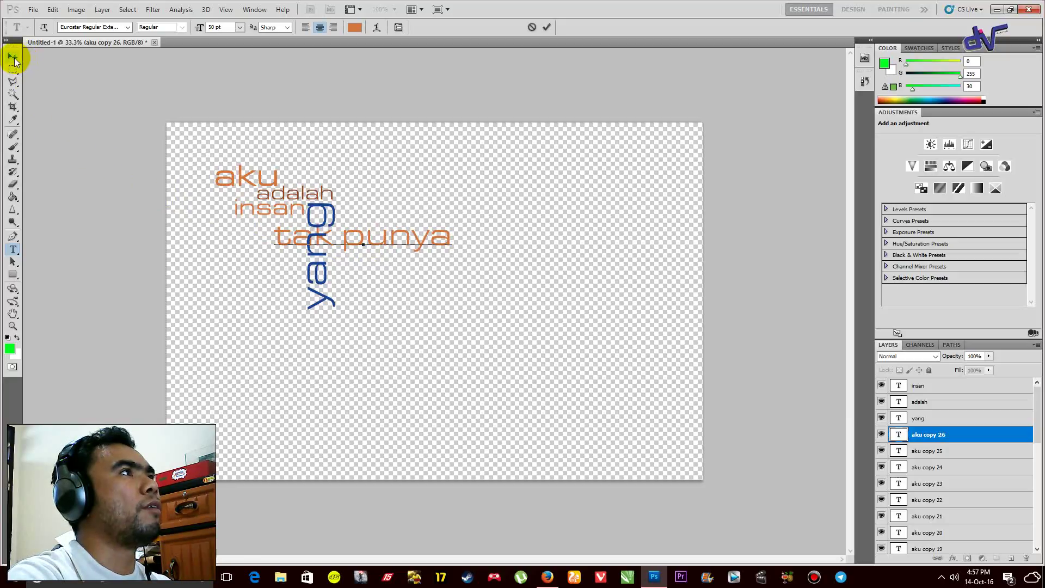
Shrink "tak punya" to about two thirds of its size and fit it against the right side of the vertical "yang".
left_click(13, 57)
left_click_drag(279, 233, 345, 233)
key("ctrl+t")
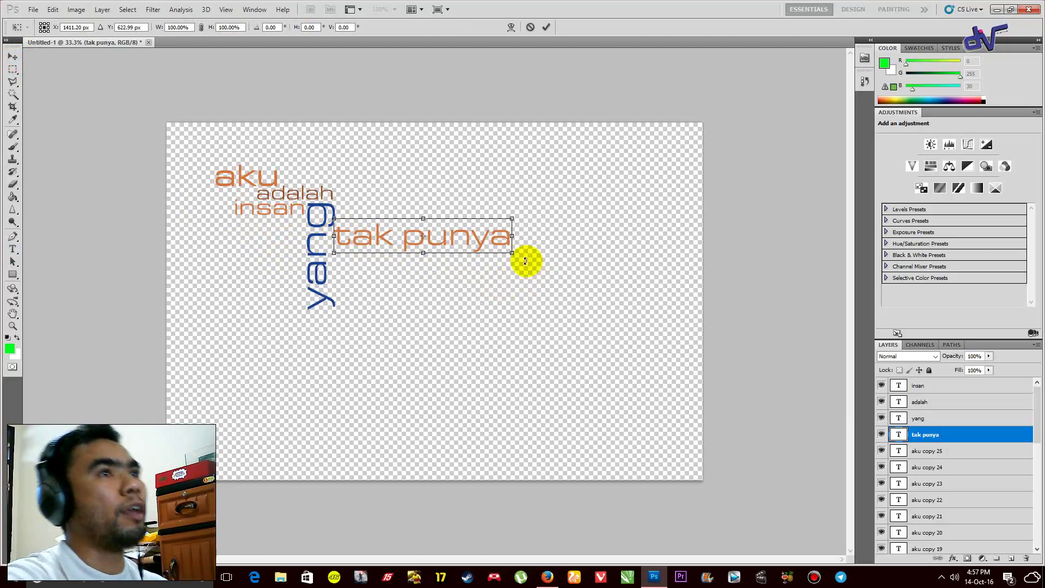
left_click_drag(513, 252, 451, 250)
key("Return")
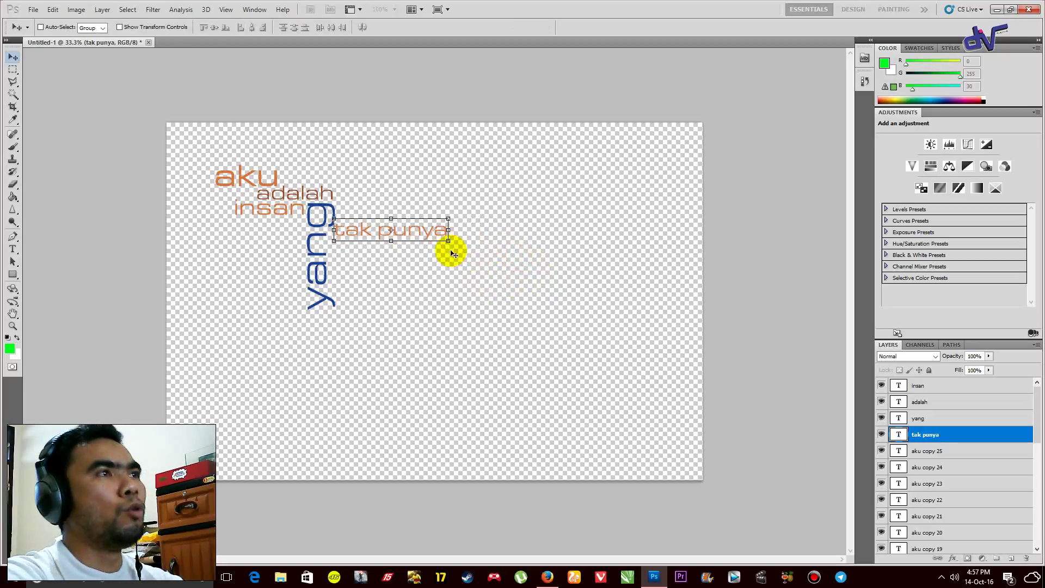
left_click_drag(338, 233, 330, 237)
key("Right")
key("Right")
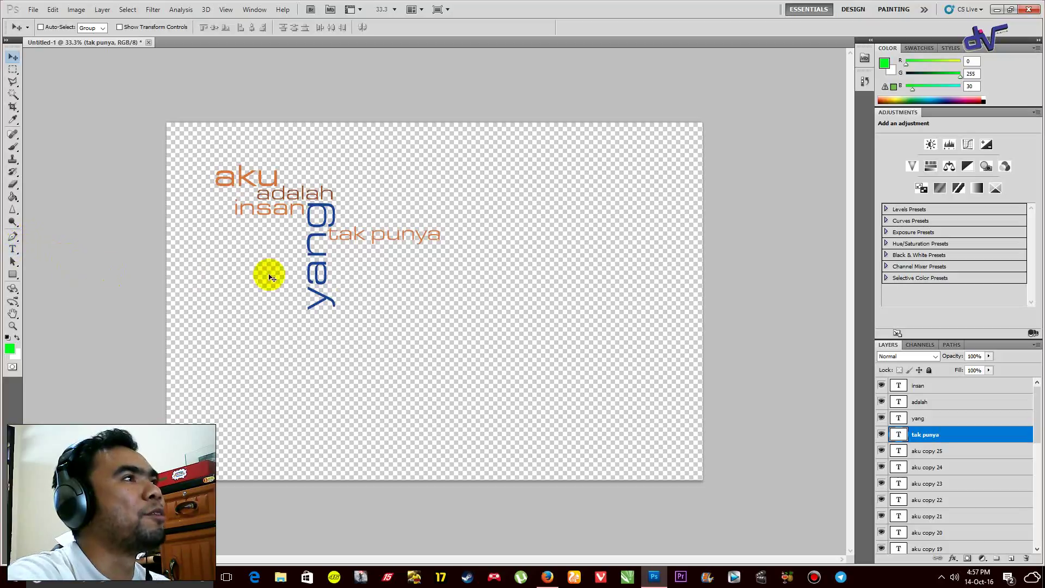
Move the aku copy 25 layer above "tak punya" and replace its text with "hanya".
left_click(935, 453)
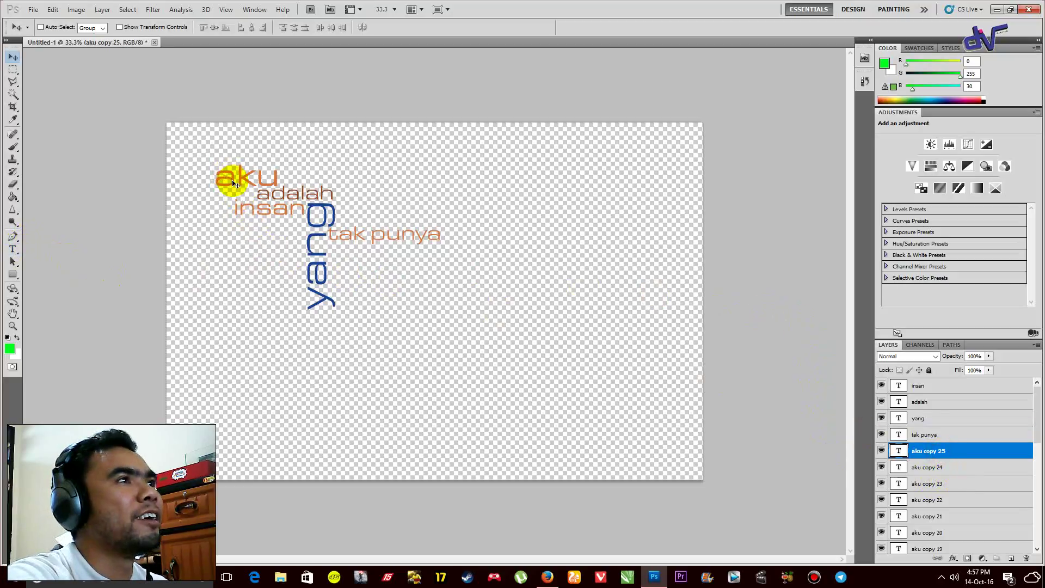
left_click_drag(233, 184, 363, 215)
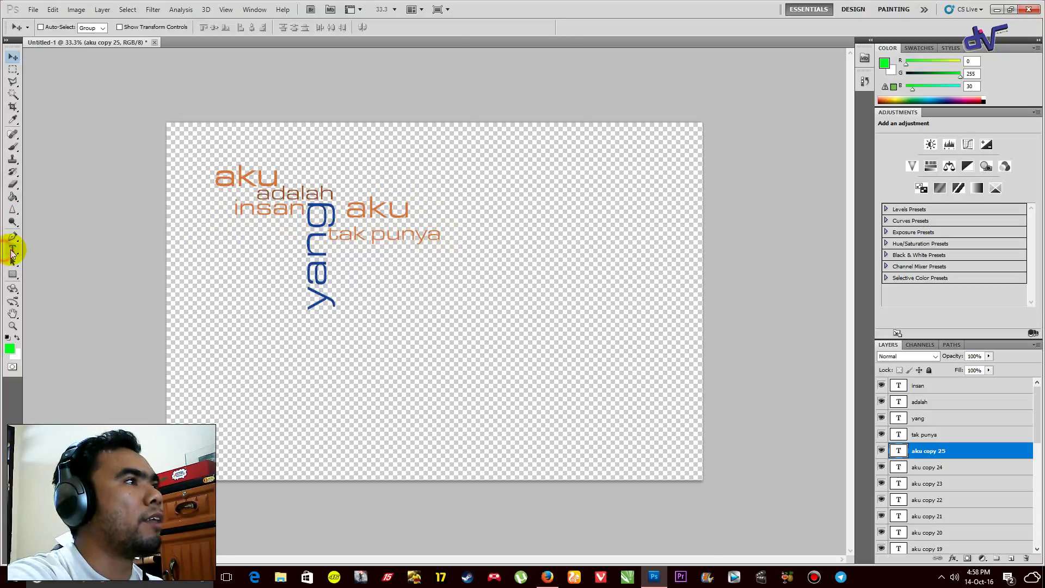
left_click(12, 251)
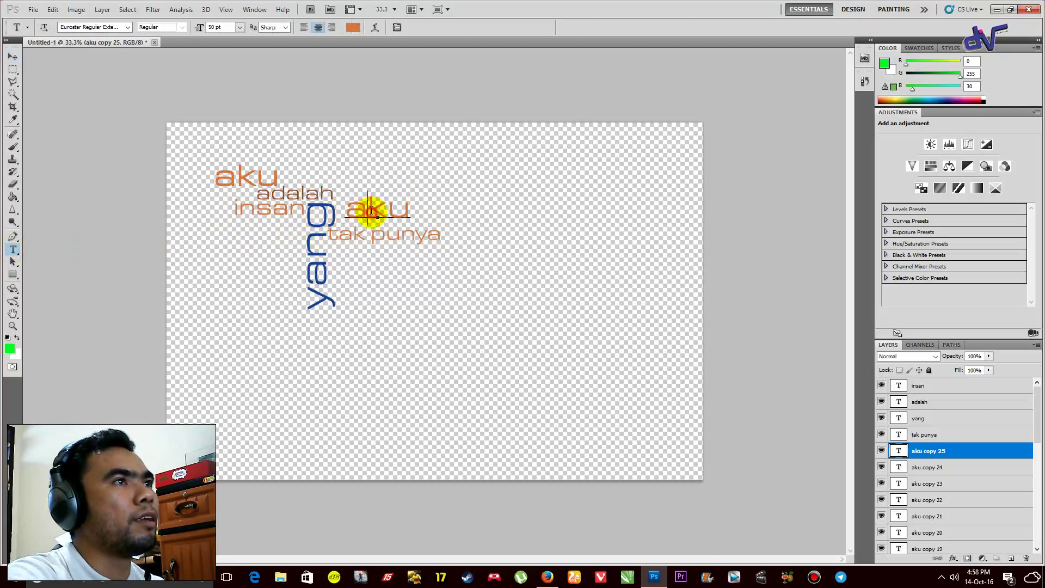
double_click(371, 210)
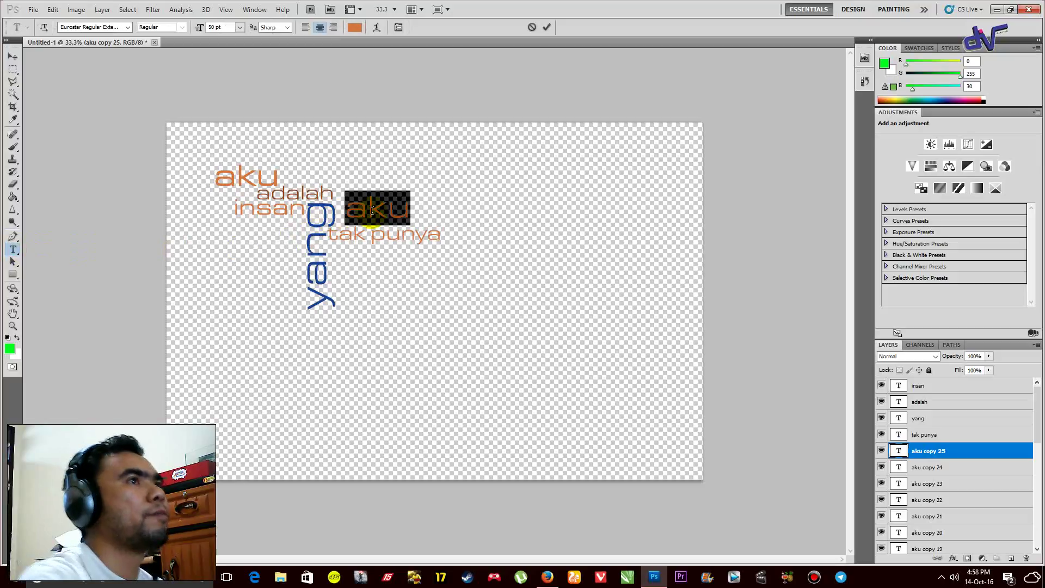
type("hanya")
left_click(12, 58)
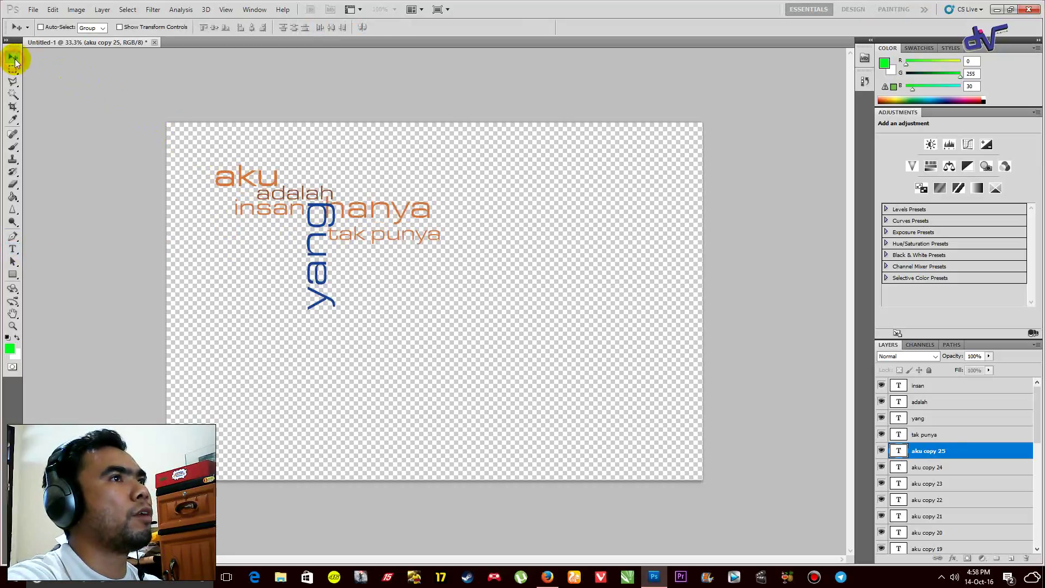
Rotate "hanya" -90° so it reads upwards, then shrink and fit it above "tak punya" against "adalah" and "yang".
left_click_drag(363, 210, 378, 212)
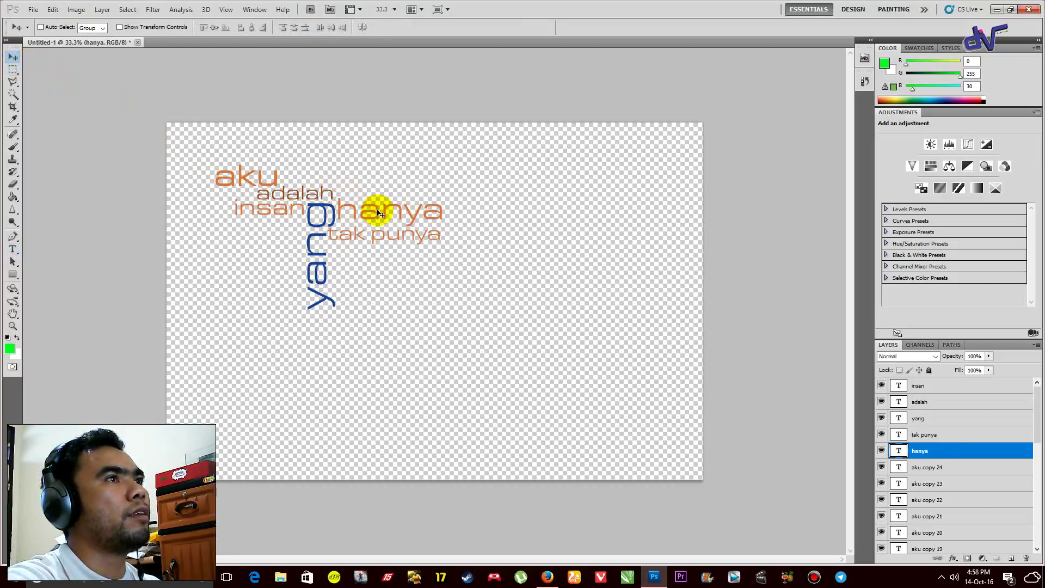
key("ctrl+t")
left_click_drag(474, 238, 424, 131)
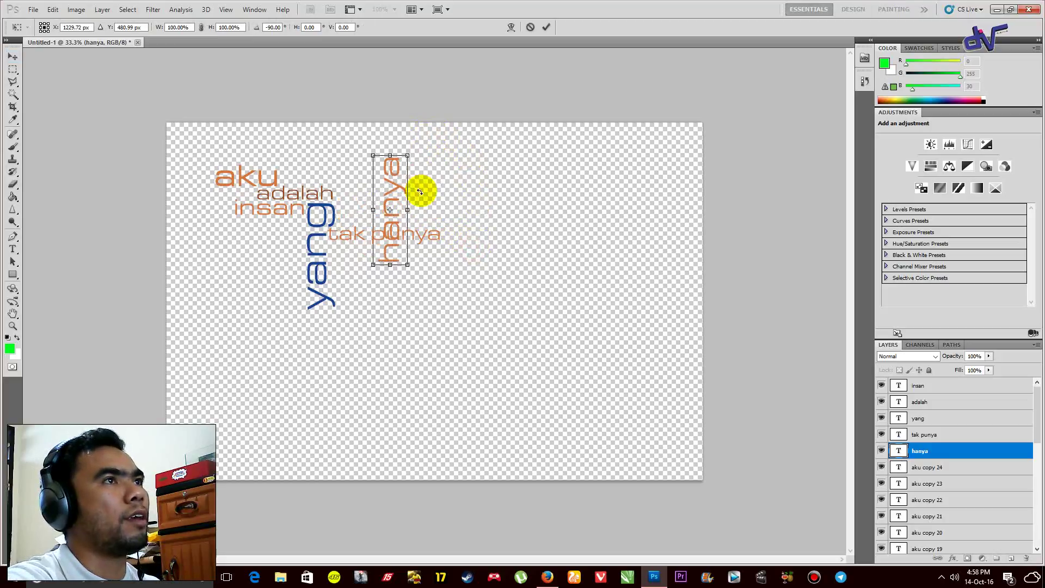
left_click_drag(407, 265, 347, 223)
key("Return")
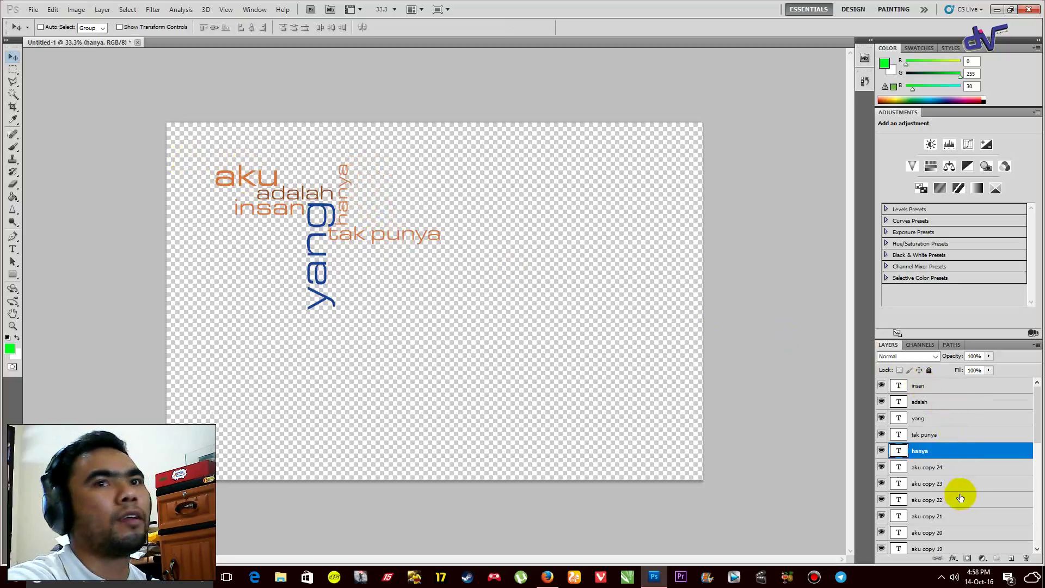
Place the aku copy 24 layer above "tak punya" beside the vertical "hanya" and enlarge it to about 70.68 pt.
left_click(933, 467)
left_click_drag(218, 186, 390, 210)
key("ctrl+t")
key("Return")
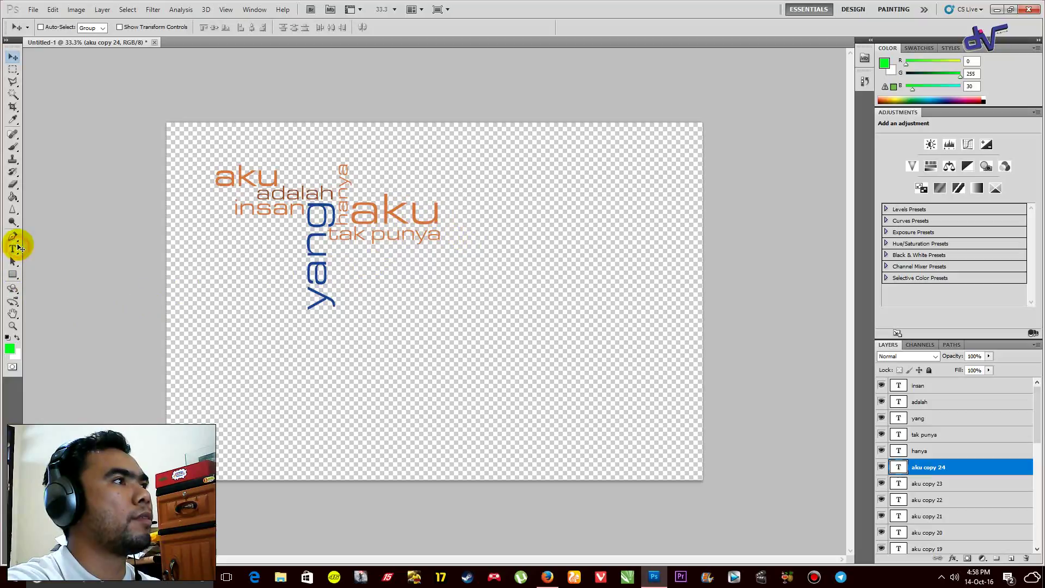
Replace the text of the enlarged aku copy 24 layer with "rasa" and colour it light blue, #3cacd6.
double_click(417, 220)
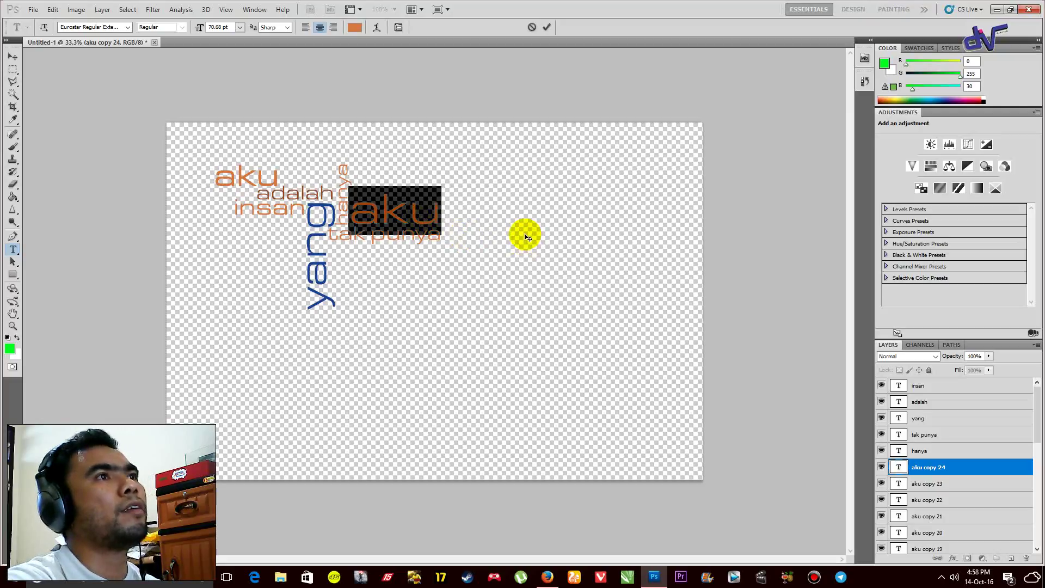
type("rasa")
key("ctrl+a")
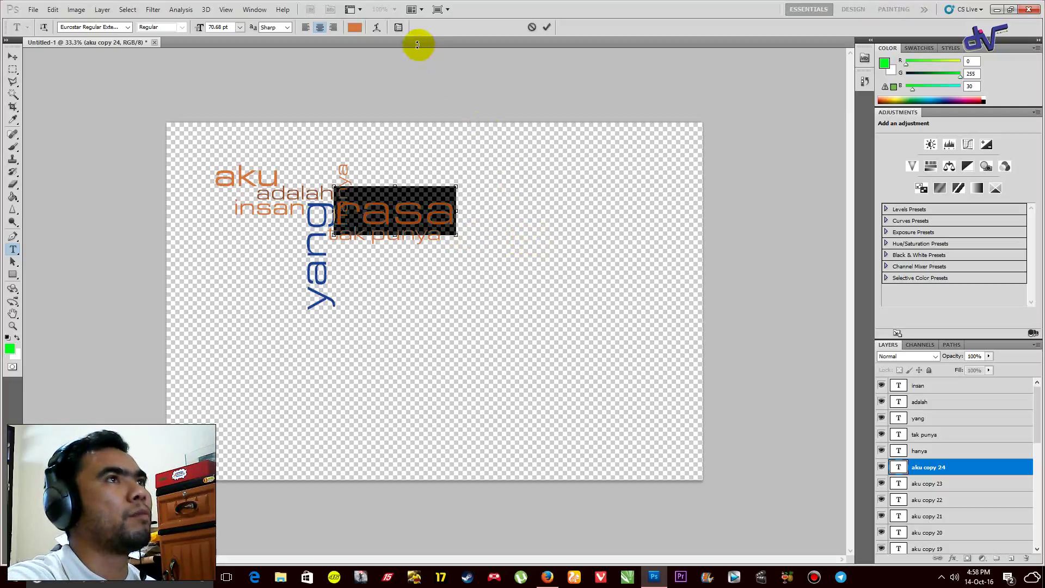
left_click(354, 27)
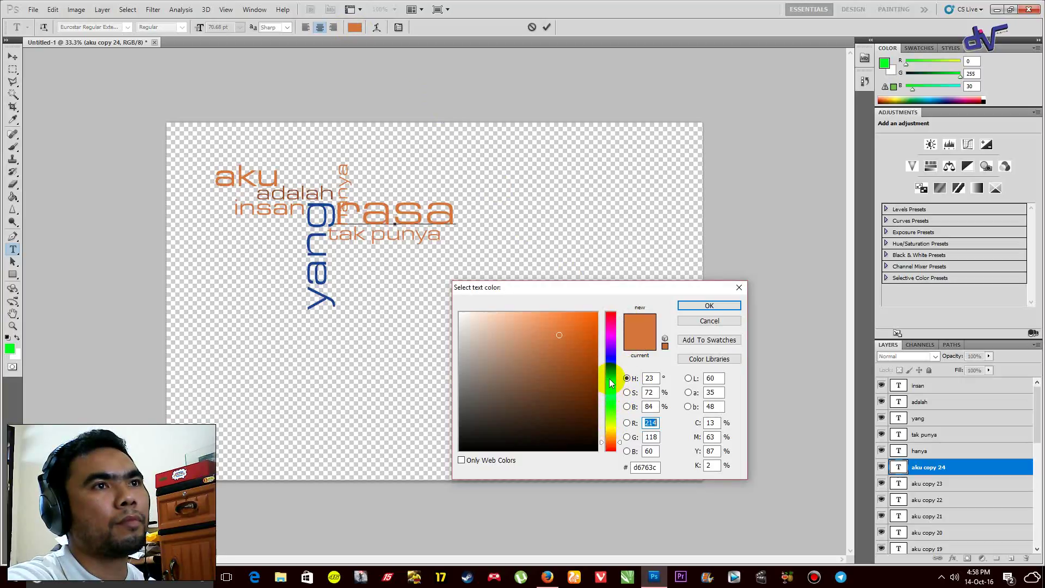
left_click_drag(609, 380, 610, 375)
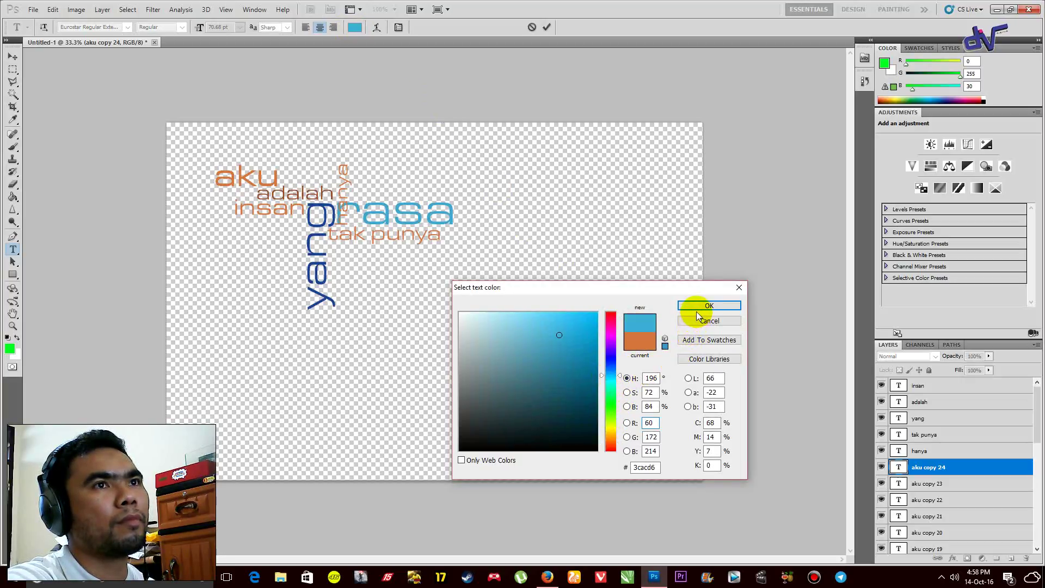
left_click(681, 305)
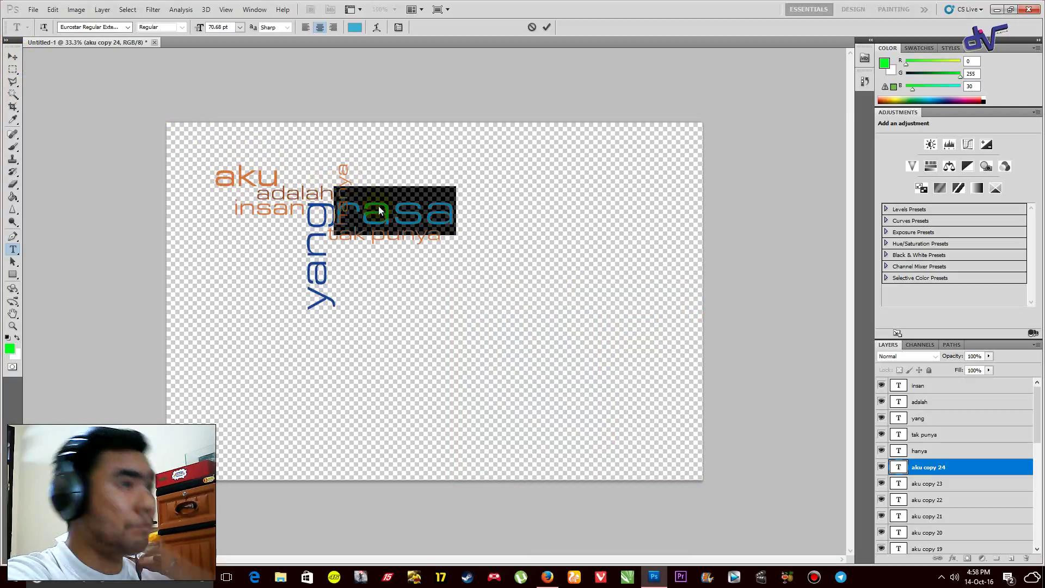
Shift "rasa" right so it starts beside the vertical "hanya", just above "tak punya".
key("ctrl+Return")
key("v")
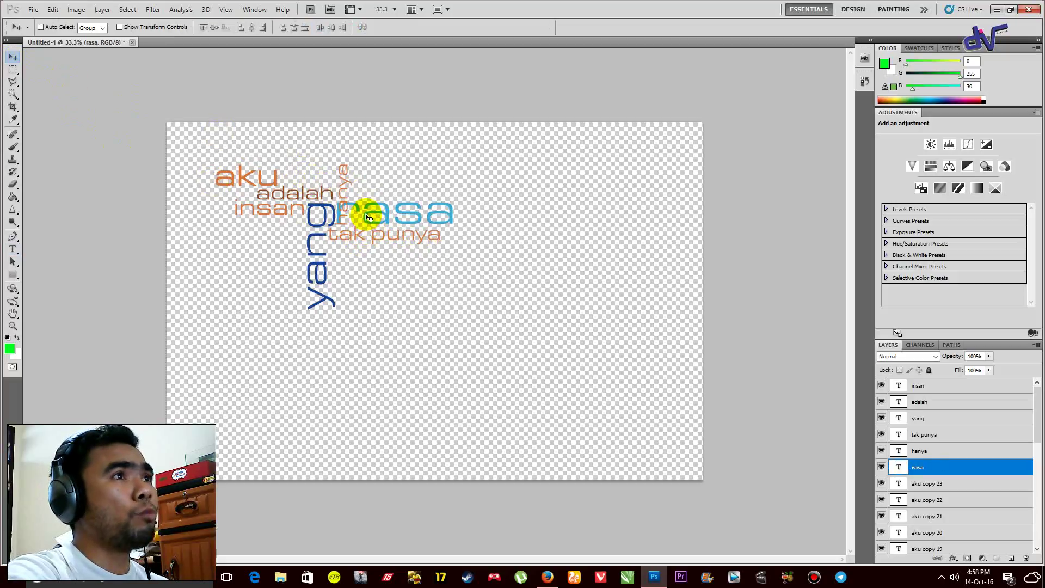
mouse_move(368, 213)
left_mouse_down()
mouse_move(397, 208)
mouse_move(381, 216)
left_mouse_up()
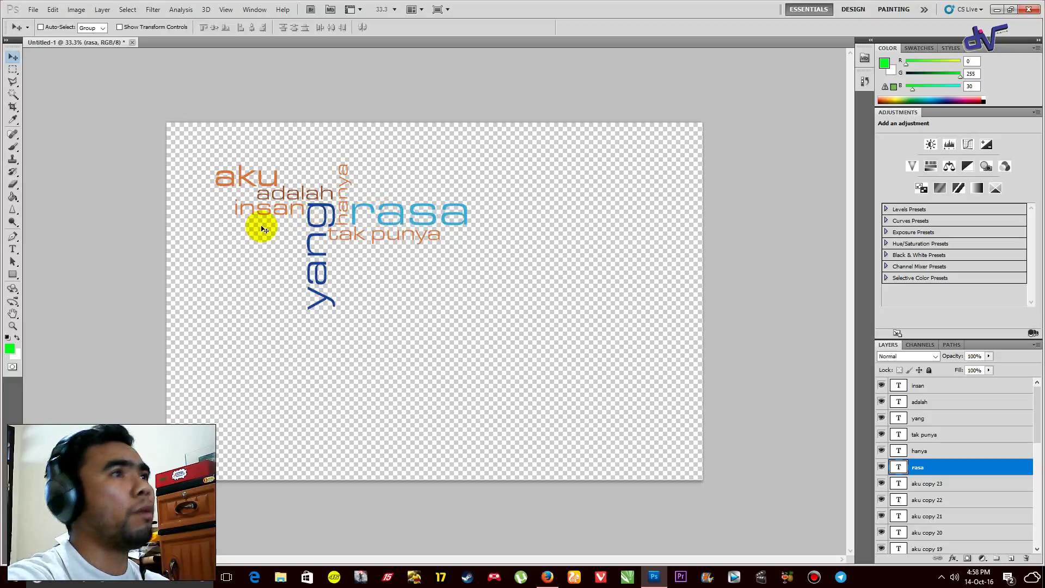
Move the aku copy 23 layer below "insan" and replace its text with "cinta".
left_click(927, 485)
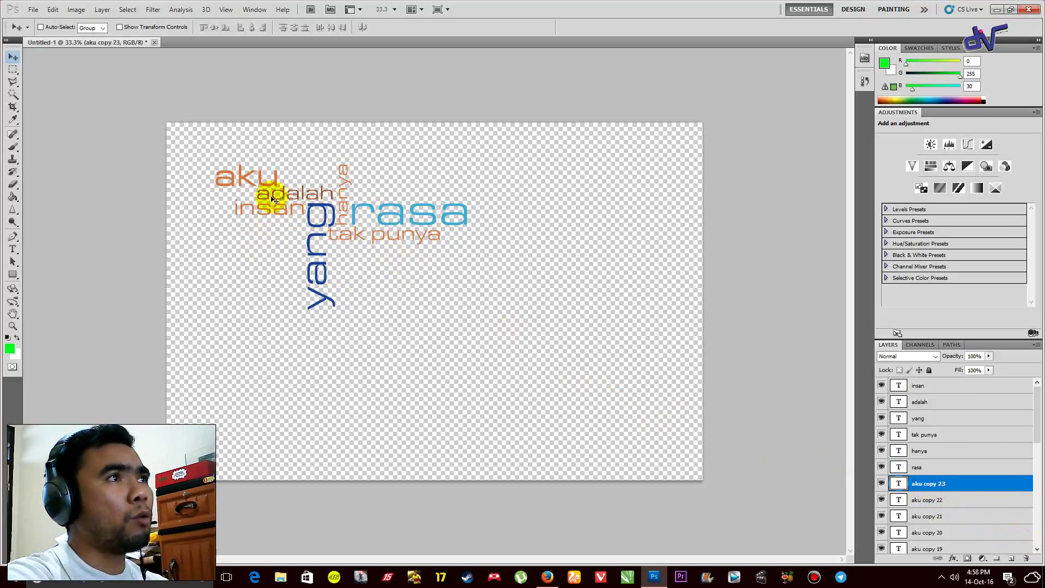
left_click_drag(254, 179, 271, 243)
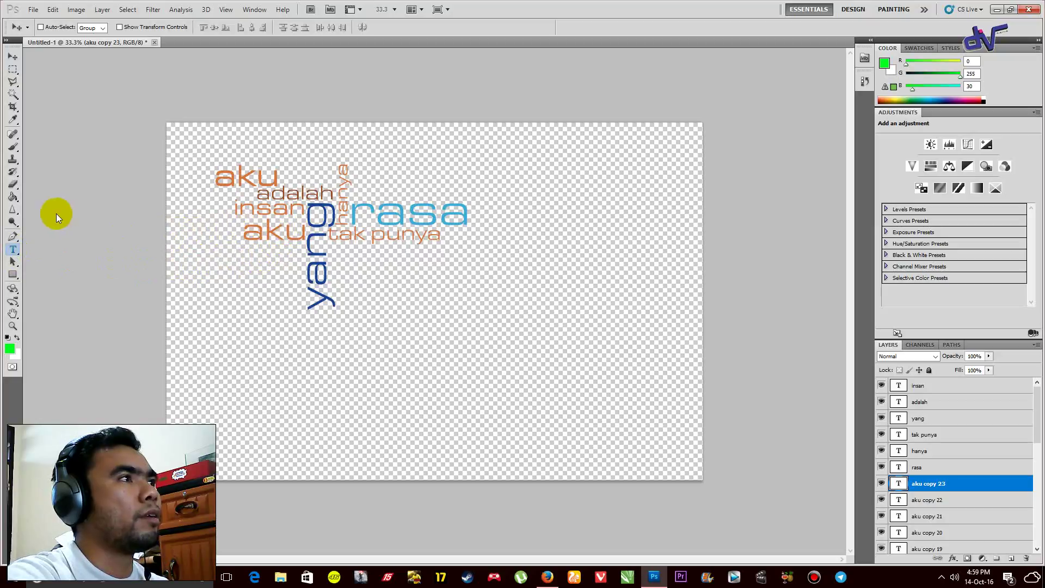
left_click(281, 232)
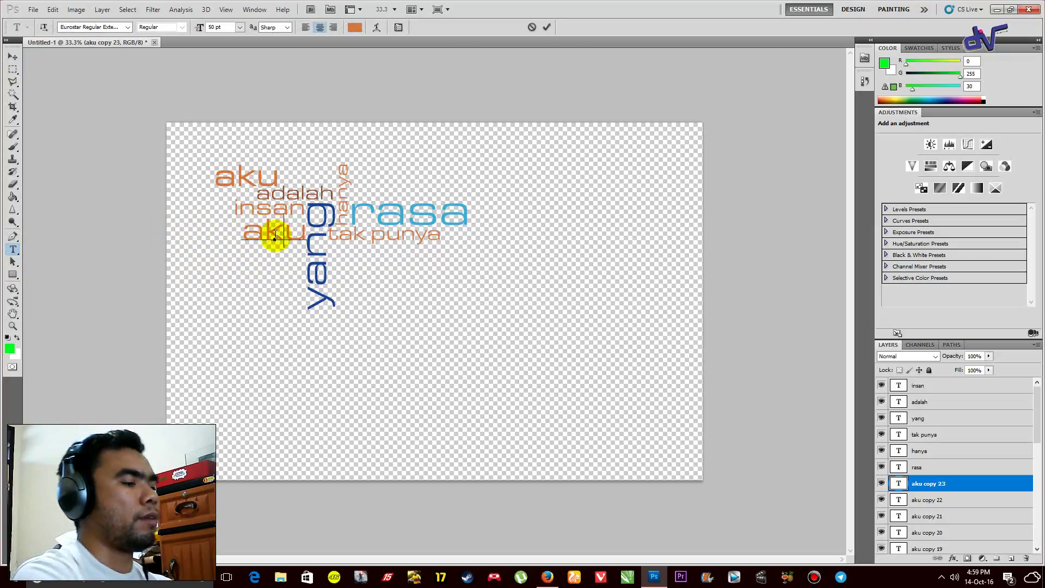
double_click(275, 234)
type("cinta")
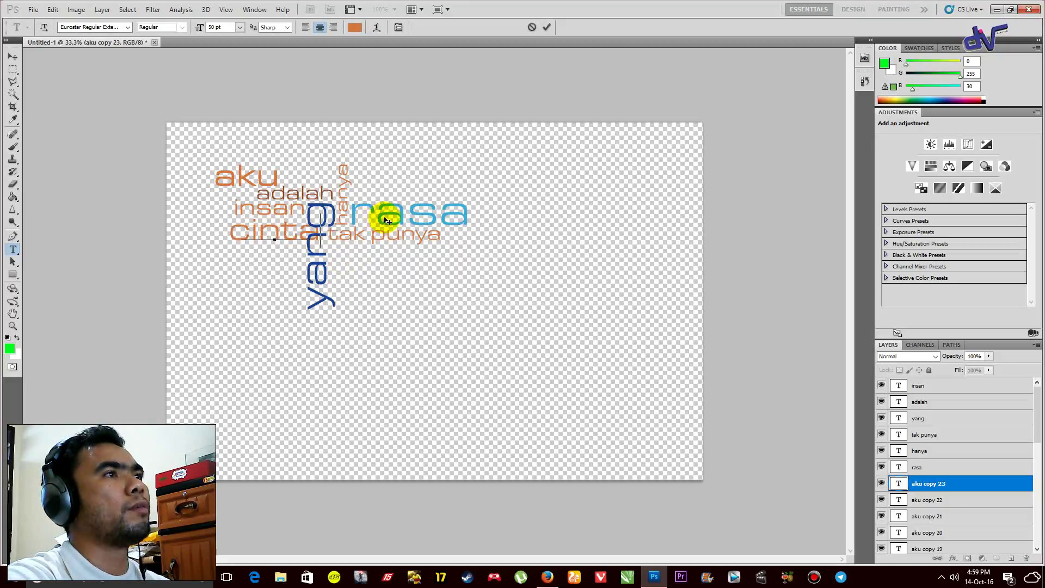
Change the colour of the word "cinta" to magenta, #ef08f2.
key("ctrl+a")
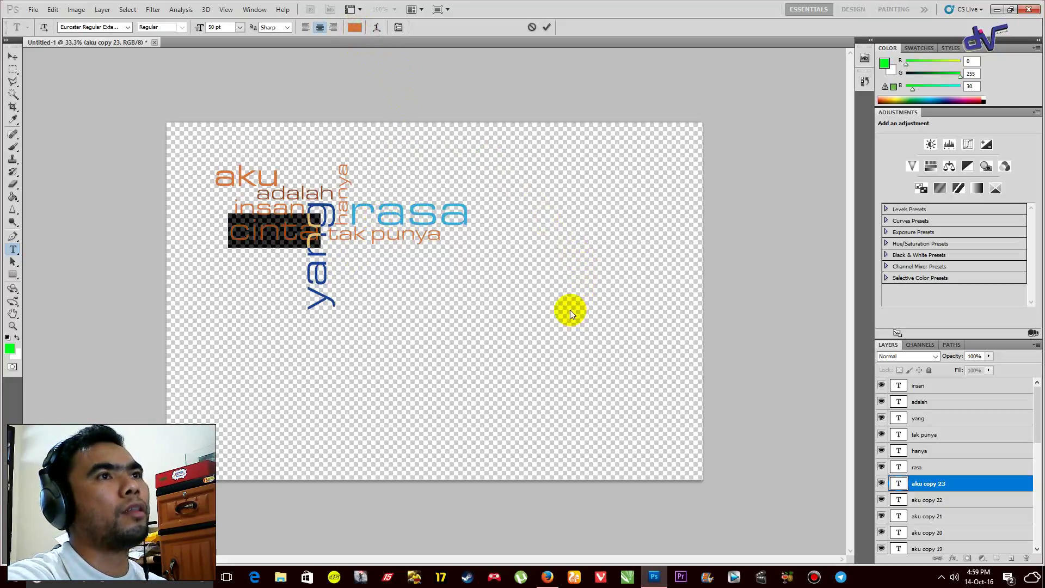
left_click(356, 27)
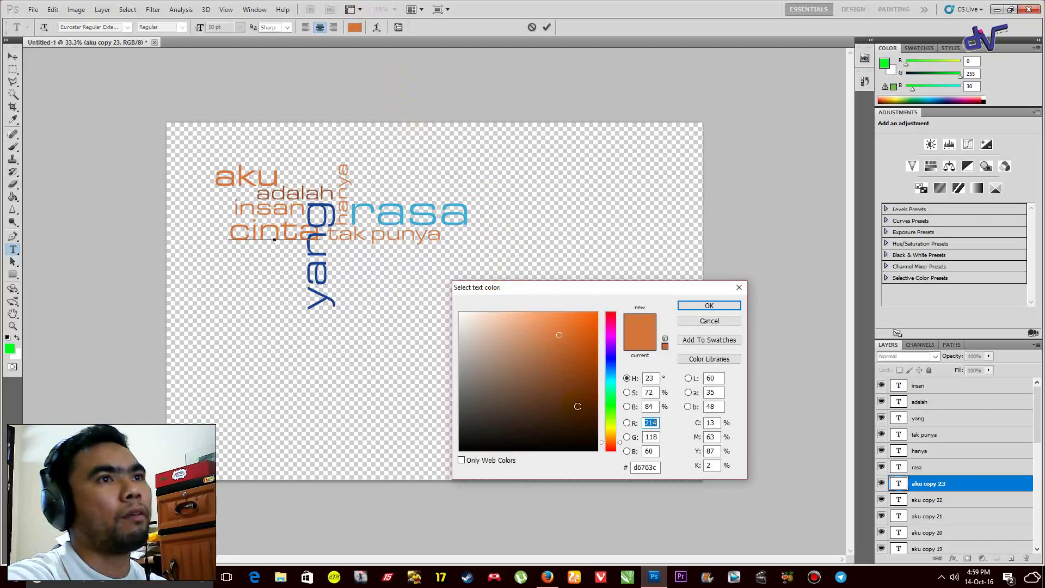
left_click(615, 335)
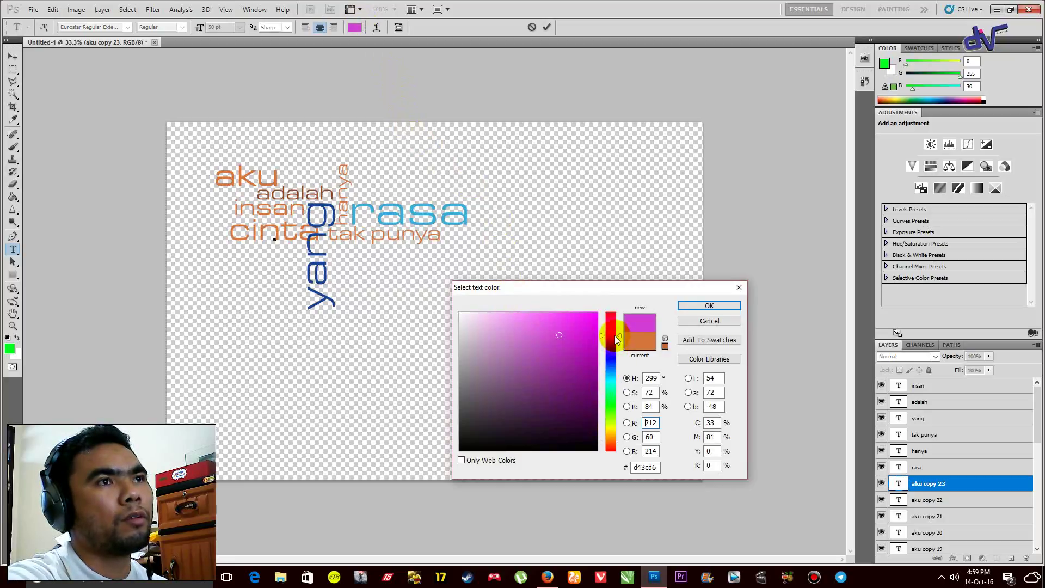
left_click(689, 309)
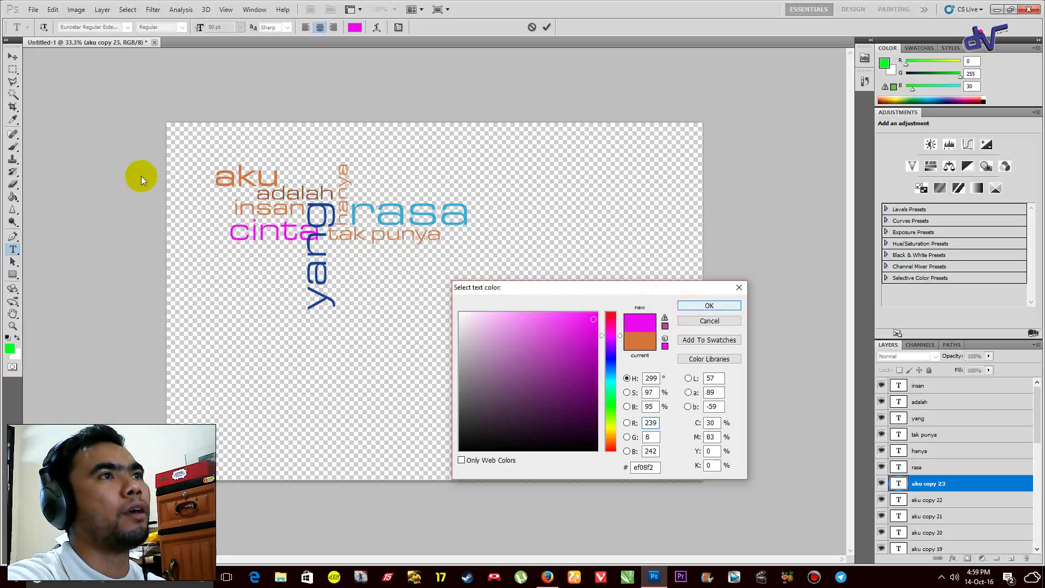
Shift "cinta" up and left so it sits directly below "insan" and ends against the vertical "yang".
left_click(13, 57)
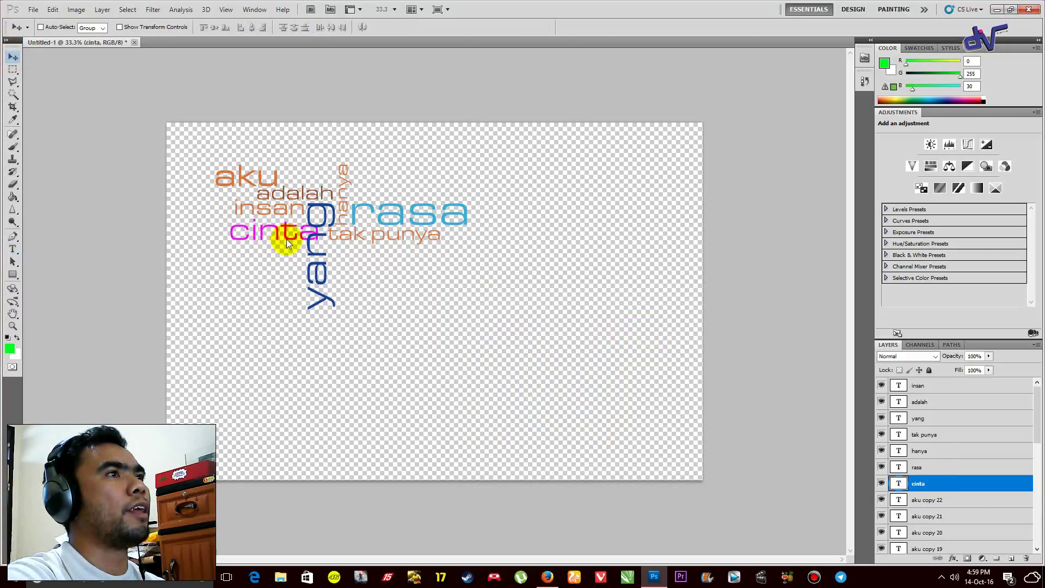
left_click_drag(256, 223, 285, 228)
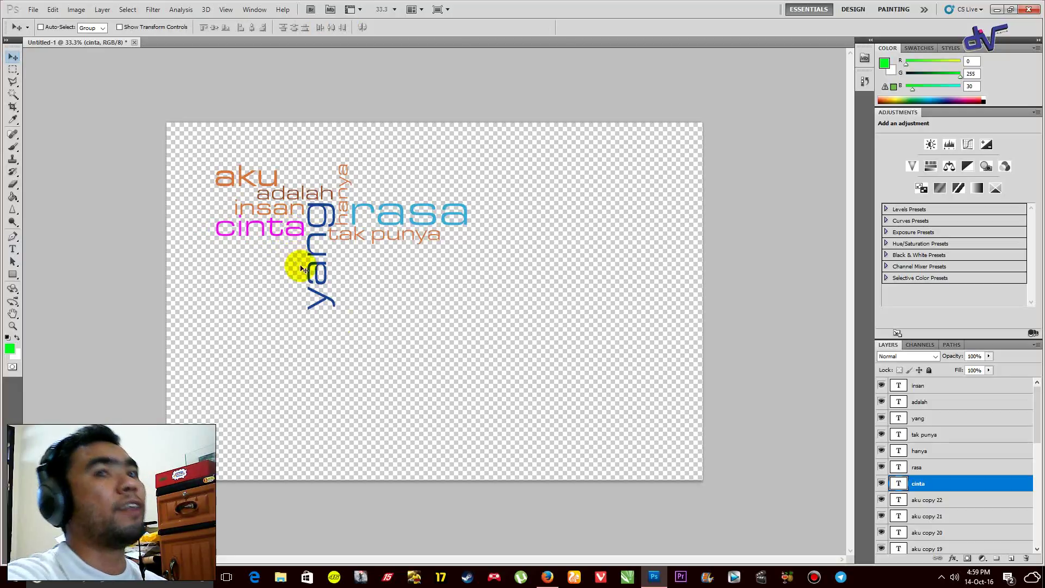
mouse_move(1037, 406)
left_mouse_down()
mouse_move(1036, 541)
mouse_move(1041, 405)
left_mouse_up()
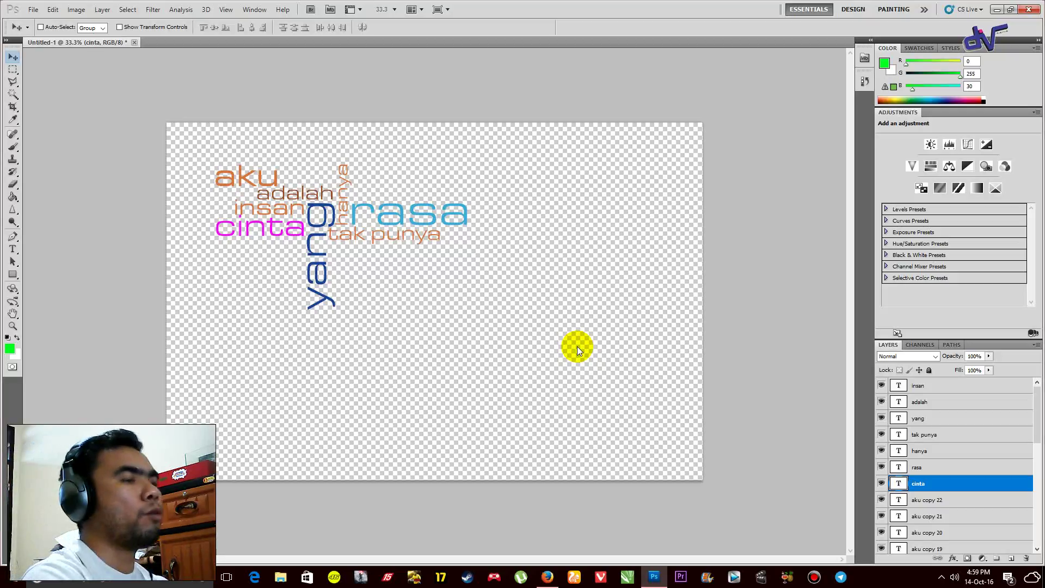
Browse for a file to open in the folder 12. NGAJAR > 1. SMALA > Sem. 1 > Photoshop > Tipografi.
key("ctrl+o")
left_click(517, 106)
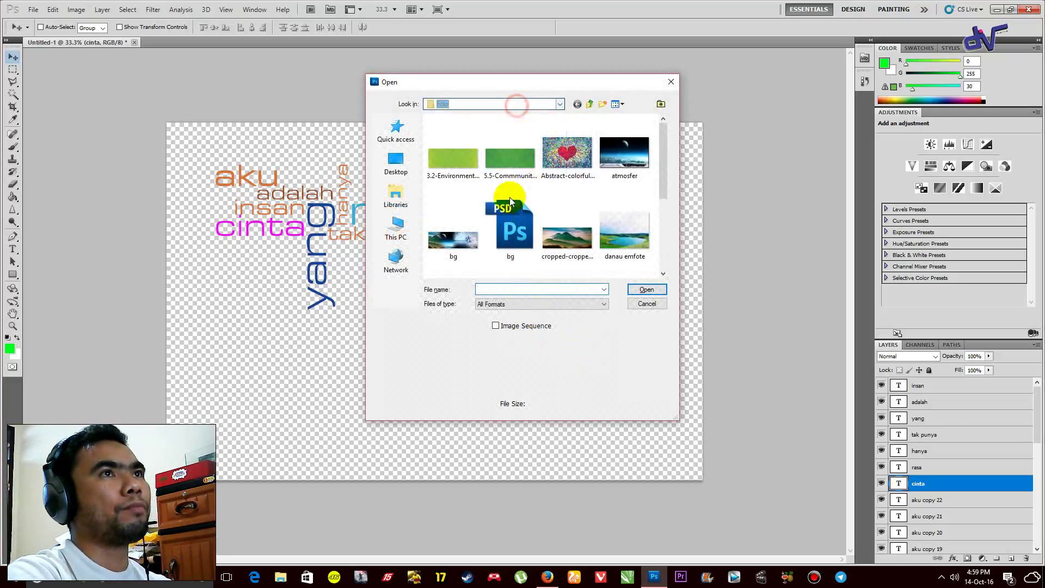
left_click(465, 266)
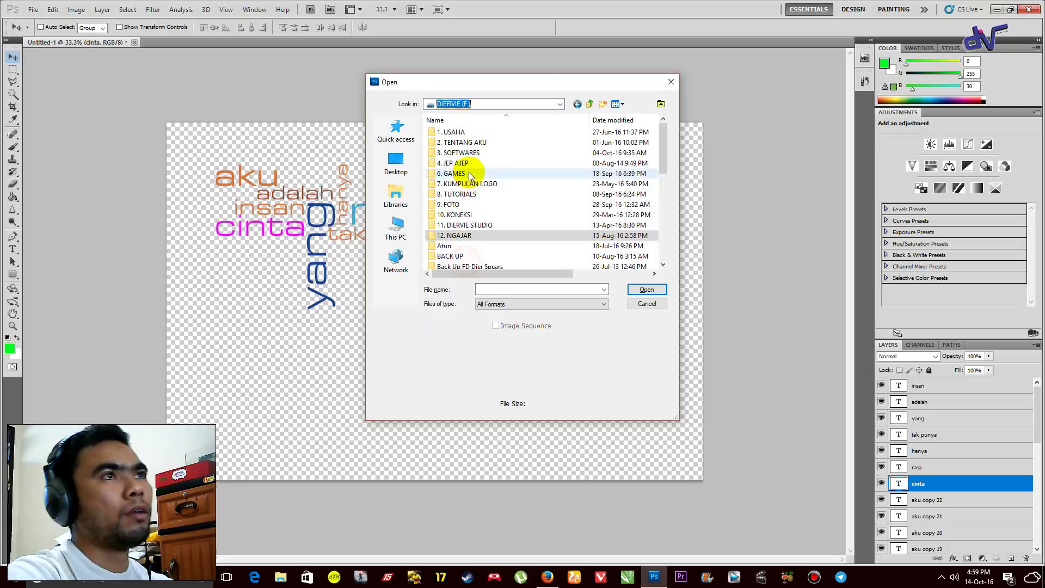
double_click(458, 236)
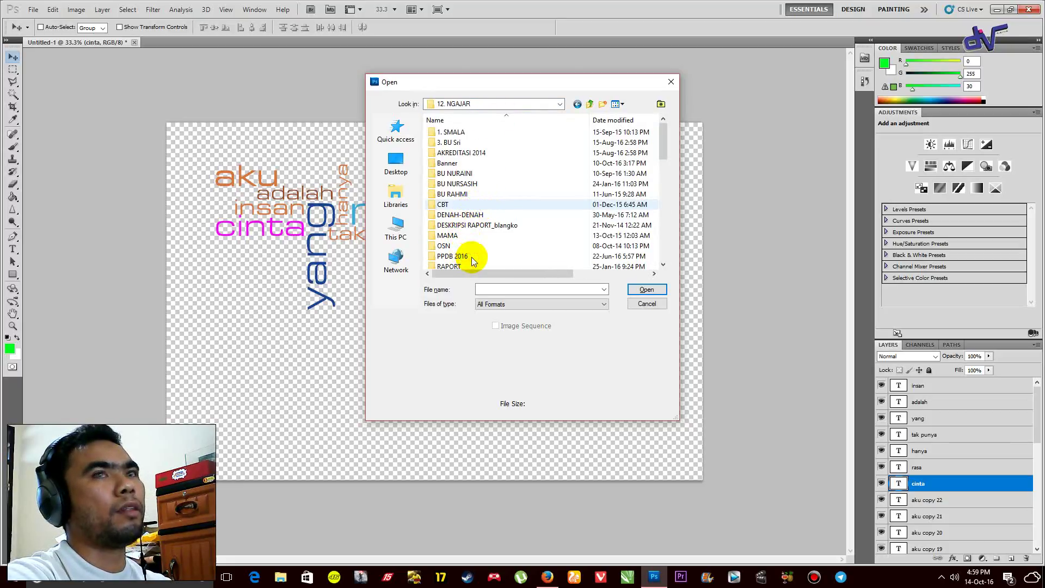
scroll(455, 142, "down", 1)
scroll(455, 137, "up", 1)
double_click(451, 133)
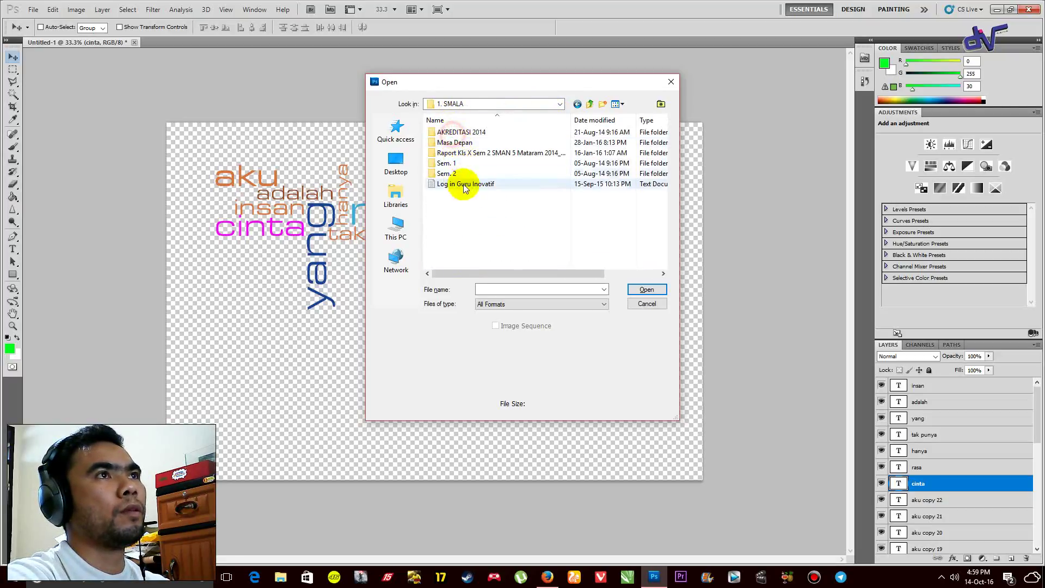
double_click(446, 163)
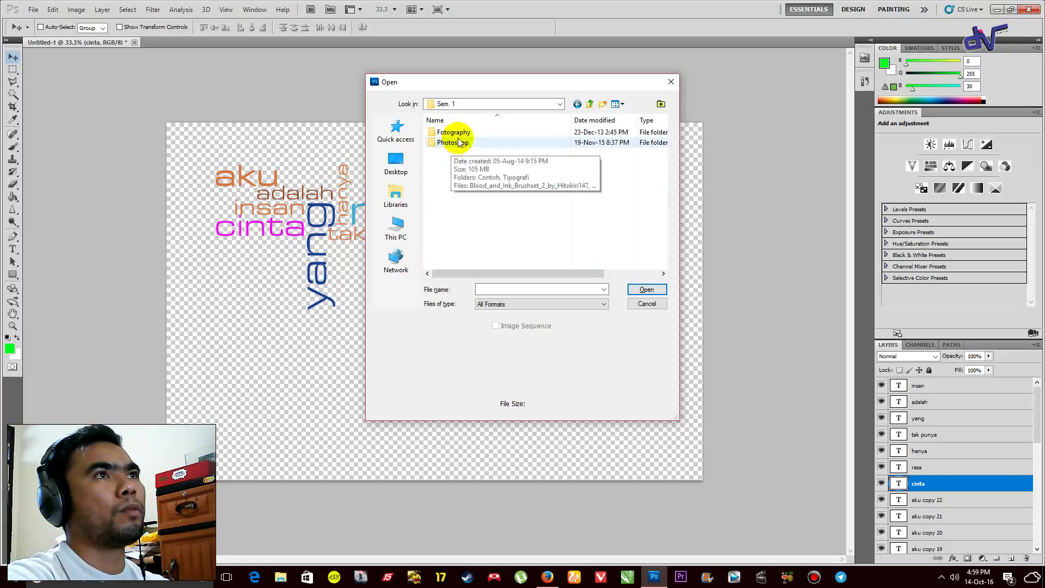
double_click(456, 142)
double_click(452, 142)
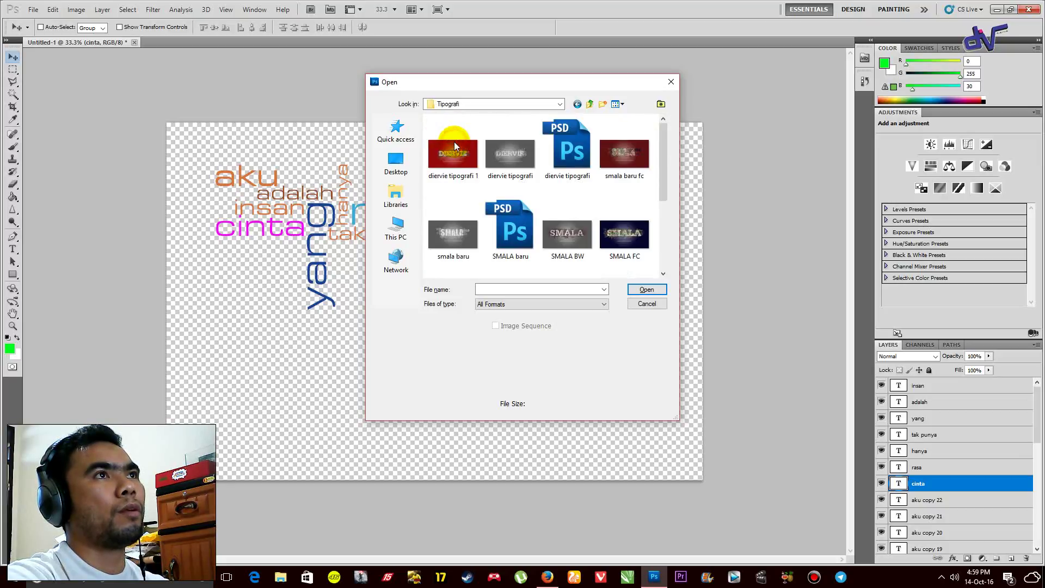
Open the three word-cloud images teks (1), teks (2) and teks (3) from the Tipografi folder.
left_click_drag(663, 163, 658, 265)
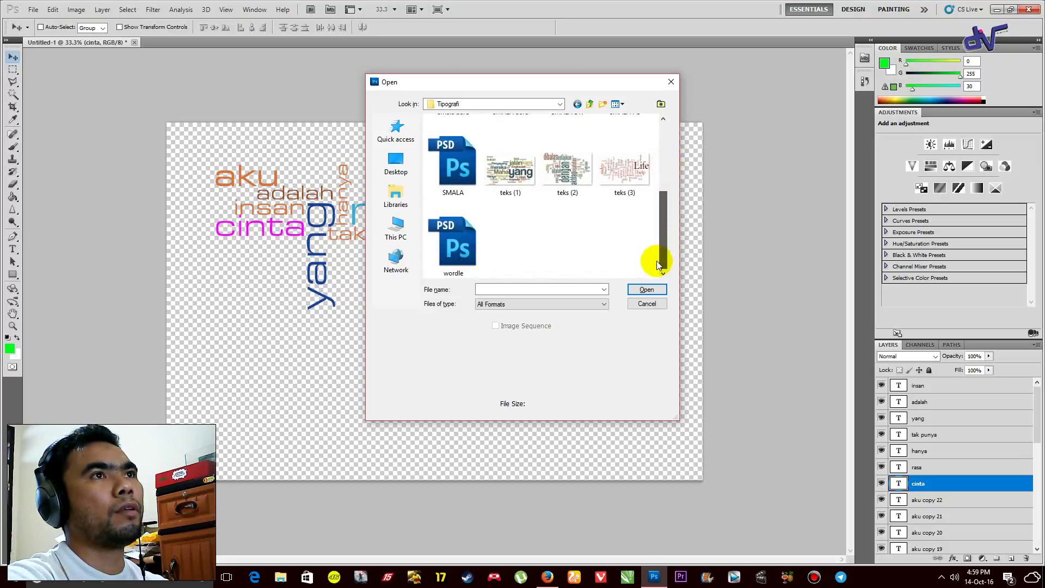
left_click(511, 166)
left_click(623, 168, "shift")
left_click(644, 289)
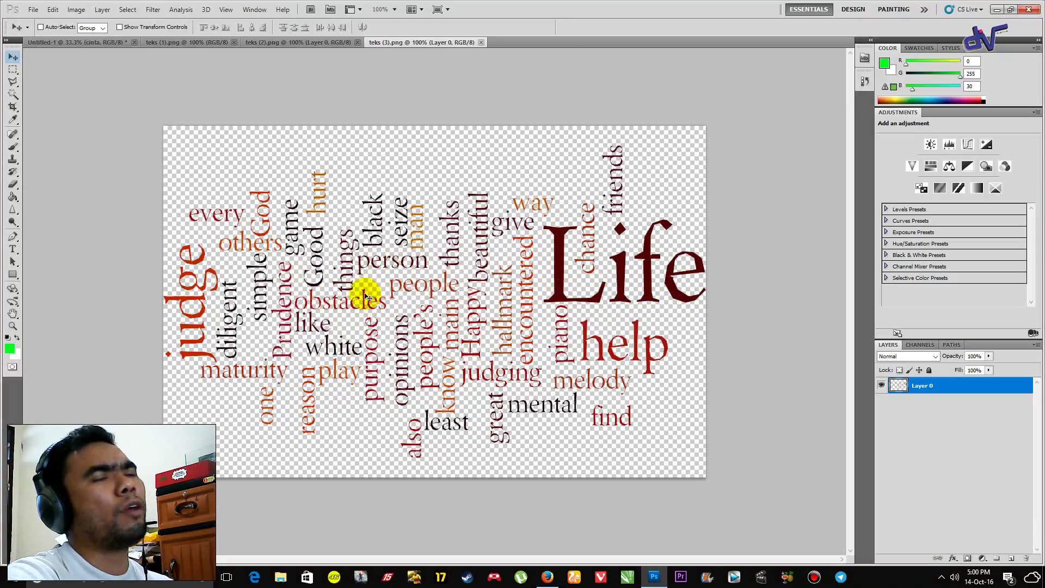
View the word-cloud examples teks (2).png and teks (1).png to examine how their words are arranged.
left_click(286, 47)
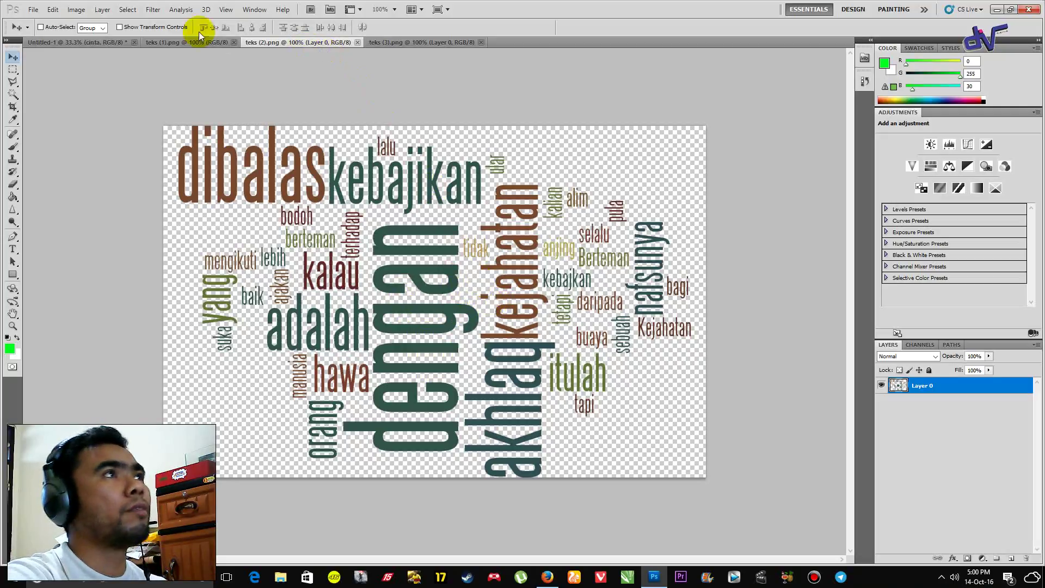
left_click(156, 42)
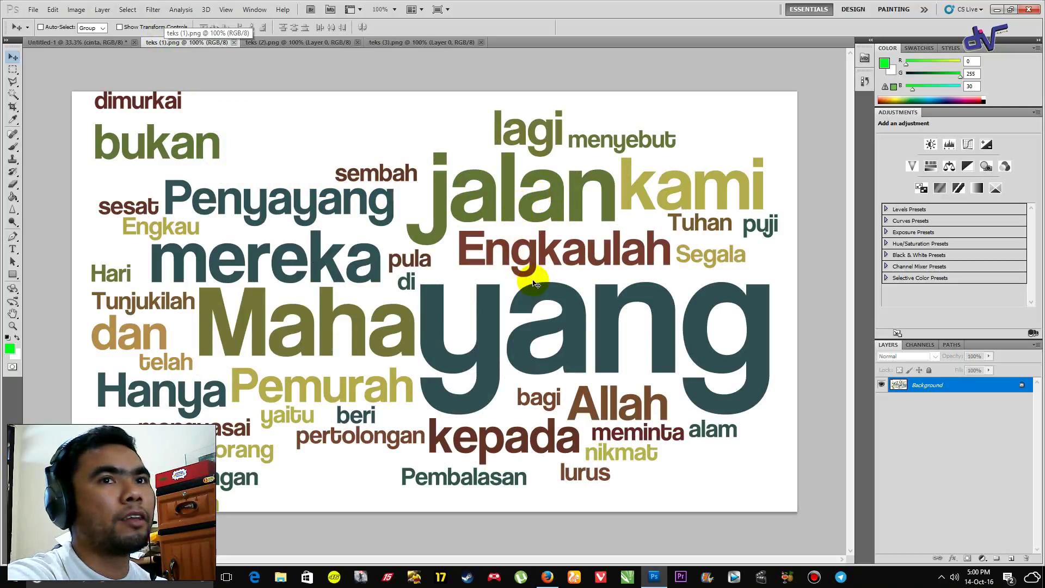
left_click(561, 246)
left_click(528, 218)
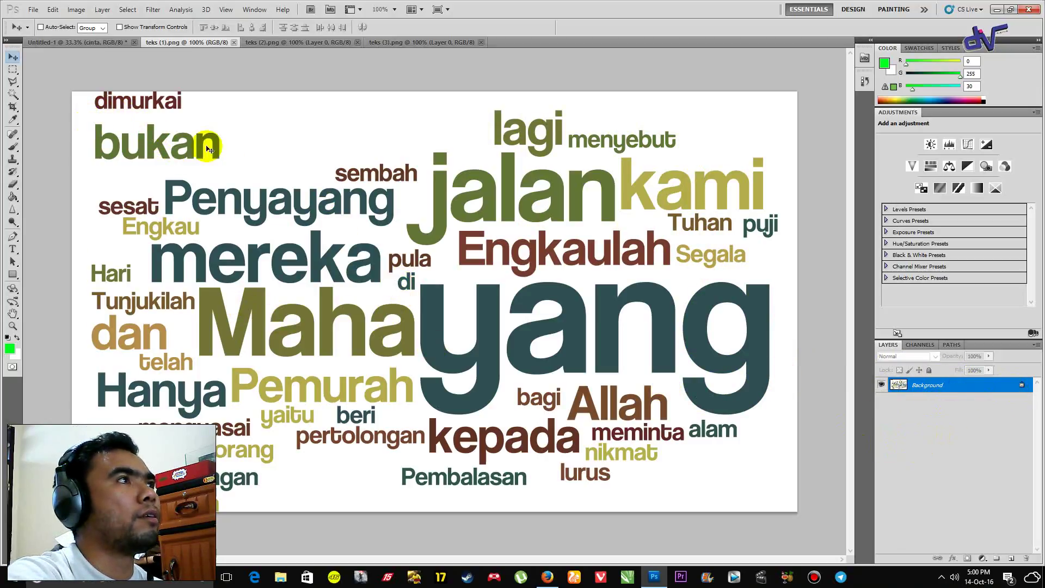
Convert the Background of teks (1).png to a normal layer and delete the white area around the words with the Magic Wand.
double_click(1019, 385)
left_click(713, 229)
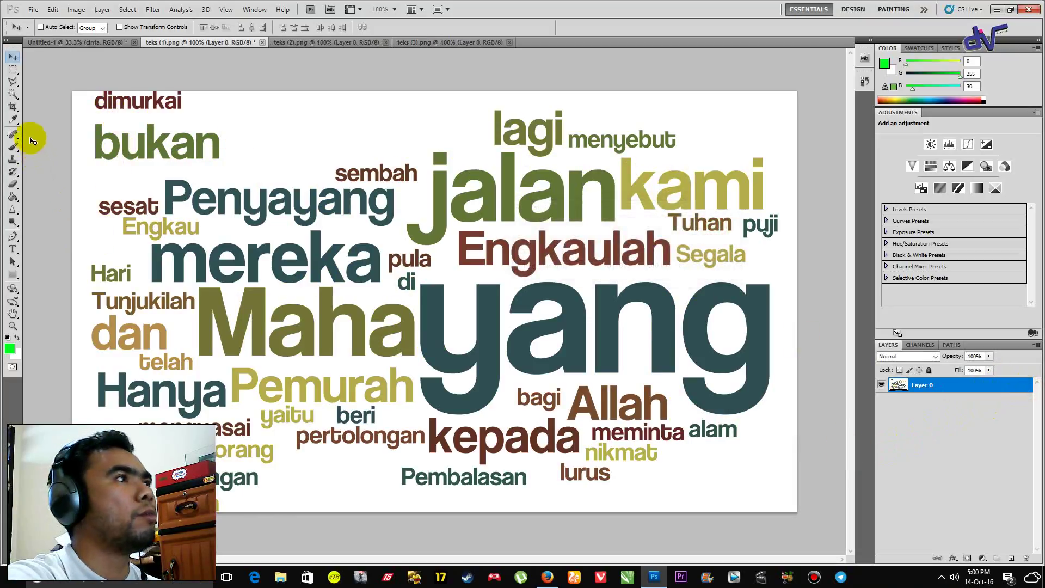
left_click(13, 95)
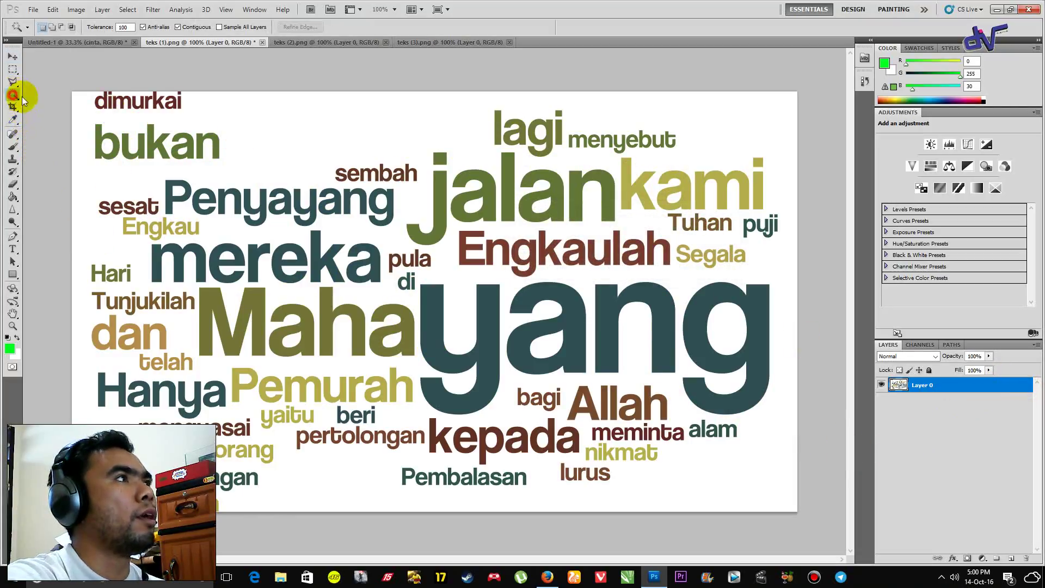
left_click(324, 150)
key("Delete")
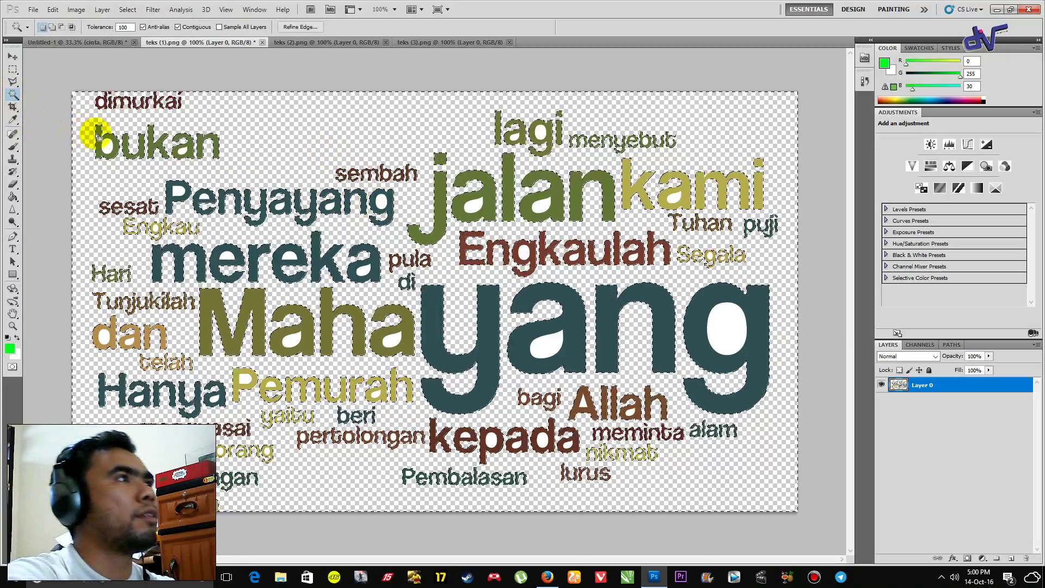
key("ctrl+d")
Clear the leftover white inside the letters of "dimurkai" and "bukan".
key("ctrl+plus")
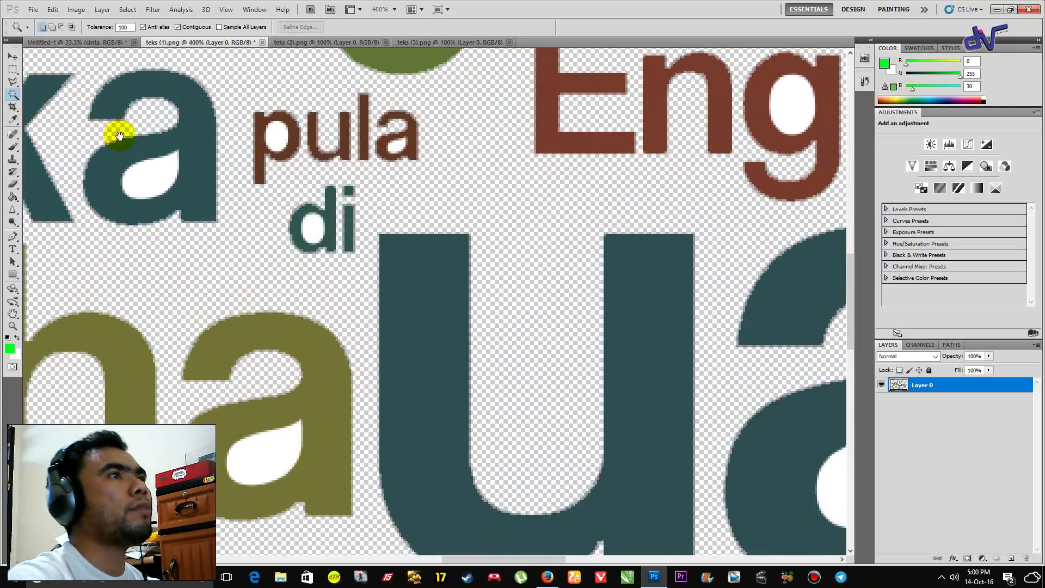
left_click_drag(119, 135, 292, 276)
left_click_drag(233, 198, 285, 203)
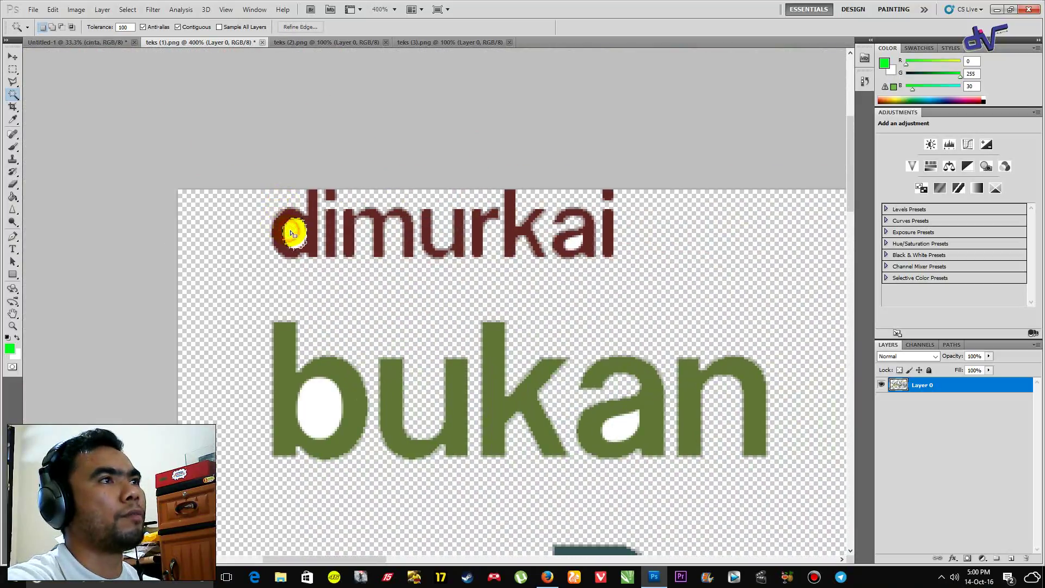
left_click(569, 245)
left_click(610, 424)
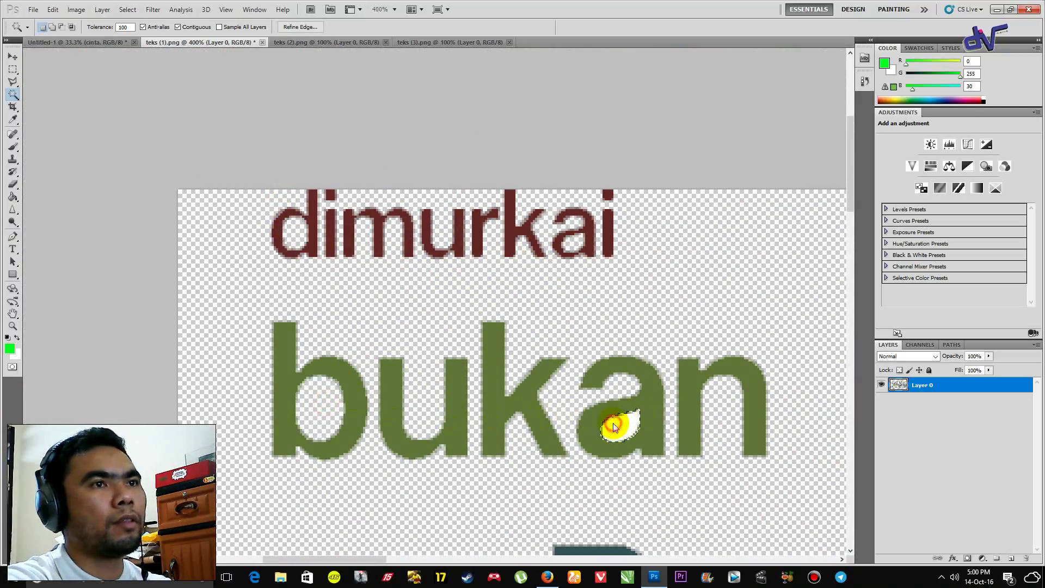
key("ctrl+d")
Clear the white inside the letters of "sesat" and the first two letters of "Penyayang".
left_click_drag(469, 480, 378, 124)
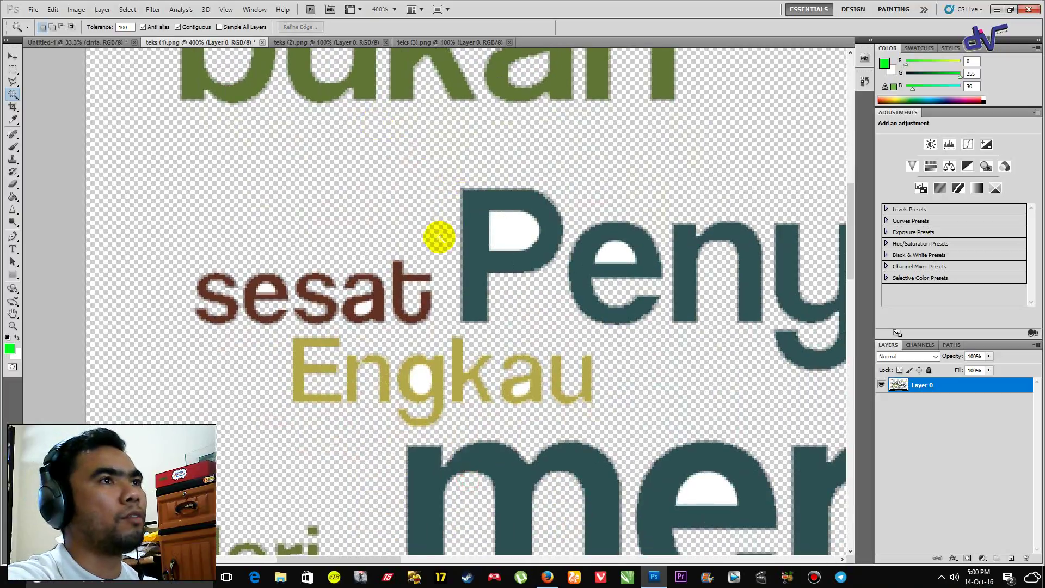
left_click(269, 288)
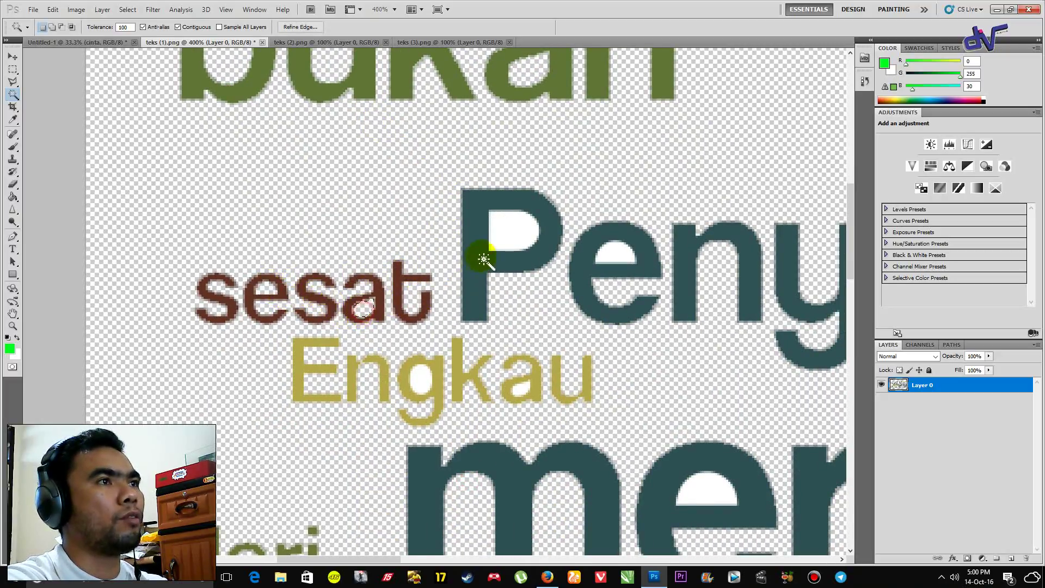
left_click(512, 233)
left_click(619, 255)
key("Delete")
Remove the white areas enclosed by the letters of the yellow word "Engkau".
left_click_drag(422, 403, 373, 319)
left_click(372, 300)
key("Delete")
left_click(469, 314)
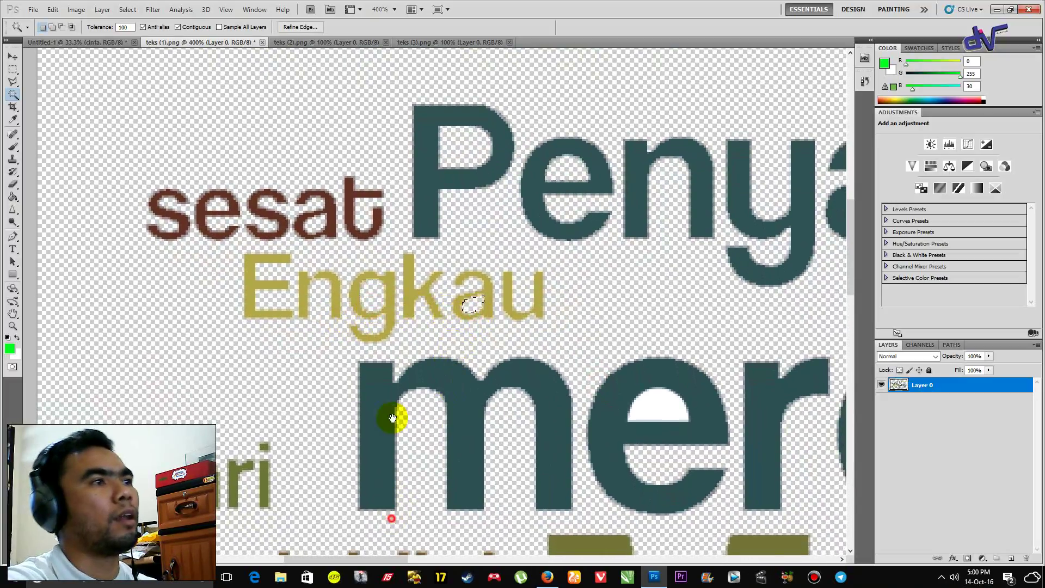
Delete the white letter interiors in "Hari", "Tunjukilah" and "dan".
left_click_drag(396, 416, 227, 275)
left_click(220, 258)
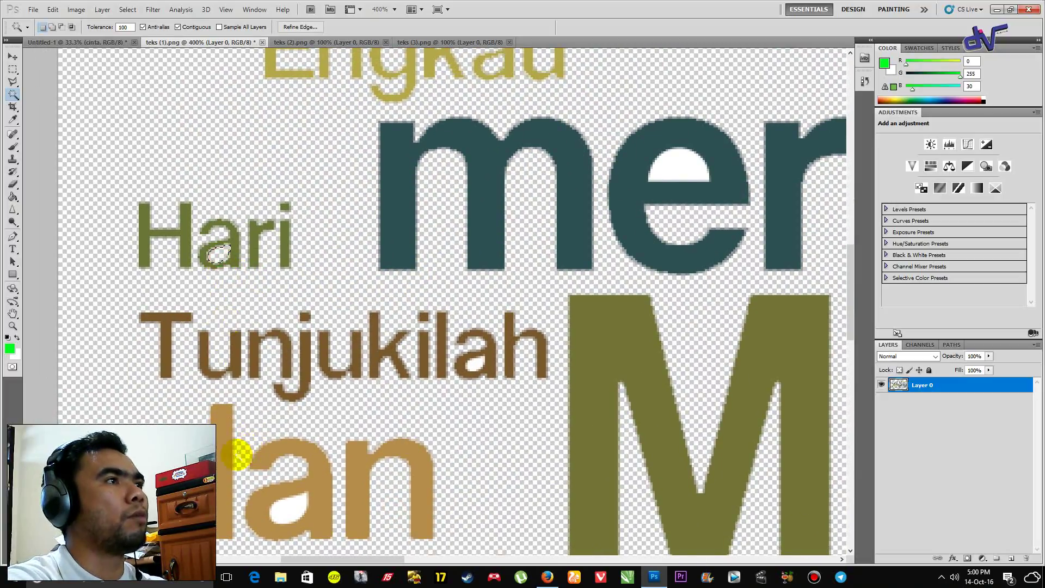
left_click(281, 509)
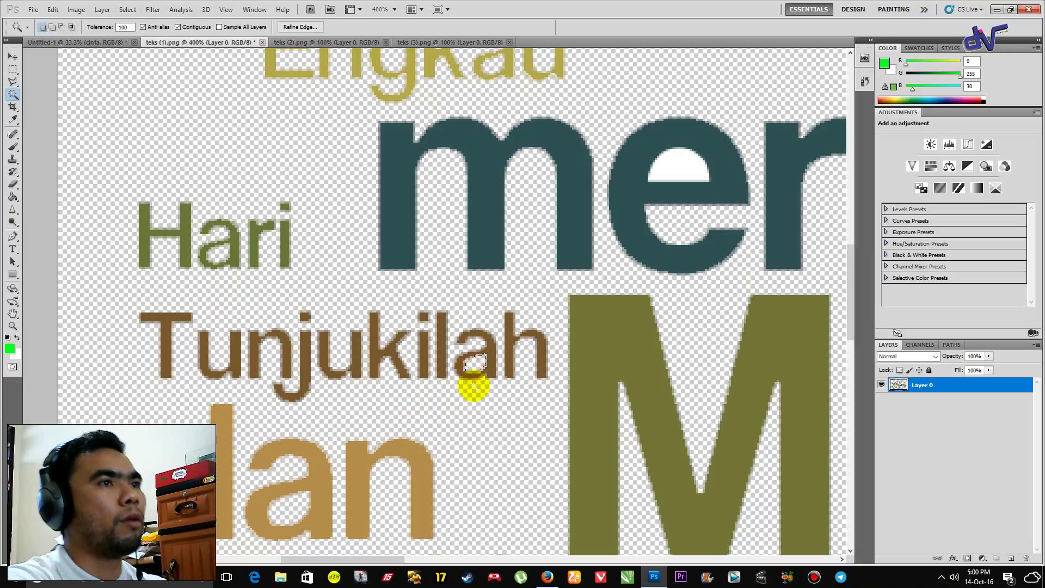
Delete the white enclosed areas in the letters of "telah" and "Hanya".
left_click_drag(458, 477, 430, 210)
left_click(353, 308)
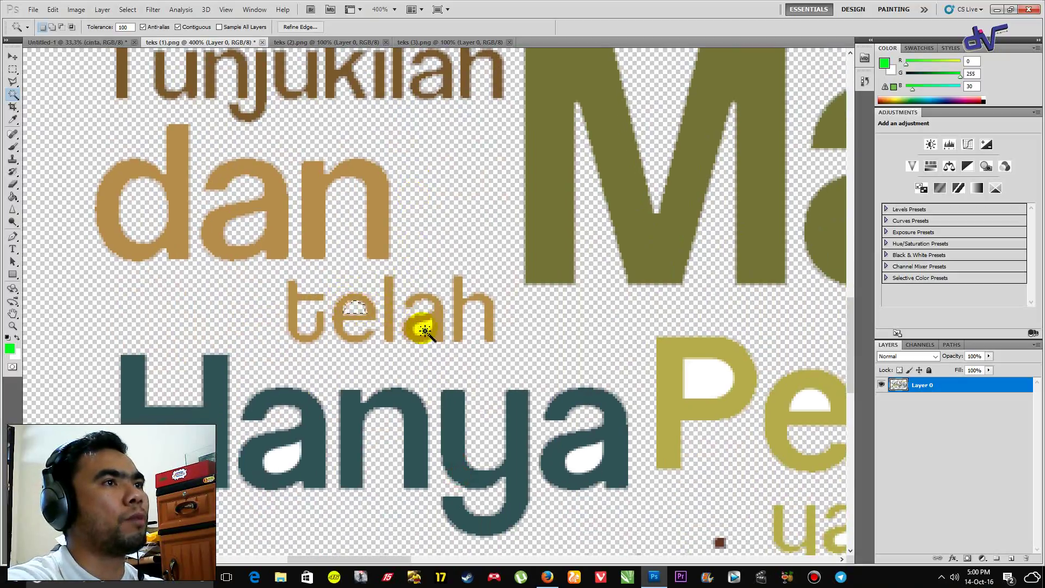
left_click(282, 457)
left_click(584, 458)
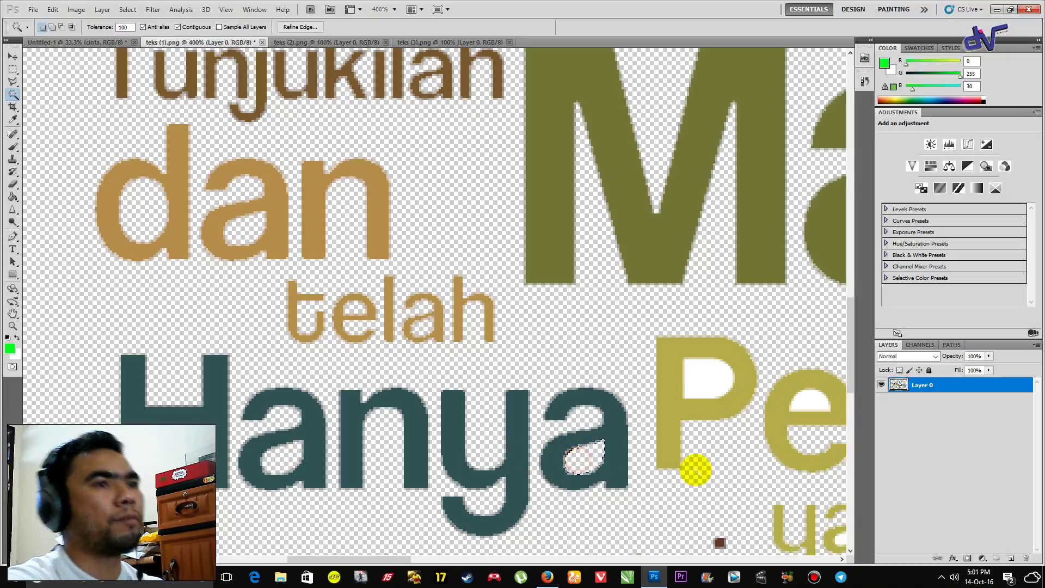
Clear the white inside the letters of "menguasai" and "orang-orang".
left_click_drag(601, 517, 570, 239)
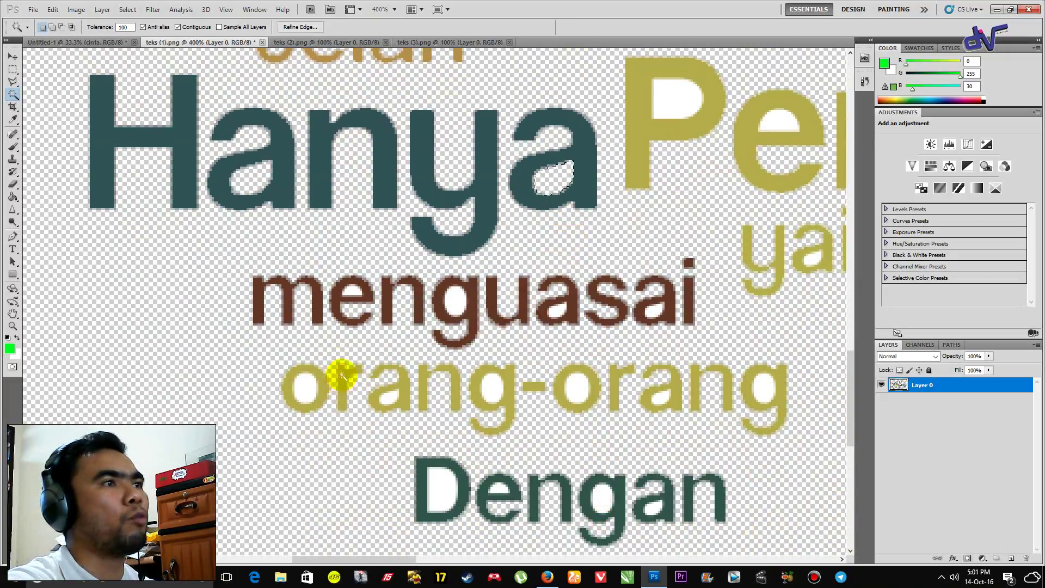
left_click(458, 304)
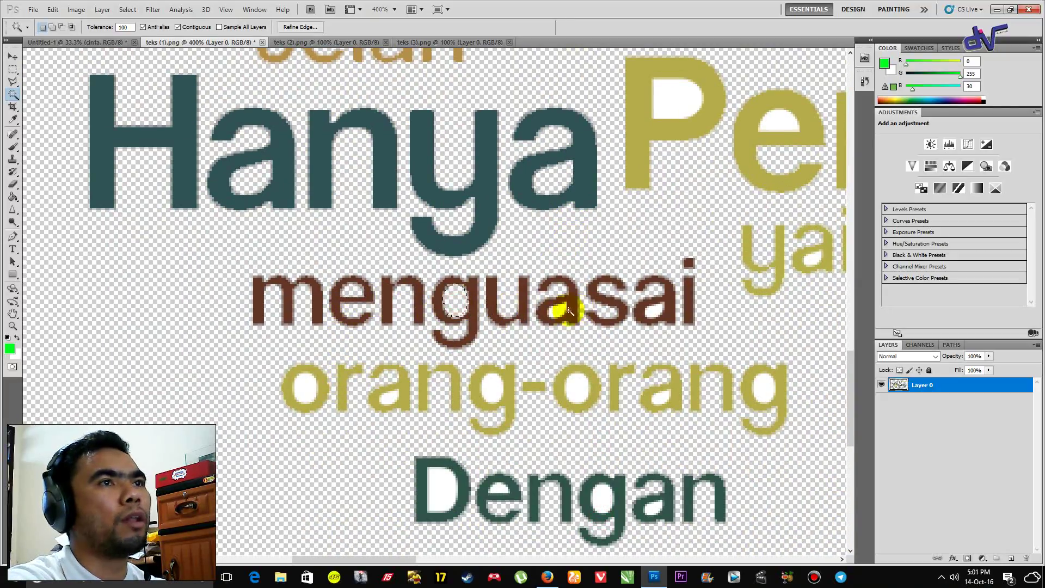
left_click(656, 310)
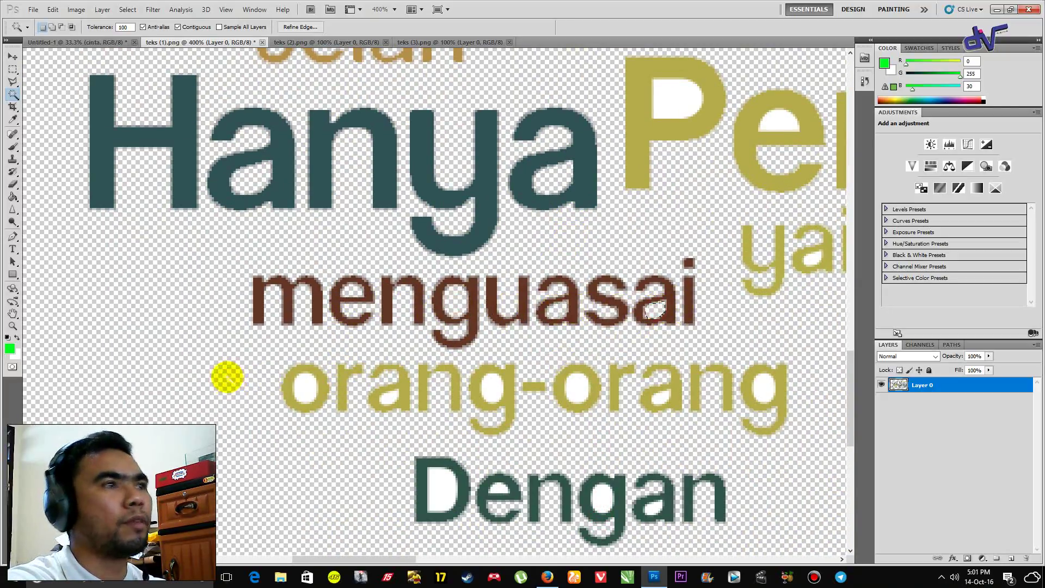
left_click(492, 389)
left_click(578, 389)
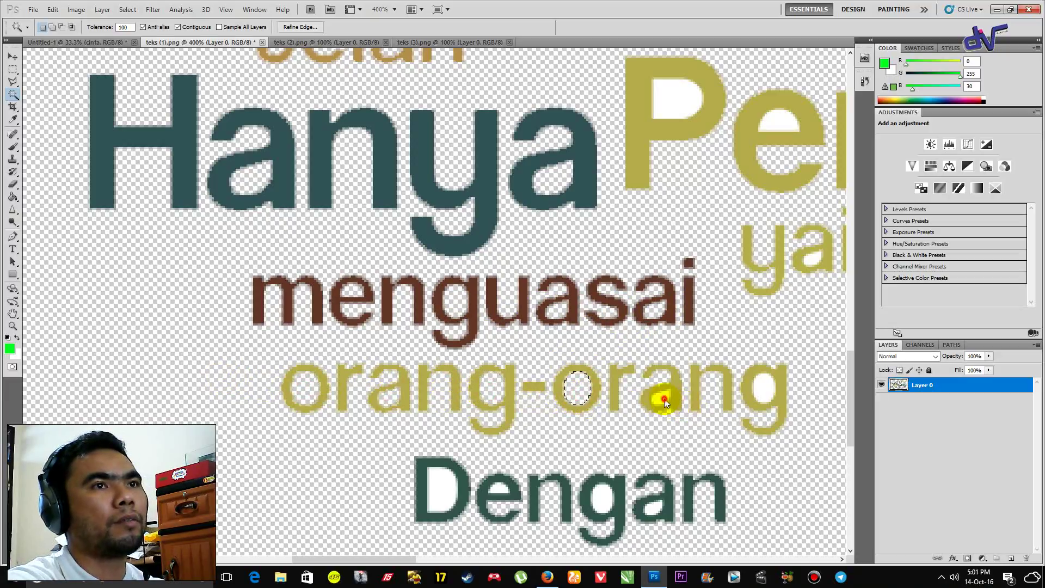
Clear the white inside the letters of "Dengan" and the "a" of "yaitu".
left_click(437, 484)
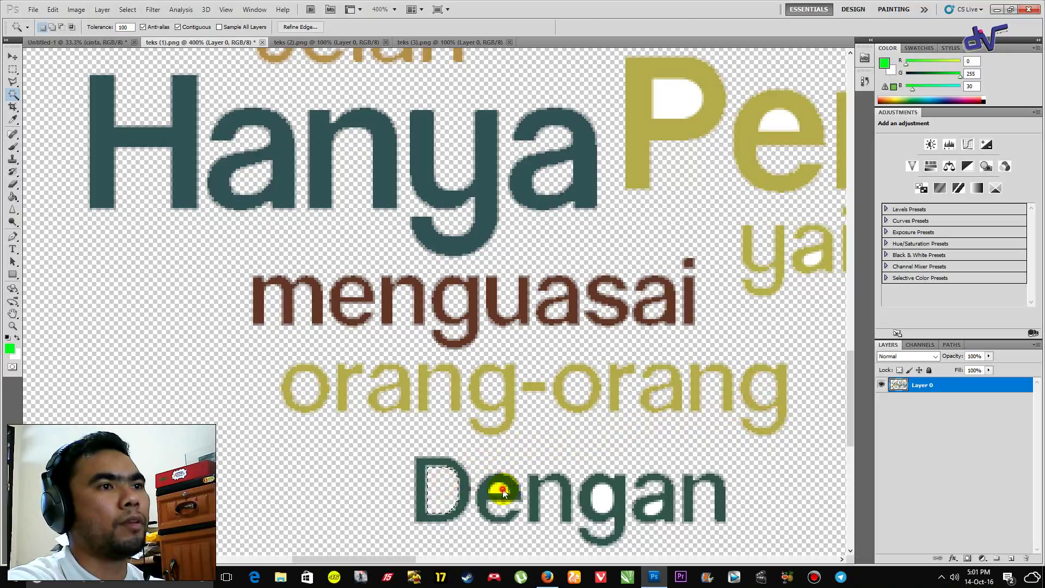
left_click(654, 506)
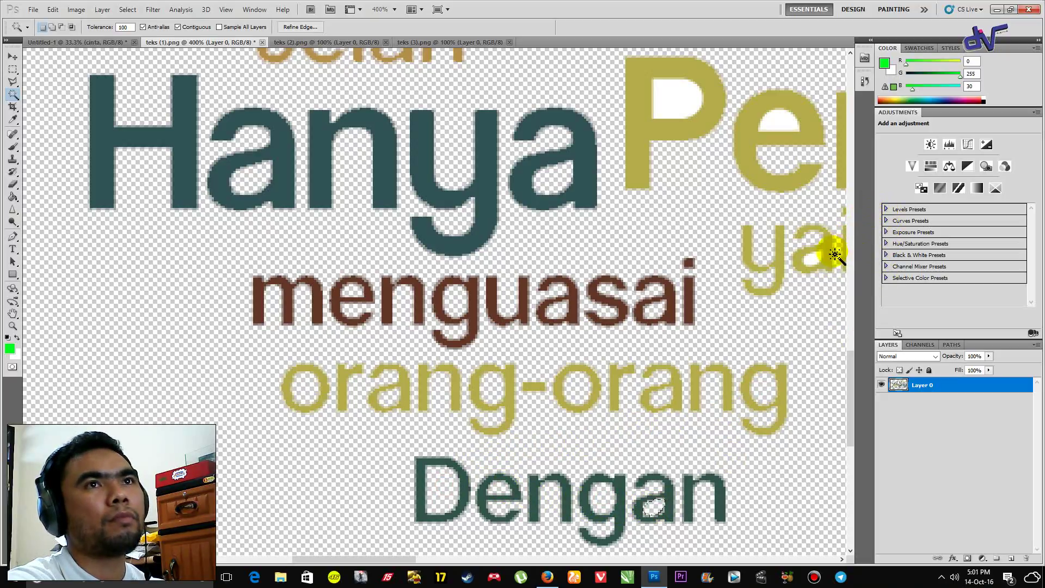
left_click(811, 257)
Clear the white inside the "P" and first "e" of "Pemurah" and the first "a" of "Maha", then deselect.
left_click_drag(793, 233, 369, 361)
key("v")
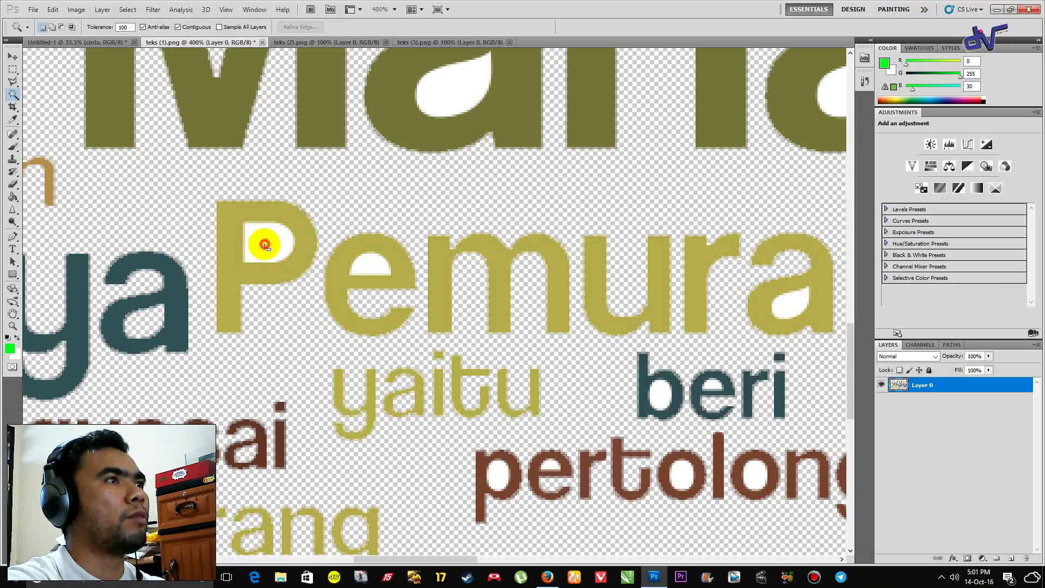
key("w")
left_click(370, 264)
left_click(449, 98)
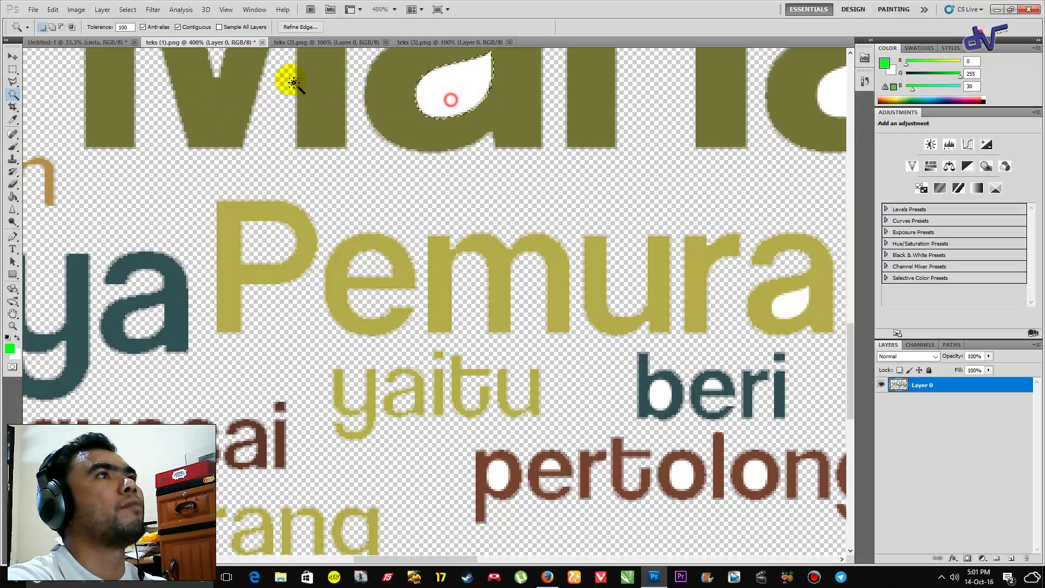
left_click(216, 77)
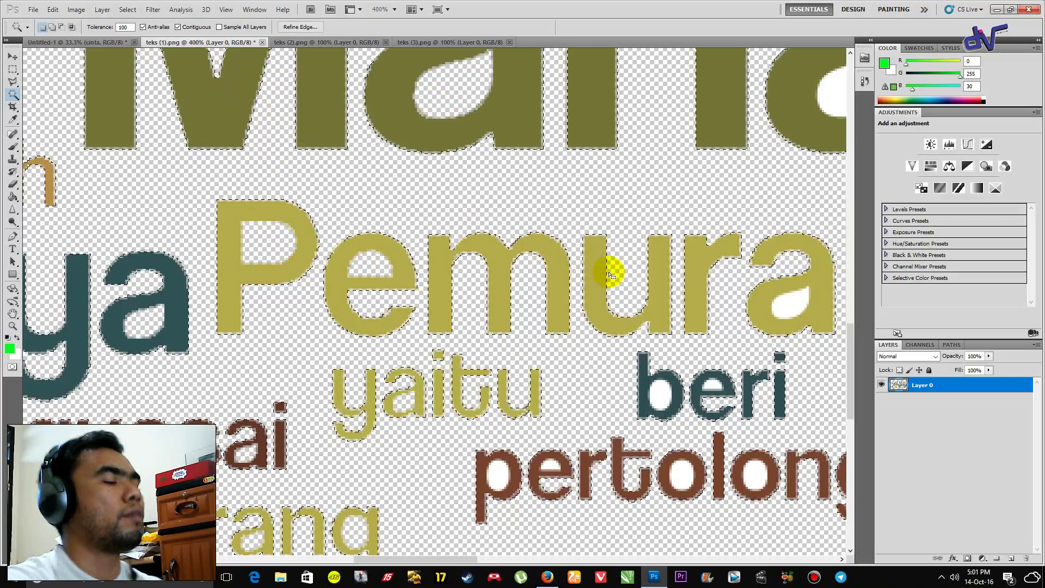
left_click_drag(576, 350, 482, 311)
key("ctrl+d")
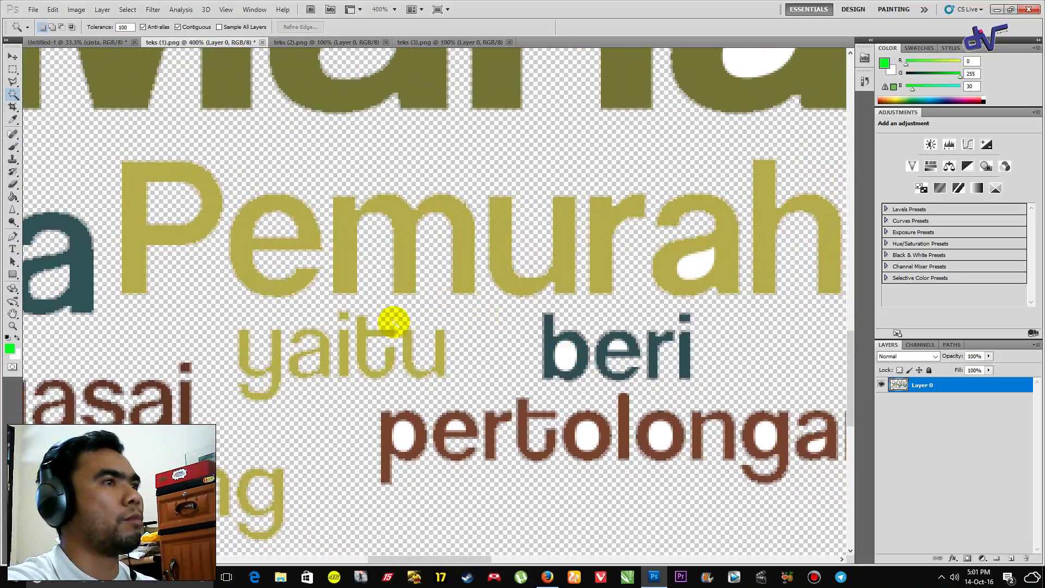
Clear the white enclosed areas inside the letters of "semesta".
left_click_drag(390, 408, 662, 140)
left_click_drag(143, 420, 346, 310)
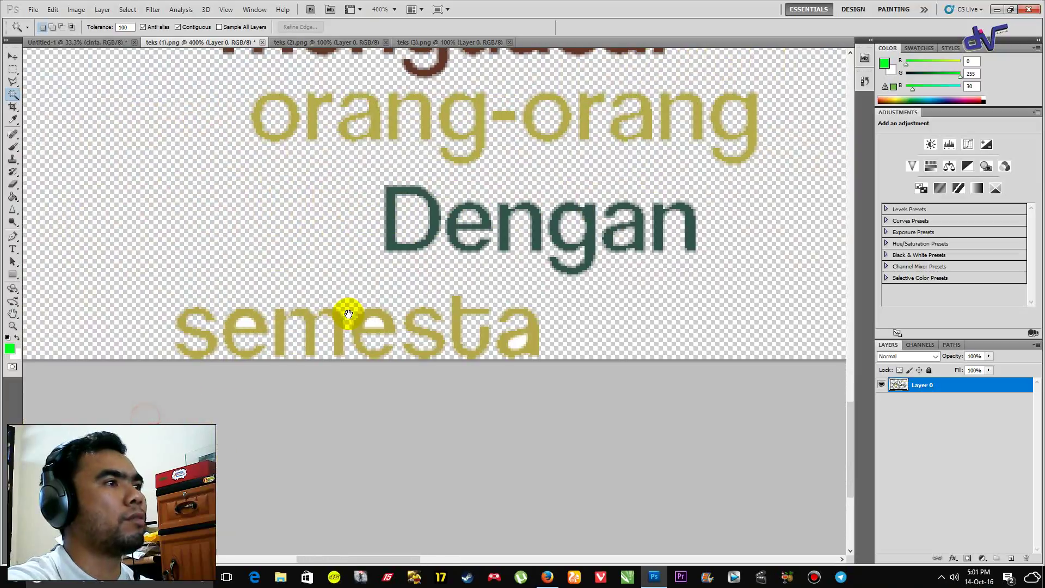
left_click(374, 322)
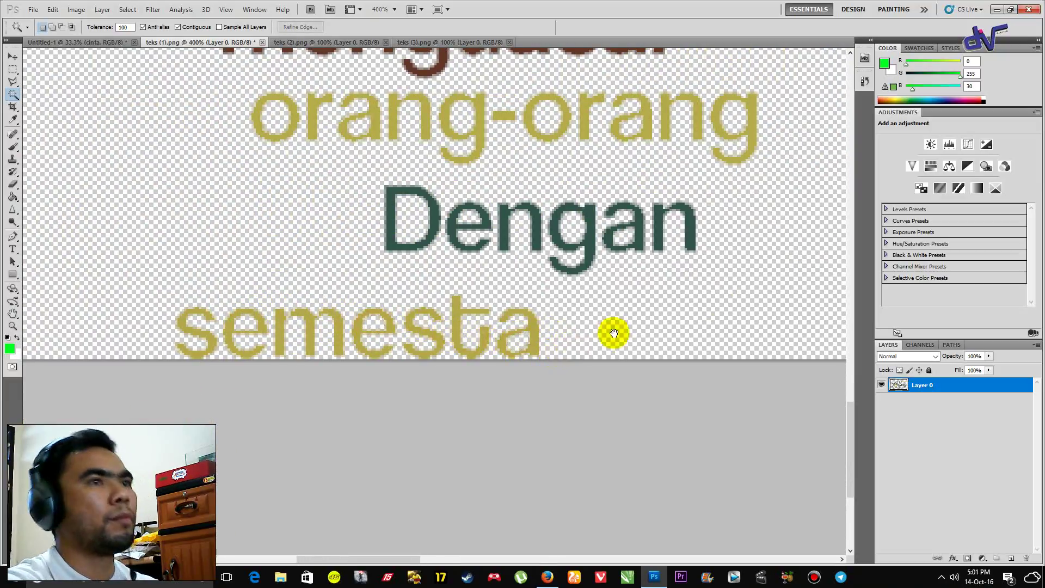
Delete the white inside the enclosed letters of "Pembalasan".
left_click_drag(611, 331, 177, 404)
left_click_drag(565, 324, 380, 178)
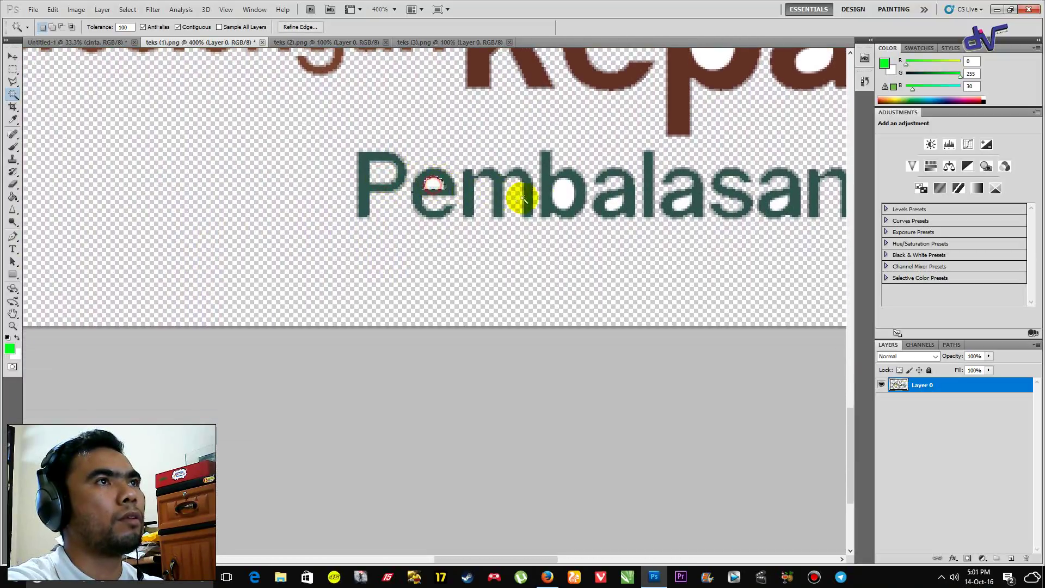
left_click(564, 194)
left_click(614, 204)
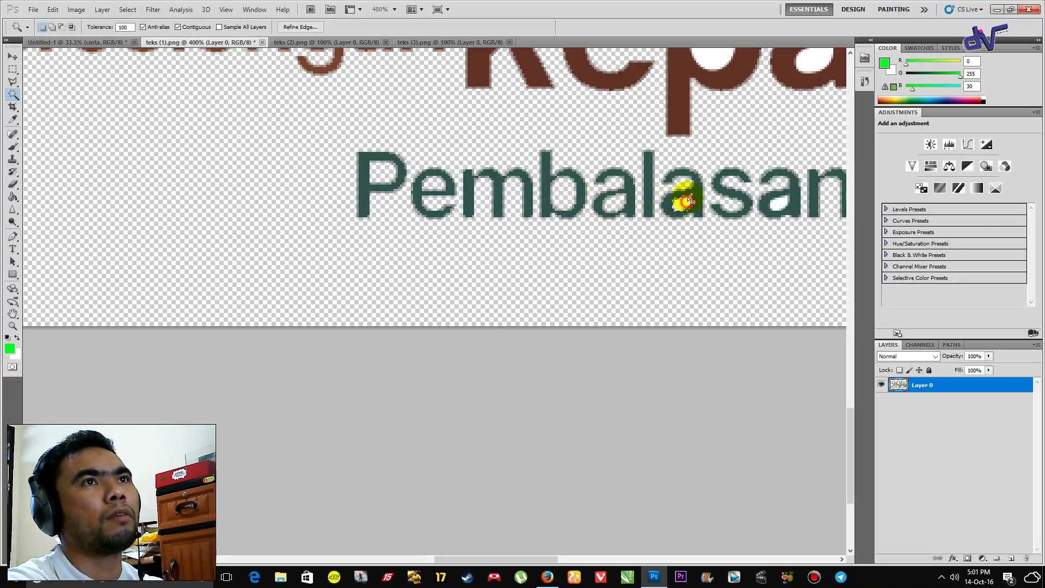
left_click(687, 202)
left_click(783, 204)
Clear the white inside the "a" of "Pemurah" and the letters of "beri".
left_click_drag(716, 174, 695, 467)
left_click_drag(335, 361, 432, 354)
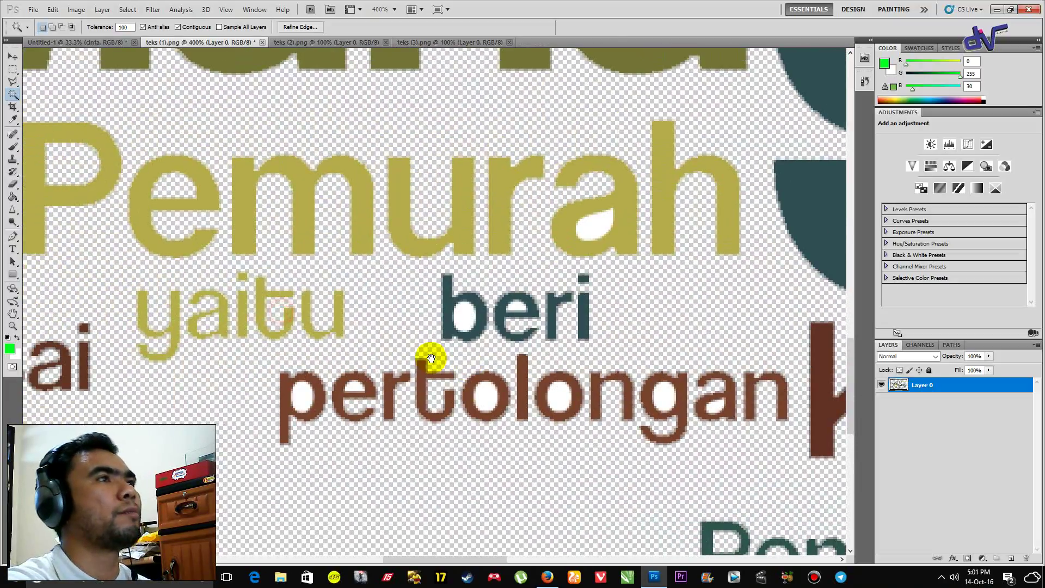
left_click(594, 229)
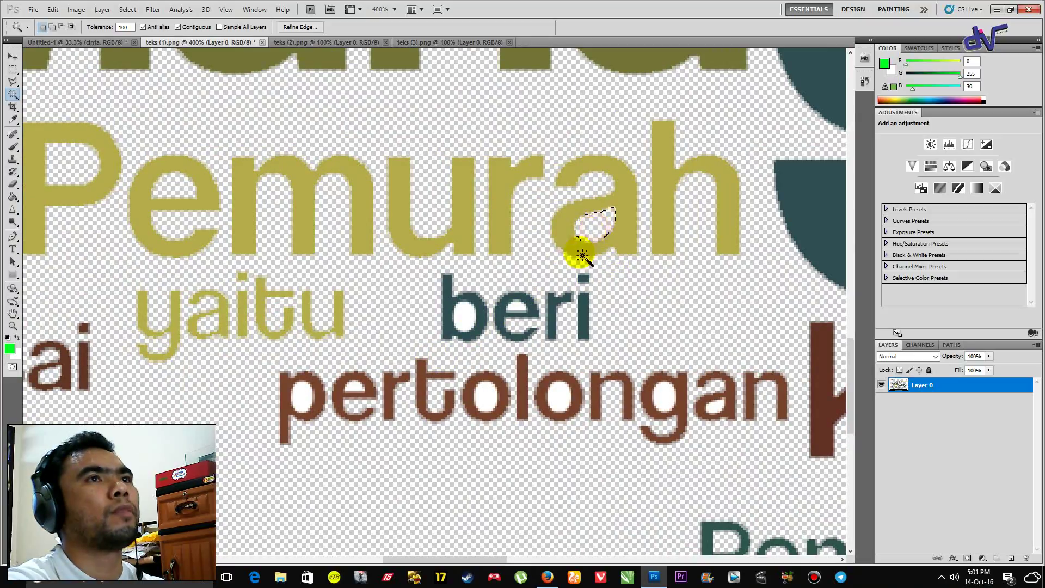
left_click(520, 305)
Delete the white inside the letters of "pertolongan", then deselect.
left_click(305, 394)
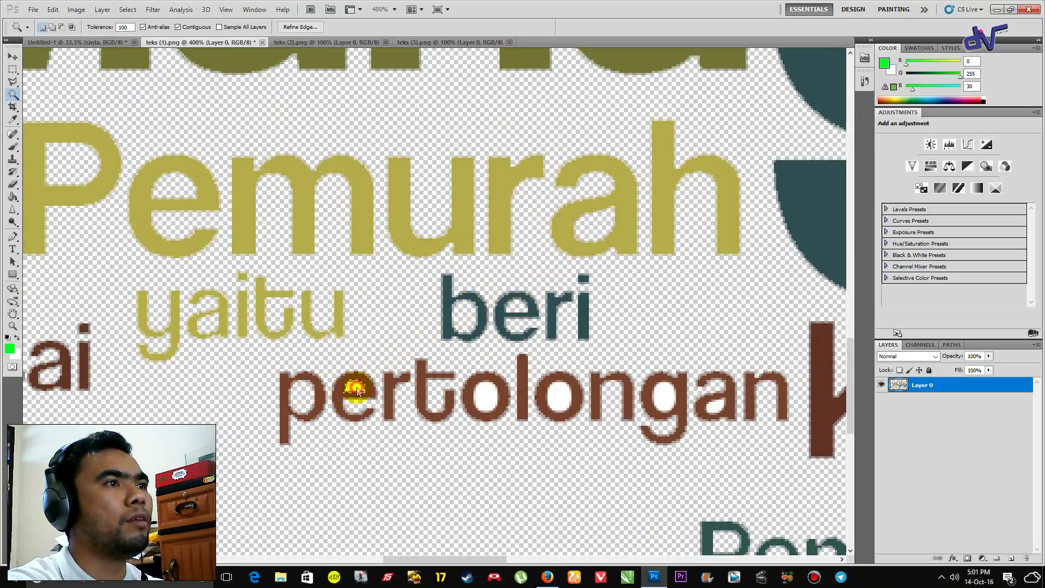
left_click(490, 401)
left_click(664, 396)
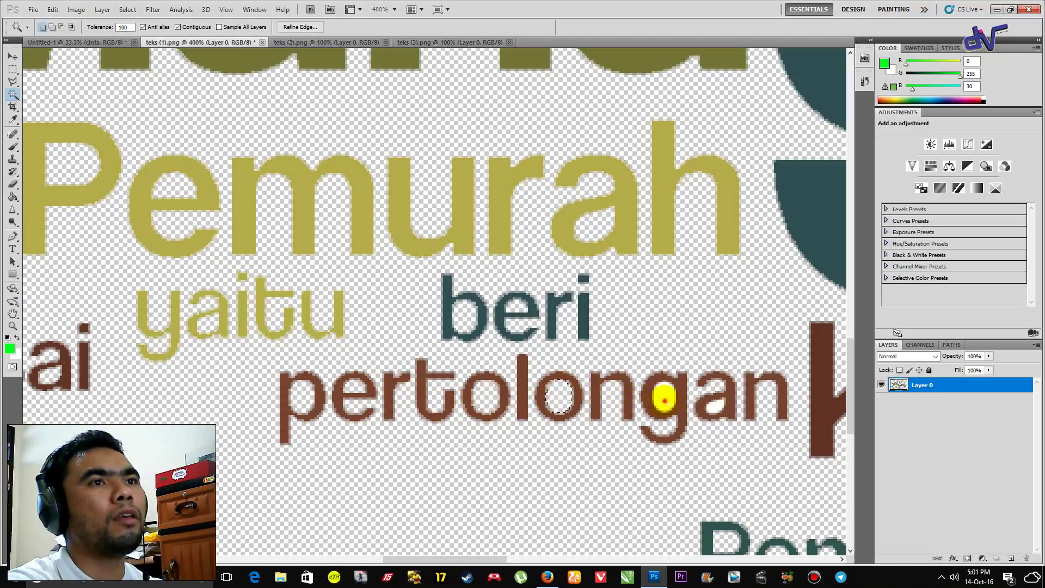
left_click(710, 406)
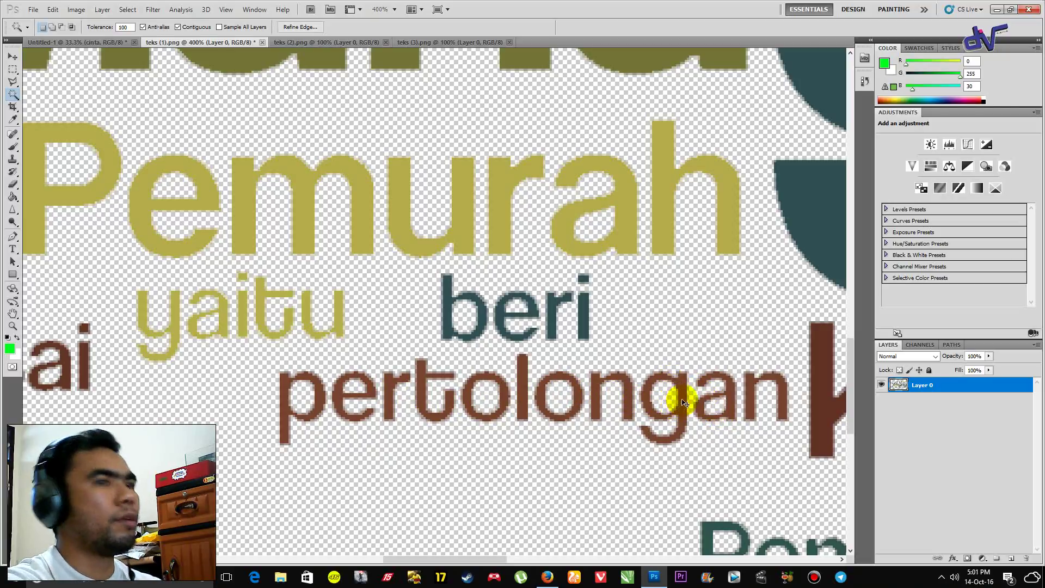
key("ctrl+d")
Clear the white inside the "e", "p", "d" and both "a"s of "kepada".
left_click_drag(747, 344, 211, 314)
left_click_drag(442, 420, 377, 291)
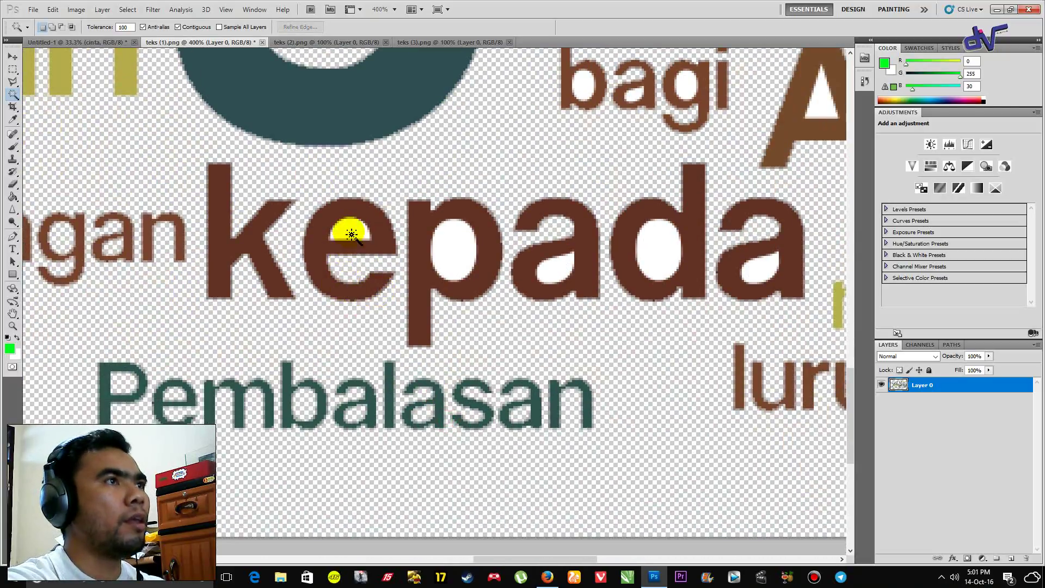
left_click(459, 251)
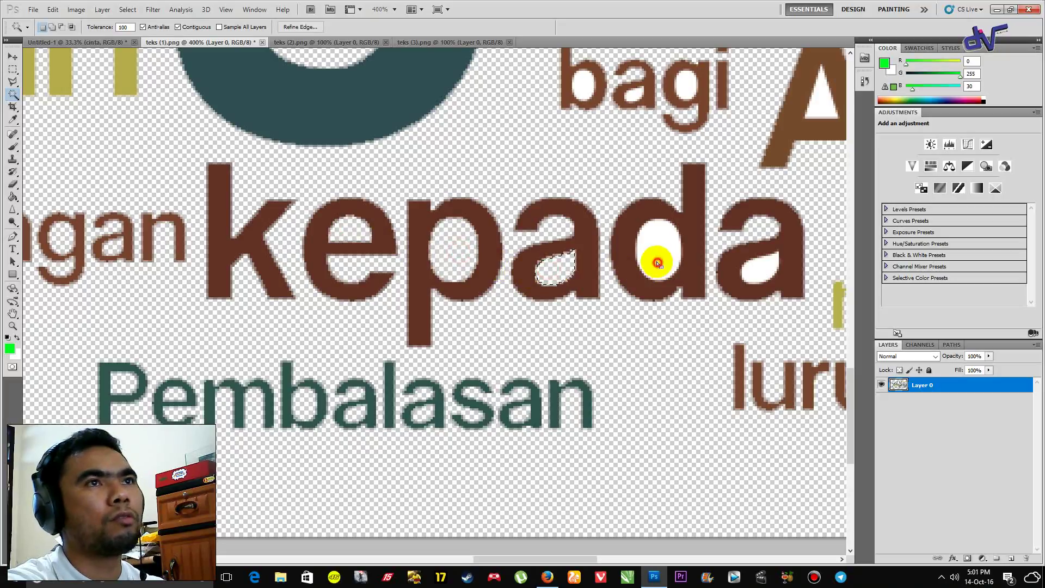
left_click(759, 269)
Clear the white inside the "a" of "nikmat" and the "e" and "a" of "meminta".
left_click_drag(730, 302, 327, 339)
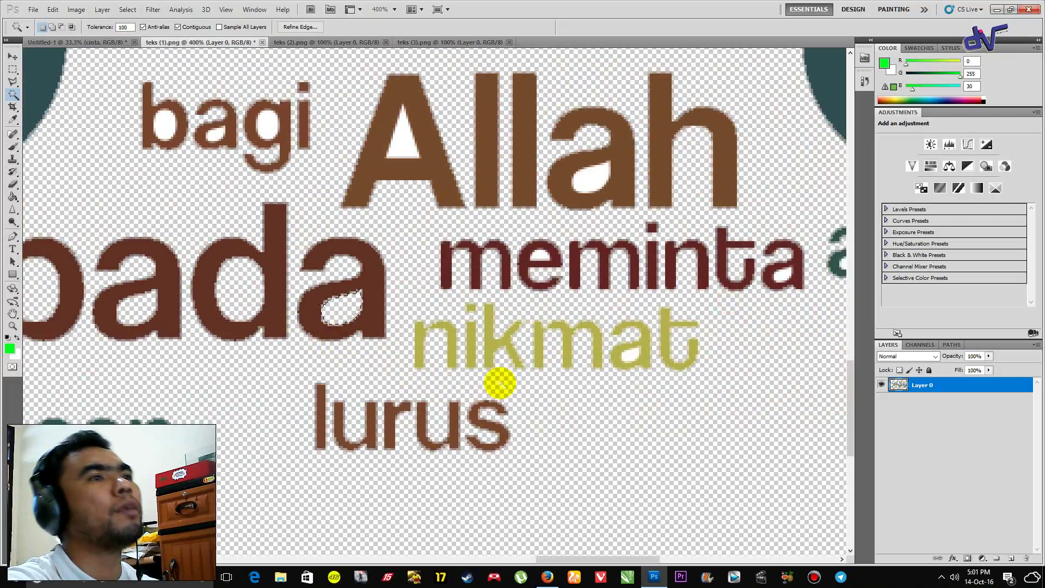
left_click(630, 355)
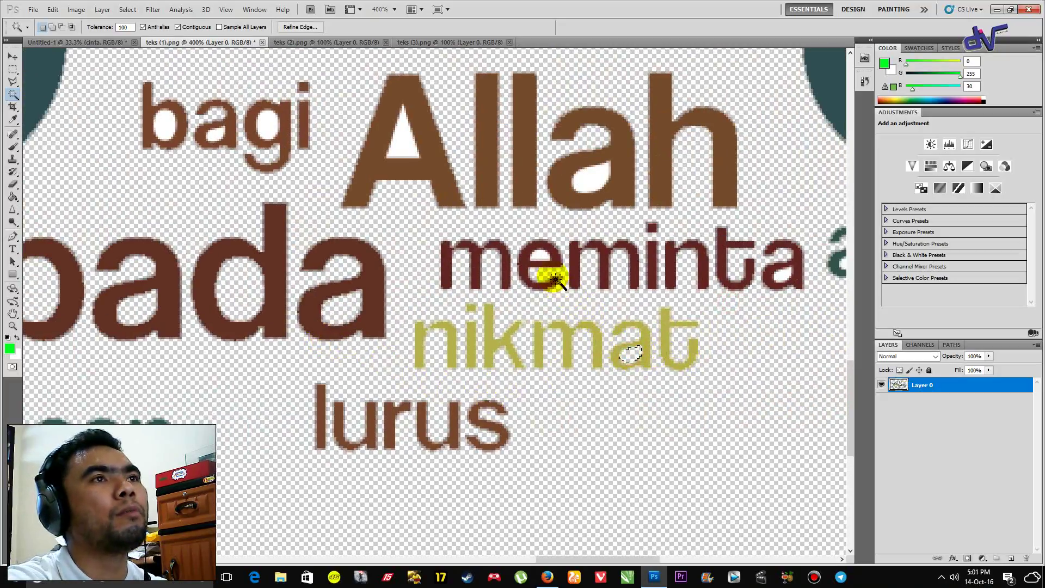
left_click(539, 255)
left_click(782, 278)
Clear the white inside the letters of "bagi" and the large teal "a" above it.
left_click_drag(676, 256, 653, 397)
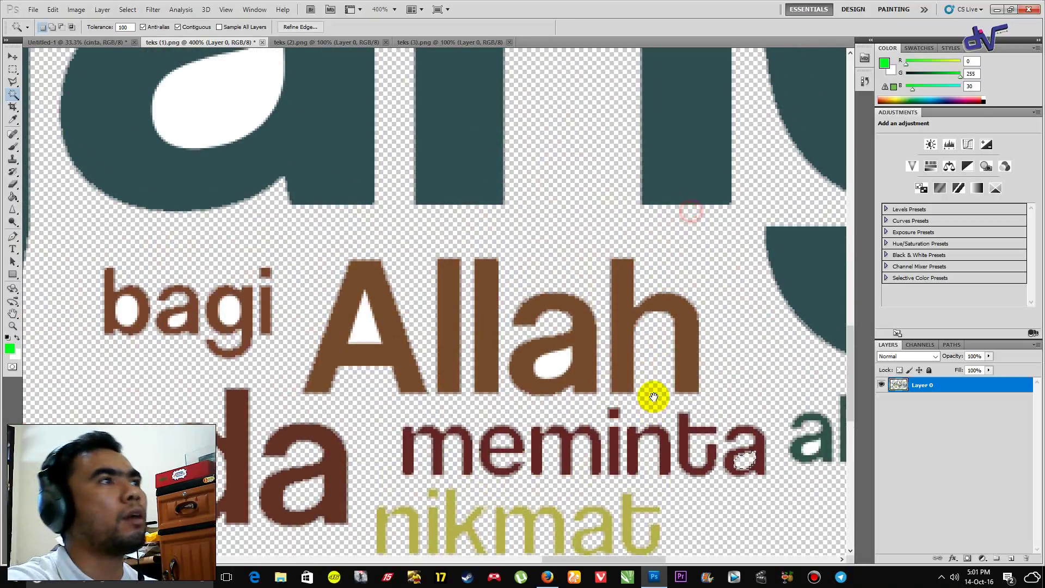
left_click(126, 308)
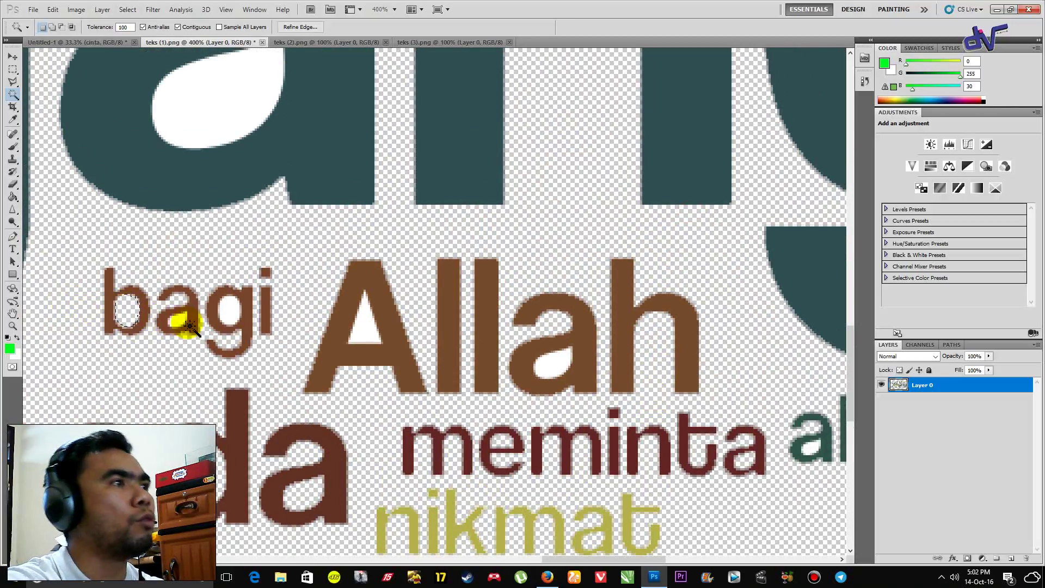
left_click(216, 112)
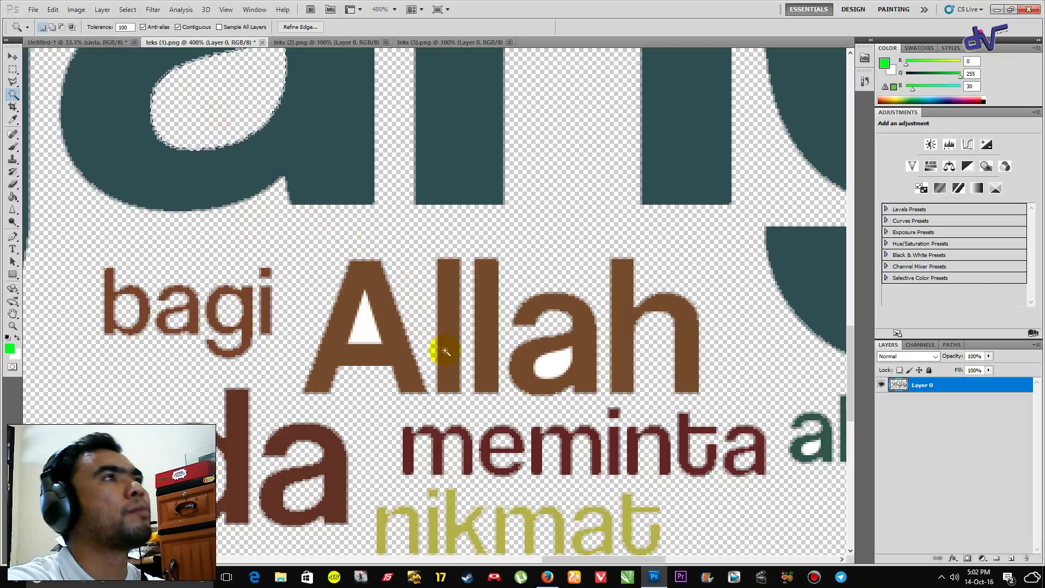
Delete the white inside the "A" and the lowercase "a" of "Allah".
left_click(367, 332)
key("Delete")
left_click(536, 367)
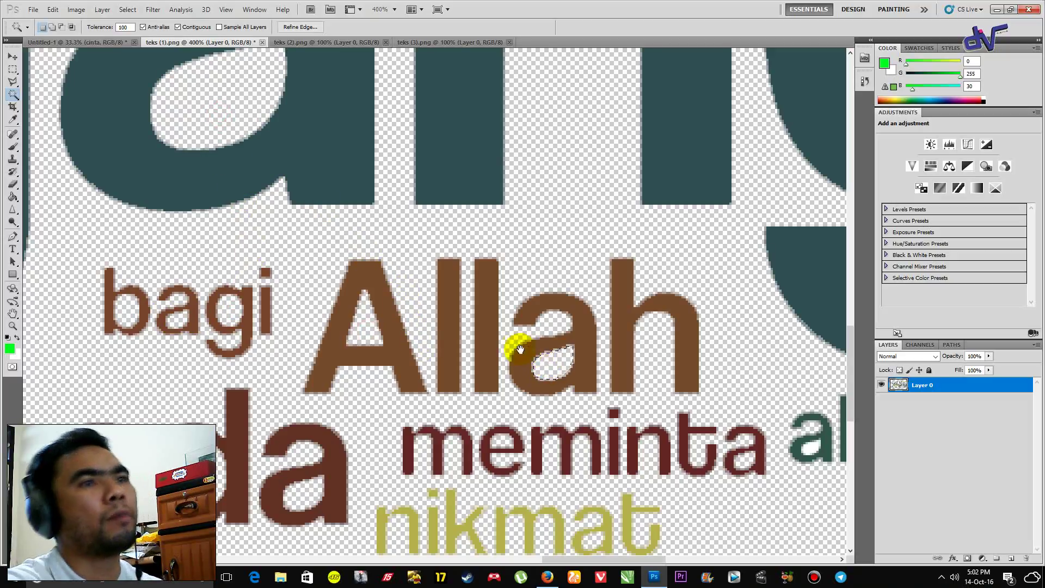
key("Delete")
Clear the white inside both "a"s of "alam" and the large teal "g" above it.
scroll(513, 350, "right", 5)
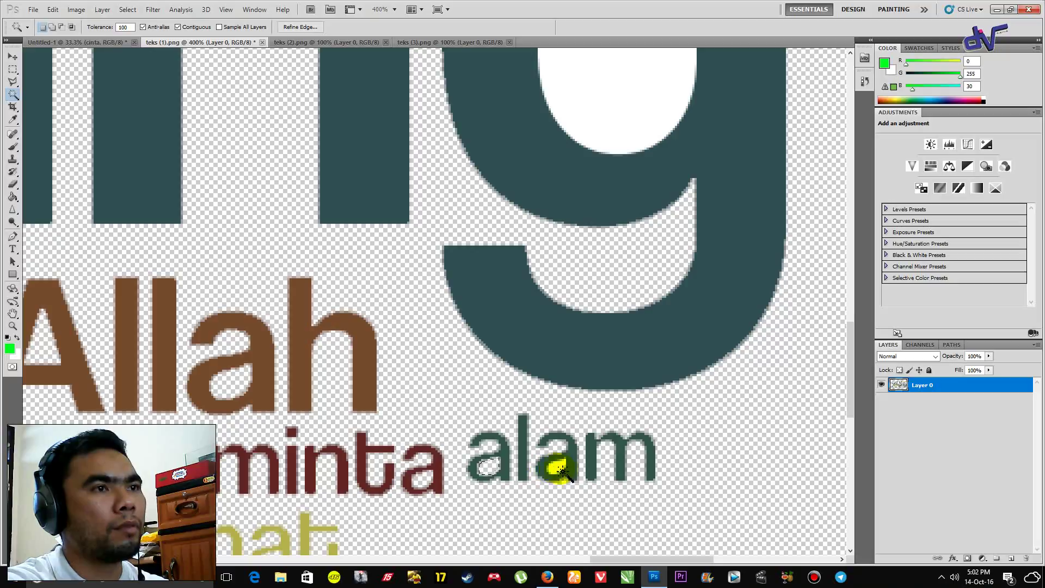
scroll(545, 462, "up", 5)
left_click(585, 335)
key("Delete")
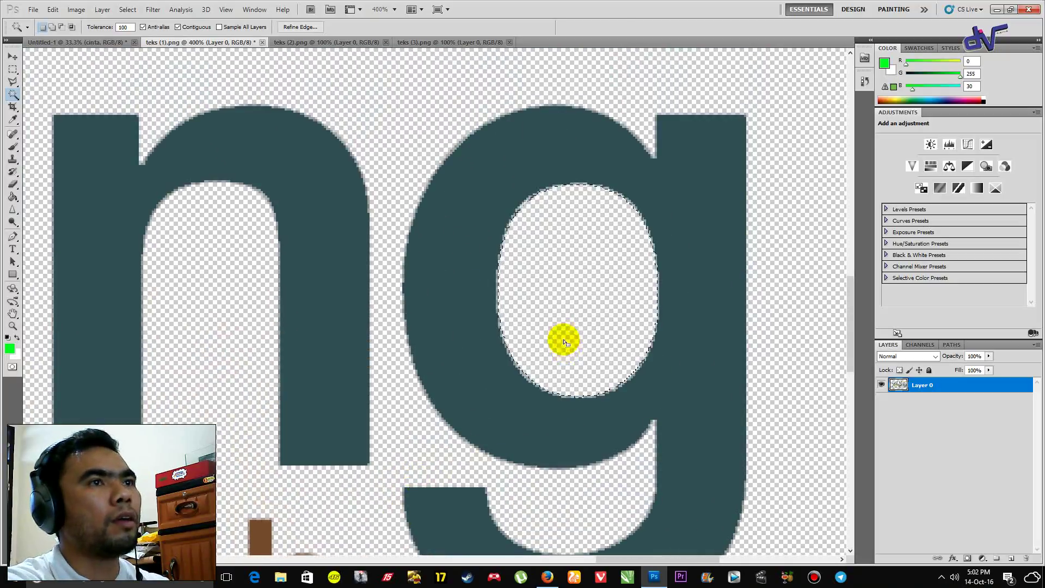
Delete the white inside both "e"s of "mereka".
left_click_drag(292, 338, 860, 404)
left_click_drag(324, 345, 722, 366)
left_click_drag(308, 354, 540, 358)
left_click_drag(157, 417, 490, 412)
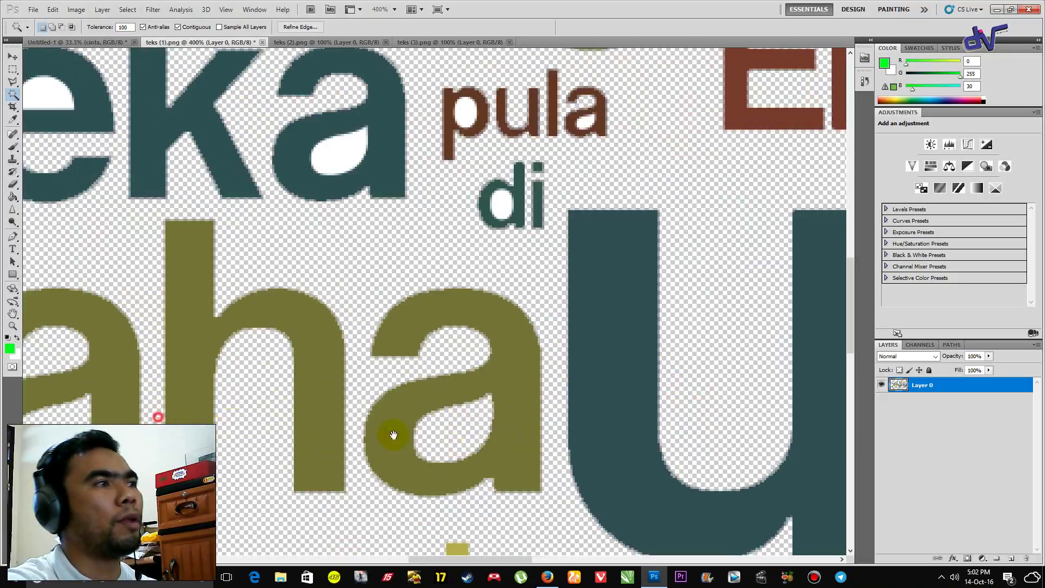
left_click_drag(394, 435, 481, 444)
left_click_drag(566, 336, 547, 498)
left_click_drag(180, 378, 411, 411)
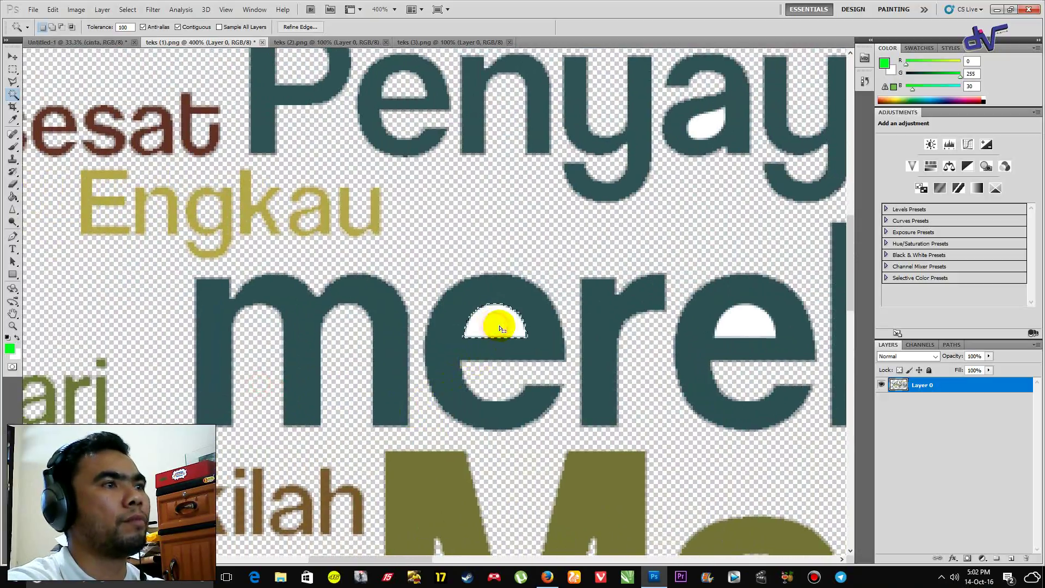
key("Delete")
left_click(752, 322)
key("Delete")
left_click_drag(751, 321, 356, 209)
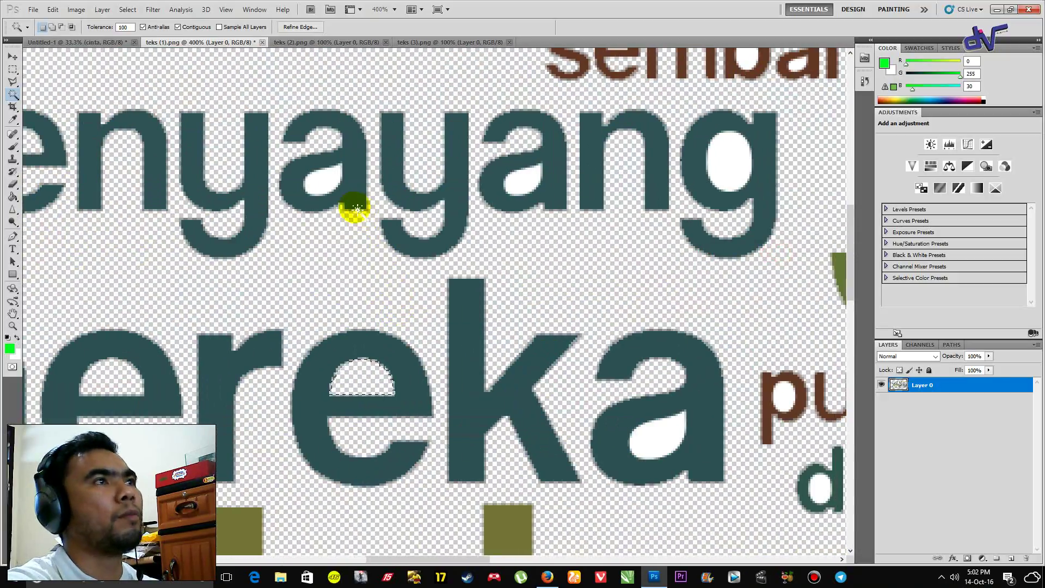
Clear the white inside both "a"s and the "g" of "Penyayang" and the "a" of "mereka".
left_click(324, 185)
key("Delete")
left_click(514, 182)
key("Delete")
left_click(712, 162)
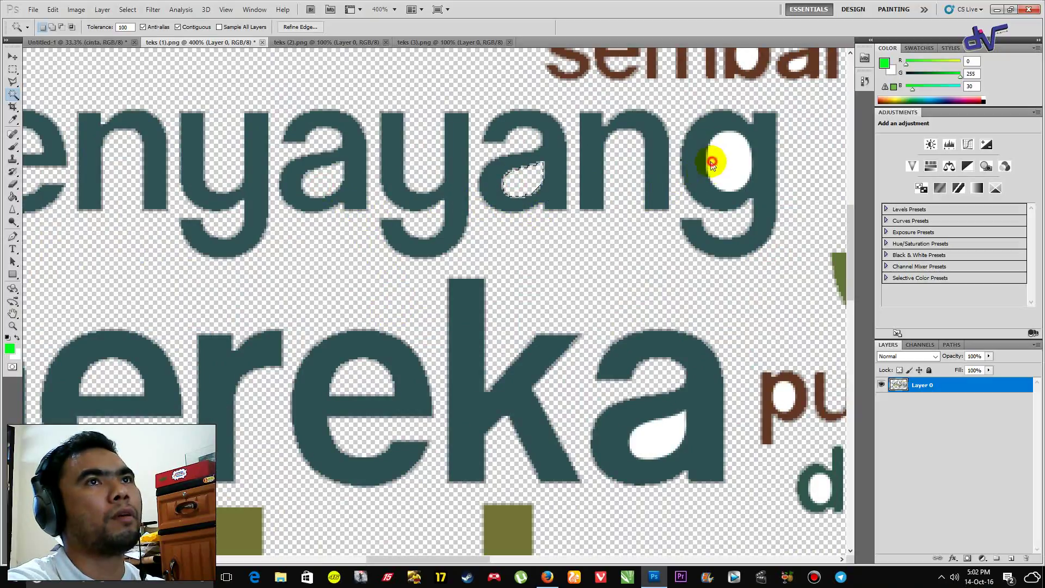
key("Delete")
left_click(656, 436)
key("Delete")
Clear the white inside the letters of "pula", "di" and the large brown "Engkaulah".
left_click_drag(751, 329, 347, 335)
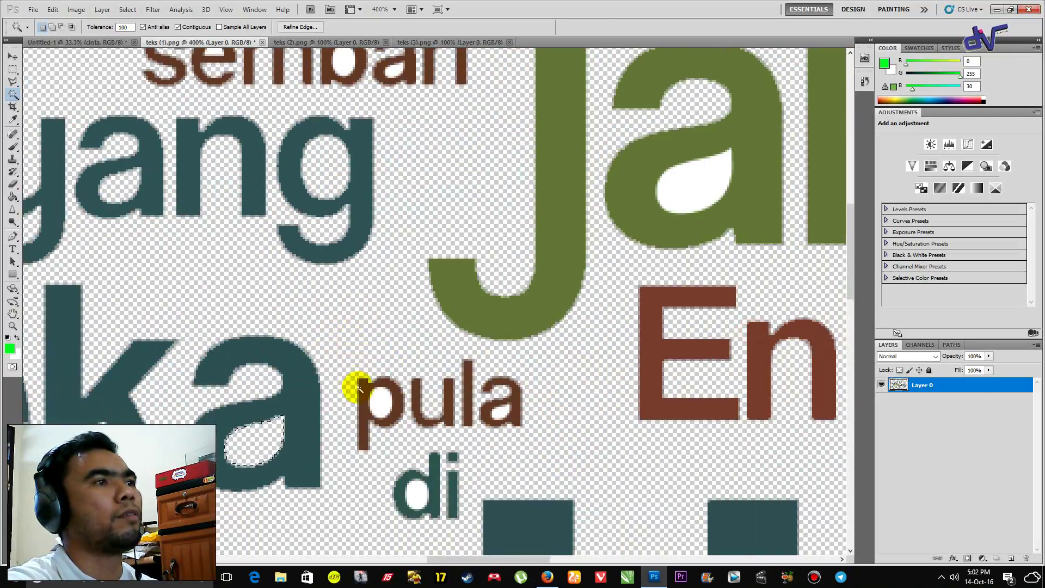
left_click(383, 399)
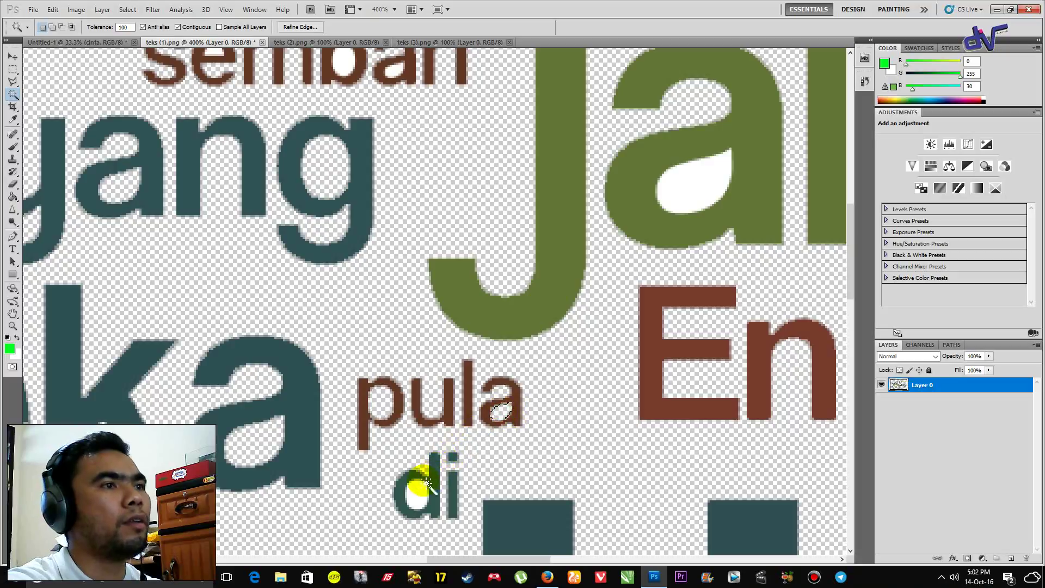
left_click_drag(612, 397, 266, 401)
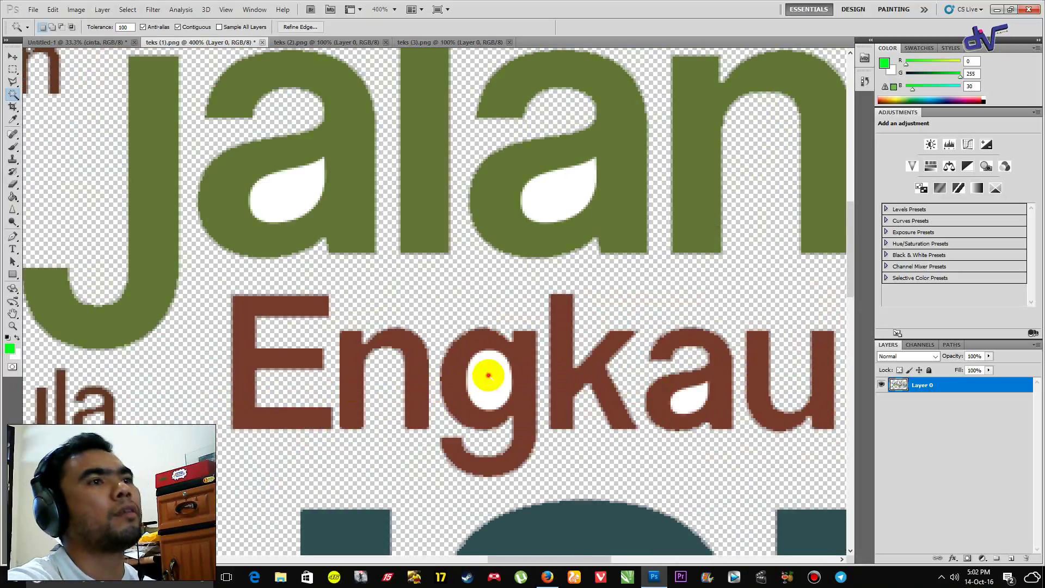
left_click(684, 386)
left_click_drag(753, 383, 367, 405)
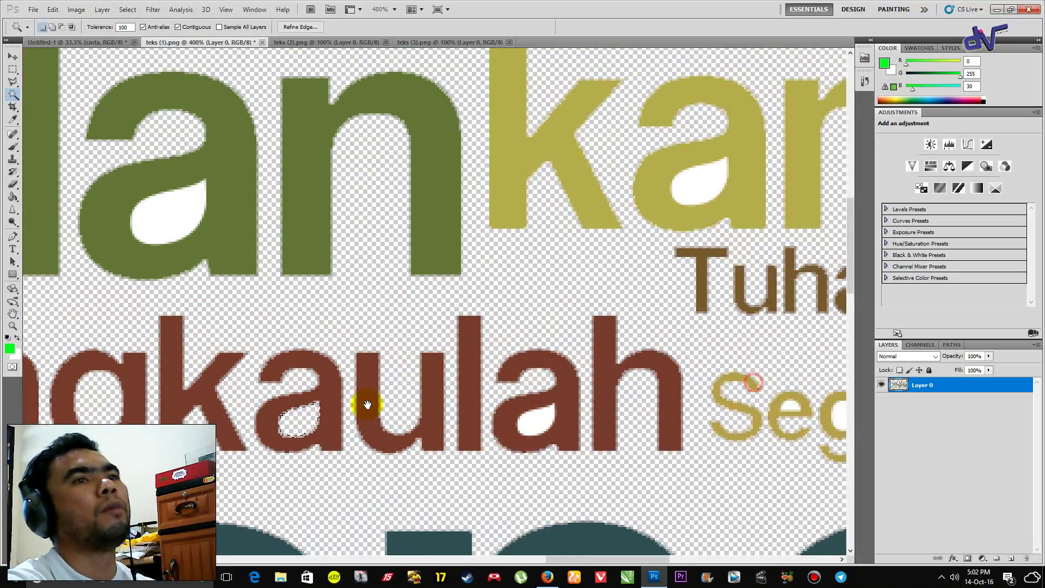
Clear the white inside the letters of "Segala", the "p" of "puji" and the "a" of "Tuhan".
left_click_drag(626, 439, 277, 392)
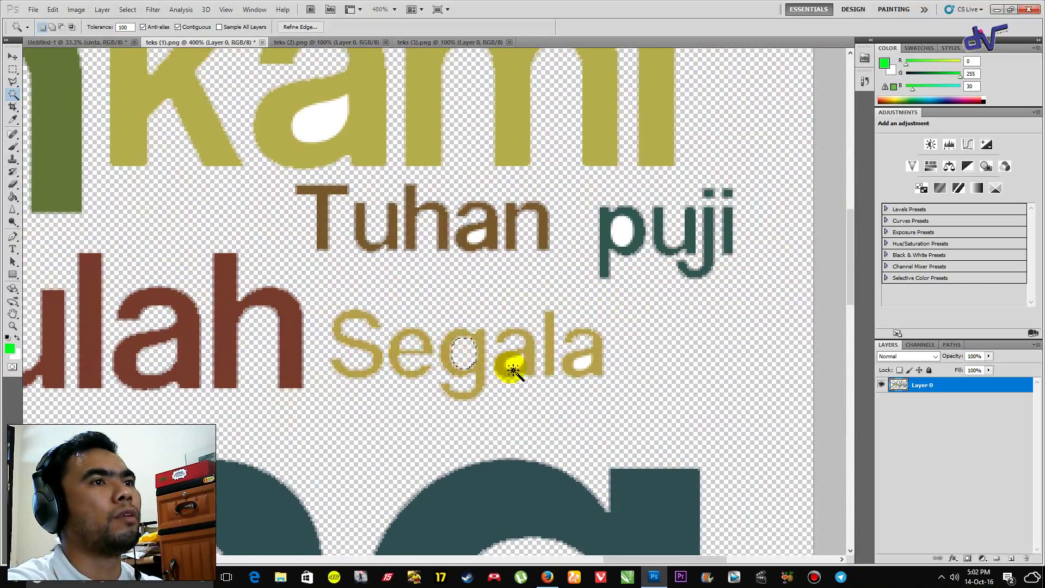
left_click(512, 362)
left_click(615, 233)
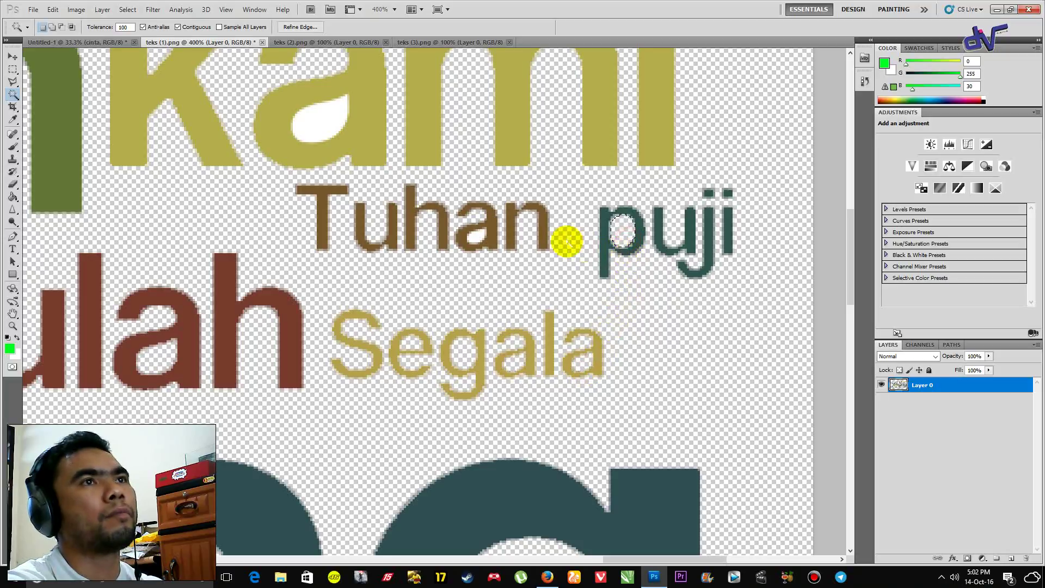
scroll(402, 140, "up", 5)
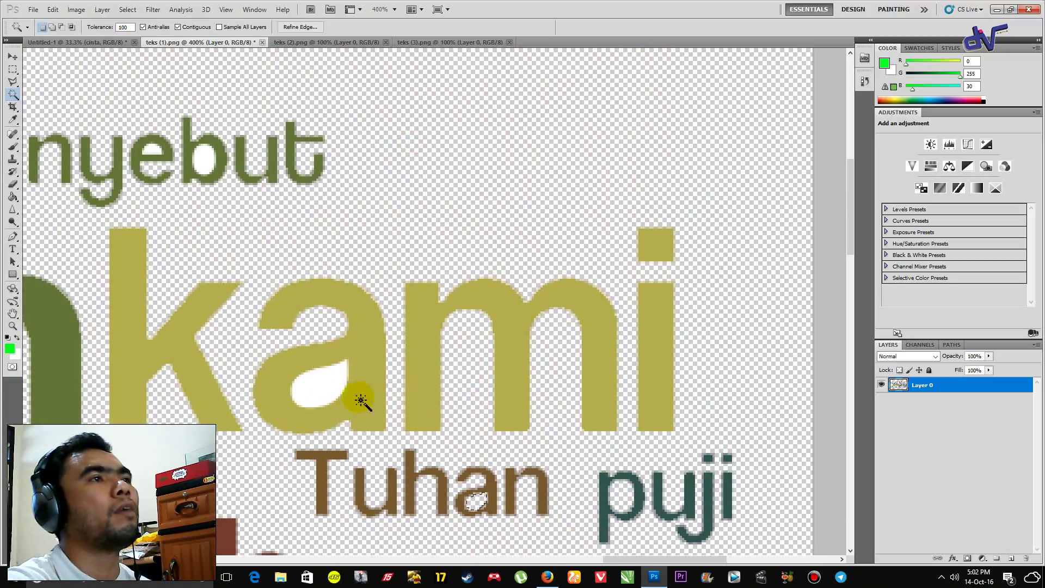
Delete the white inside the "a" of "kami" and both "a"s of "jalan".
left_click(329, 390)
scroll(116, 378, "left", 8)
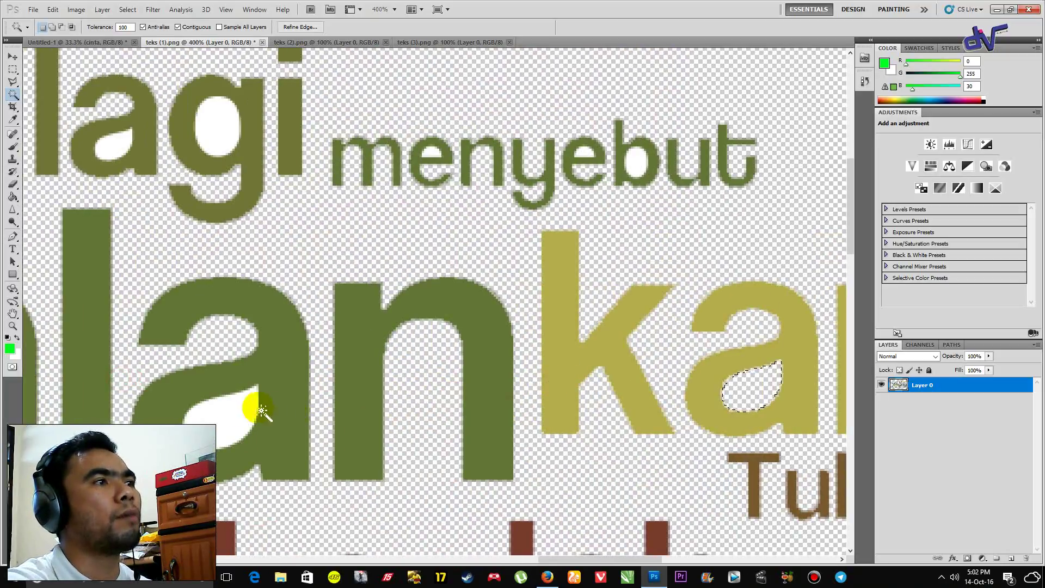
left_click(228, 402)
left_click_drag(201, 386, 694, 342)
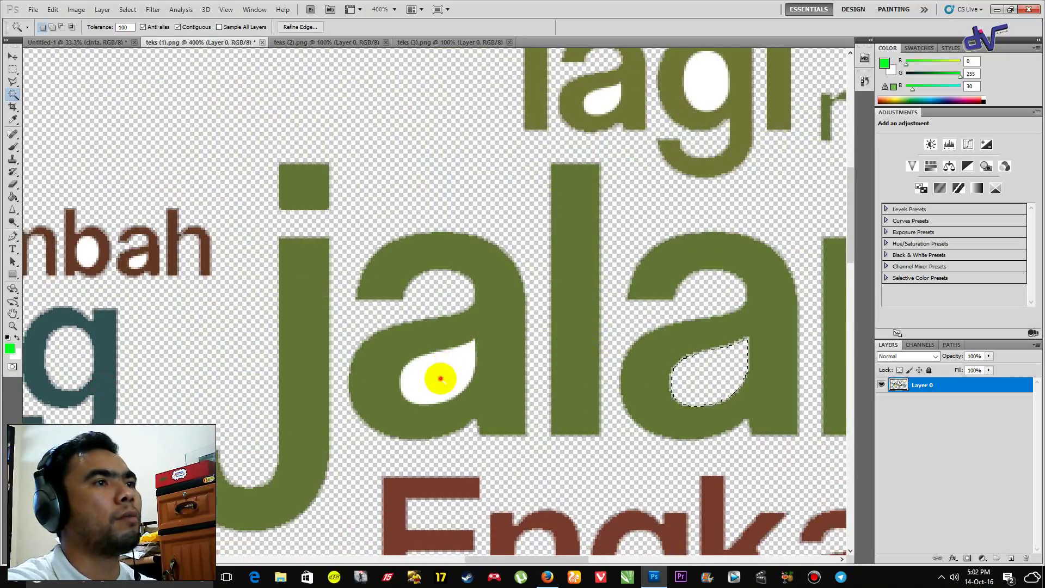
left_click(433, 367)
Clear the white inside the letters of "sembah", "lagi" and "menyebut".
scroll(534, 357, "left", 8)
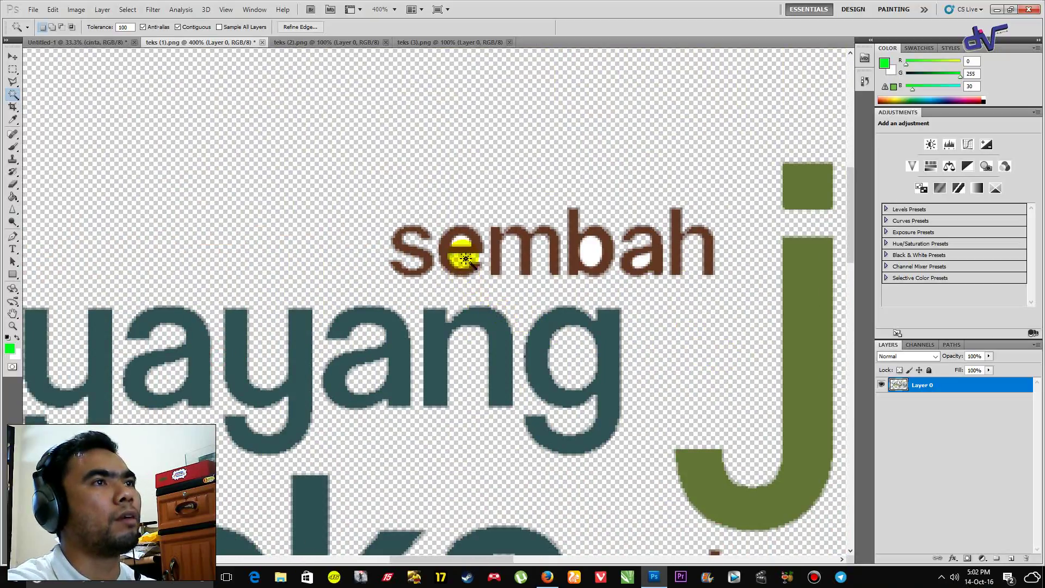
left_click(591, 251)
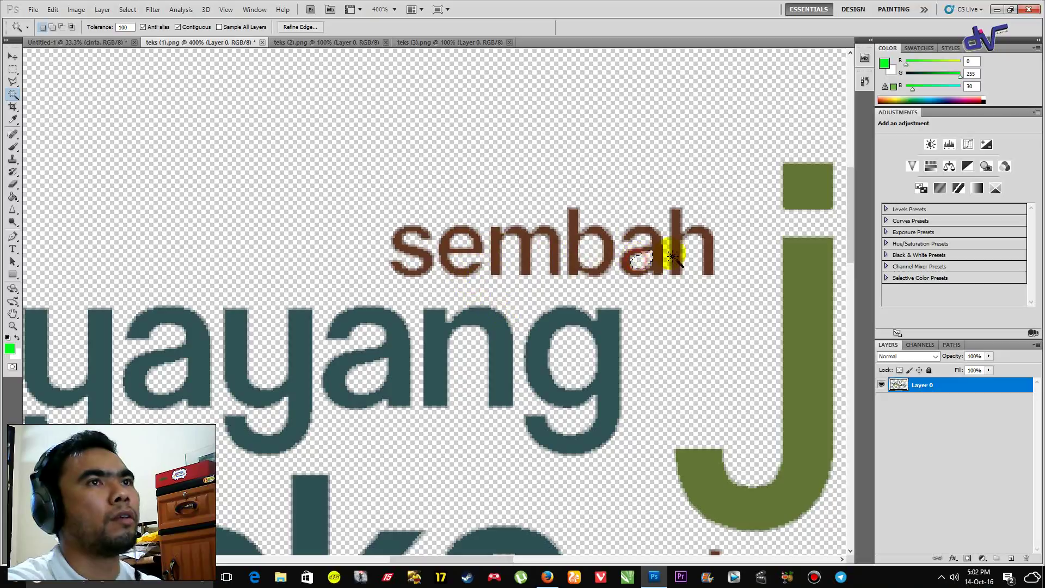
left_click_drag(705, 184, 258, 299)
left_click_drag(599, 251, 131, 324)
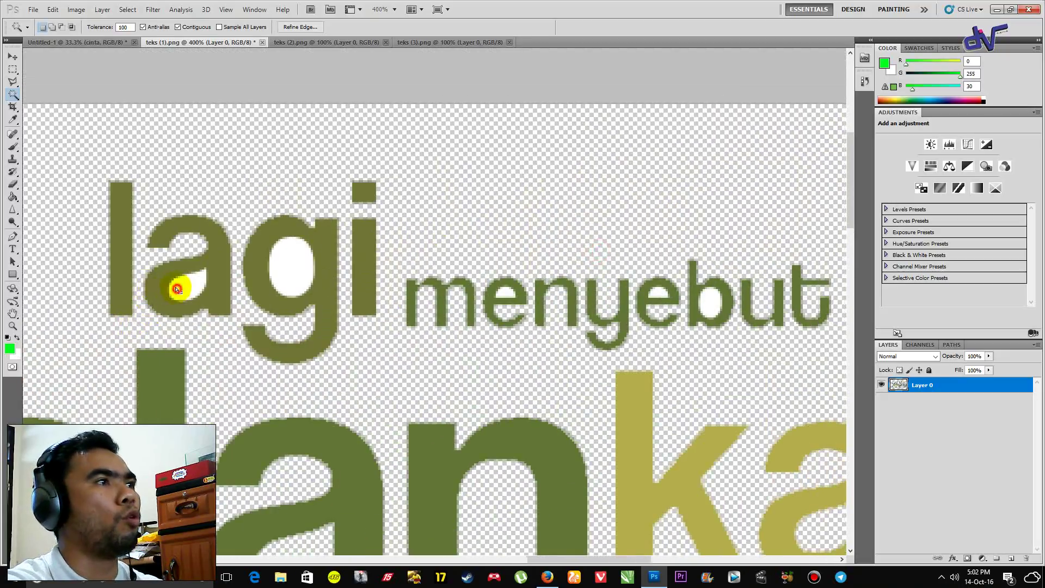
left_click(293, 268)
left_click(505, 293)
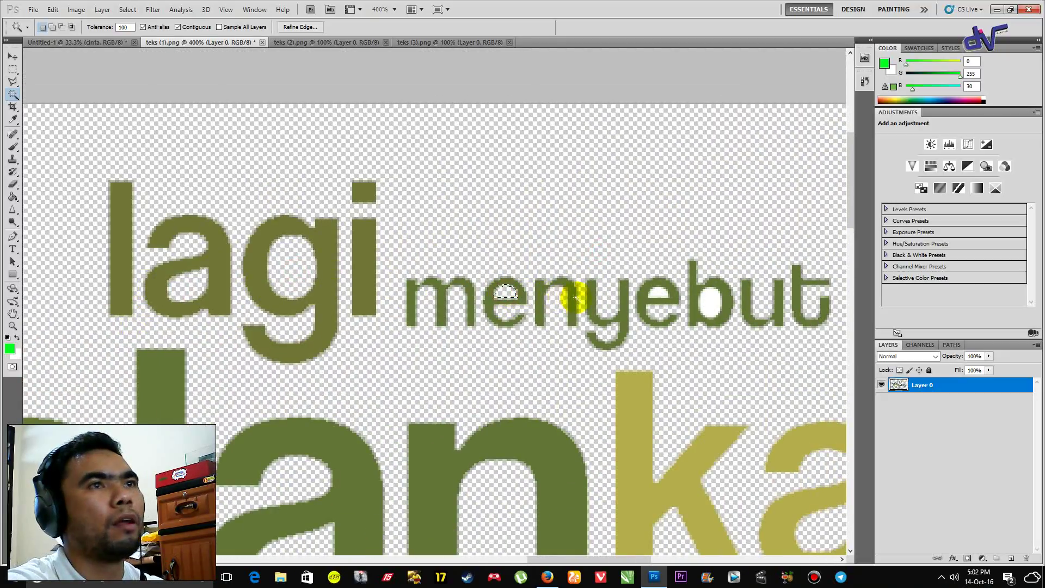
left_click(710, 302)
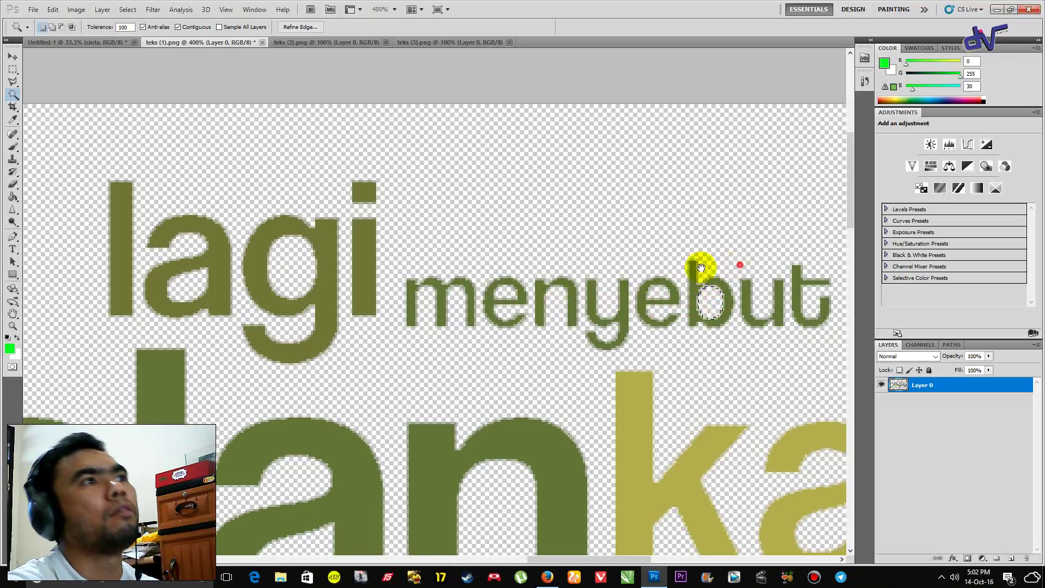
Check the cut-out words against a temporary black-filled layer placed beneath Layer 0, and delete that layer.
left_click_drag(740, 263, 471, 284)
key("ctrl+0")
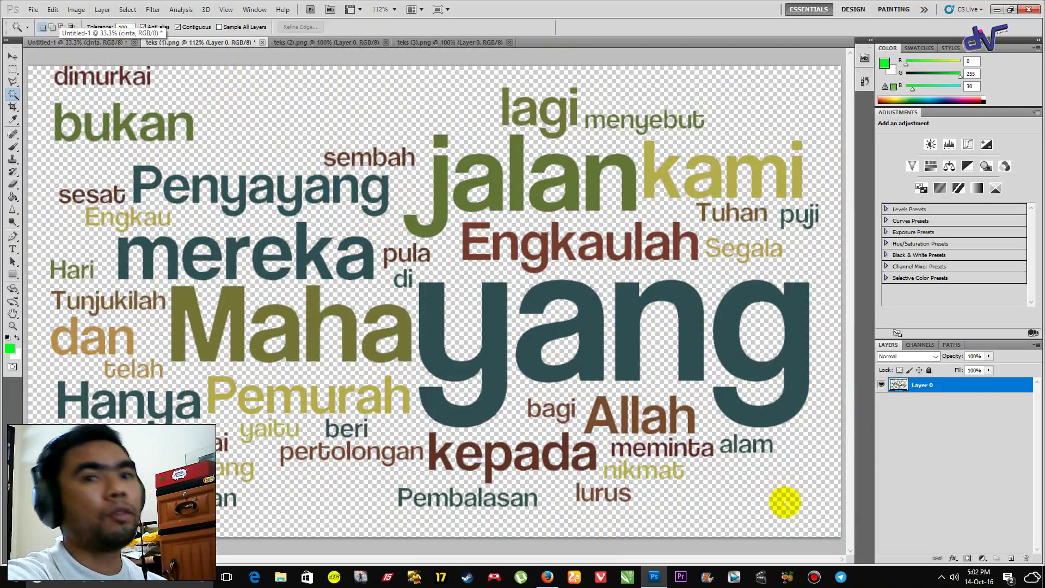
left_click(1012, 561)
left_click_drag(973, 384, 978, 420)
left_click(7, 338)
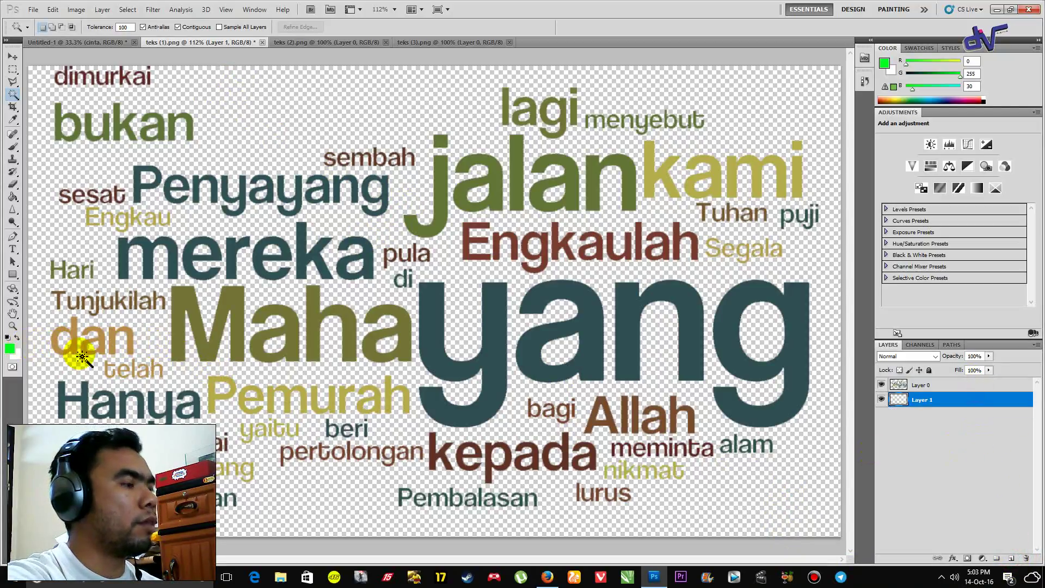
key("alt+BackSpace")
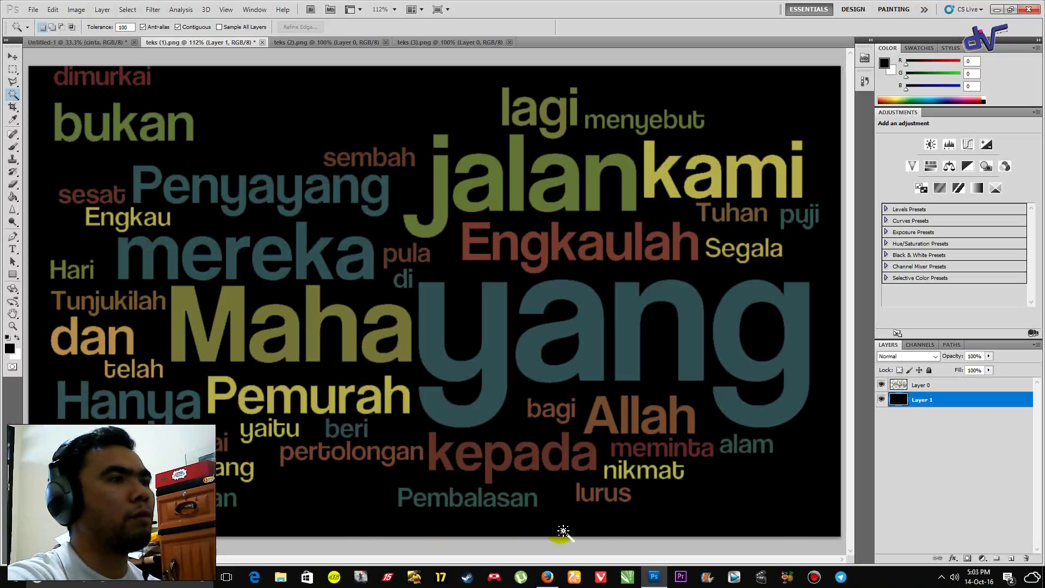
left_click_drag(1003, 402, 1026, 558)
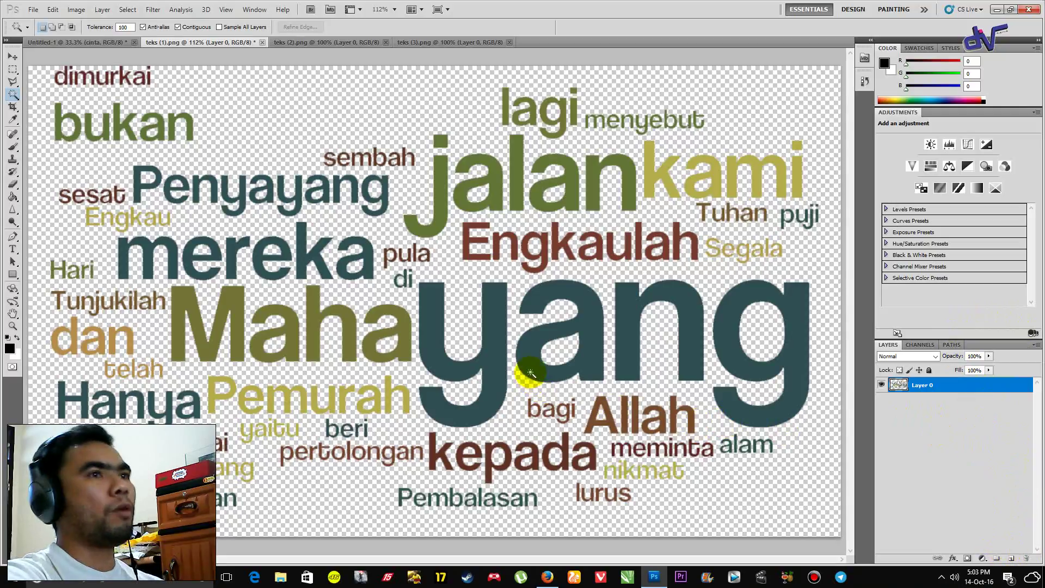
Save the cleaned teks (1).png image and switch to the Move tool.
key("ctrl+s")
key("v")
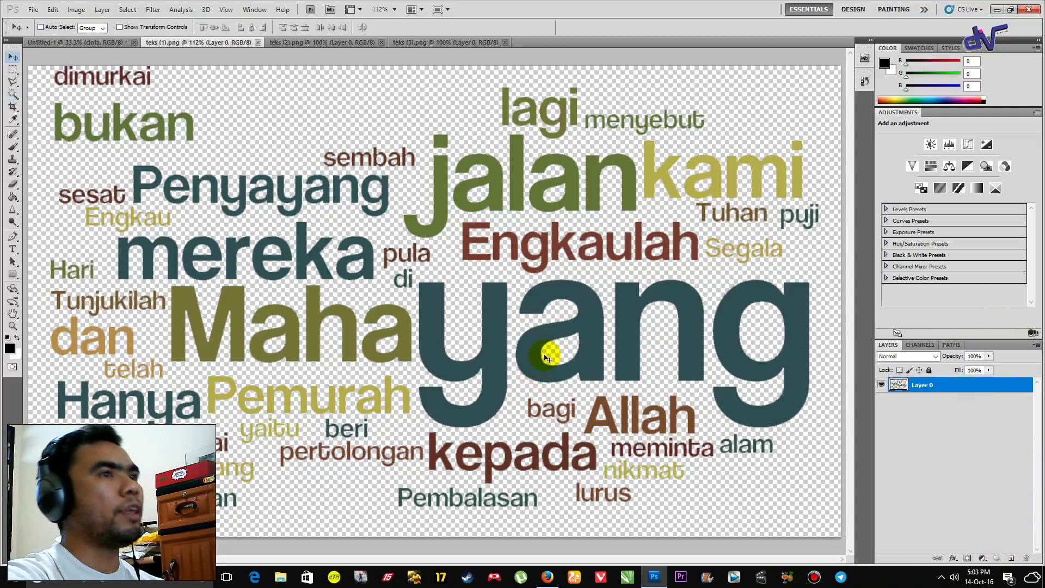
Look over the word clouds in teks (1).png, teks (2).png and teks (3).png and the hand-made words in Untitled-1.
left_click(297, 42)
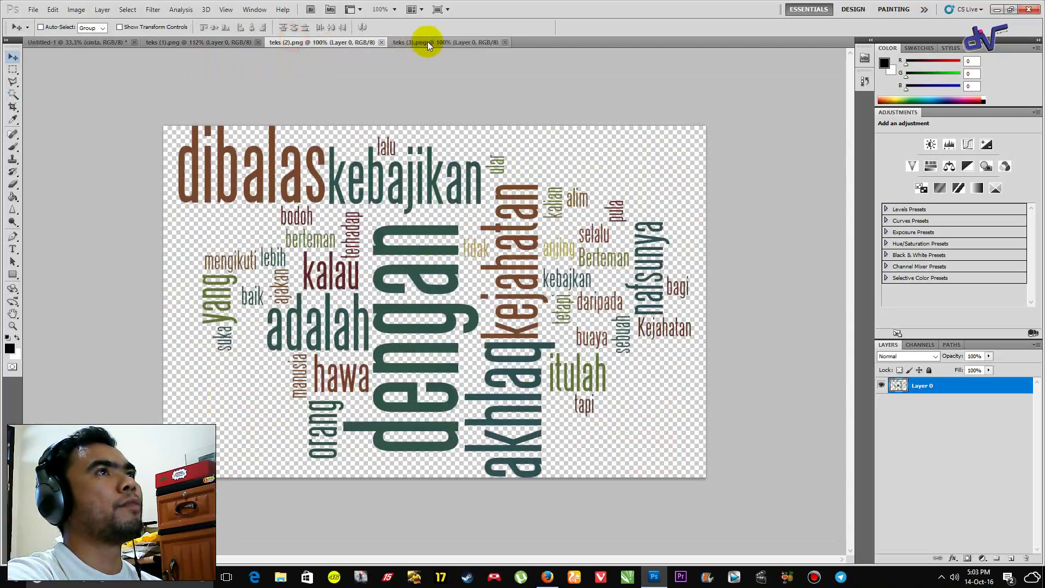
left_click(82, 43)
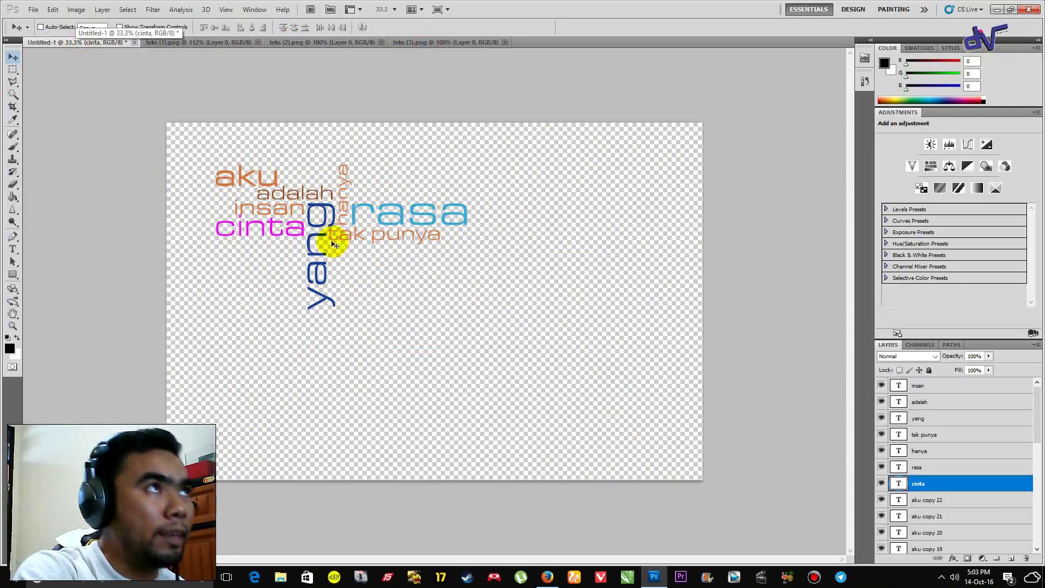
left_click(228, 42)
left_click(307, 44)
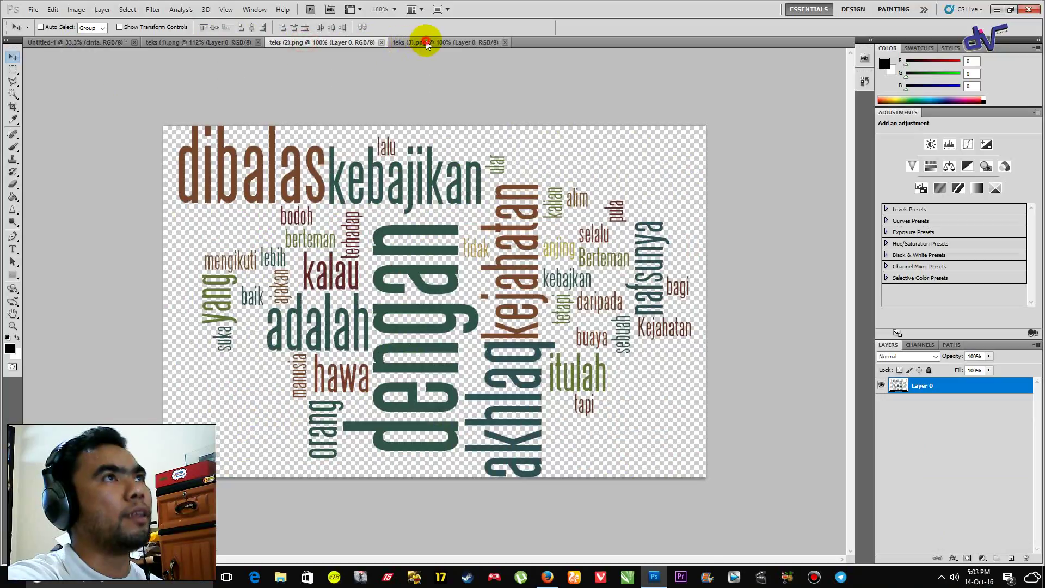
left_click(427, 42)
left_click(320, 41)
left_click(208, 42)
left_click(274, 42)
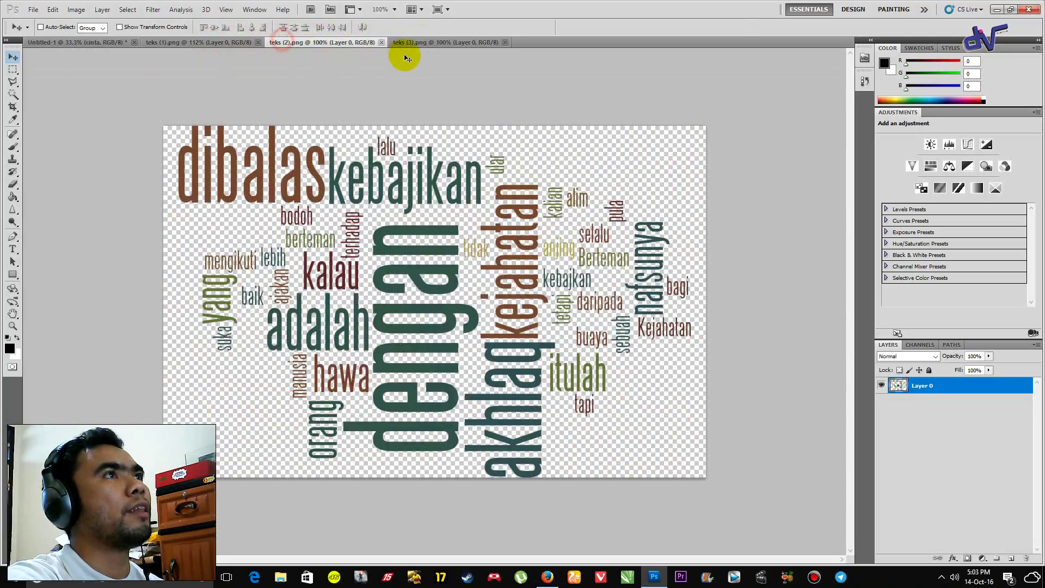
left_click(416, 43)
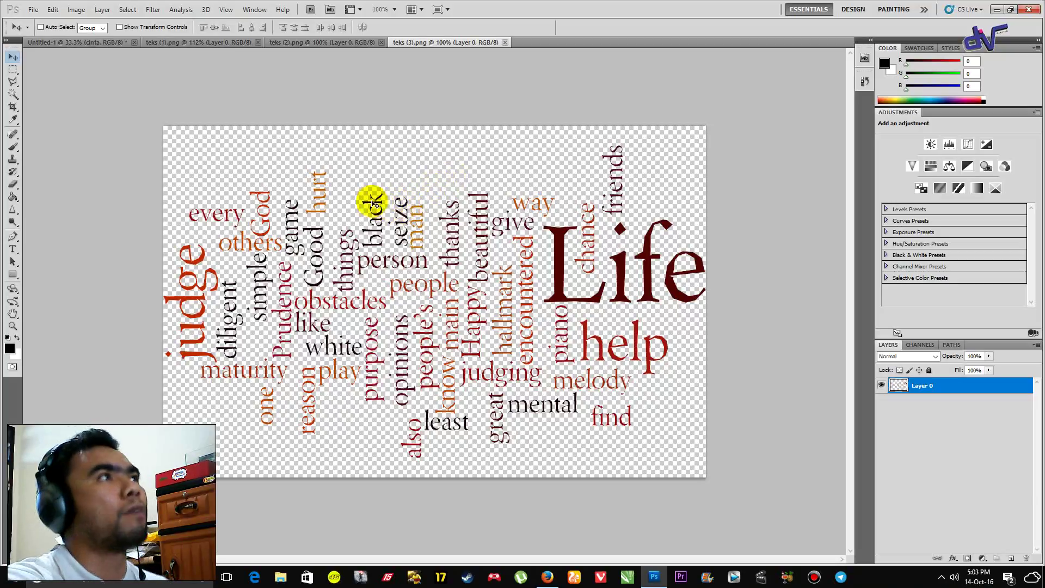
left_click(281, 43)
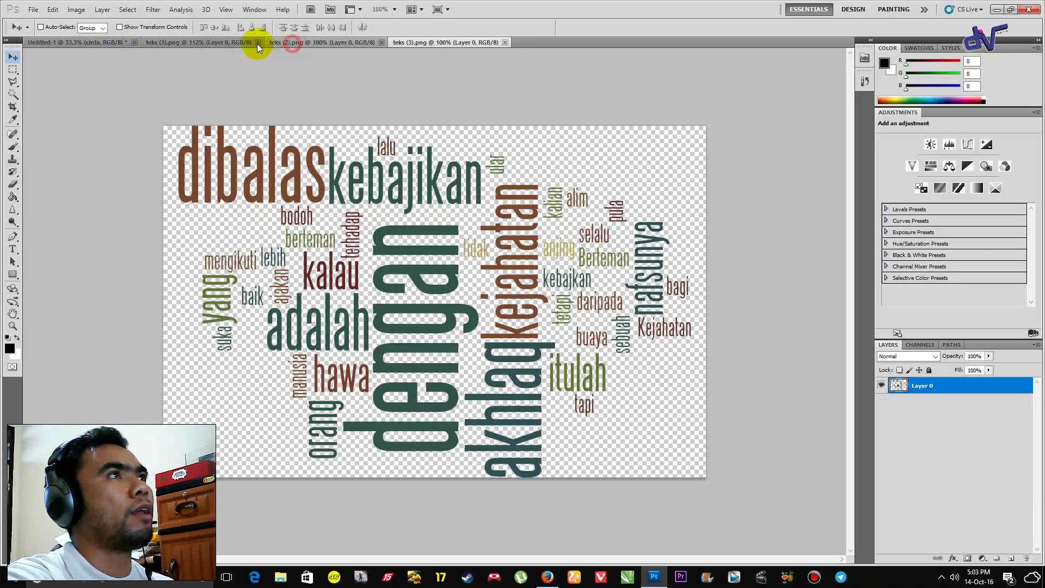
left_click(206, 42)
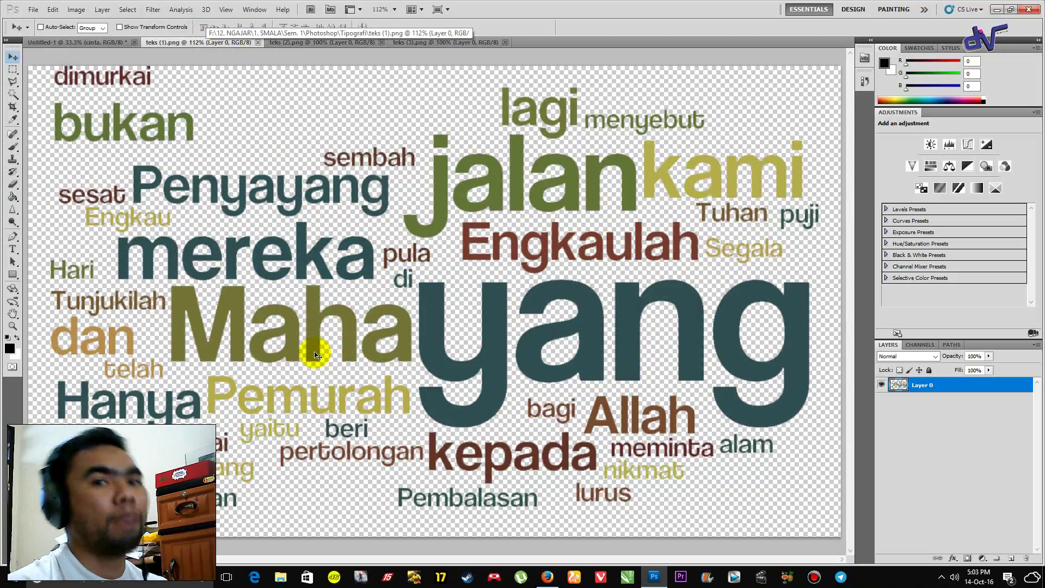
left_click(108, 45)
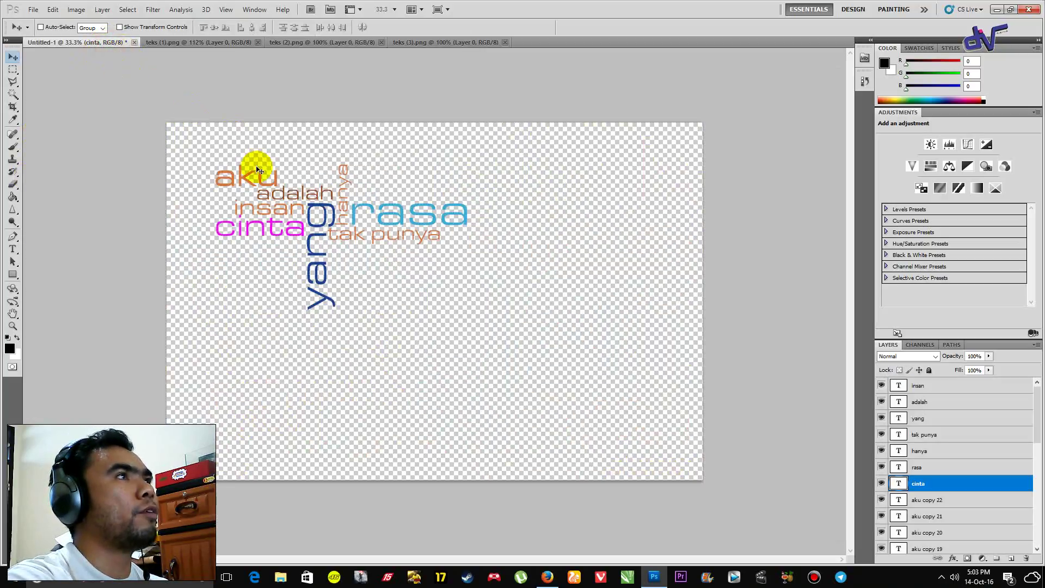
left_click(350, 42)
Close Untitled-1 without saving and create a new 30 × 20.01 cm RGB document at 250 pixels/inch with transparent contents.
left_click(90, 42)
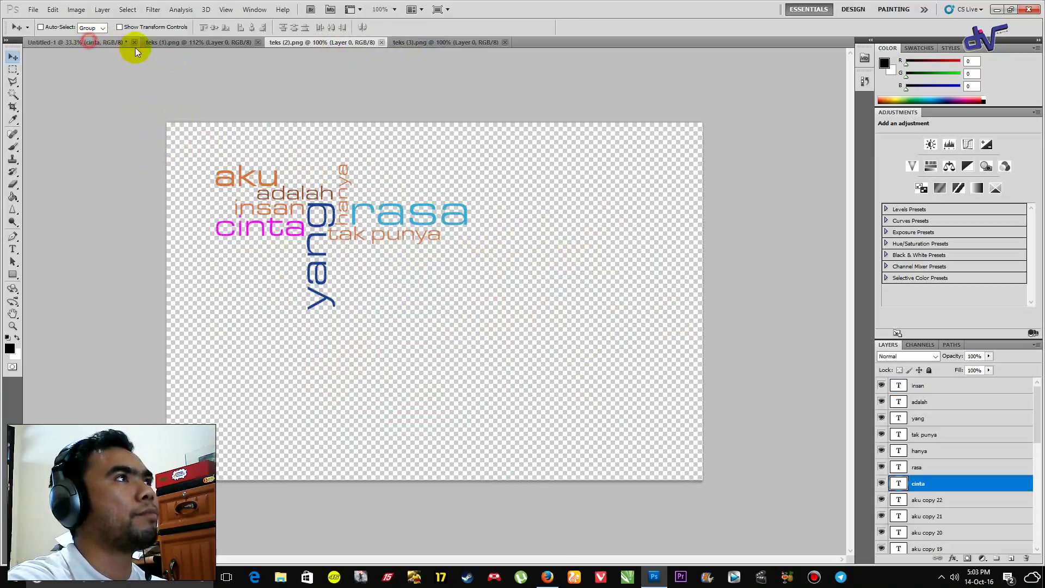
left_click(134, 42)
left_click(529, 216)
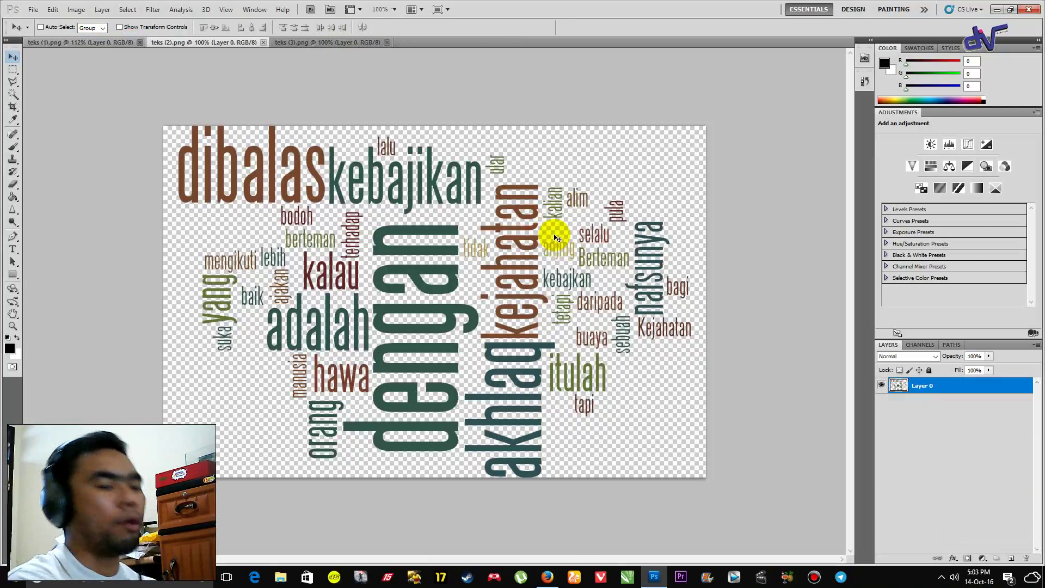
key("ctrl+n")
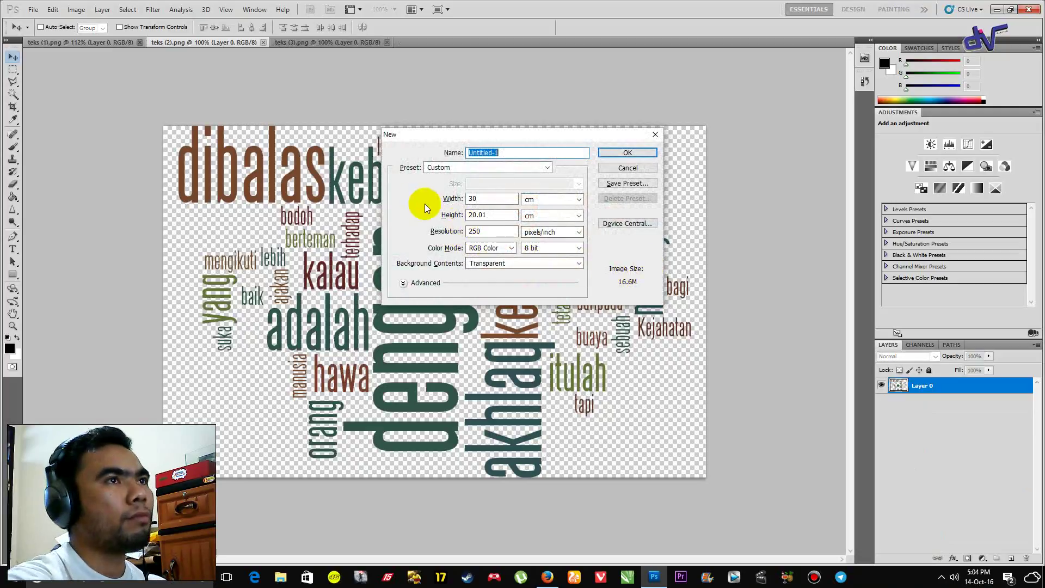
left_click(640, 154)
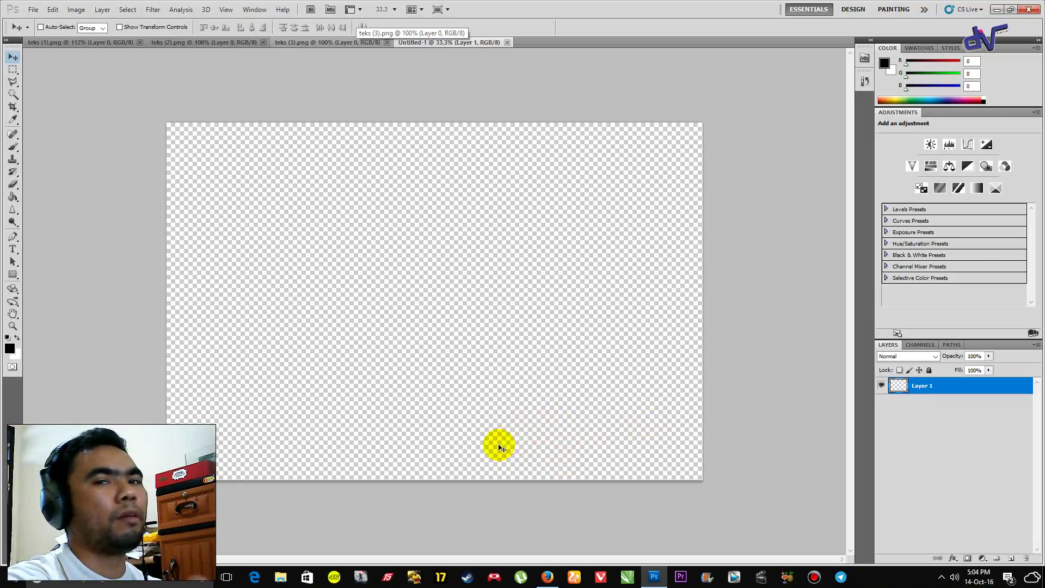
Set the foreground colour to grey #787373 and fill Layer 1 with it.
left_click(10, 349)
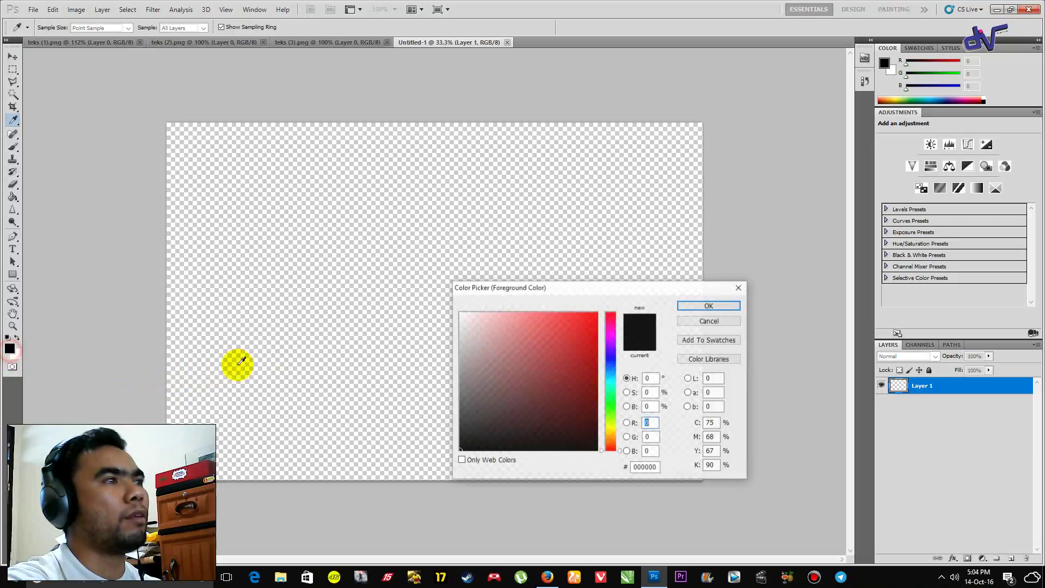
mouse_move(495, 389)
left_mouse_down()
mouse_move(478, 401)
mouse_move(464, 389)
left_mouse_up()
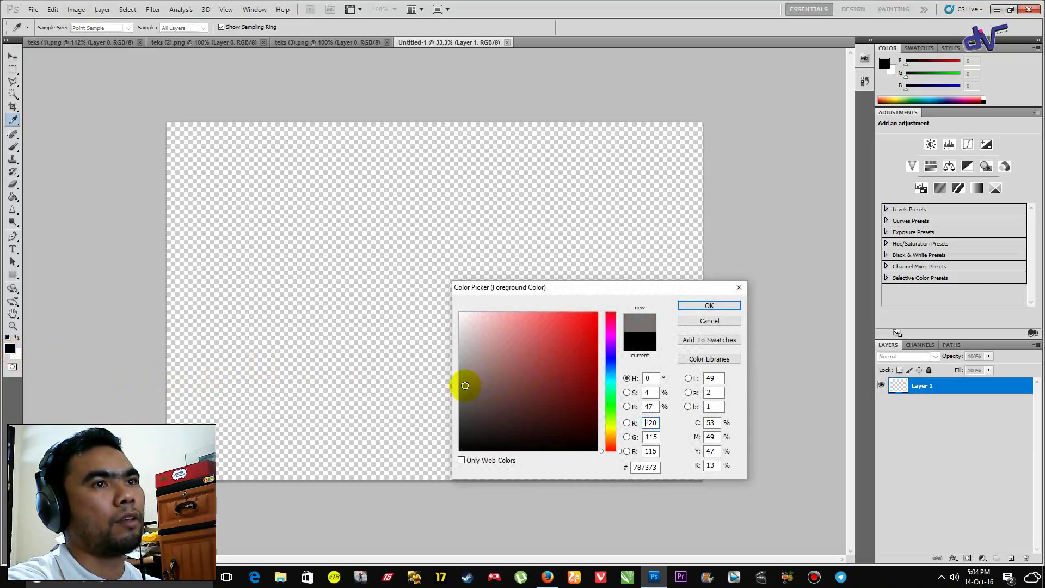
left_click(692, 308)
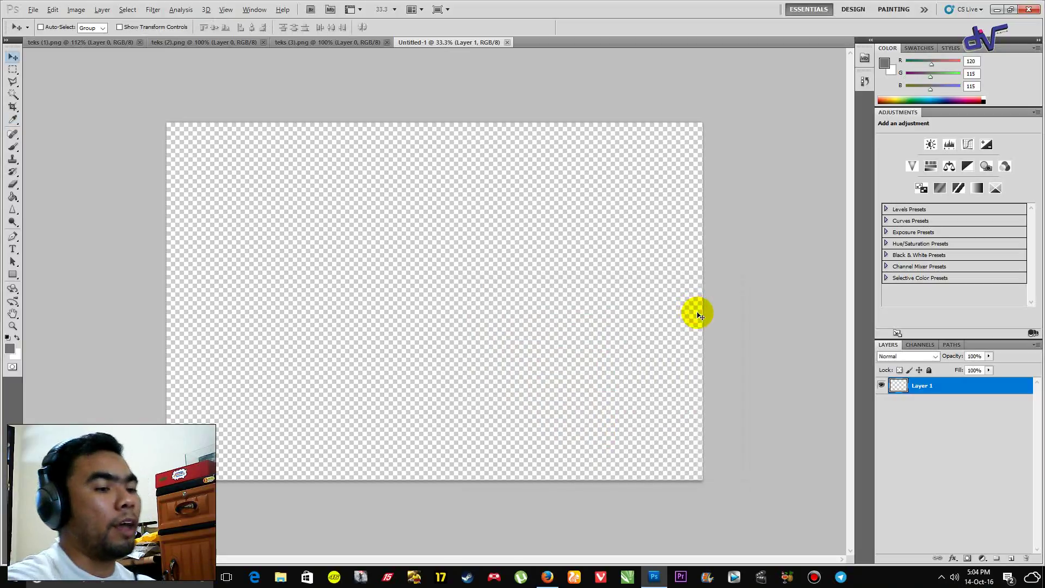
key("alt+BackSpace")
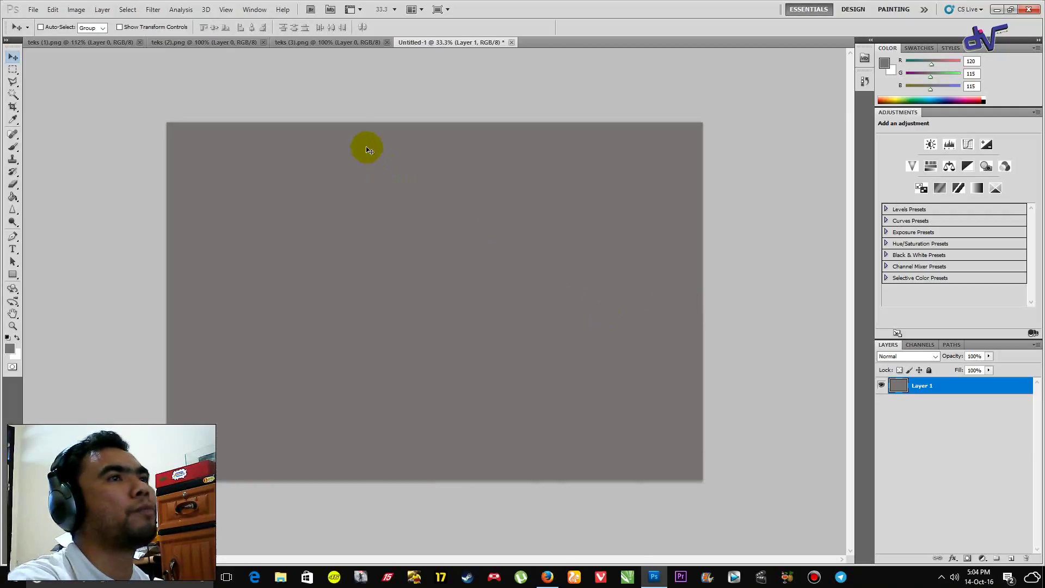
Apply the Add Noise filter to the grey layer with an amount of 12.5% and Uniform distribution.
key("ctrl+0")
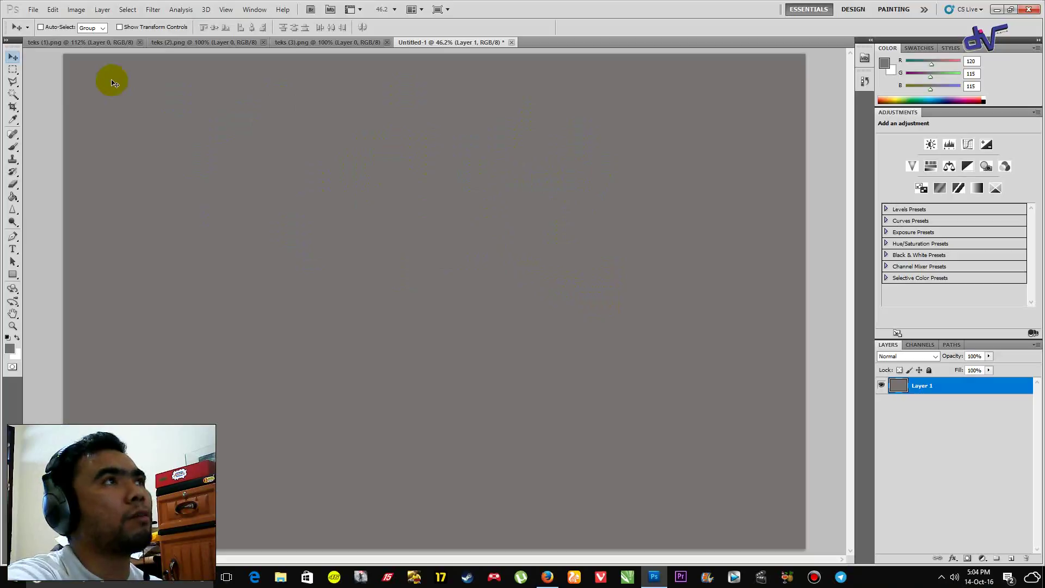
left_click(146, 11)
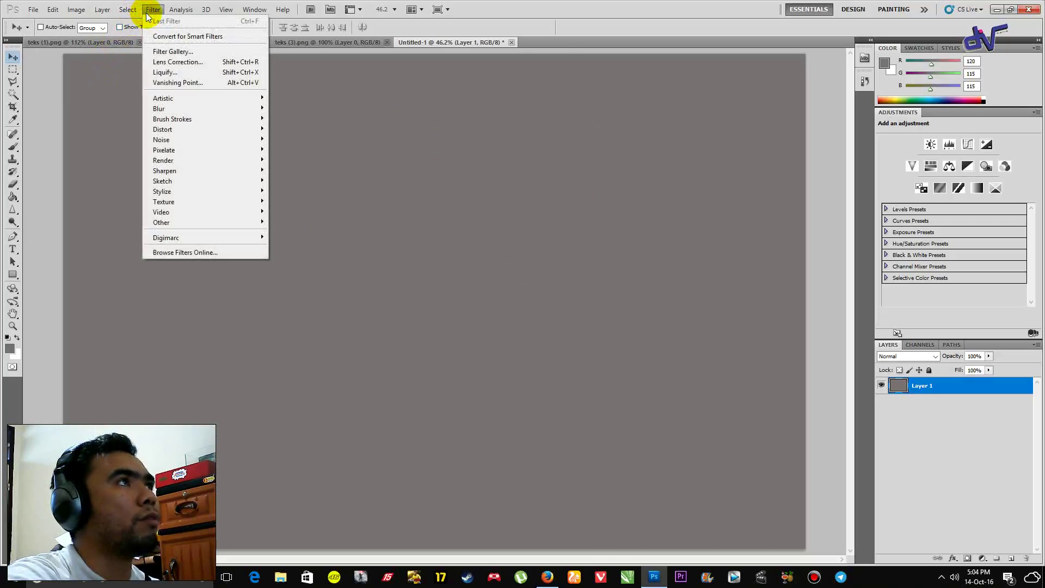
mouse_move(164, 140)
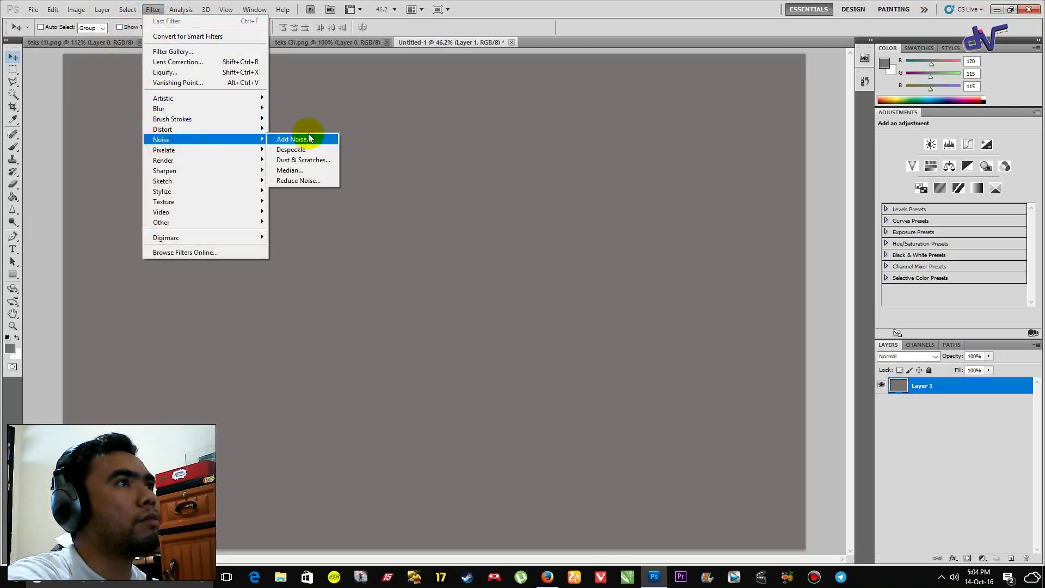
left_click(304, 140)
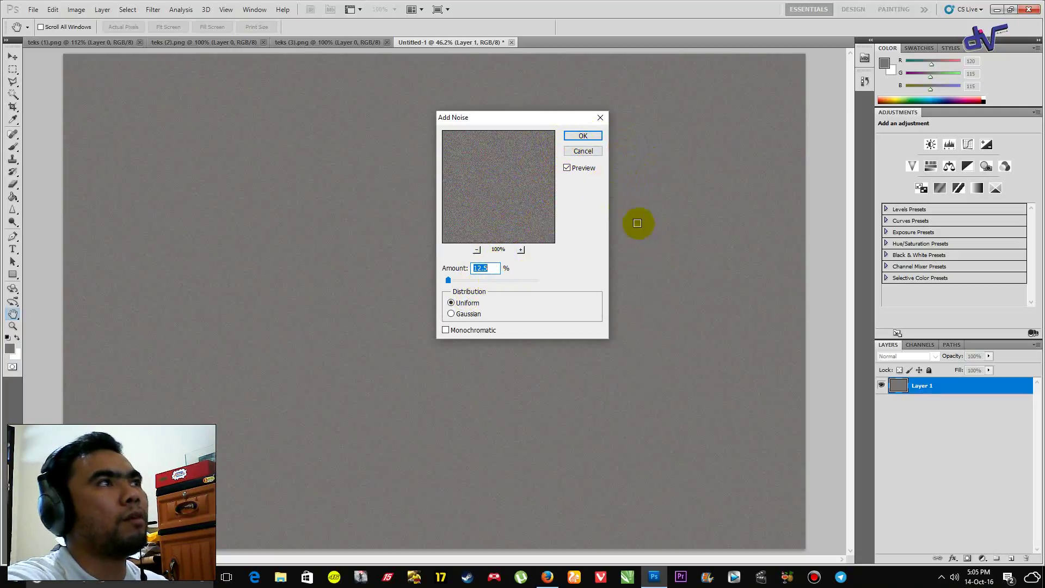
left_click(582, 136)
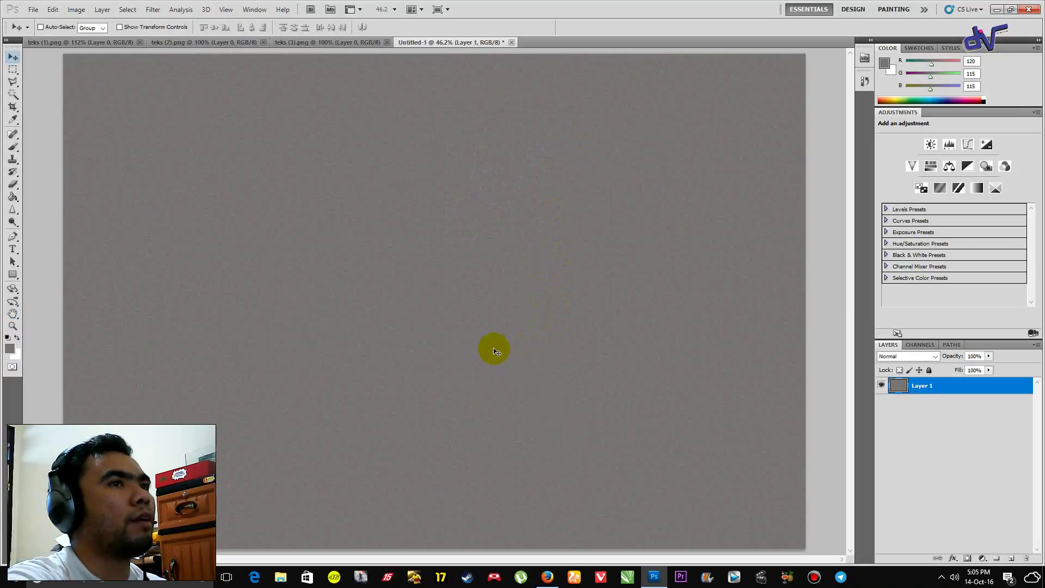
Add a new empty layer above the grey layer and rename the grey layer "background".
left_click(1012, 560)
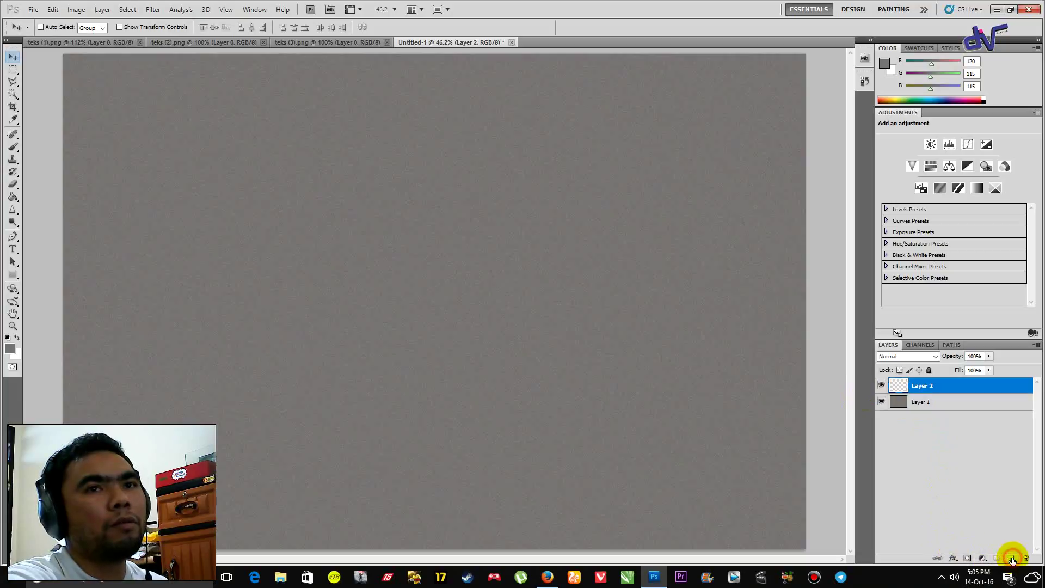
left_click(921, 403)
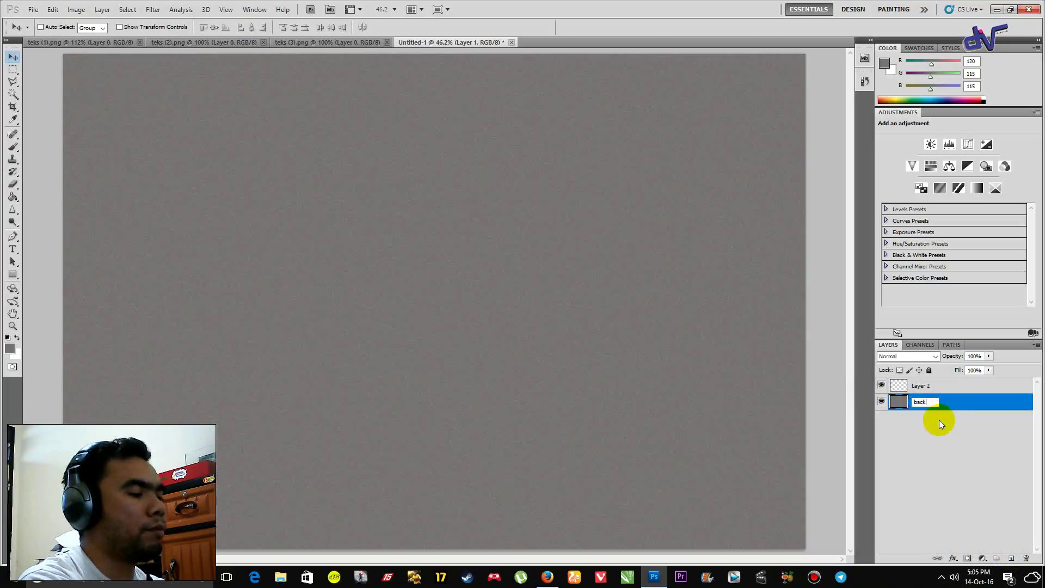
type("background")
key("Return")
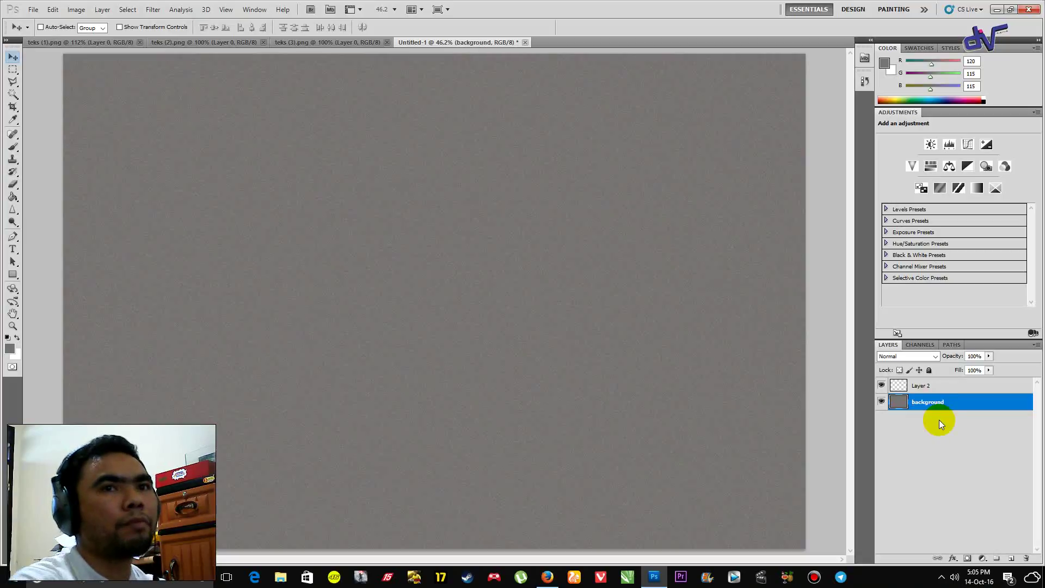
Open the name of Layer 2 for editing.
double_click(920, 386)
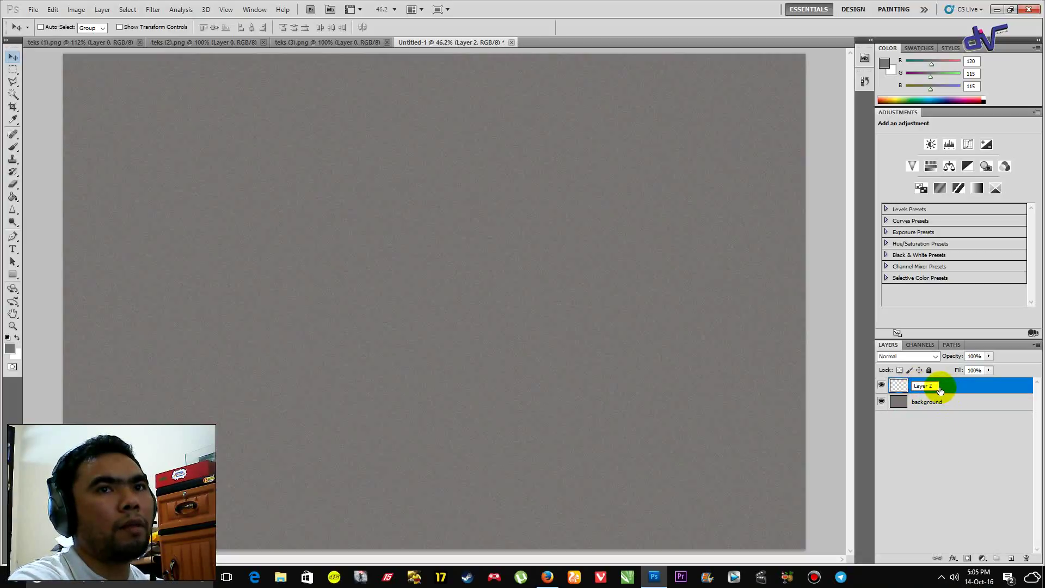
Name the new layer above the background layer spot.
type("spot")
key("Return")
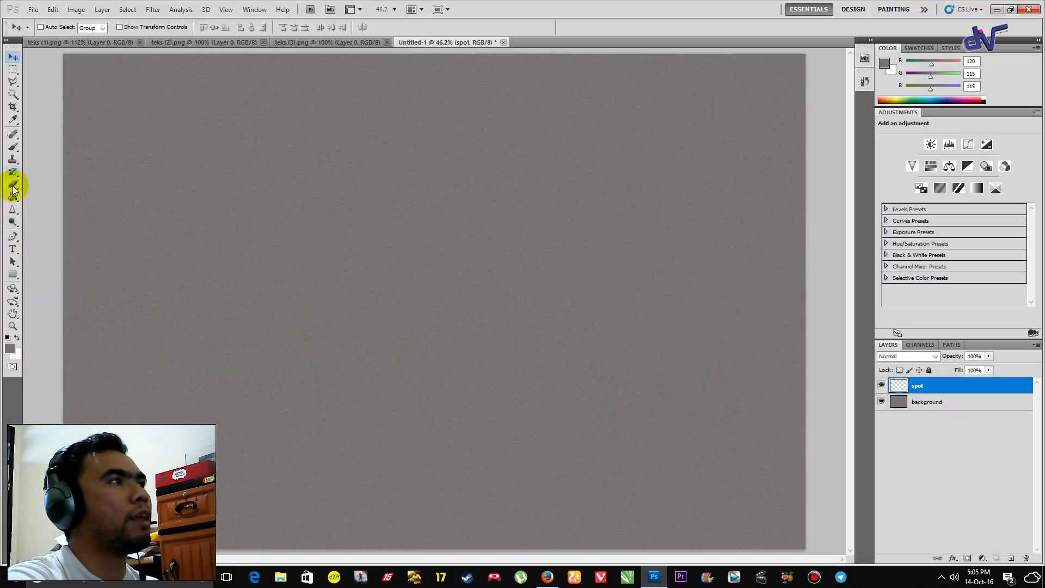
Set up a radial gradient with white as the foreground colour and the Foreground to Transparent preset.
left_click_drag(12, 199, 51, 196)
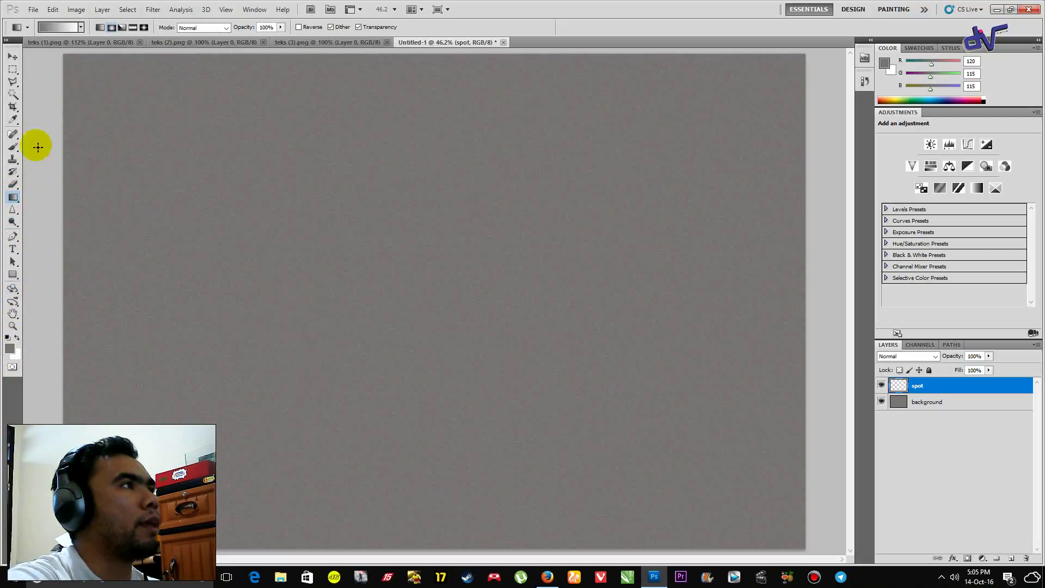
left_click(18, 339)
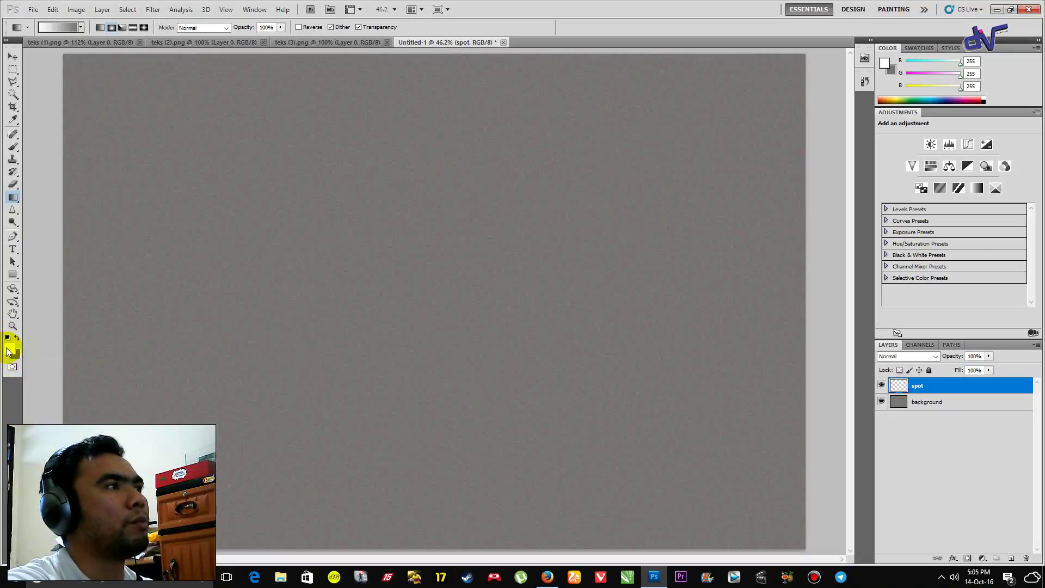
left_click(54, 27)
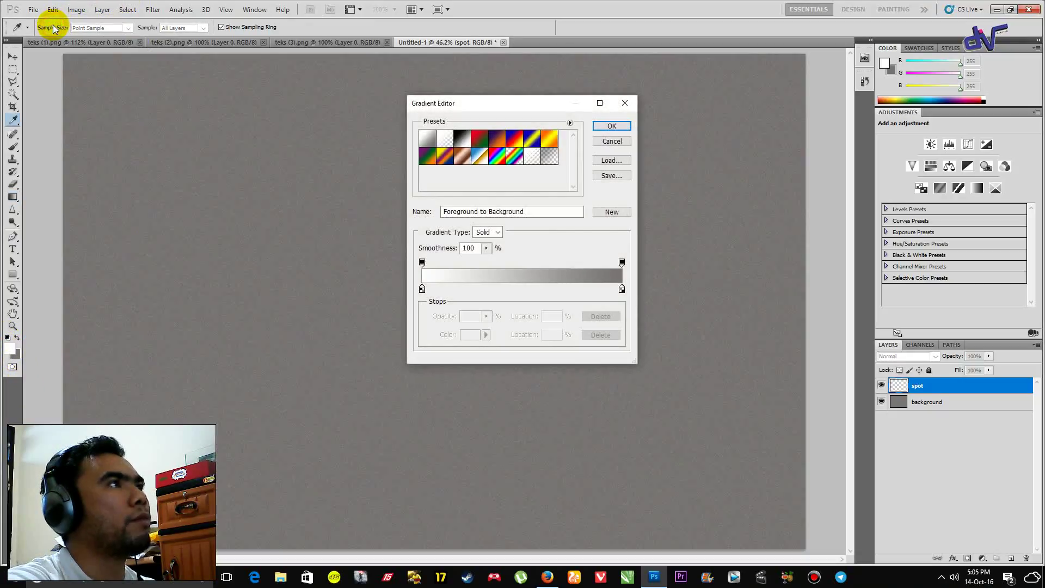
left_click(444, 141)
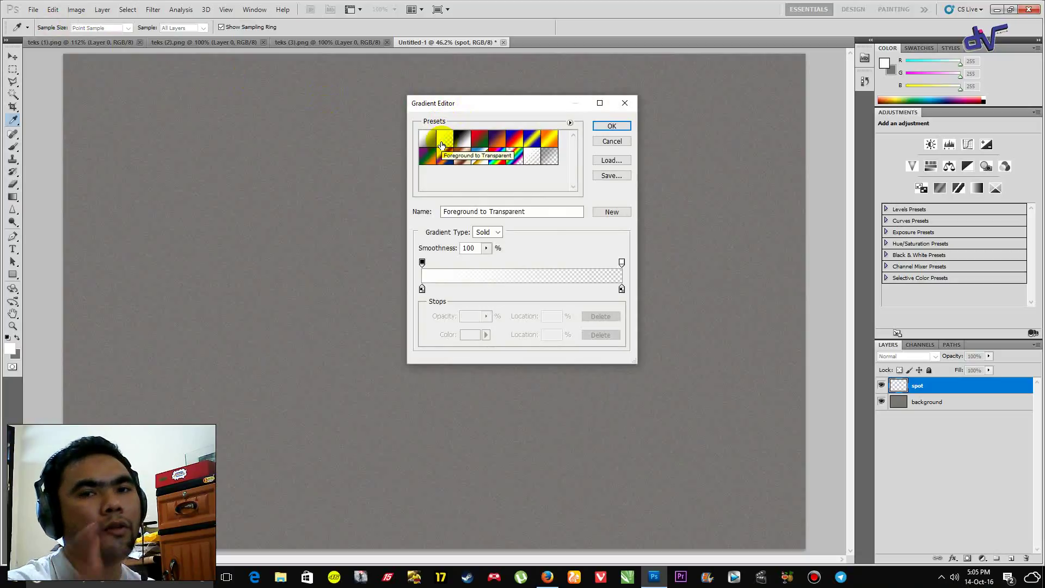
left_click(626, 125)
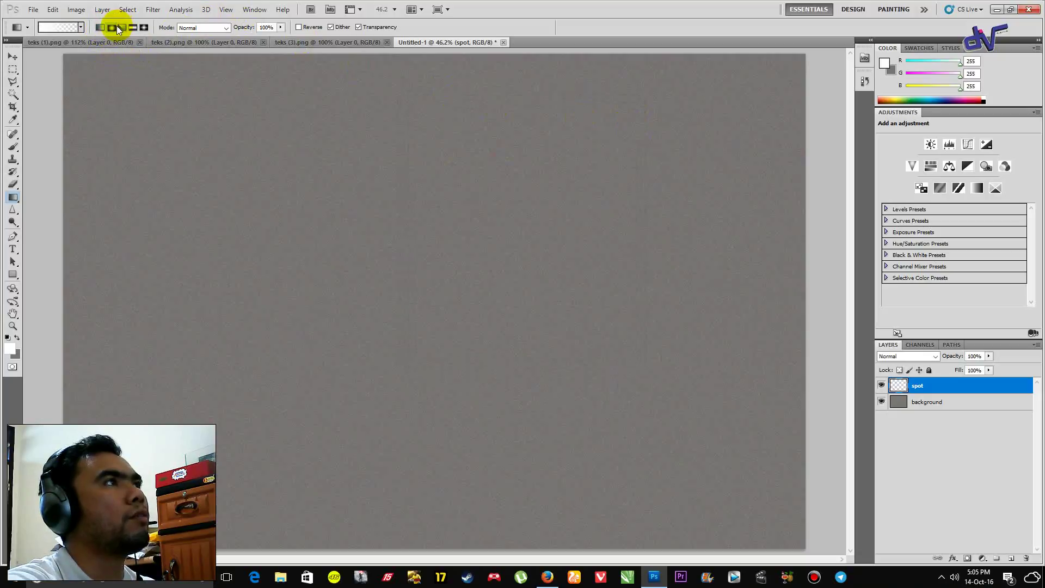
left_click(109, 28)
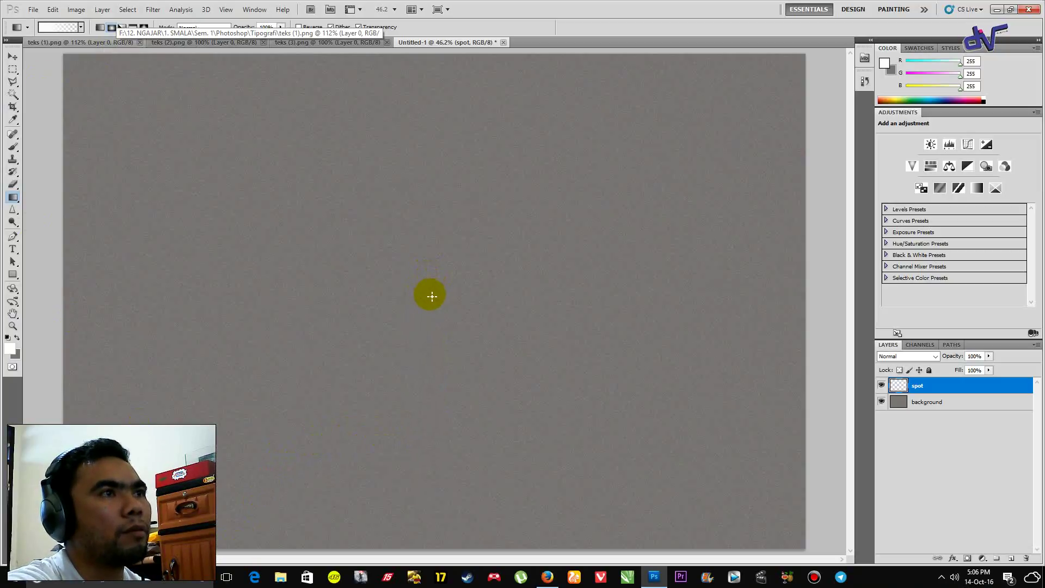
Draw a white radial glow outward from the canvas centre on the spot layer and set the layer's opacity to 35%.
left_click_drag(432, 296, 441, 537)
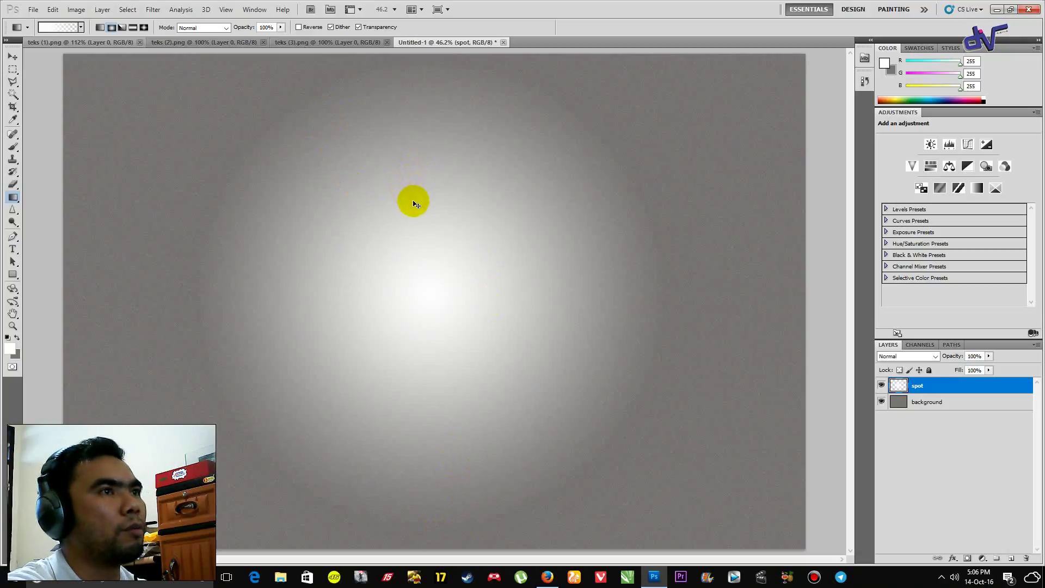
key("ctrl+z")
left_click_drag(441, 289, 455, 483)
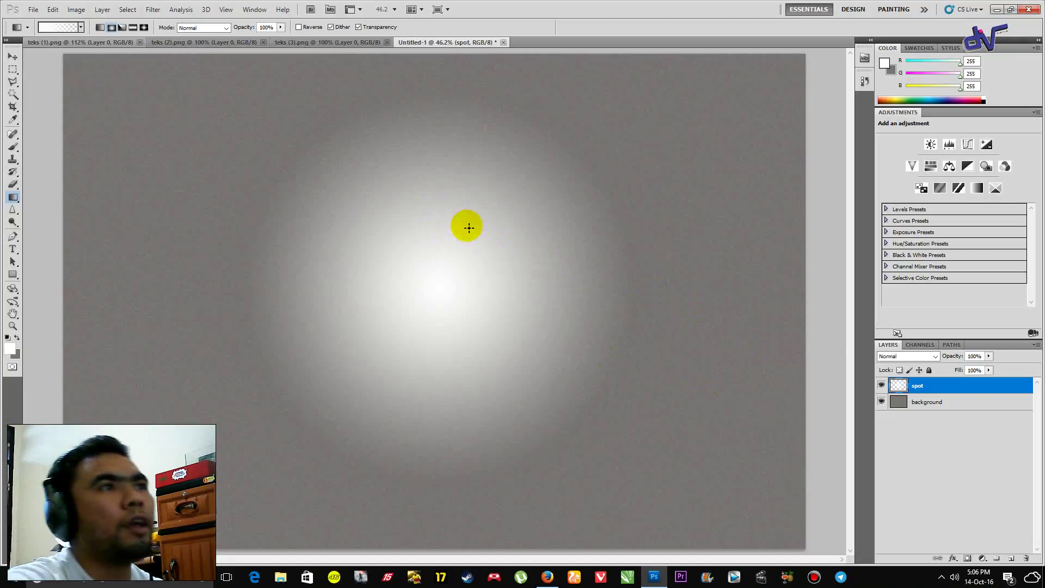
left_click(975, 356)
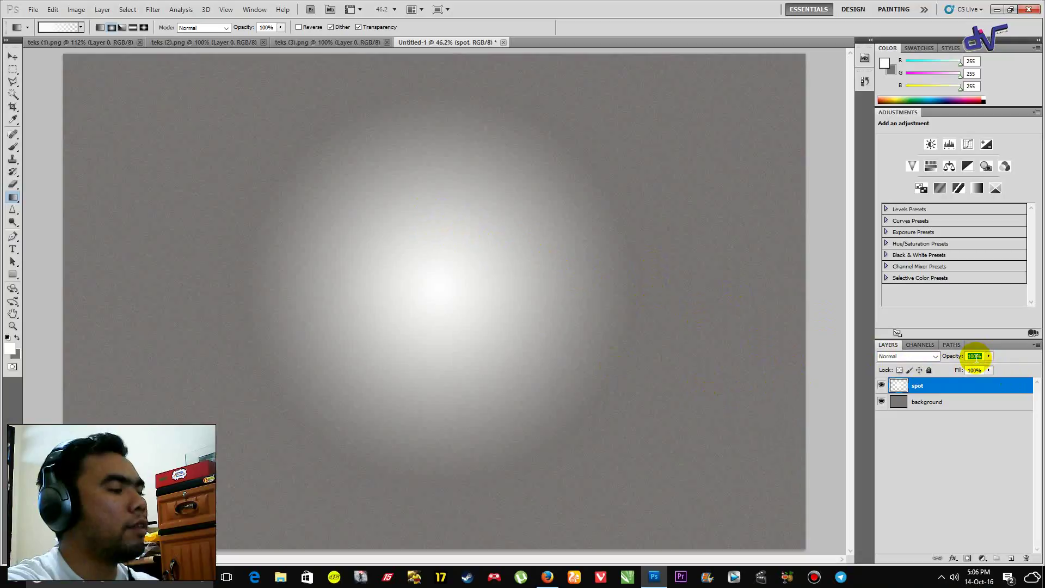
type("35")
key("Return")
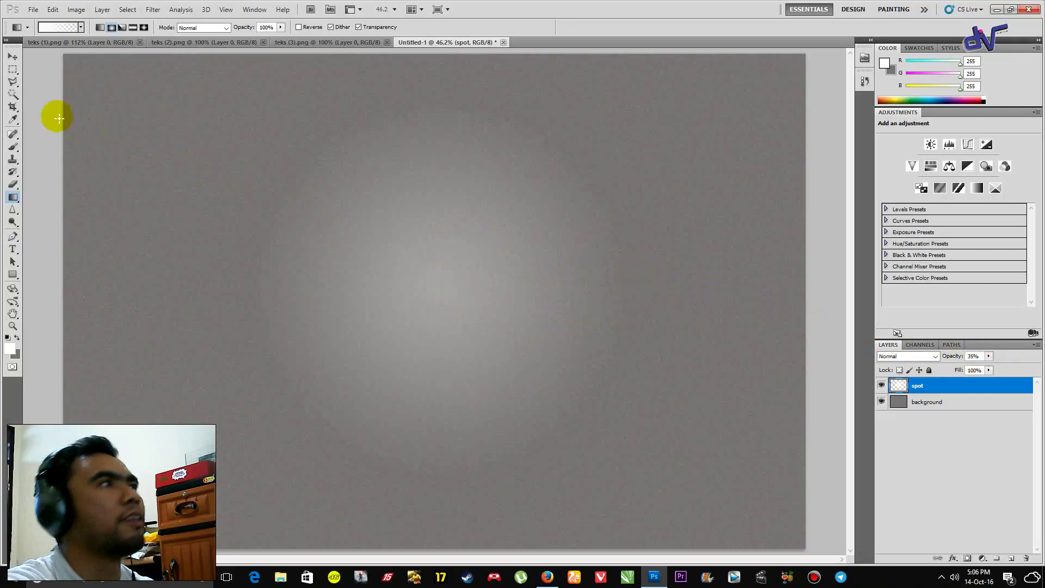
Float the Untitled-1 document in its own window and move it aside to uncover the teks image documents.
left_click(12, 56)
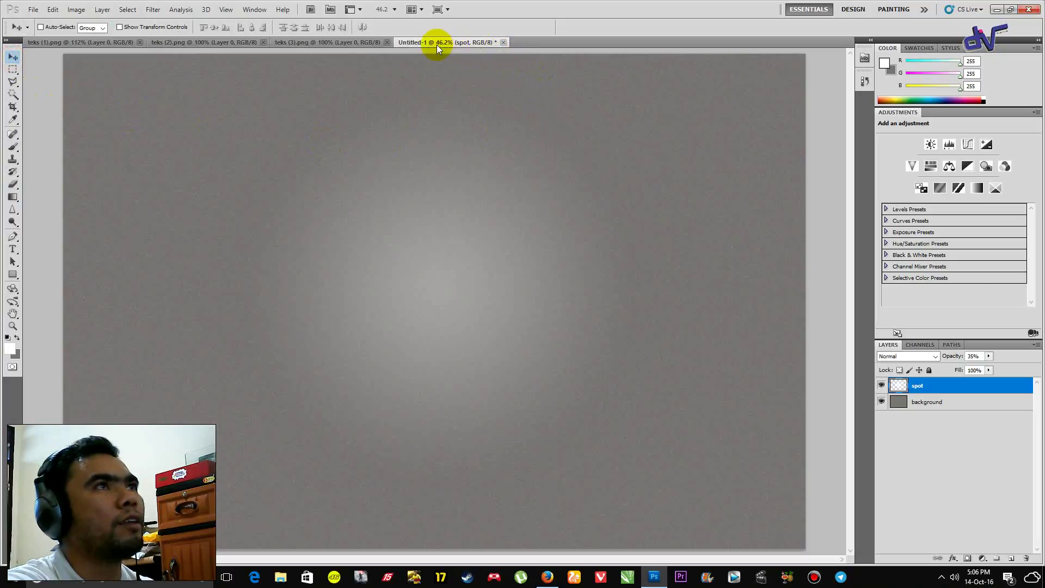
left_click_drag(436, 44, 206, 48)
key("ctrl+0")
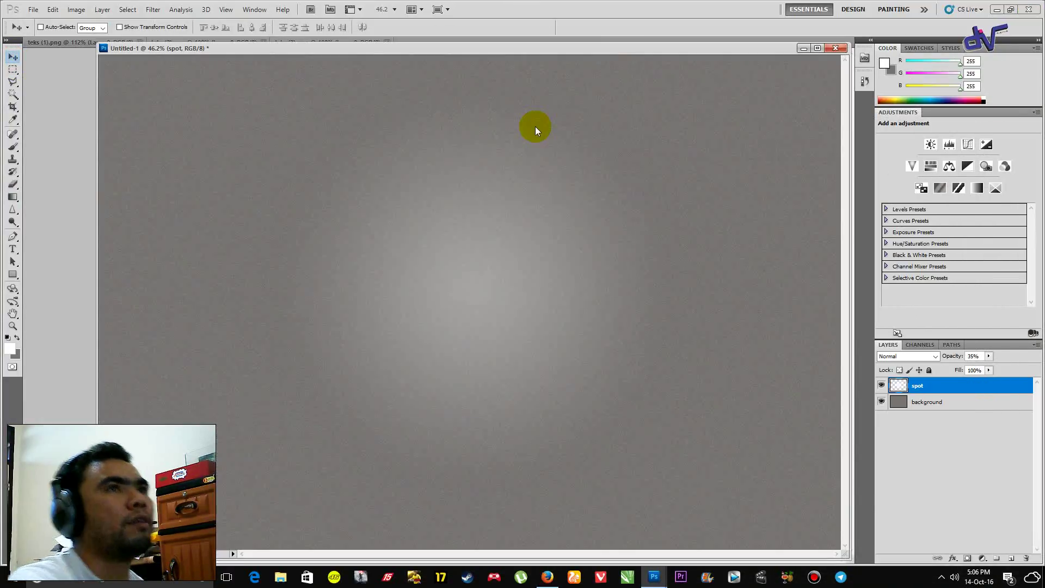
left_click_drag(322, 53, 537, 93)
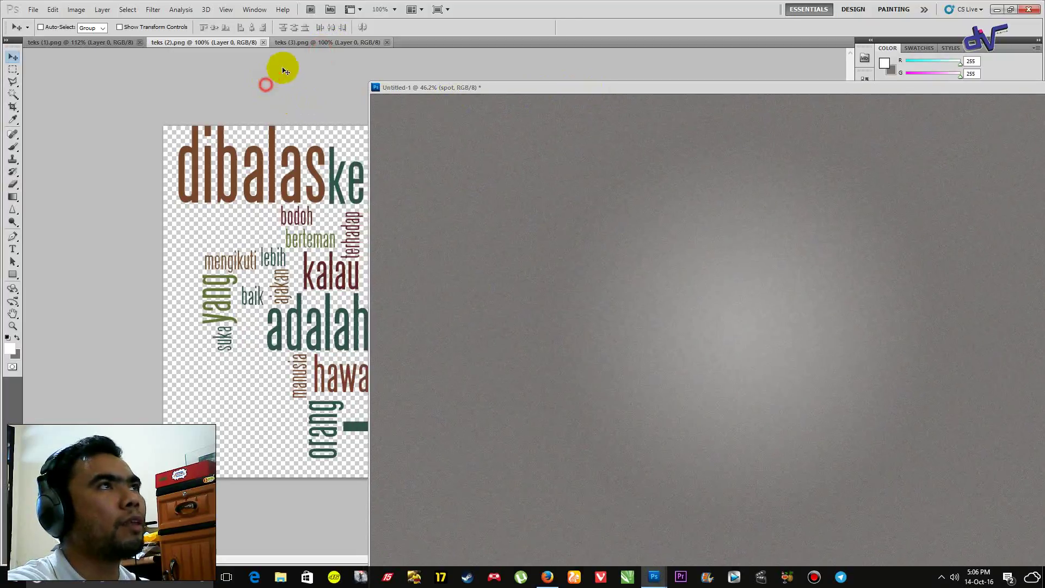
Copy the word cloud from teks (3).png into Untitled-1 with the Move tool and close teks (3).png.
left_click(307, 41)
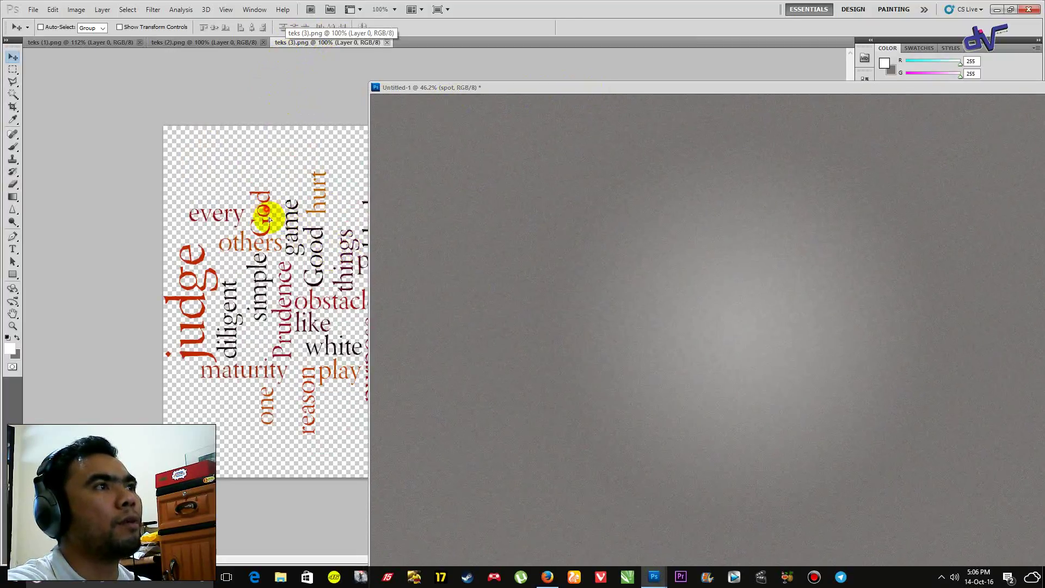
left_click_drag(264, 210, 719, 328)
left_click_drag(815, 332, 815, 332)
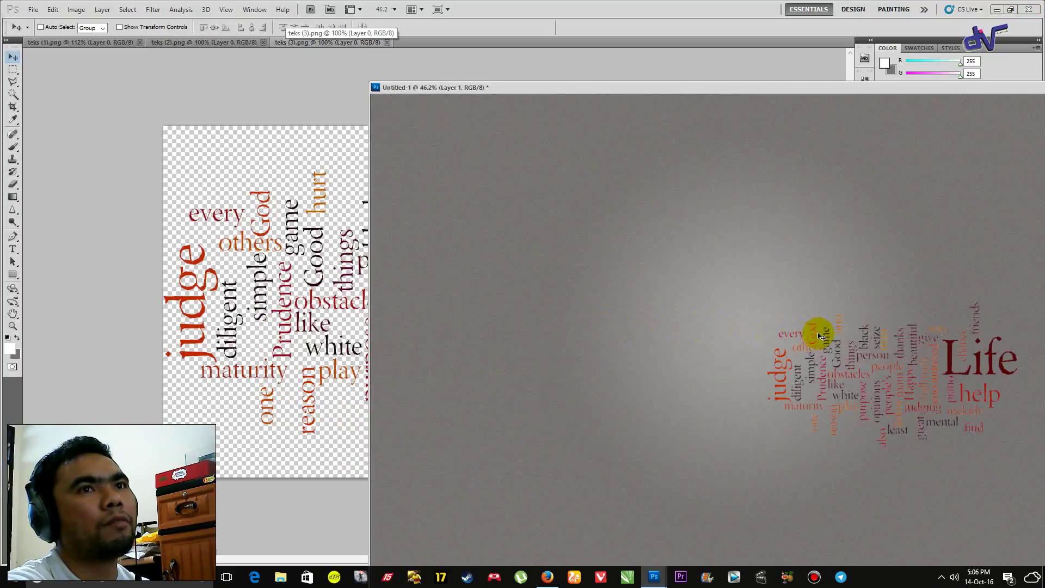
left_click(387, 42)
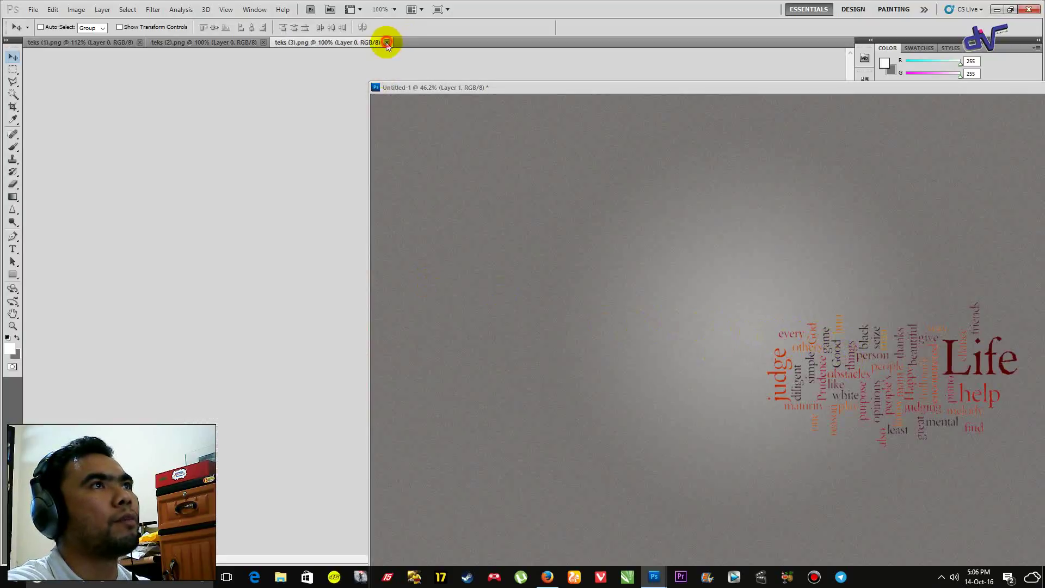
Copy the word clouds from teks (2).png and teks (1).png into Untitled-1, closing each source and moving the Untitled-1 window back into view.
left_click_drag(237, 195, 630, 350)
left_click(263, 42)
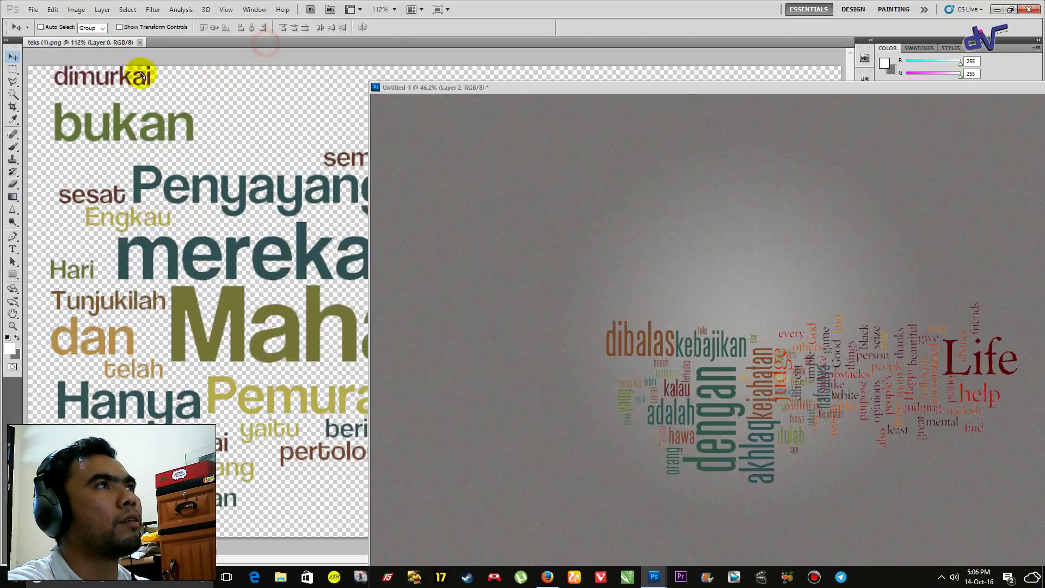
left_click_drag(158, 190, 526, 345)
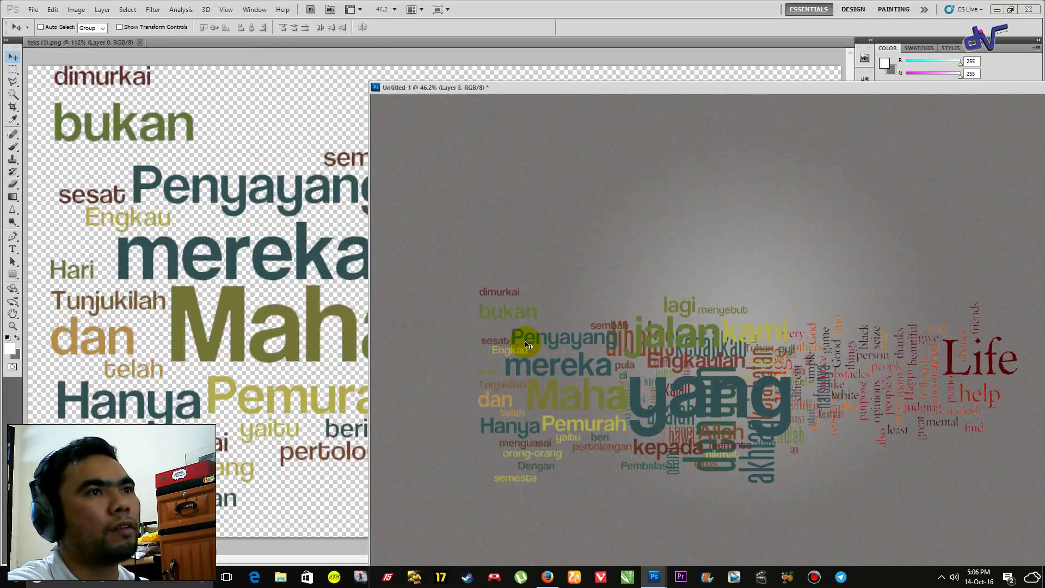
left_click(139, 43)
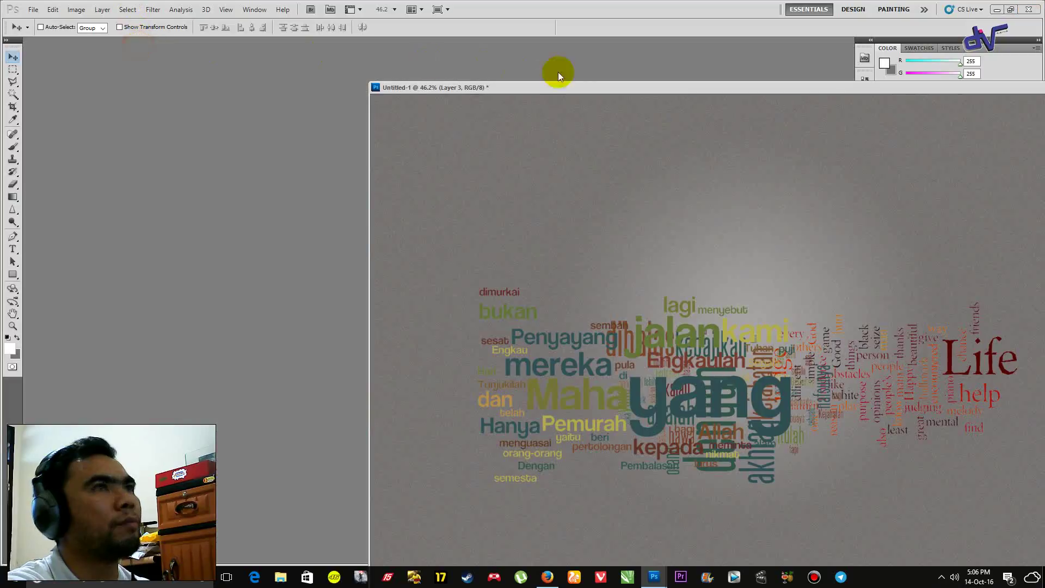
left_click_drag(577, 86, 258, 48)
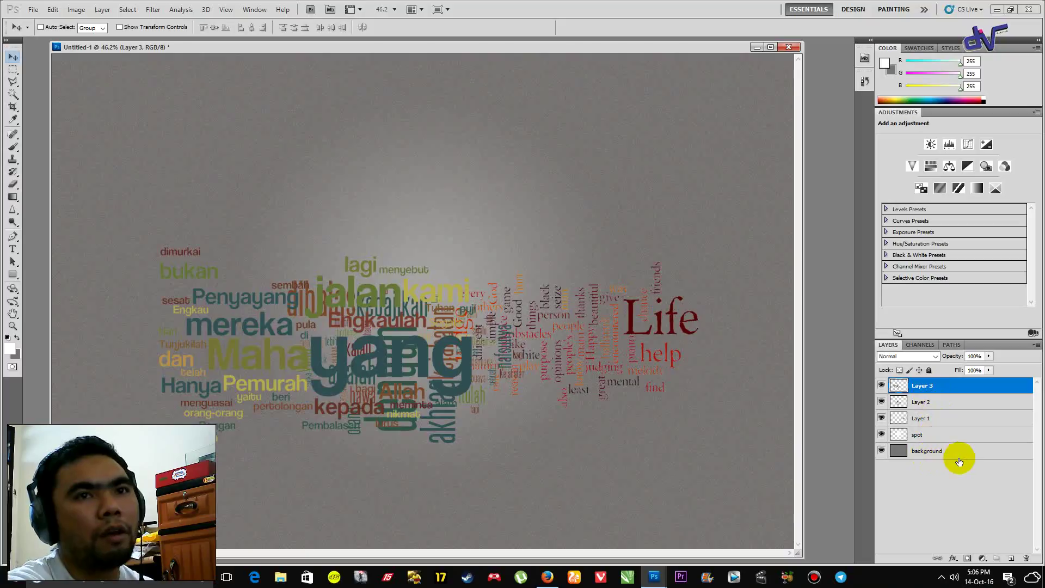
left_click(922, 420)
left_click(922, 403)
left_click(923, 388)
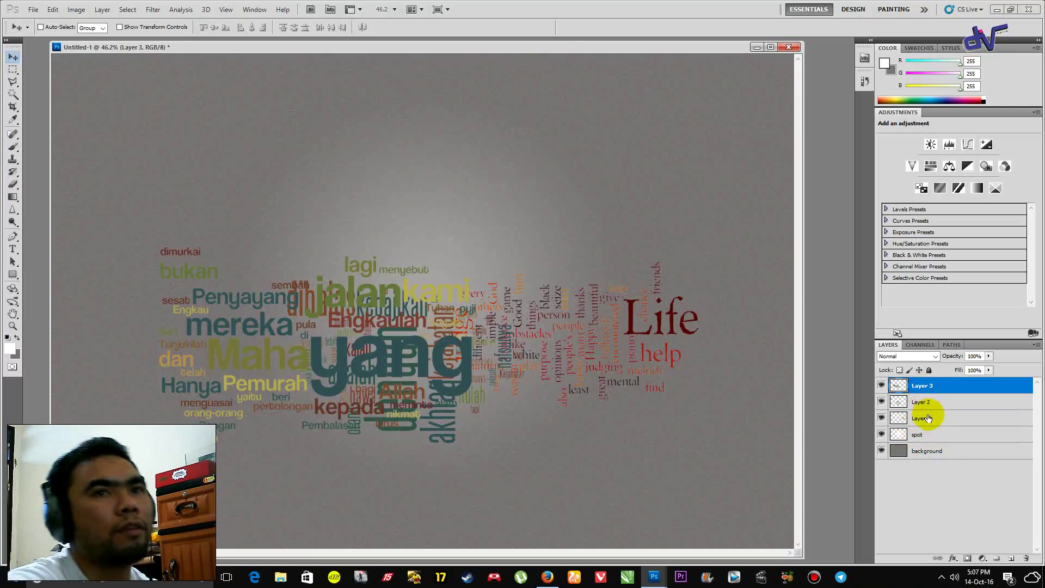
Rename Layer 1 as kumpulan teks 1 and copy that name for reuse.
left_click(929, 418)
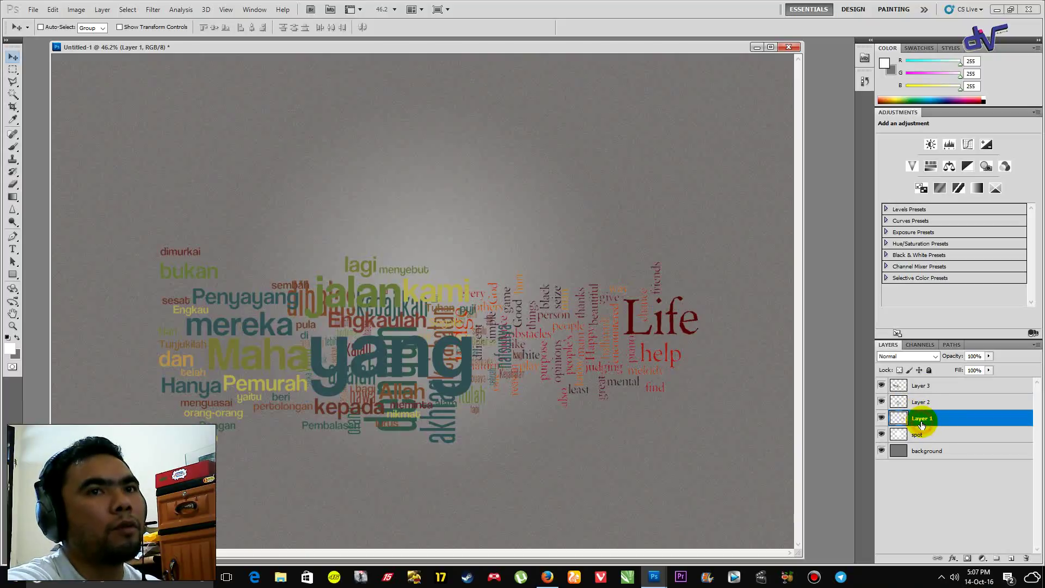
double_click(922, 425)
key("Escape")
double_click(921, 419)
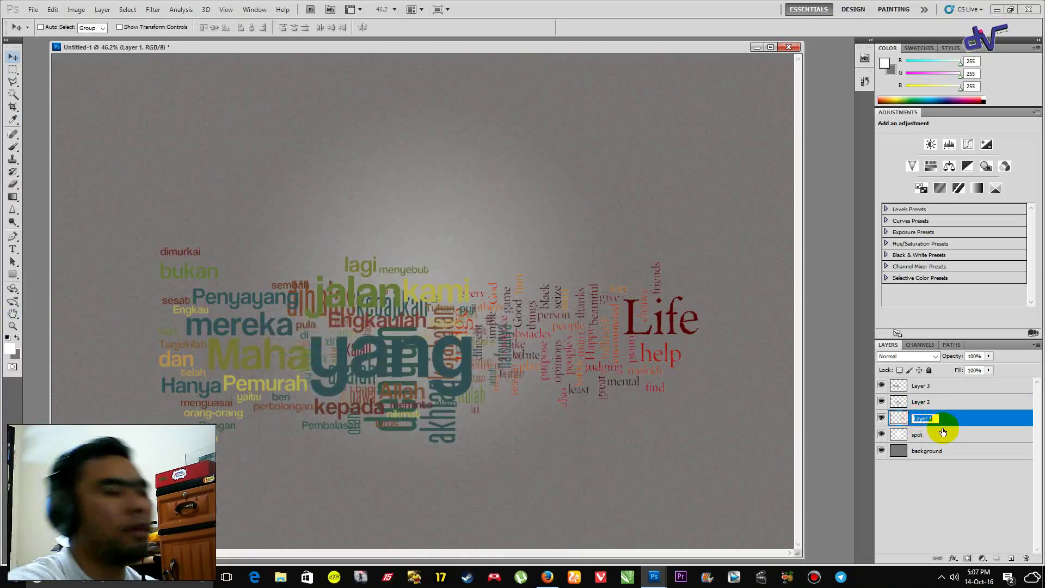
type("kumpulan ")
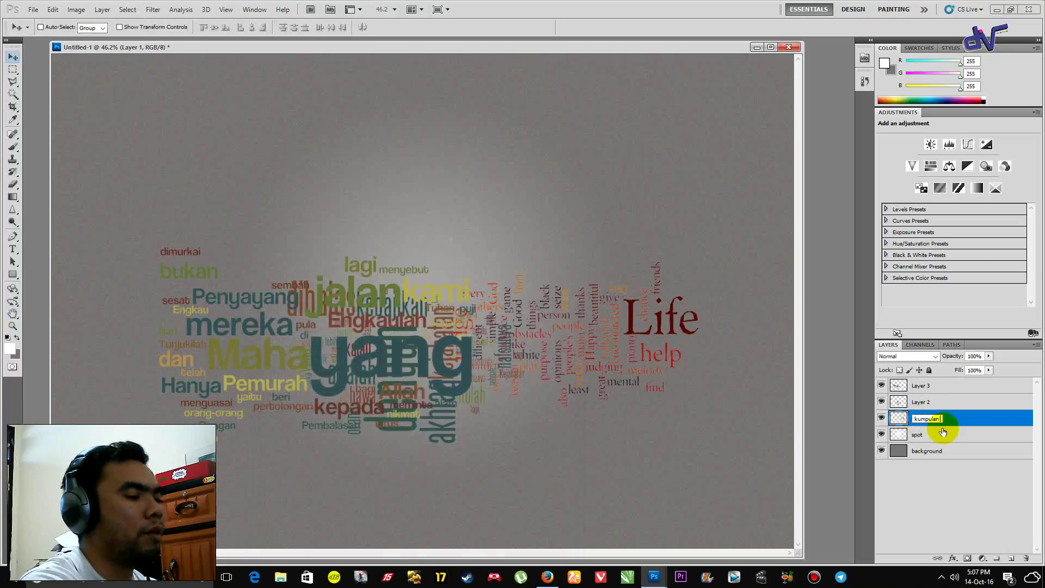
type("teks 1")
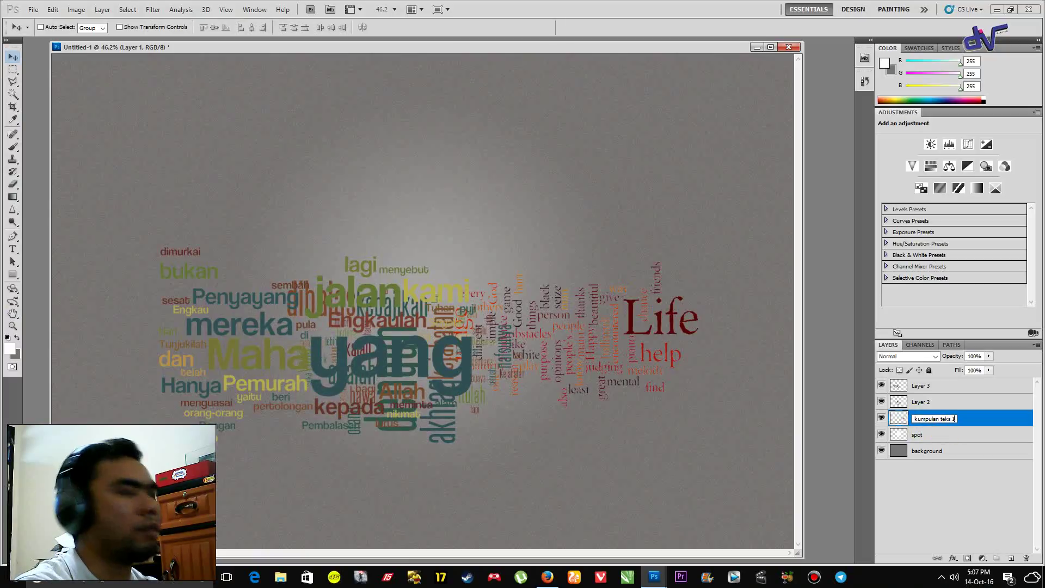
key("ctrl+a")
key("ctrl+c")
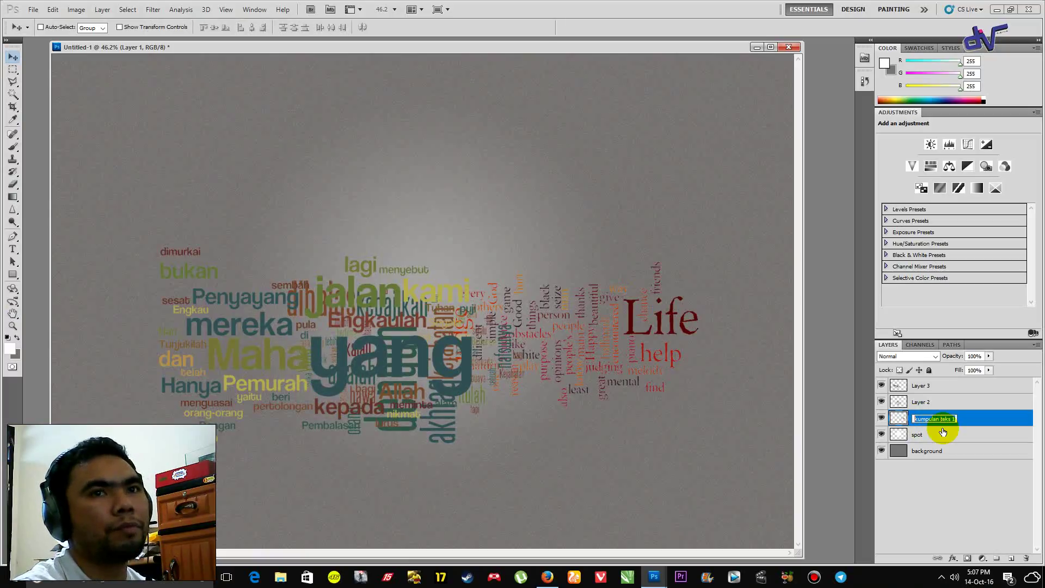
key("Return")
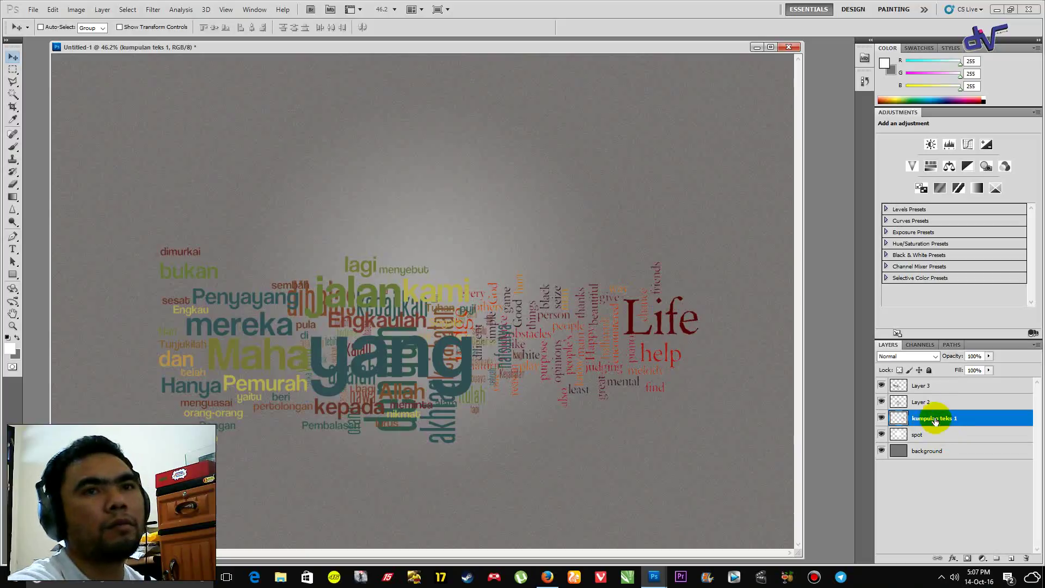
Rename Layer 2 as kumpulan kata 2, reusing the copied name.
left_click(920, 403)
double_click(920, 403)
key("ctrl+v")
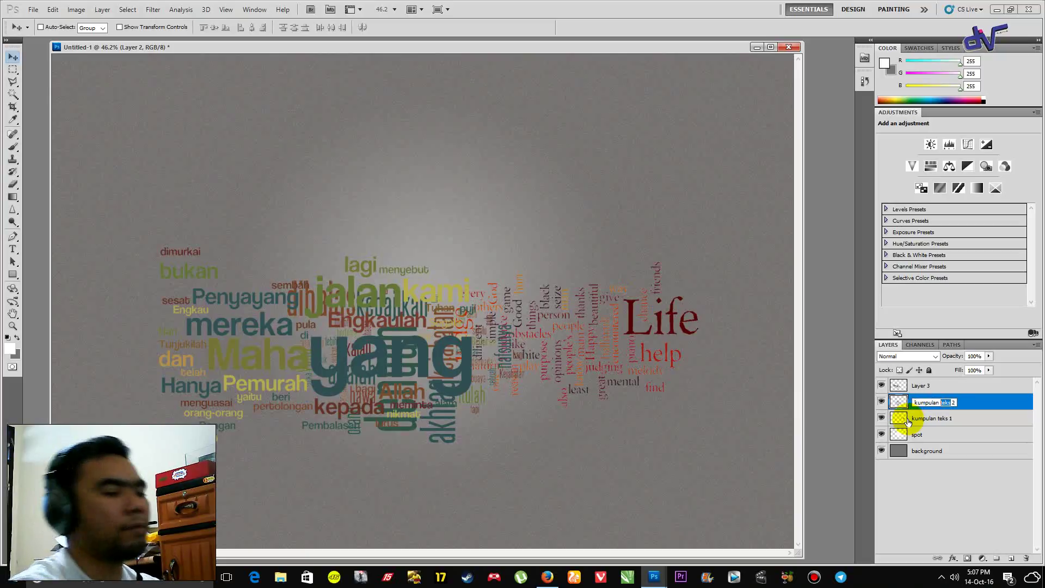
type("kata")
key("Return")
Change the name of the kumpulan teks 1 layer to kumpulan kata 1.
double_click(915, 418)
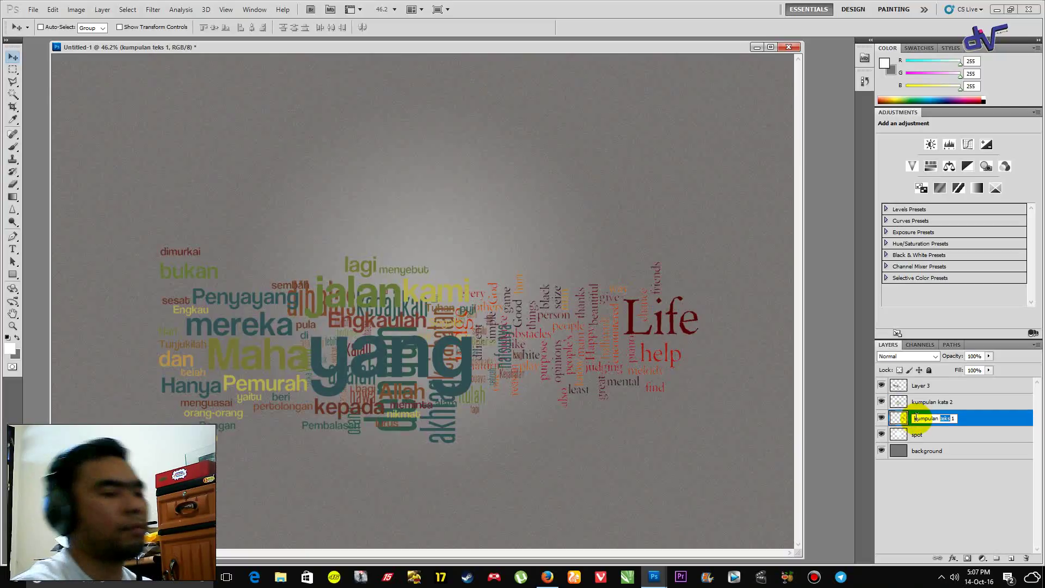
type("kata")
key("Return")
Rename Layer 3 as kumpulan kata 3, starting from the copied name.
left_click(917, 386)
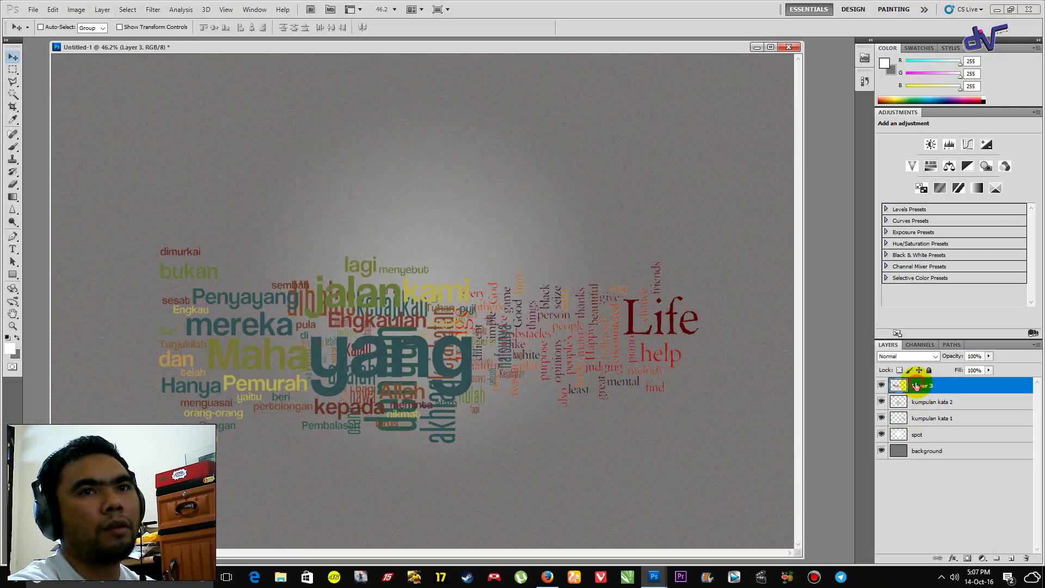
double_click(917, 386)
key("ctrl+v")
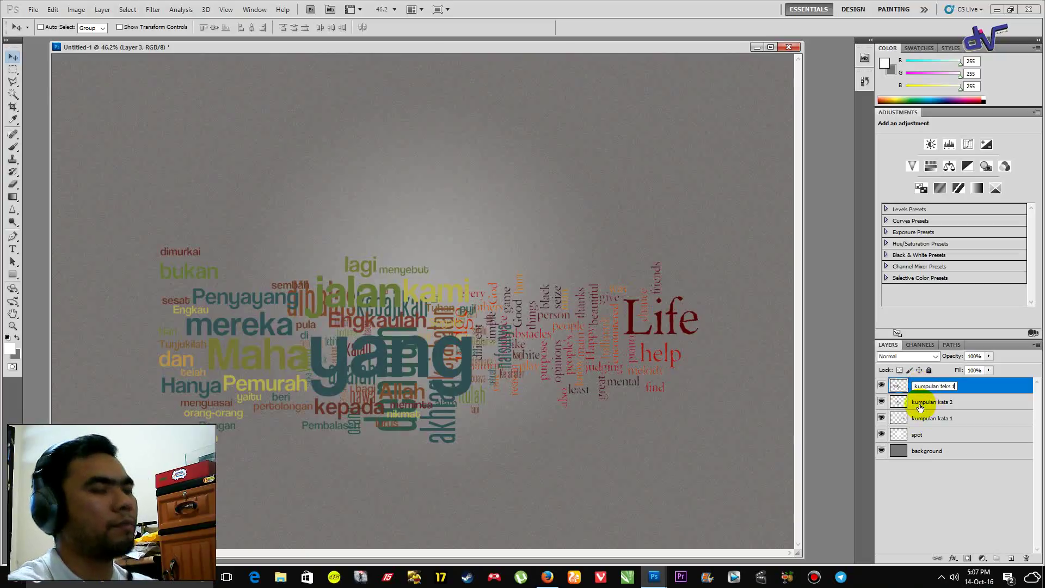
type("k")
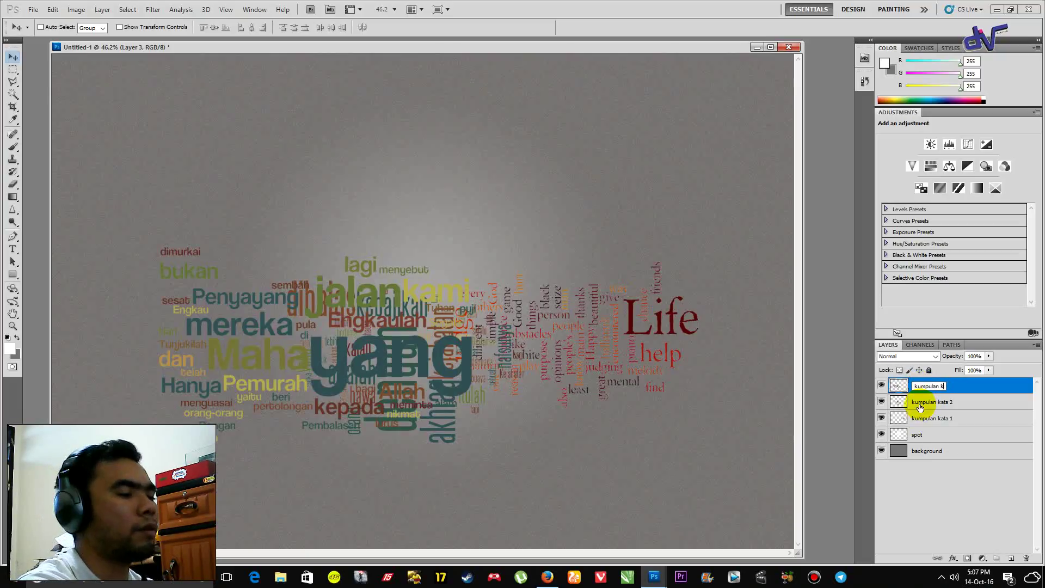
type("ata 3")
key("Return")
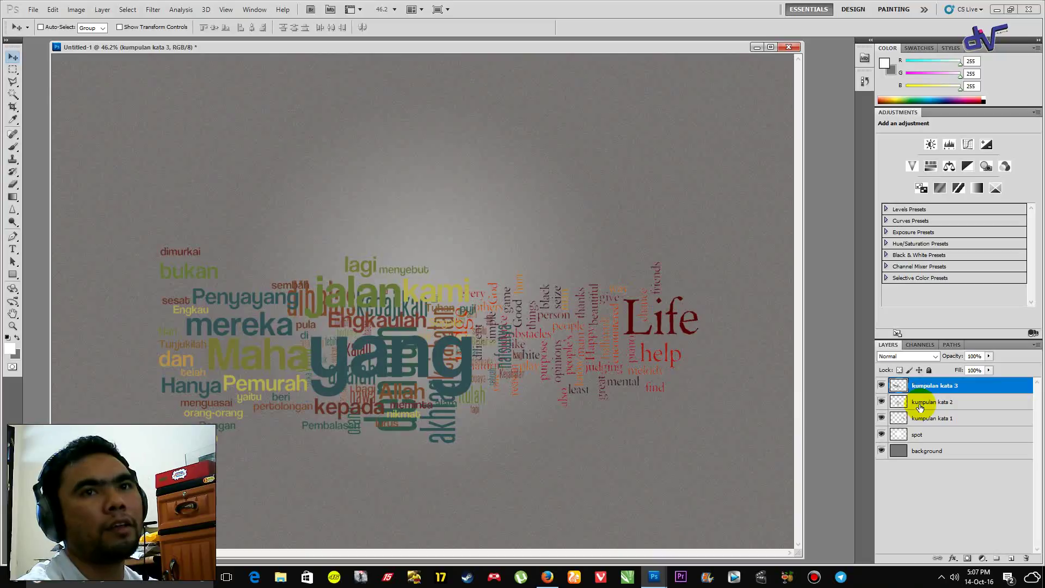
Spread the word clouds over the canvas: kumpulan kata 3 at the upper left, kumpulan kata 2 upper right, kumpulan kata 1 lower right.
left_click_drag(253, 324, 207, 193)
left_click(986, 403)
left_click_drag(465, 351, 607, 211)
left_click(904, 418)
left_click_drag(574, 366, 625, 467)
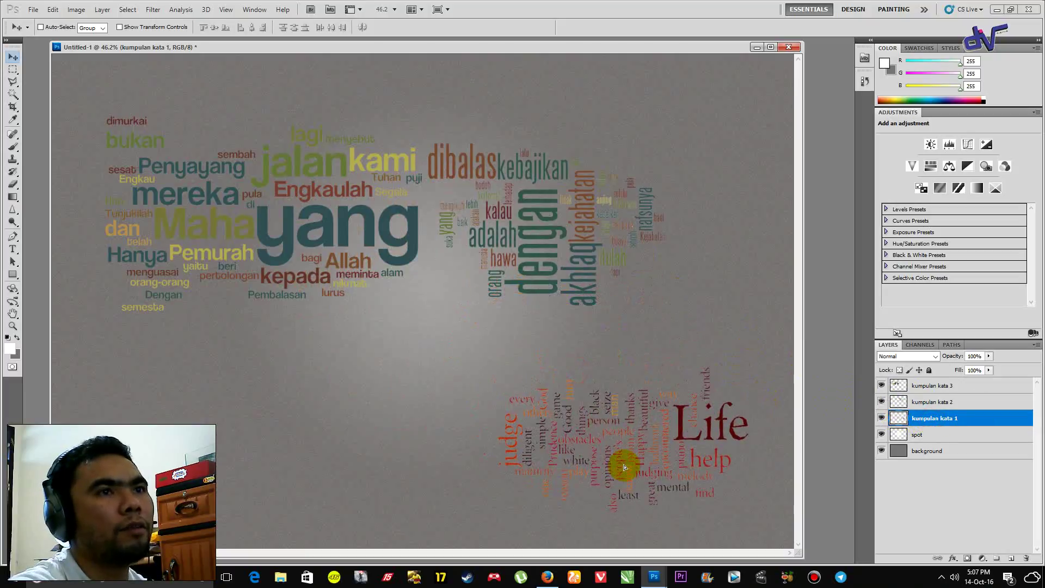
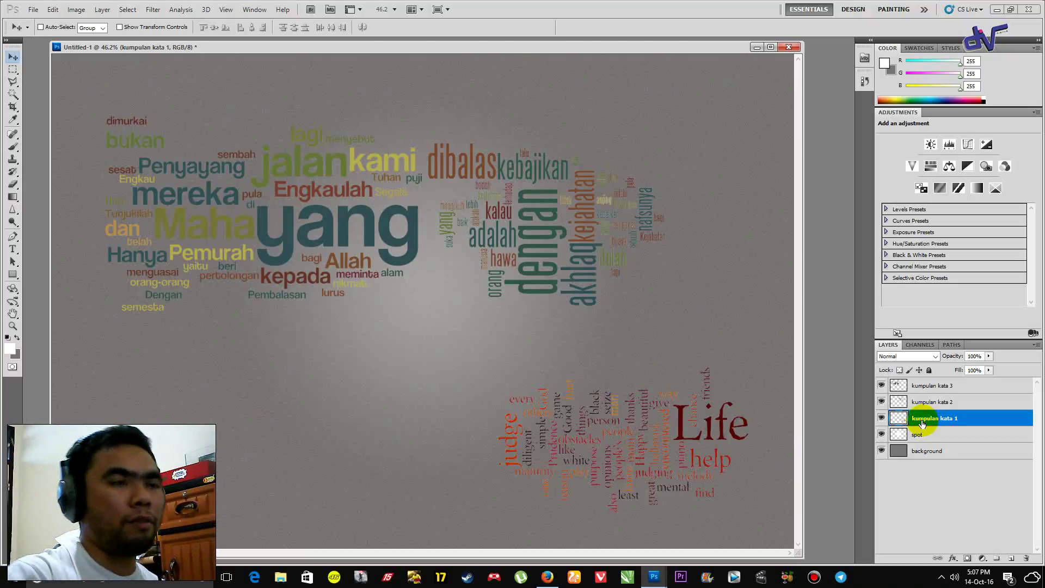
Hide kumpulan kata 3 and kumpulan kata 2, and move the kumpulan kata 1 word cloud to the canvas's left half.
left_click_drag(682, 430, 527, 367)
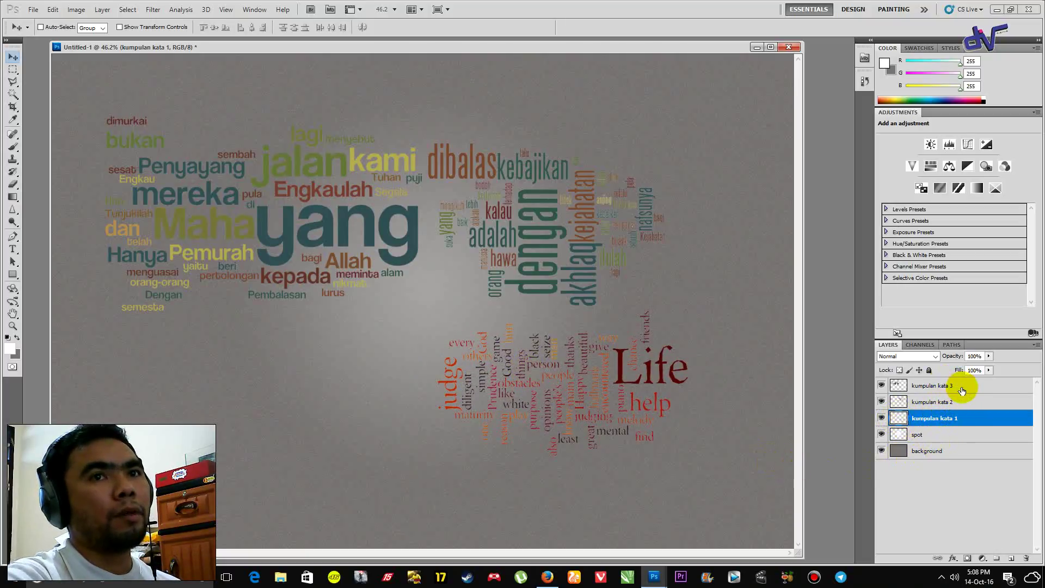
left_click(882, 386)
left_click(882, 402)
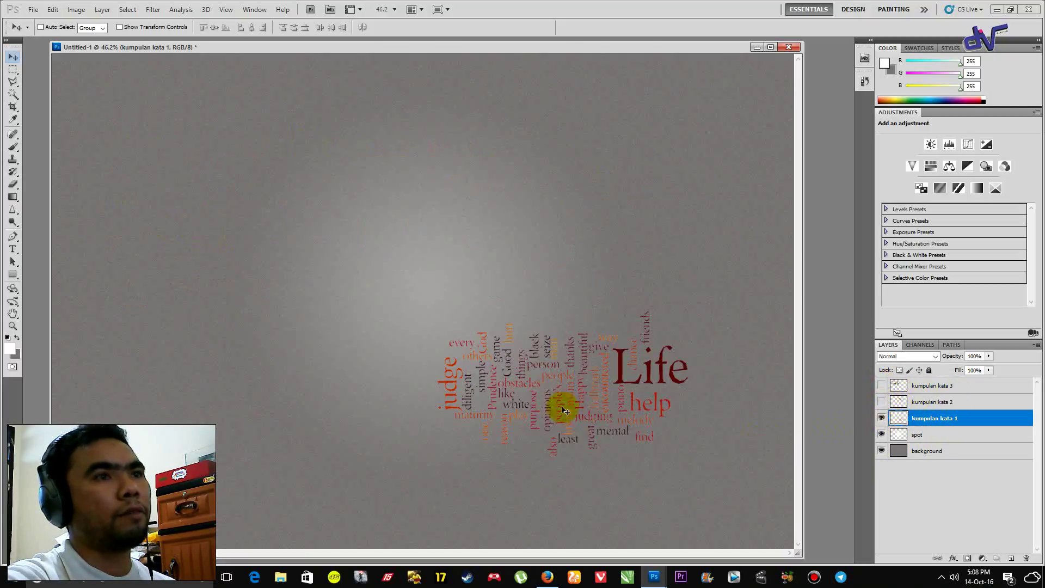
left_click_drag(585, 373, 301, 319)
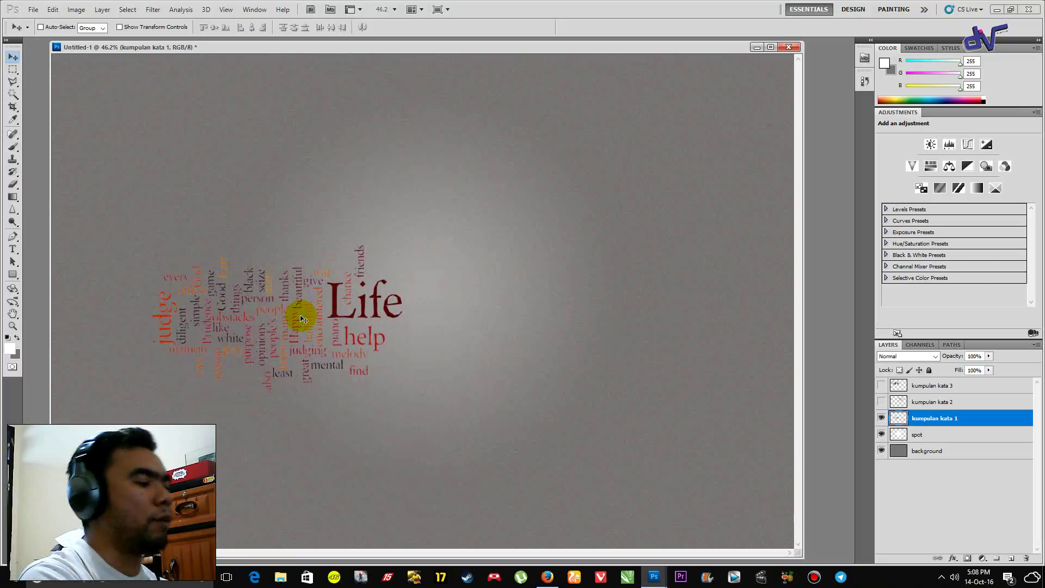
Duplicate kumpulan kata 1 three times and close the adjustments area to make room for the longer layer list.
key("ctrl+j")
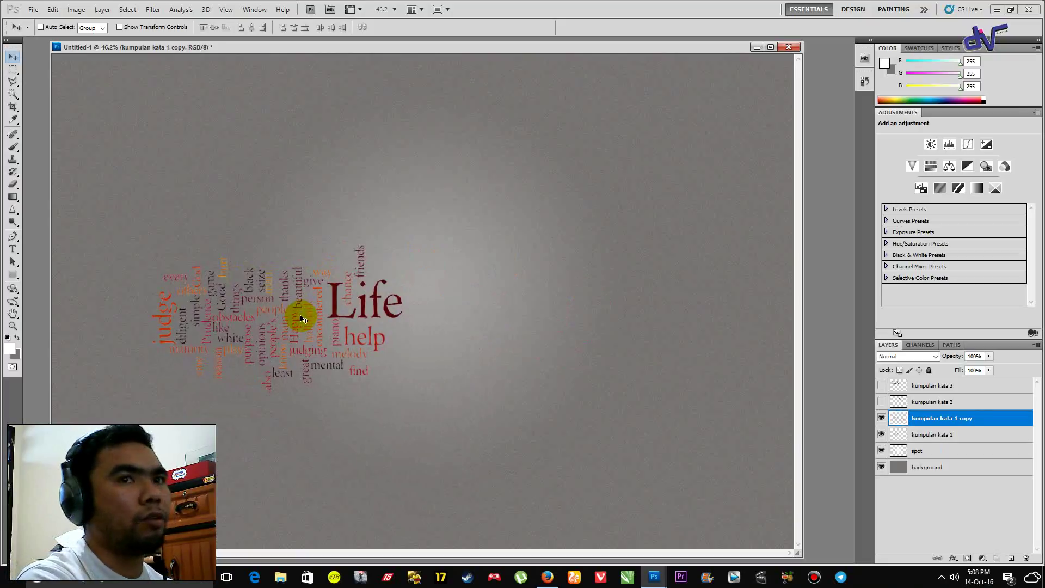
key("ctrl+j")
key("ctrl+j")
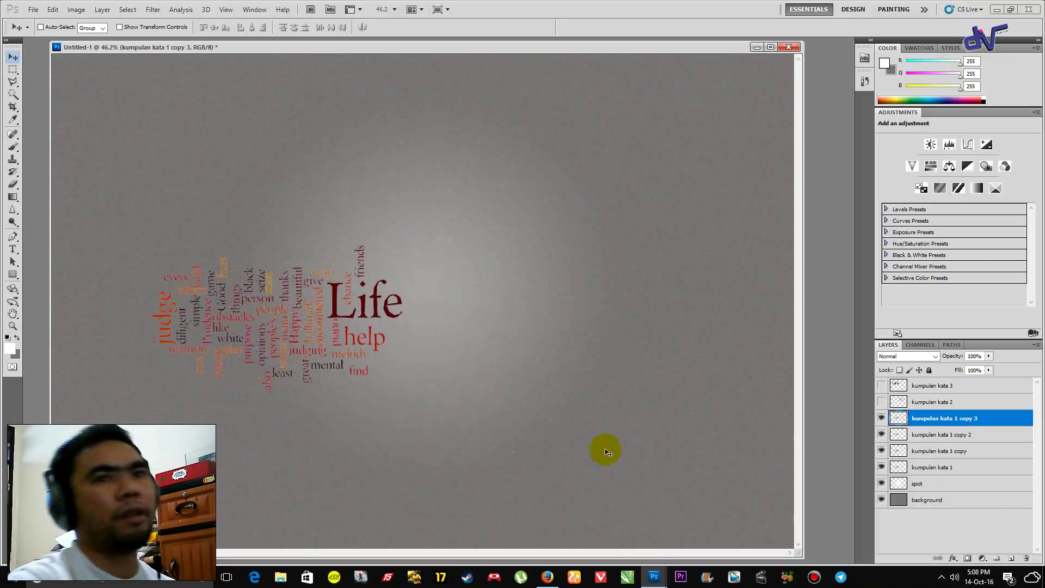
left_click(1036, 112)
left_click(983, 349)
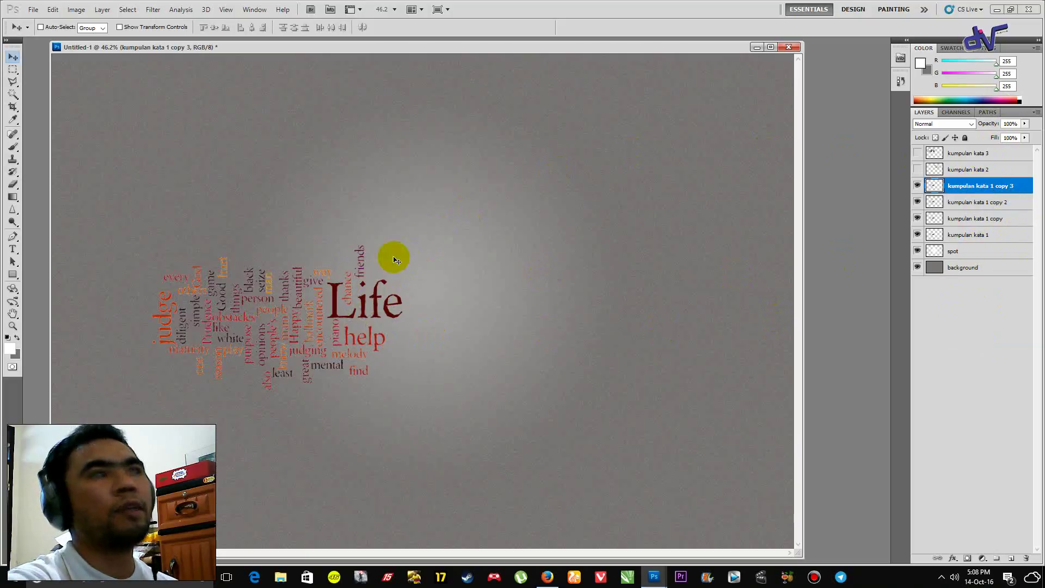
Spread the kumpulan kata 1 copies: copy 3 at the upper right, copy 2 lower right, and the first copy upper left.
left_click_drag(314, 292, 571, 214)
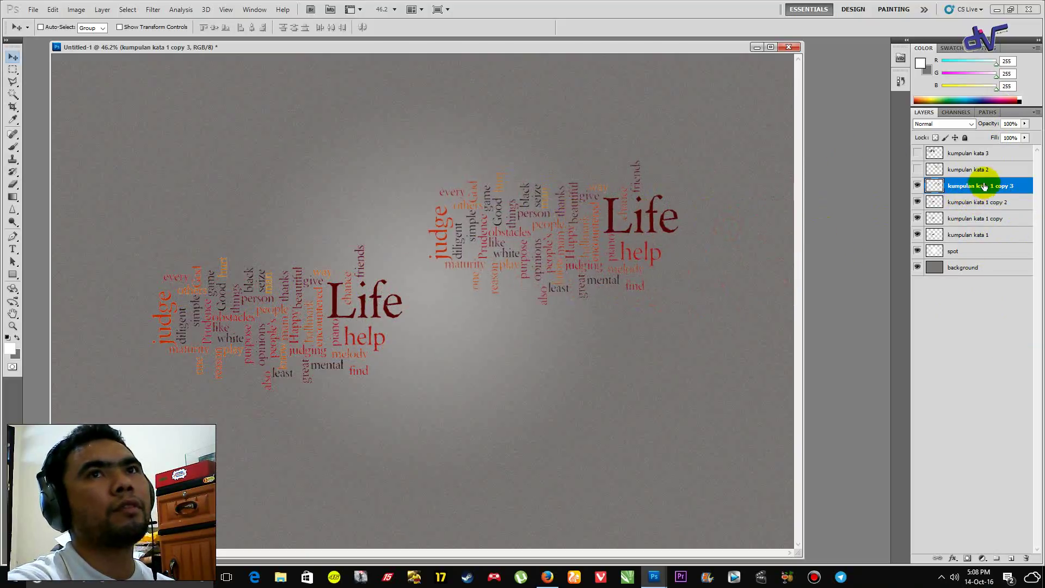
left_click(978, 203)
left_click_drag(326, 303, 651, 397)
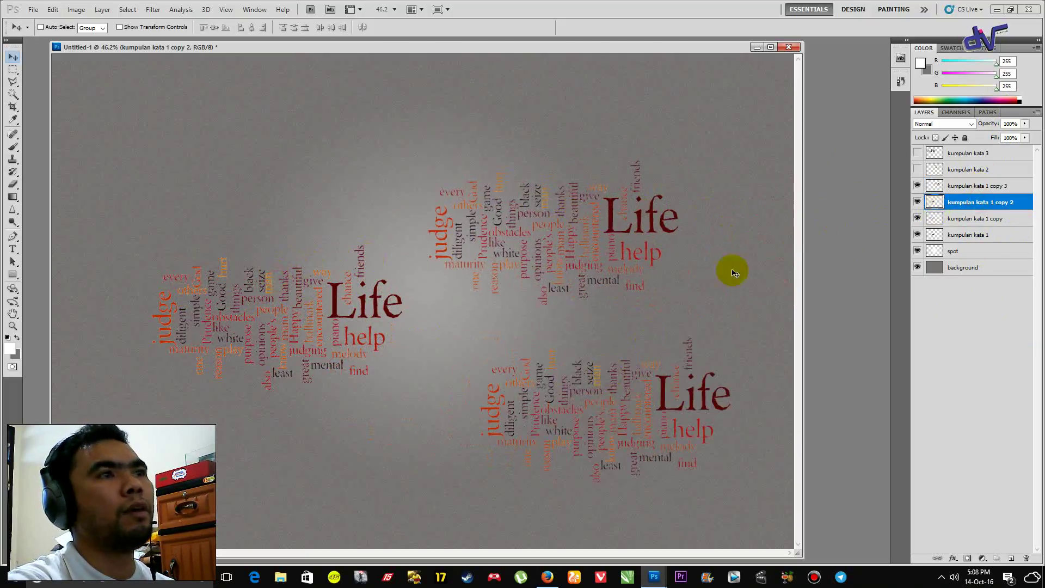
left_click(959, 219)
left_click_drag(293, 305, 258, 167)
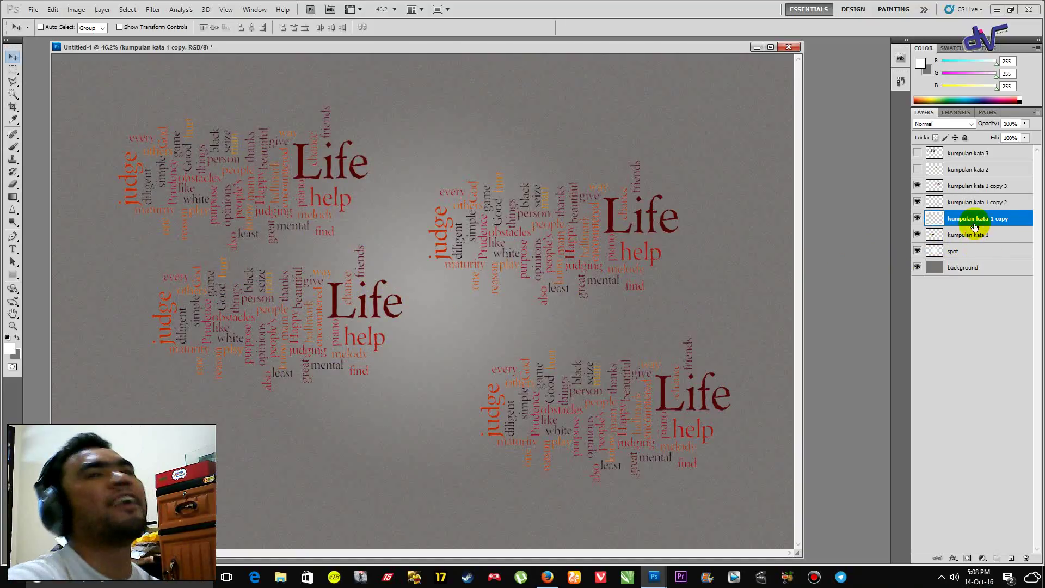
left_click_drag(248, 199, 273, 182)
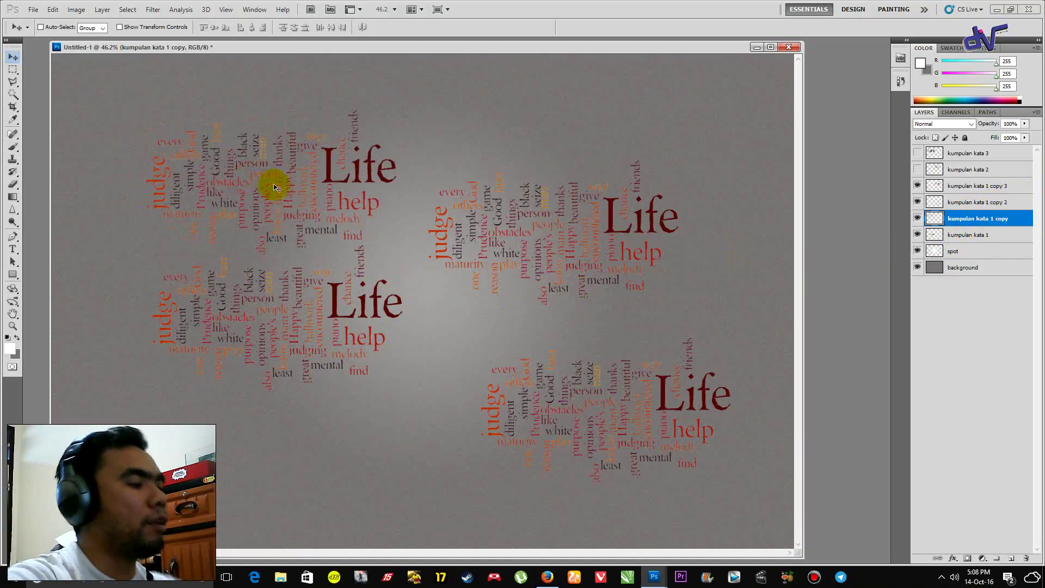
Scale down kumpulan kata 1 copy and place it between the two word clouds on the canvas's right side.
key("ctrl+t")
left_click_drag(396, 110, 308, 167)
double_click(267, 215)
left_click_drag(268, 215, 657, 320)
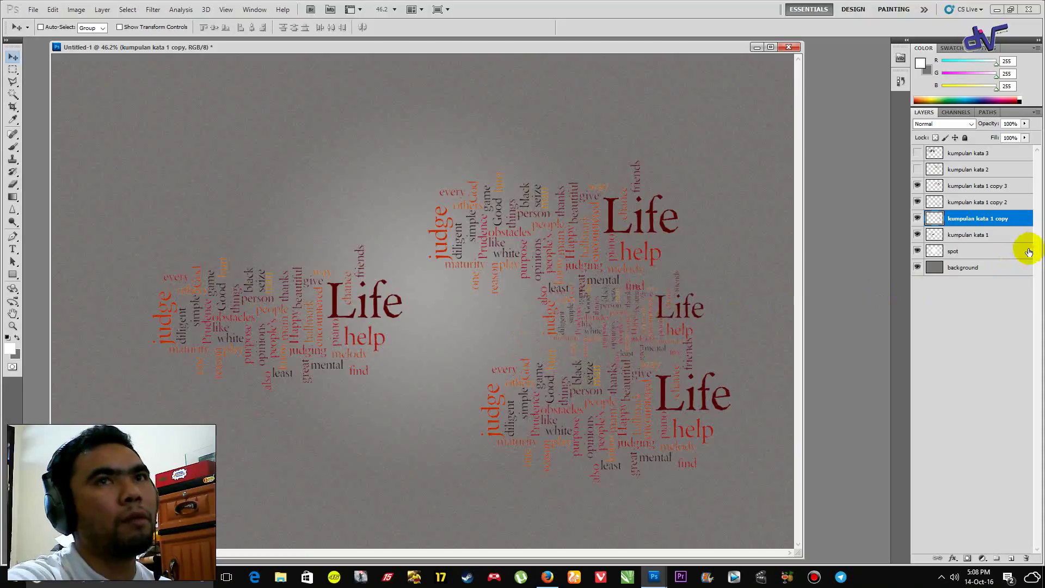
Rotate kumpulan kata 1 copy 2 by 90° counterclockwise and move it to the centre of the canvas.
left_click(988, 203)
key("ctrl+t")
left_click_drag(773, 368, 543, 193)
key("Return")
left_click_drag(595, 350, 414, 222)
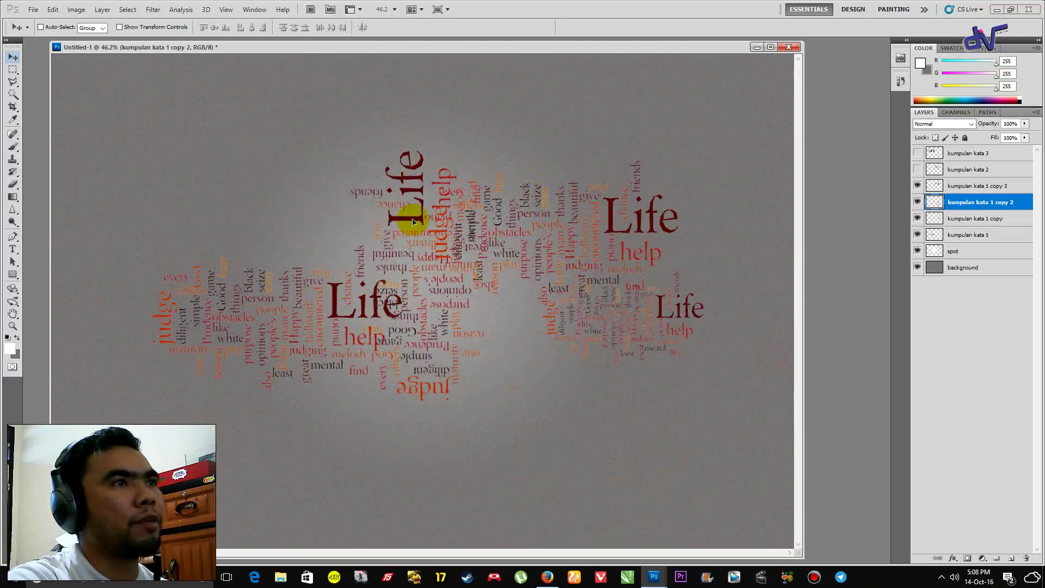
left_click(978, 218)
key("ctrl+t")
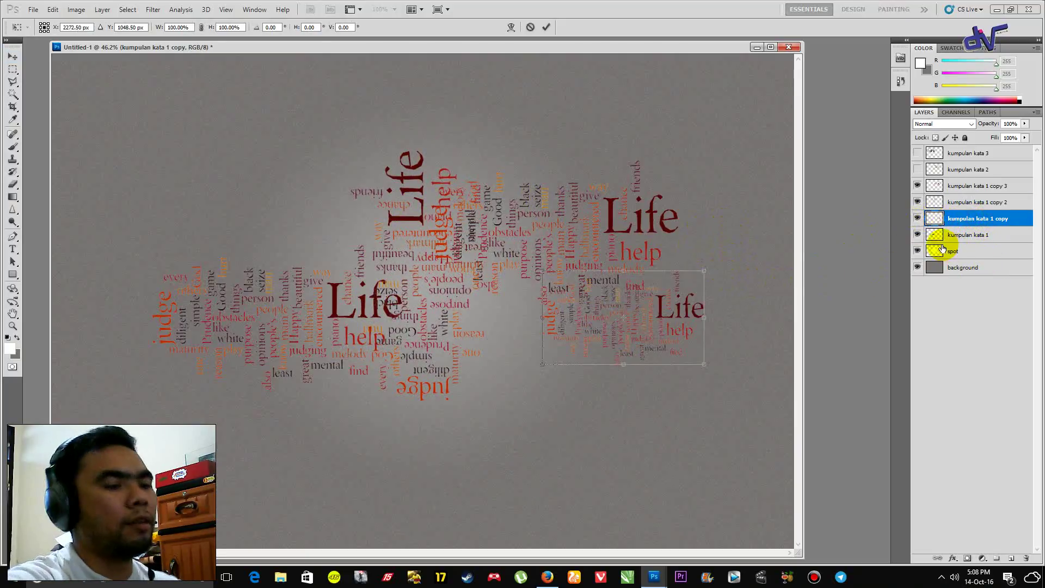
key("Return")
Rotate kumpulan kata 1 by 90° clockwise on the canvas's left side, and move kumpulan kata 1 copy 3 to the centre.
left_click(978, 235)
key("ctrl+t")
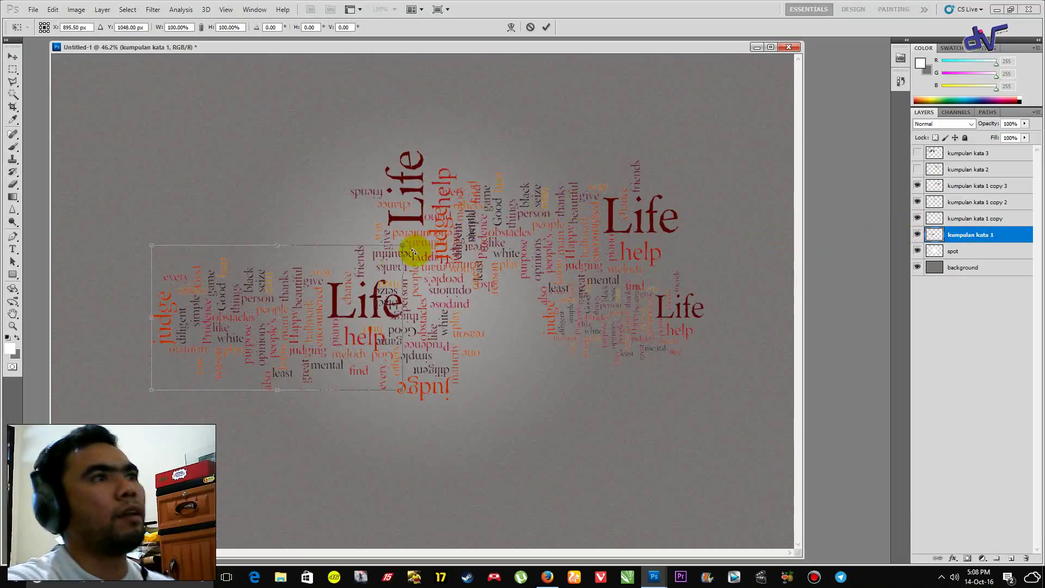
left_click_drag(430, 205, 322, 445)
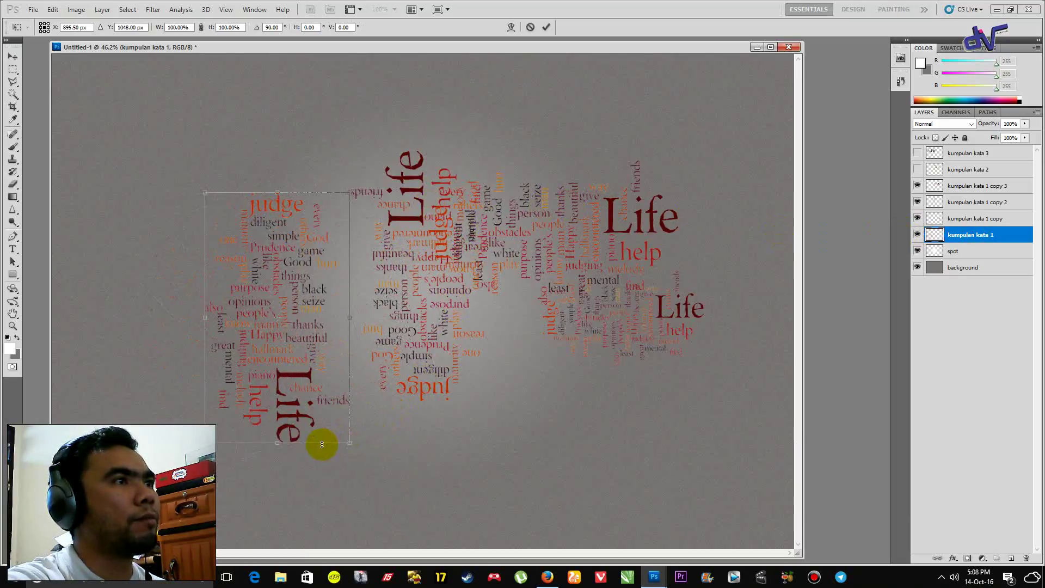
key("Return")
left_click_drag(314, 349, 292, 346)
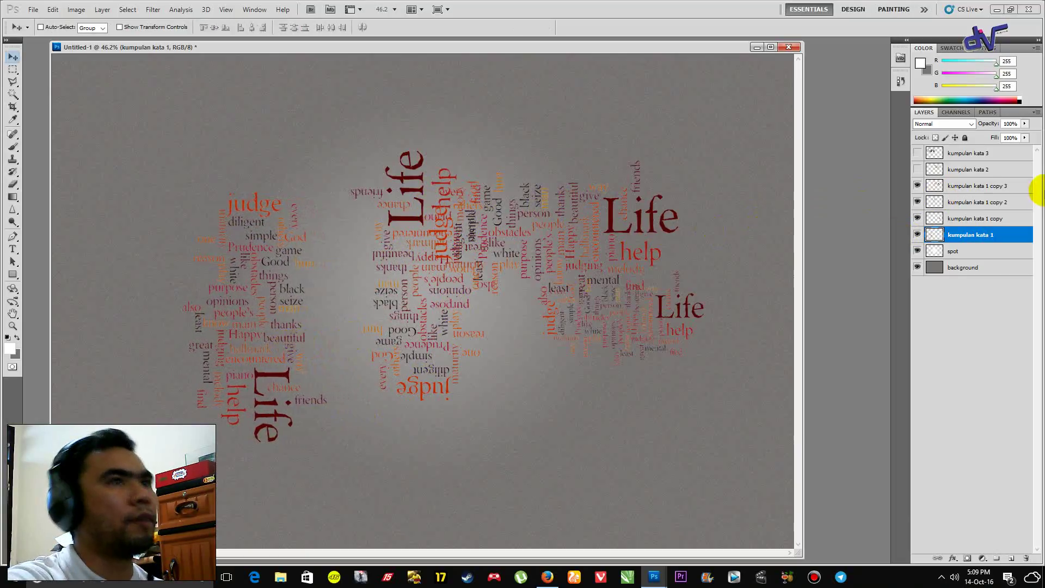
left_click(975, 187)
left_click_drag(610, 239, 494, 293)
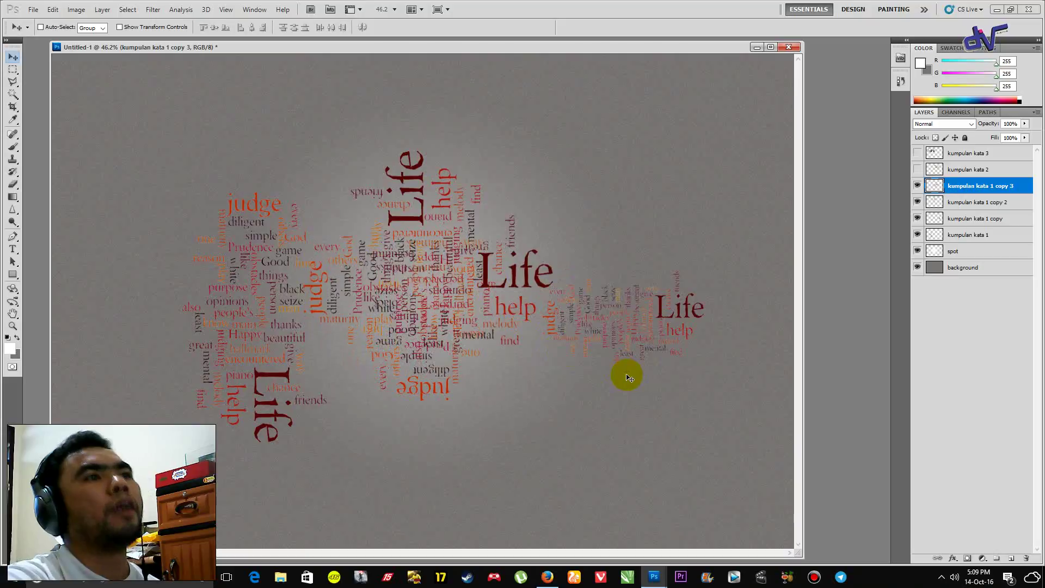
Show kumpulan kata 2 at the canvas's upper left and duplicate it three times.
left_click(917, 169)
left_click(980, 169)
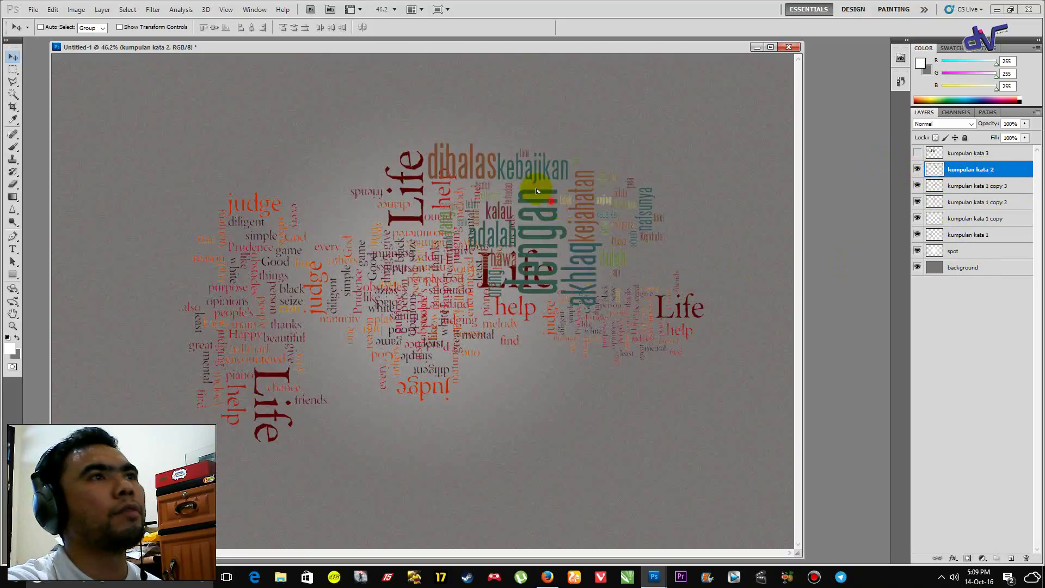
left_click_drag(551, 208, 229, 179)
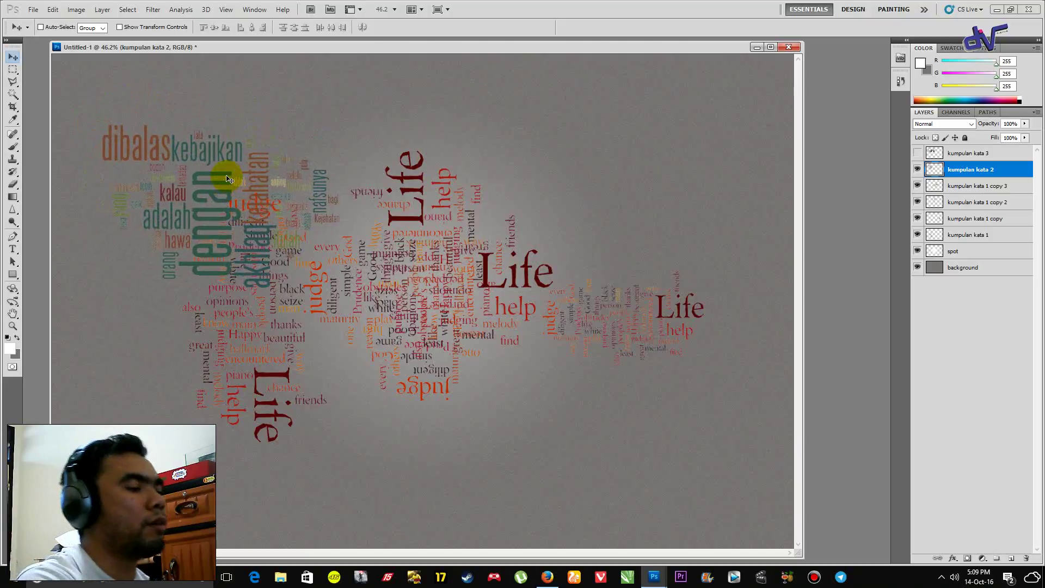
key("ctrl+j")
key("ctrl+j")
key("ctrl+j")
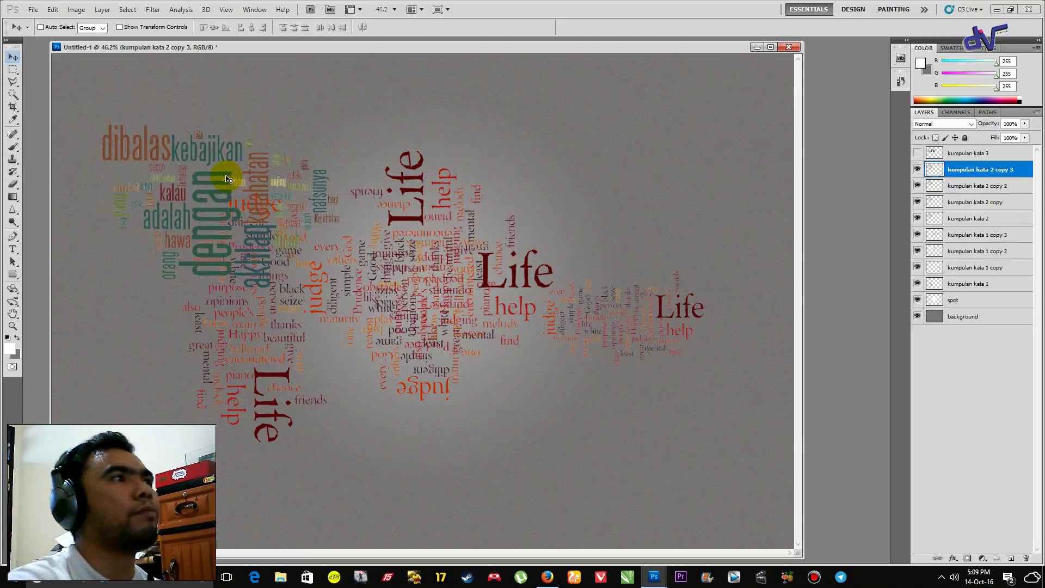
Scale kumpulan kata 2 copy 3 to 72.39%, rotate it to 90°, and place it above the small word cloud on the canvas's right side.
left_click_drag(208, 182, 527, 247)
key("ctrl+t")
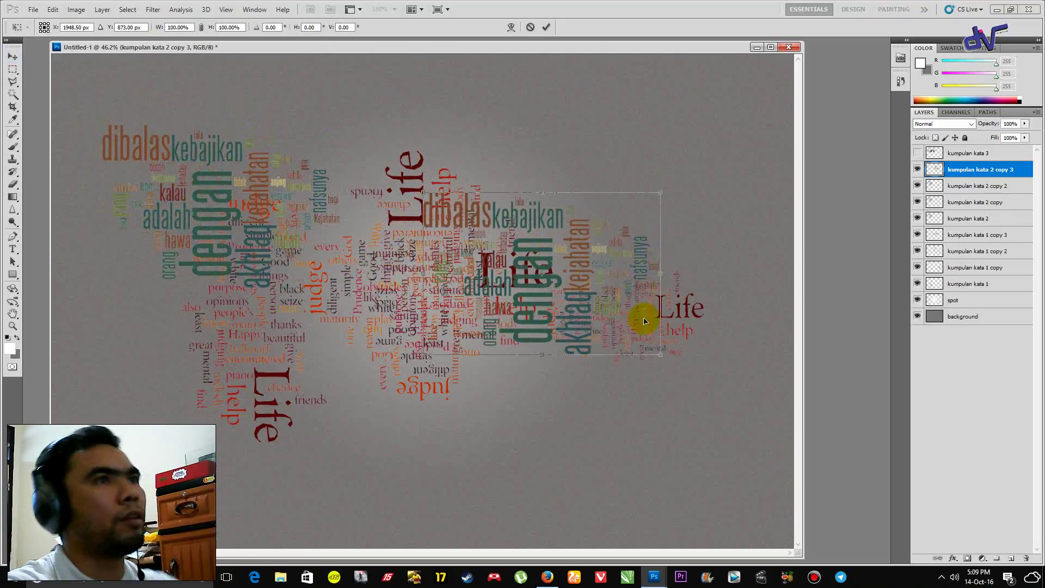
left_click_drag(660, 355, 595, 311)
left_click_drag(670, 208, 478, 129, "shift")
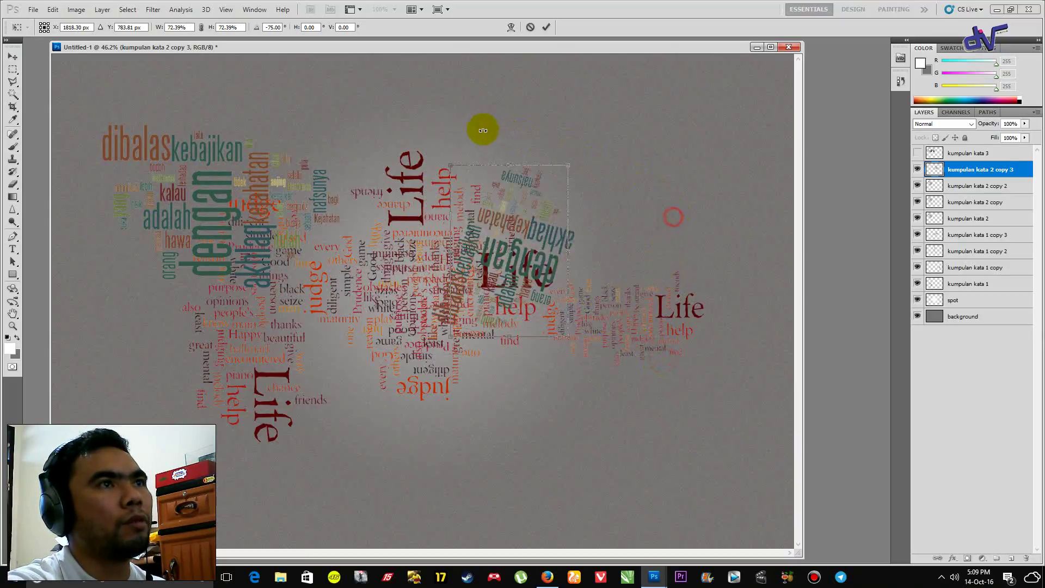
left_click_drag(534, 254, 627, 265)
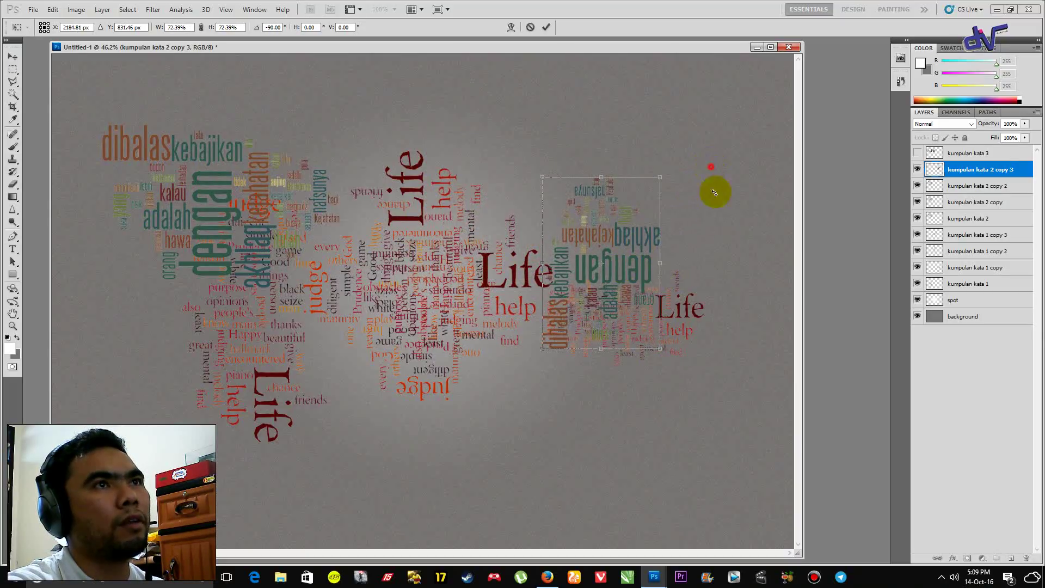
left_click_drag(712, 186, 457, 385, "shift")
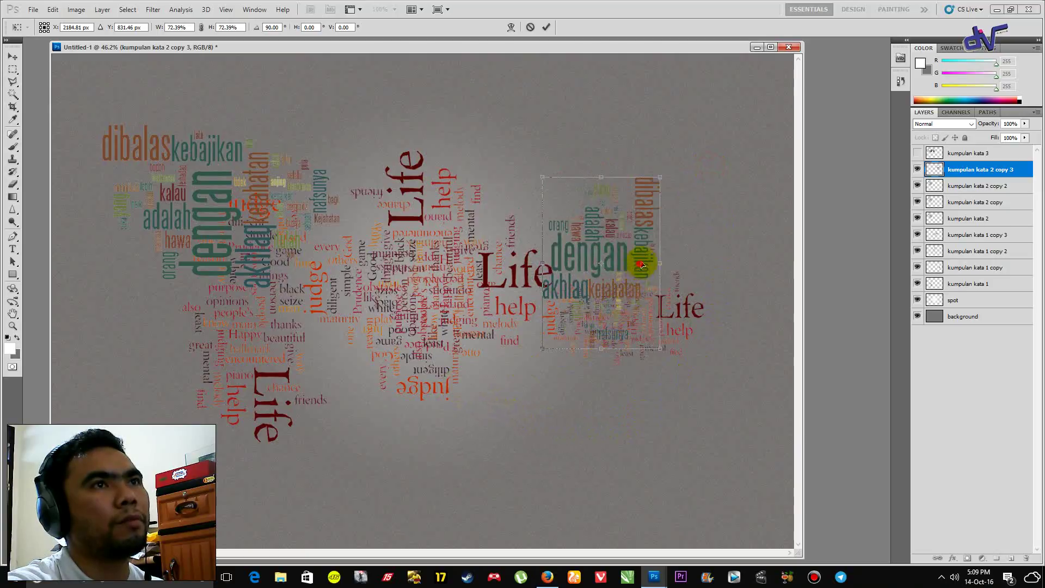
left_click_drag(643, 265, 656, 256)
key("Return")
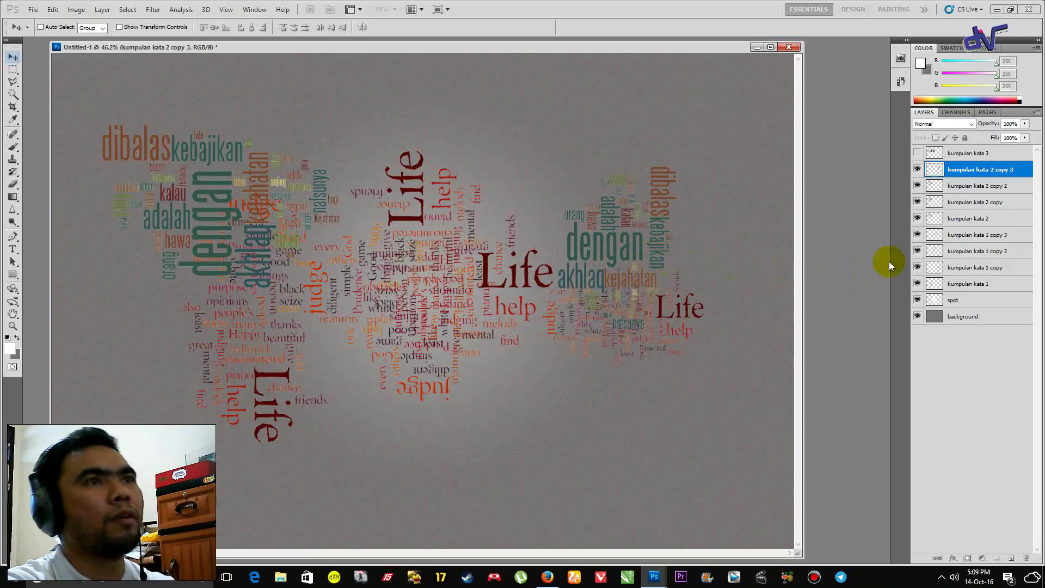
Move kumpulan kata 2 copy 2 over the lower part of the central word clouds.
left_click(966, 186)
left_click_drag(244, 212, 520, 337)
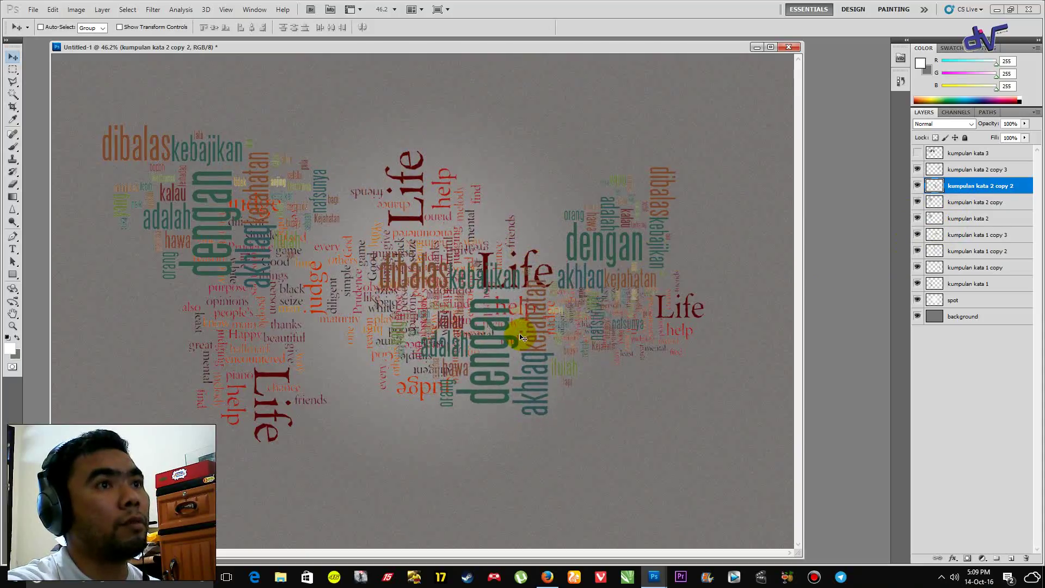
Scale kumpulan kata 2 copy to 72.67%, turn it upside down, and place it over the vertical word cloud on the canvas's left side.
left_click(986, 202)
left_click_drag(317, 160, 397, 180)
key("ctrl+t")
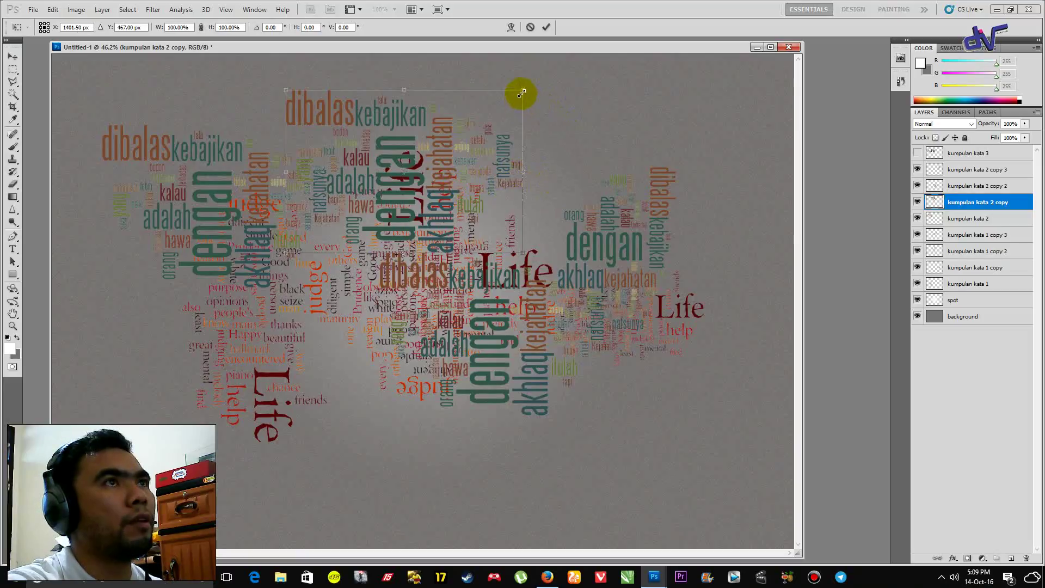
left_click_drag(522, 93, 458, 138)
left_click_drag(530, 177, 196, 222)
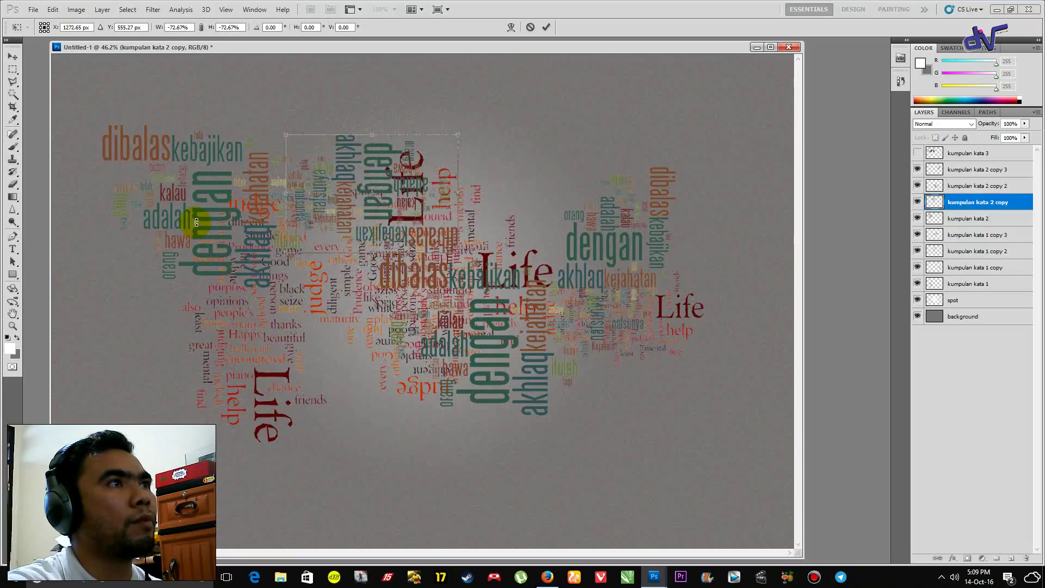
left_click_drag(318, 189, 211, 292)
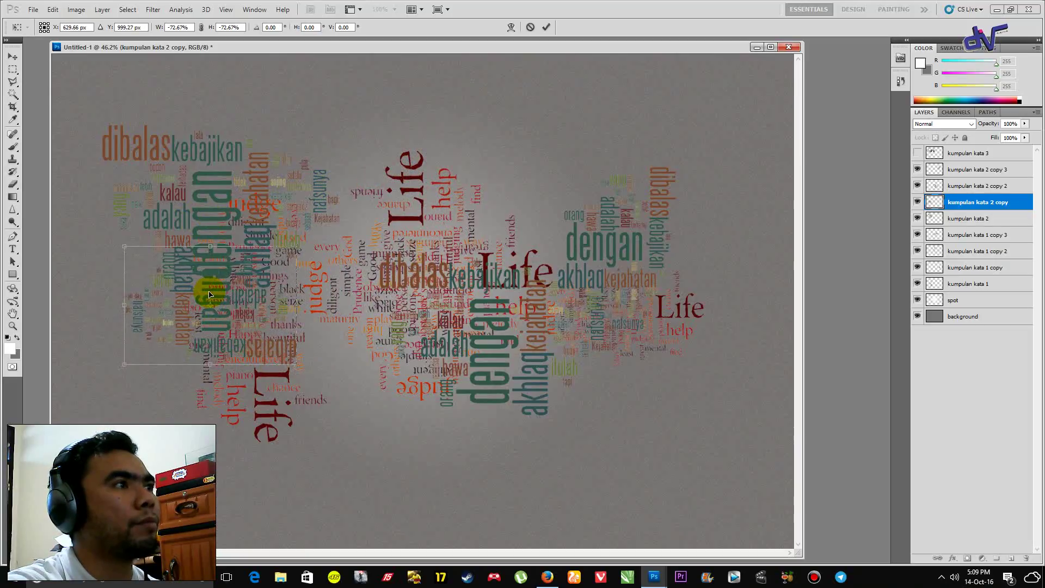
key("Return")
Move the original kumpulan kata 2 word cloud into the gap between the left and central clouds.
left_click(947, 218)
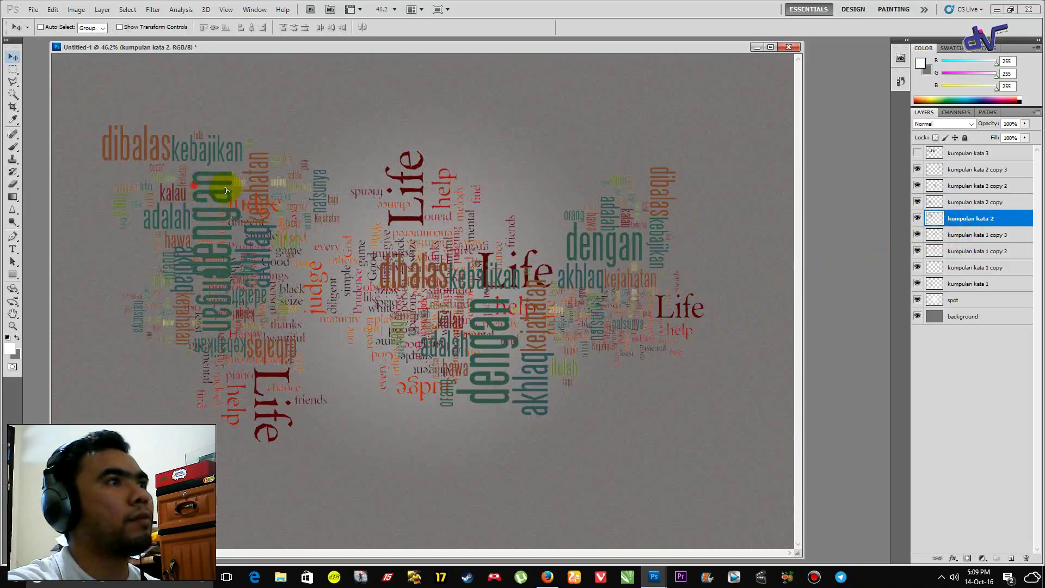
left_click_drag(193, 188, 319, 261)
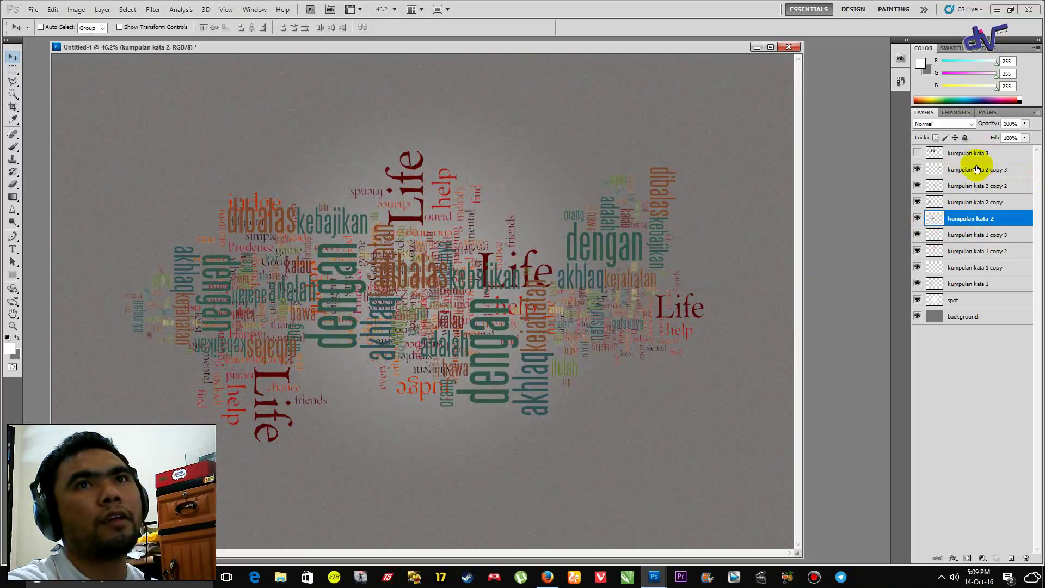
Show kumpulan kata 3, shift it slightly up toward the centre, and duplicate it three times.
left_click(919, 154)
left_click(961, 153)
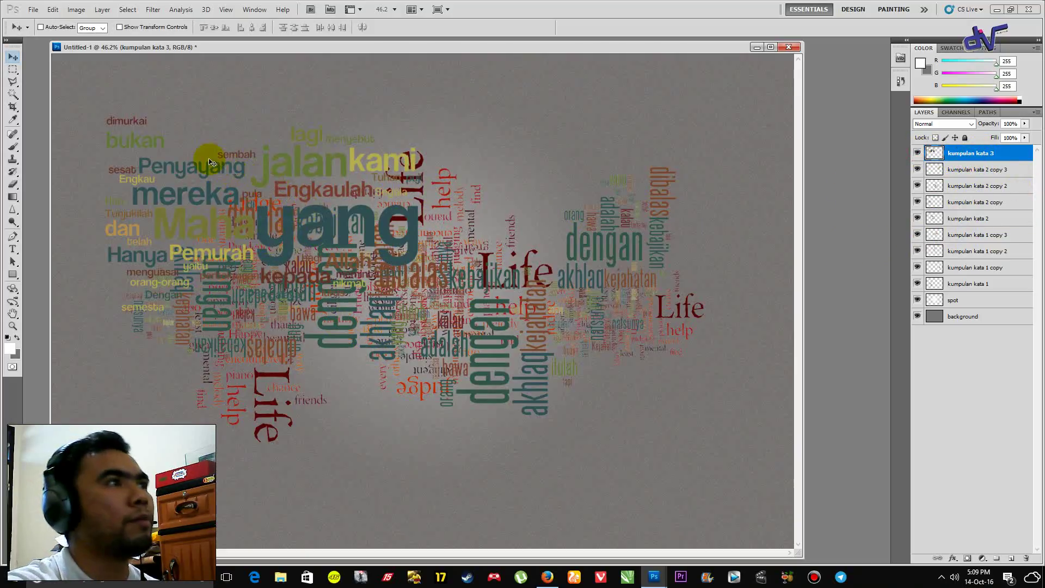
left_click_drag(212, 162, 259, 137)
key("ctrl+j")
key("ctrl+j")
key("ctrl+j")
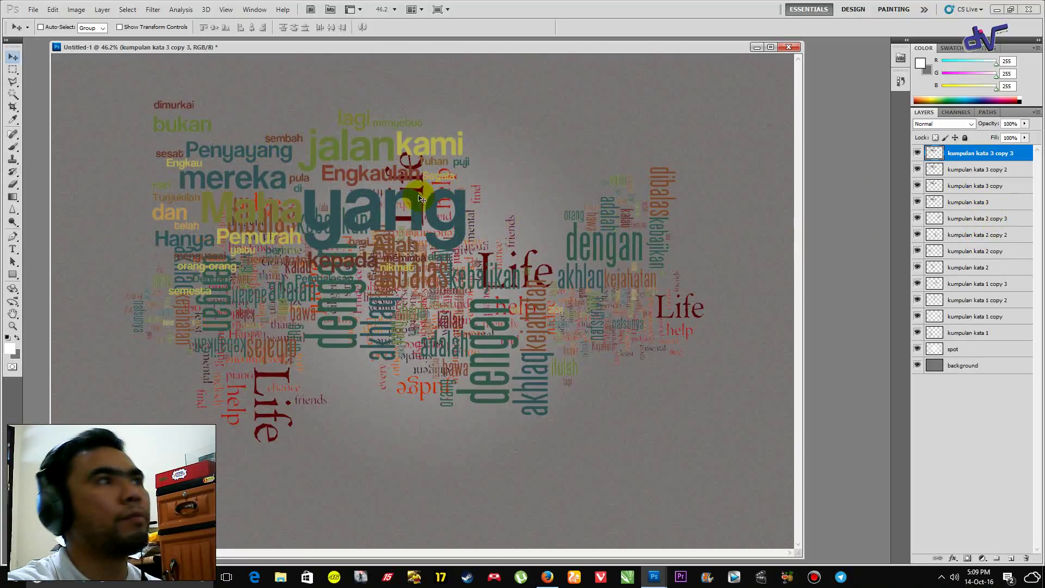
Scale kumpulan kata 3 copy 3 down proportionally and place it over the upper part of the right-hand word clouds.
left_click_drag(386, 200, 592, 266)
key("ctrl+t")
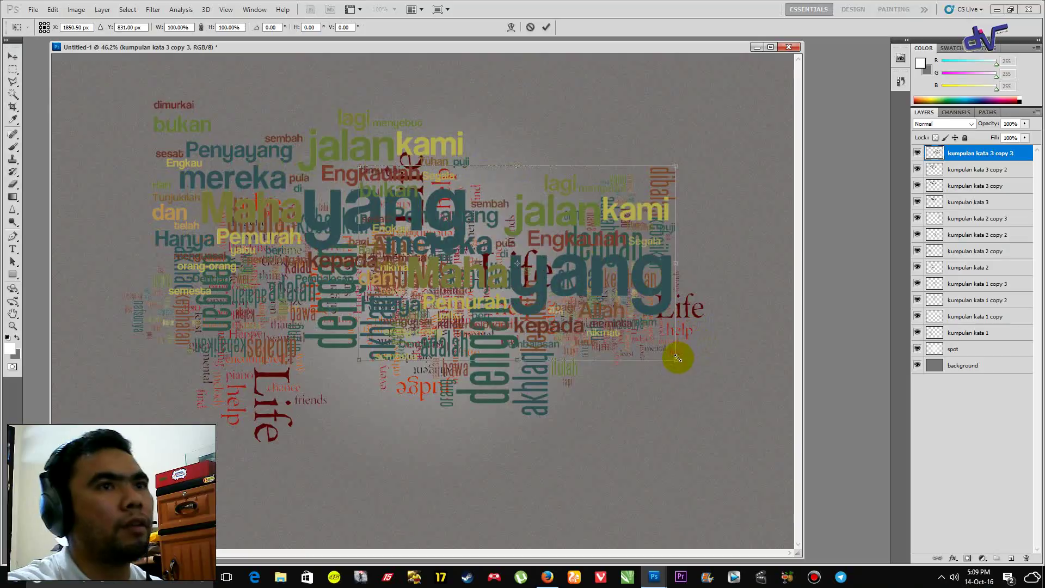
left_click_drag(678, 358, 547, 293)
left_click_drag(485, 217, 554, 246)
key("Return")
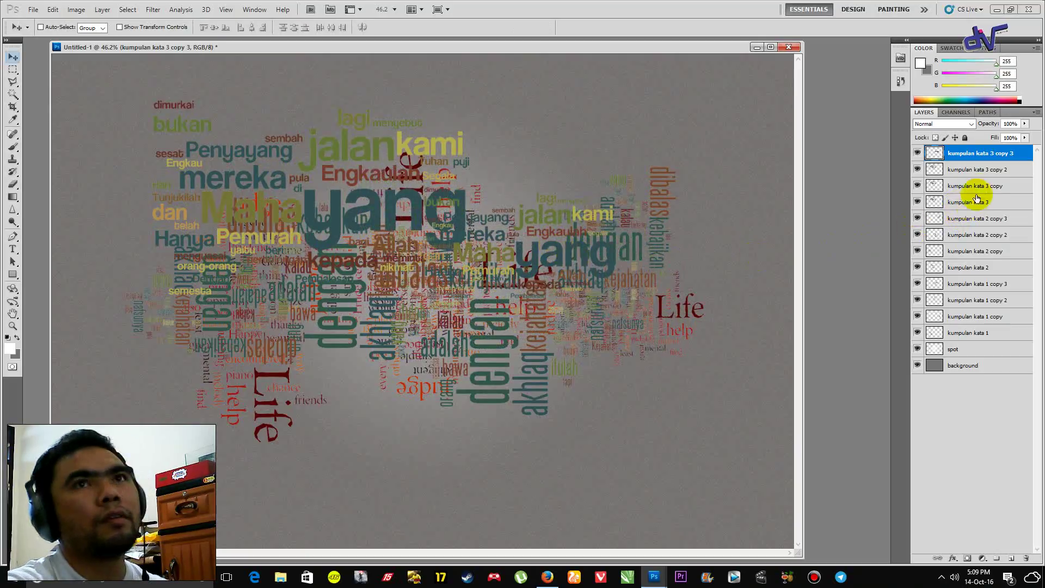
Scale kumpulan kata 3 copy 2 to 59.81%, rotate it 90° counterclockwise, and place it over the lower area between the left and central clouds.
left_click(982, 173)
left_click_drag(351, 187, 345, 306)
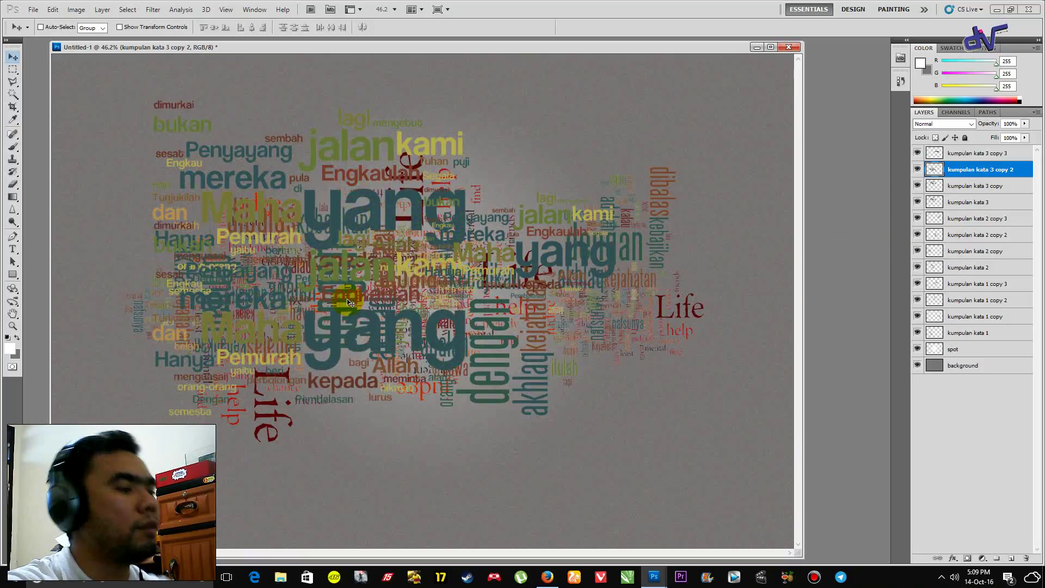
key("ctrl+t")
left_click_drag(152, 418, 293, 366)
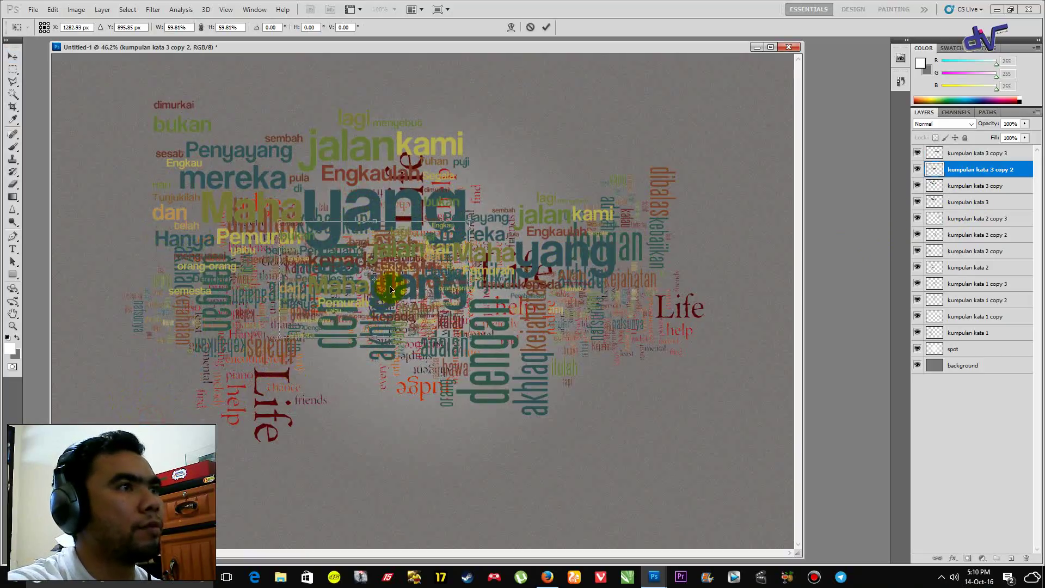
left_click_drag(391, 291, 357, 366)
left_click_drag(490, 374, 350, 274)
left_click_drag(342, 353, 363, 357)
key("Return")
Scale kumpulan kata 3 copy to 43.99% and place it over the lower central word clouds, across the large vertical "dengan".
left_click(975, 186)
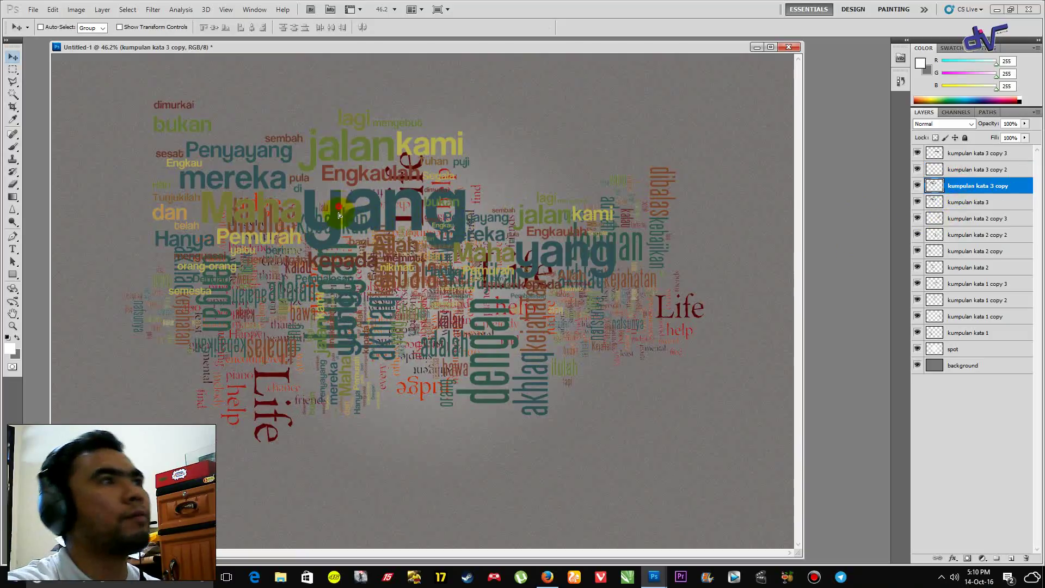
left_click_drag(338, 212, 379, 293)
key("ctrl+t")
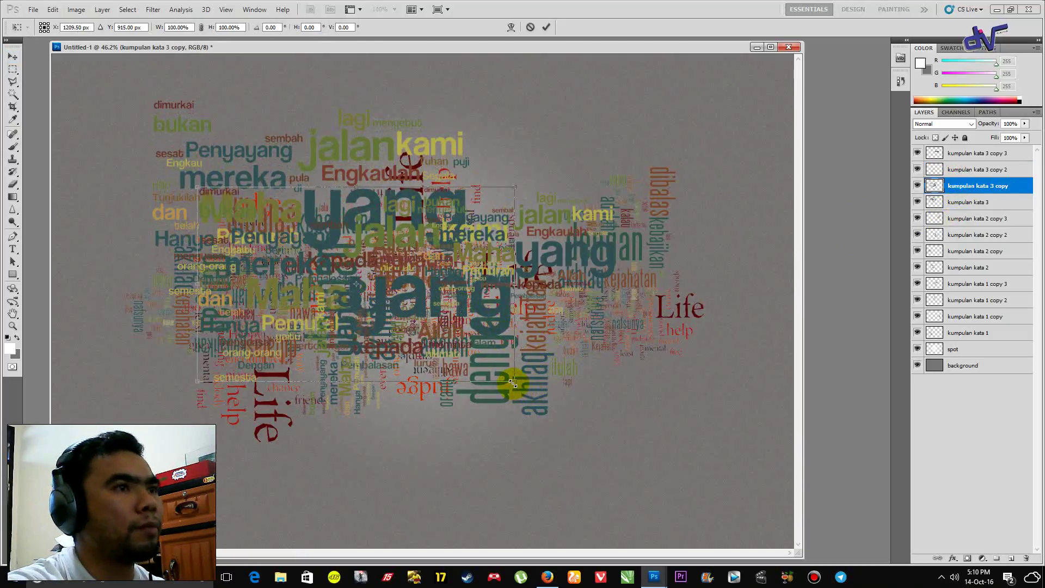
left_click_drag(514, 383, 358, 238)
left_click_drag(295, 235, 491, 324)
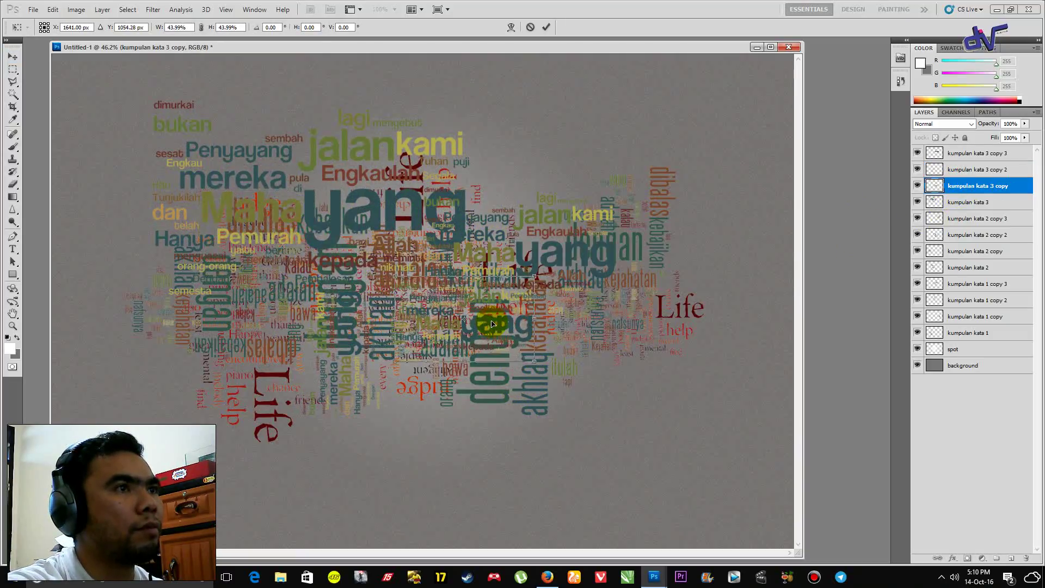
key("Return")
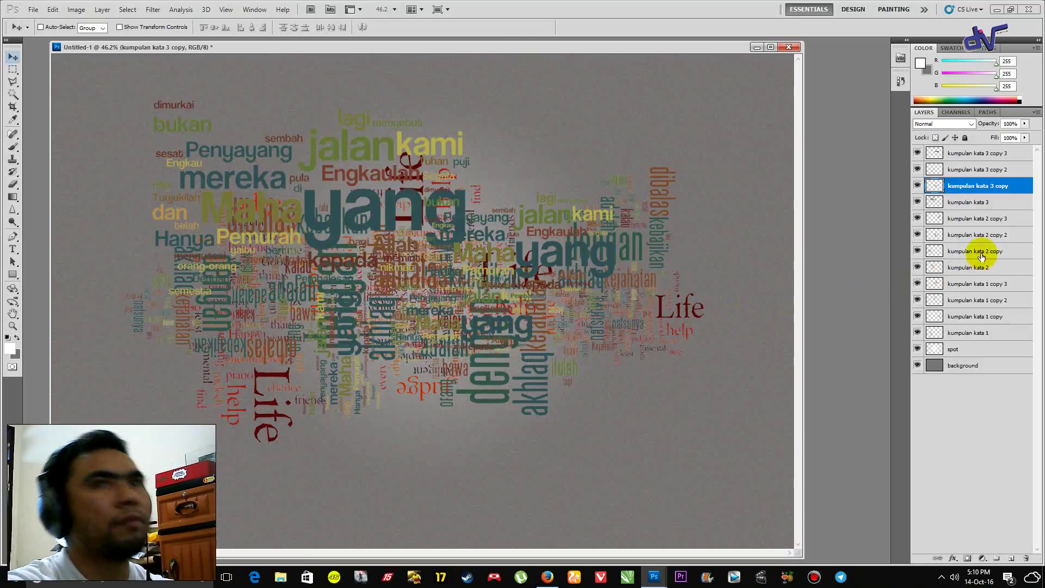
Scale the original kumpulan kata 3 to 47.81%, rotate it 90° clockwise, and place it over the upper part of the leftmost cloud.
left_click(978, 204)
left_click_drag(401, 210, 412, 346)
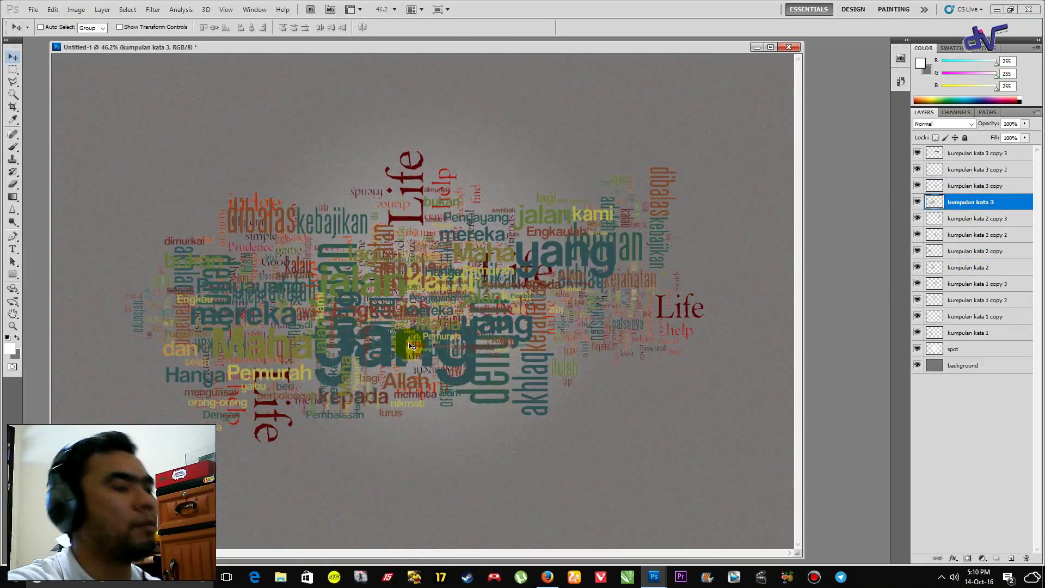
key("ctrl+t")
left_click_drag(481, 431, 320, 324)
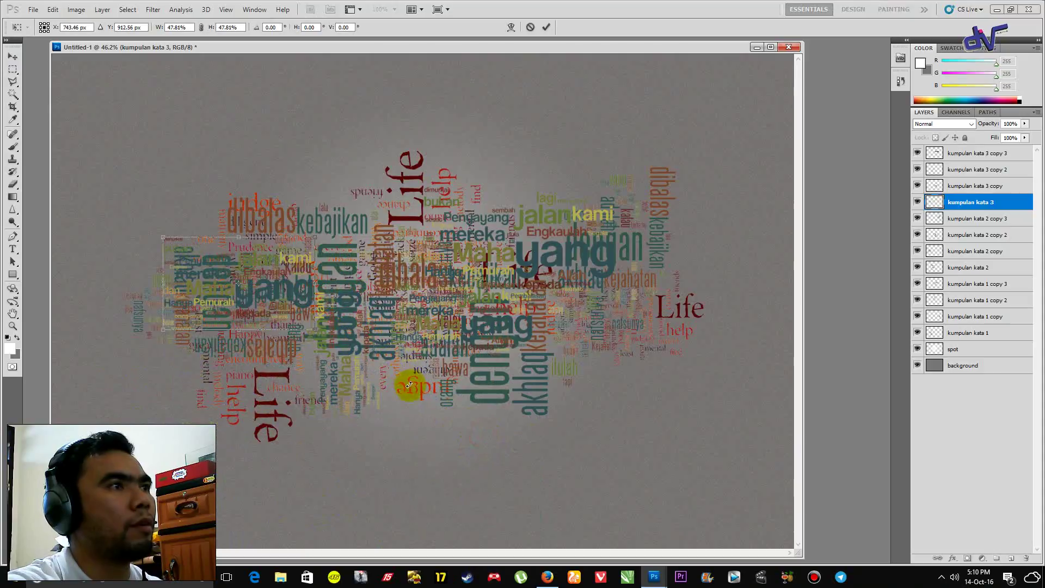
left_click_drag(408, 385, 296, 179)
left_click_drag(256, 285, 235, 218)
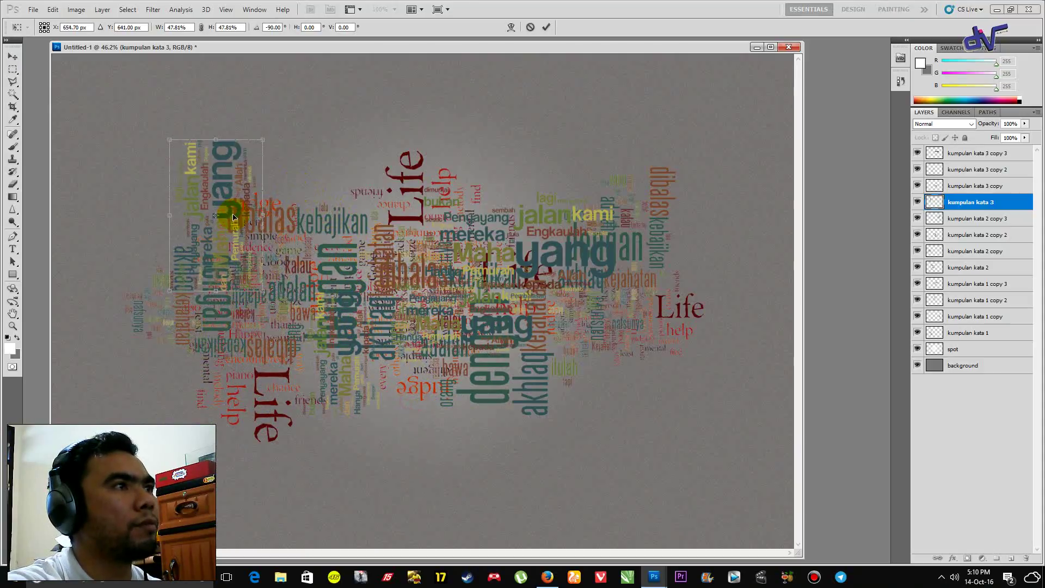
left_click_drag(329, 147, 56, 325)
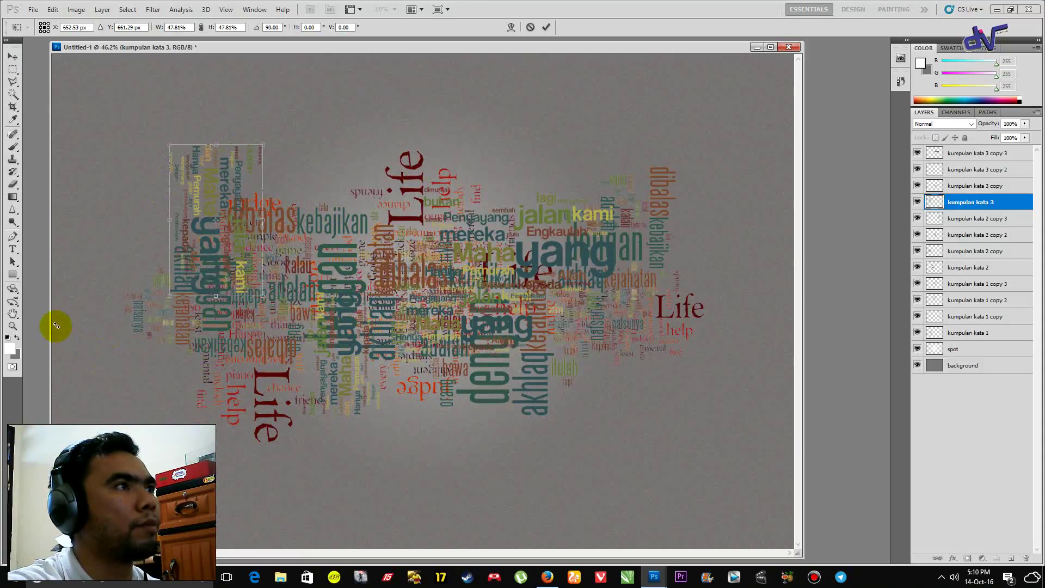
left_click_drag(222, 267, 217, 288)
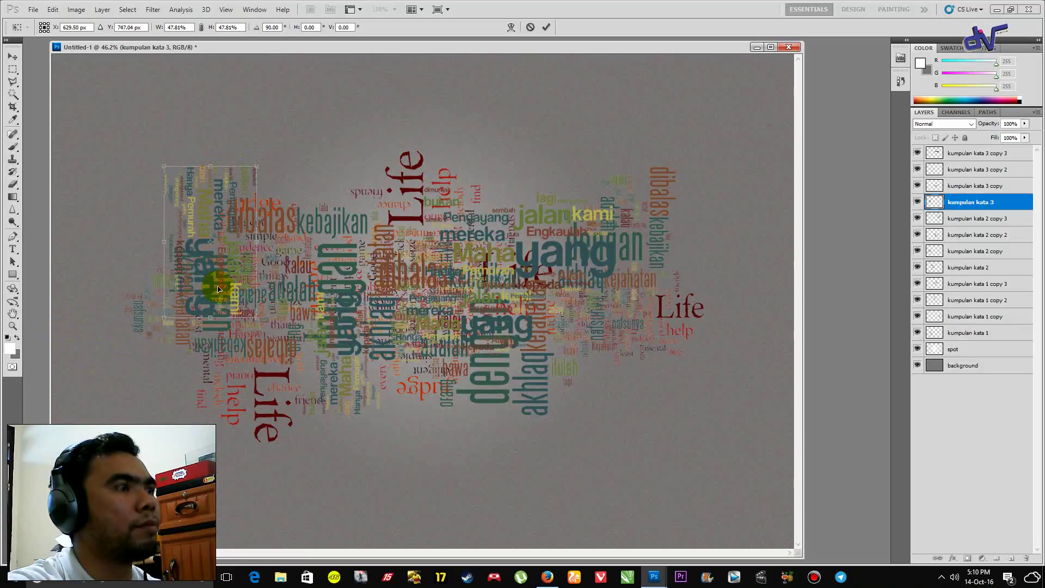
key("Return")
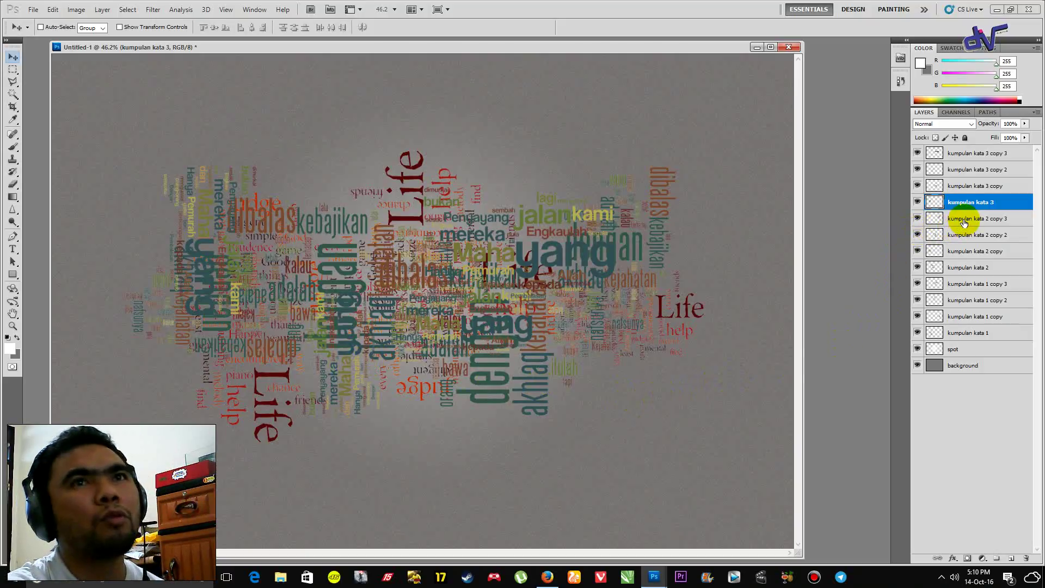
Duplicate kumpulan kata 3, rotate the copy so its words read horizontally, and place it over the upper part of the left-hand clouds.
key("ctrl+j")
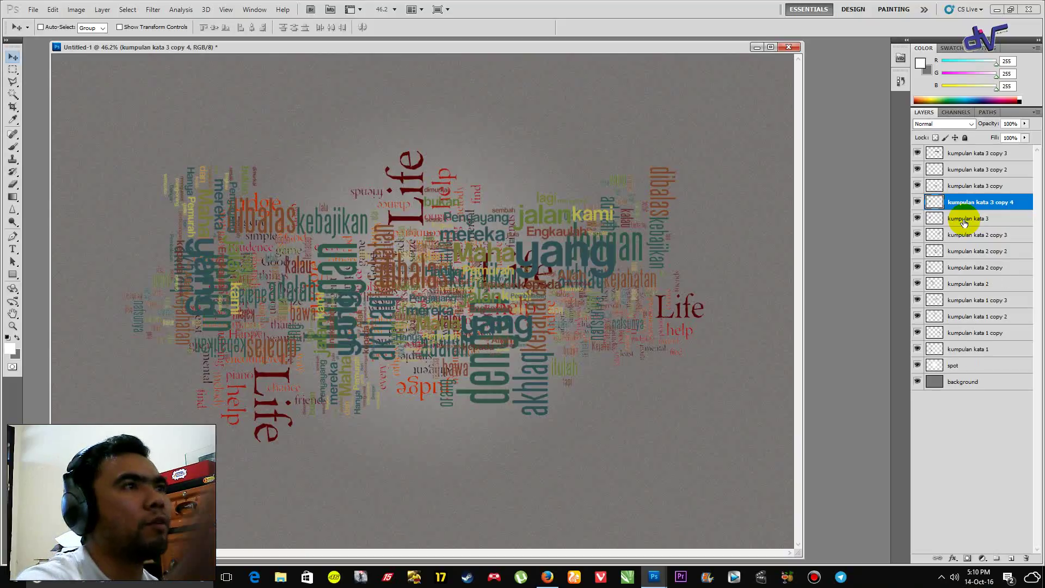
left_click_drag(319, 248, 563, 263)
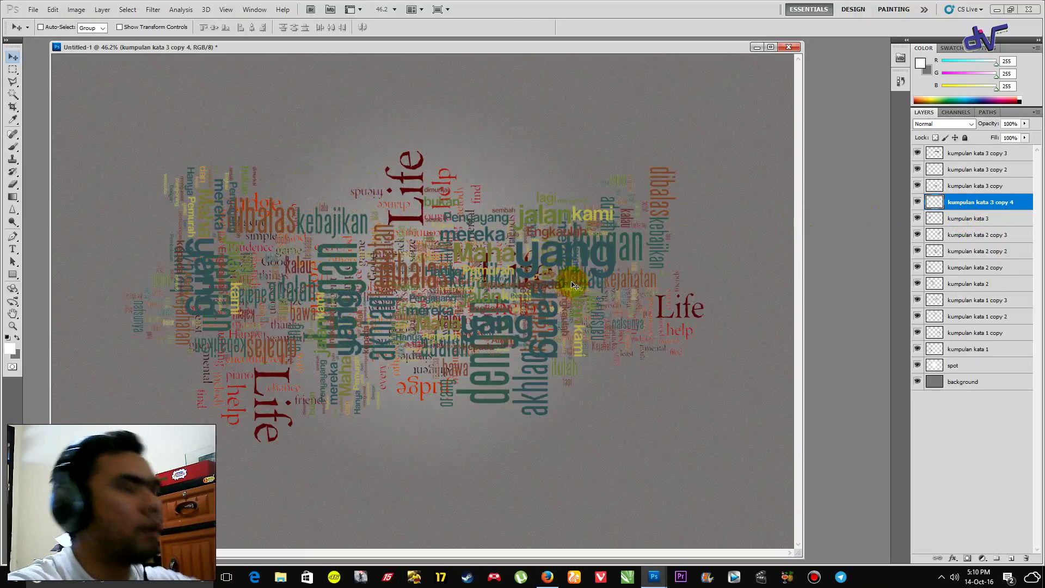
key("ctrl+t")
left_click_drag(635, 385, 652, 237)
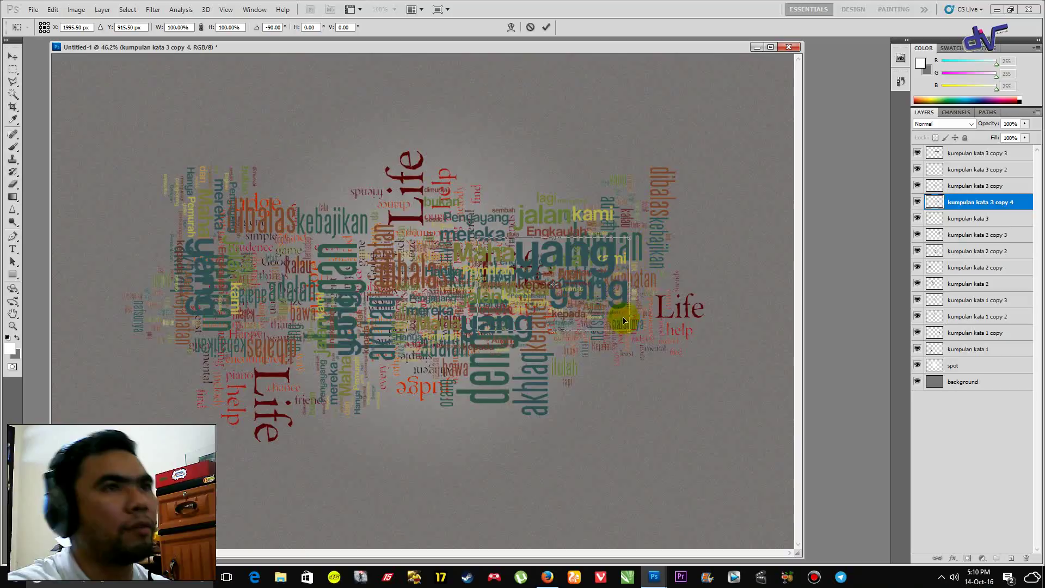
left_click_drag(624, 320, 421, 317)
left_click_drag(491, 201, 522, 387)
left_click_drag(384, 290, 217, 245)
key("Return")
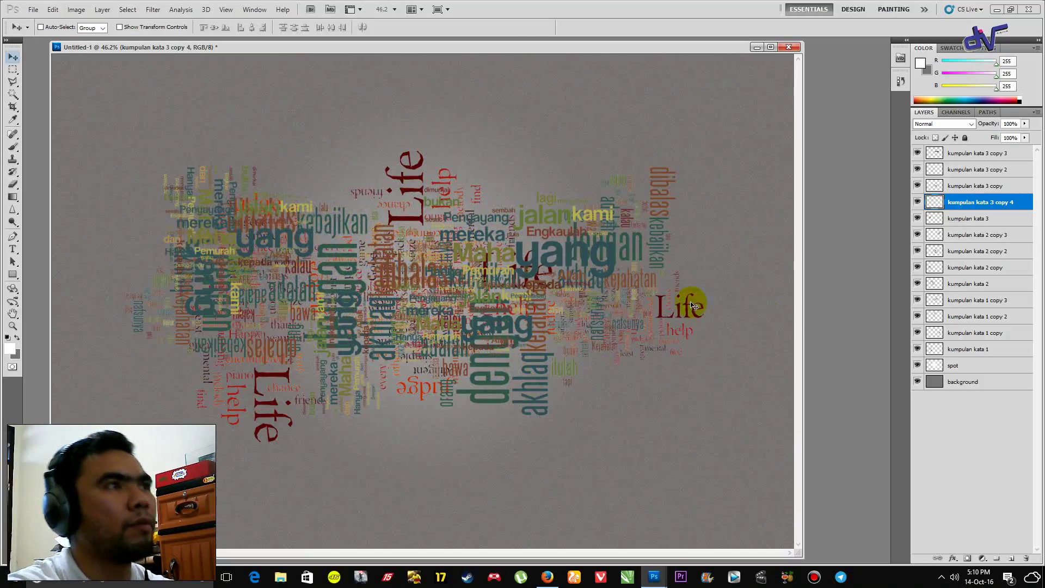
Duplicate kumpulan kata 2, scale the copy to 51.22%, and place it between the left and central word clouds.
left_click(959, 285)
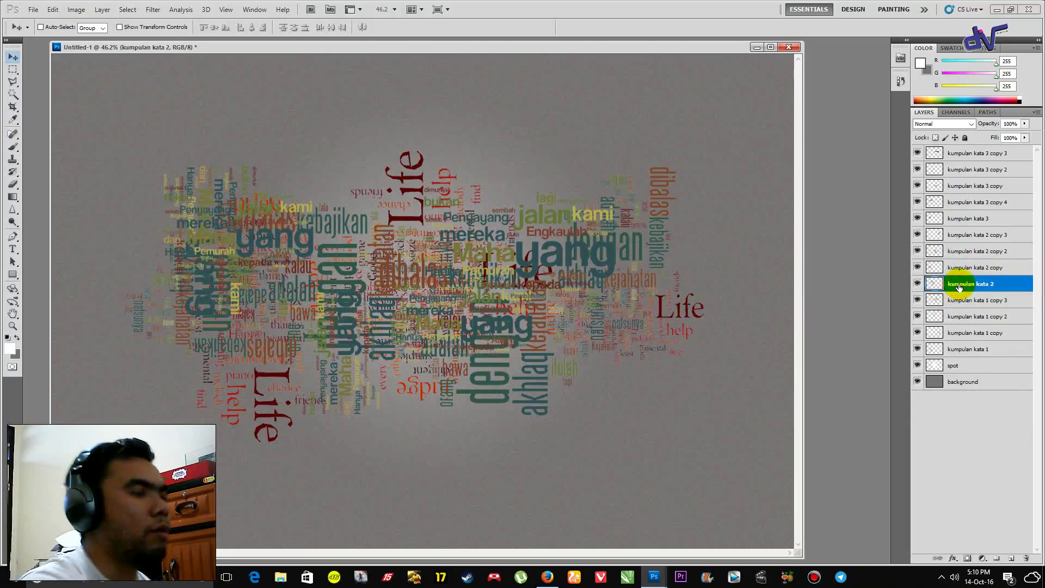
key("ctrl+j")
left_click_drag(271, 228, 357, 242)
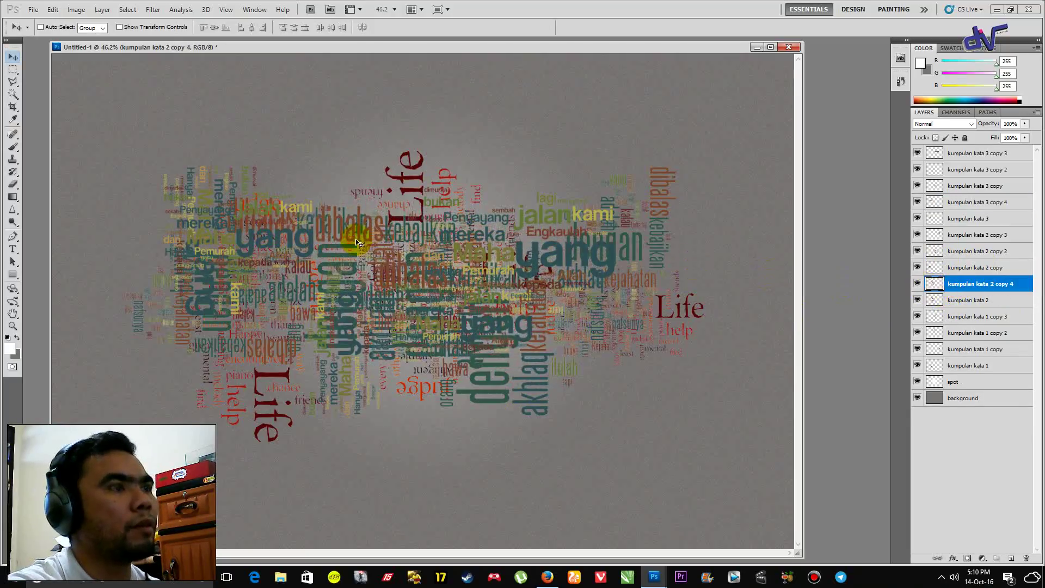
key("ctrl+t")
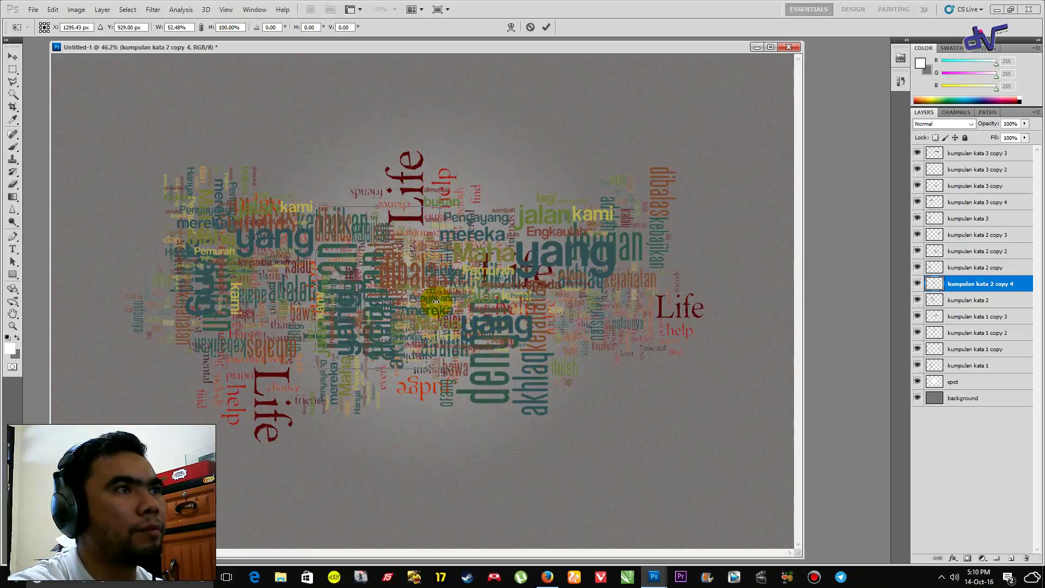
left_click_drag(553, 372, 326, 247)
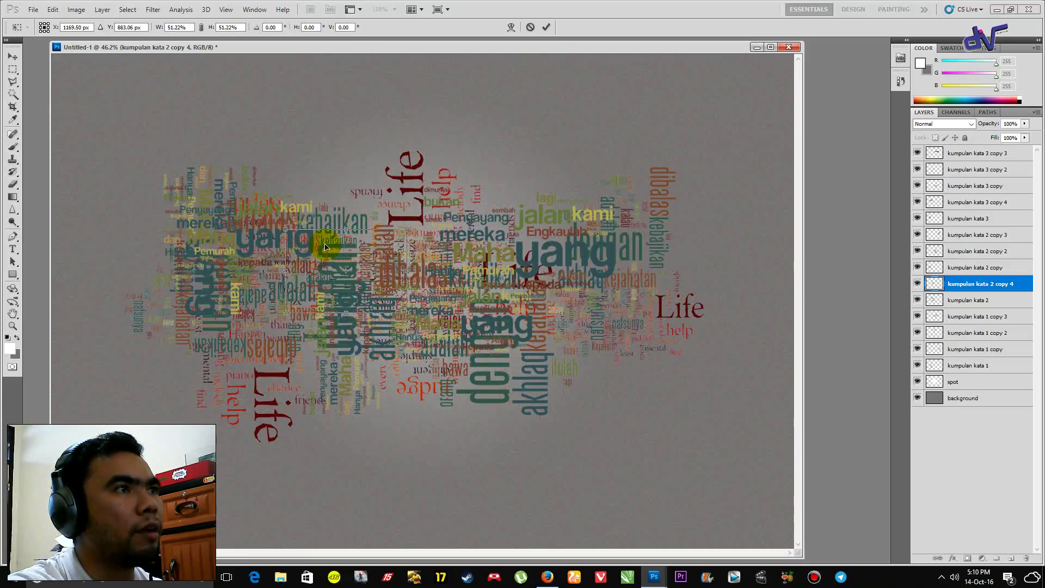
key("Return")
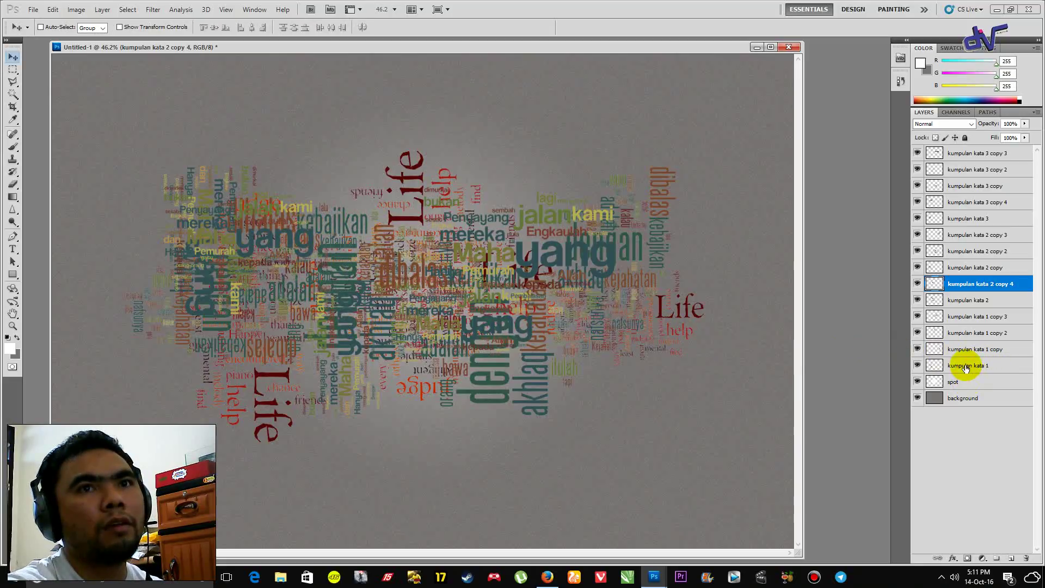
Duplicate kumpulan kata 1, rotate the copy to -90°, and place it over the lower central clouds with its large "Life" right of centre.
left_click(965, 367)
key("ctrl+j")
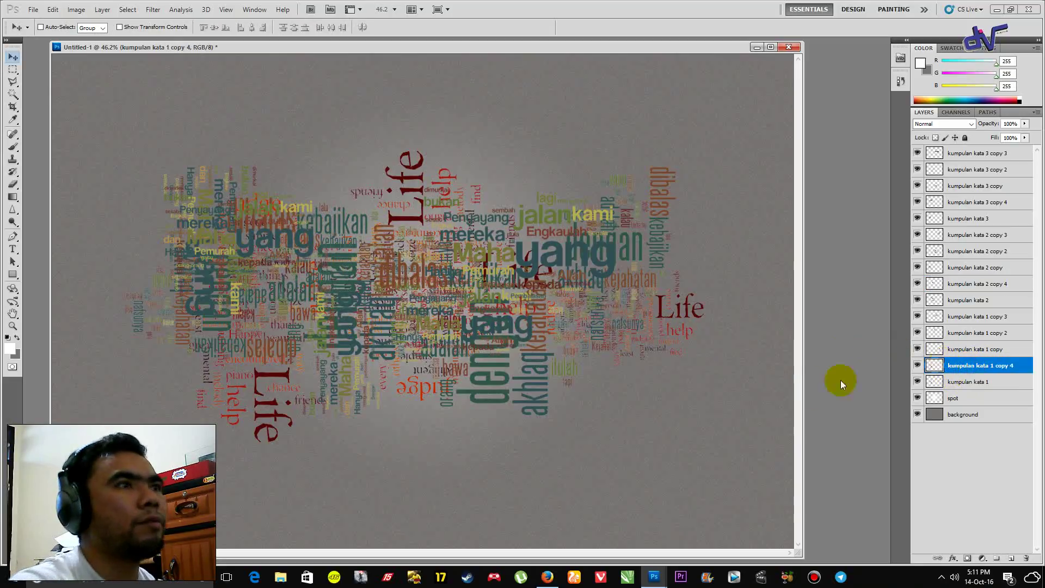
key("ctrl+shift+t")
key("ctrl+t")
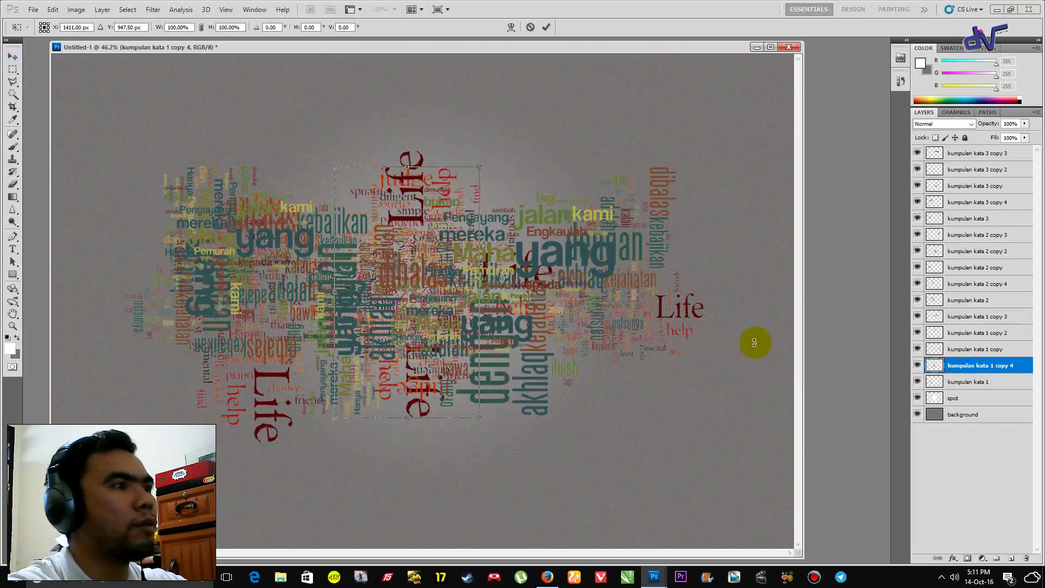
left_click_drag(754, 342, 673, 187)
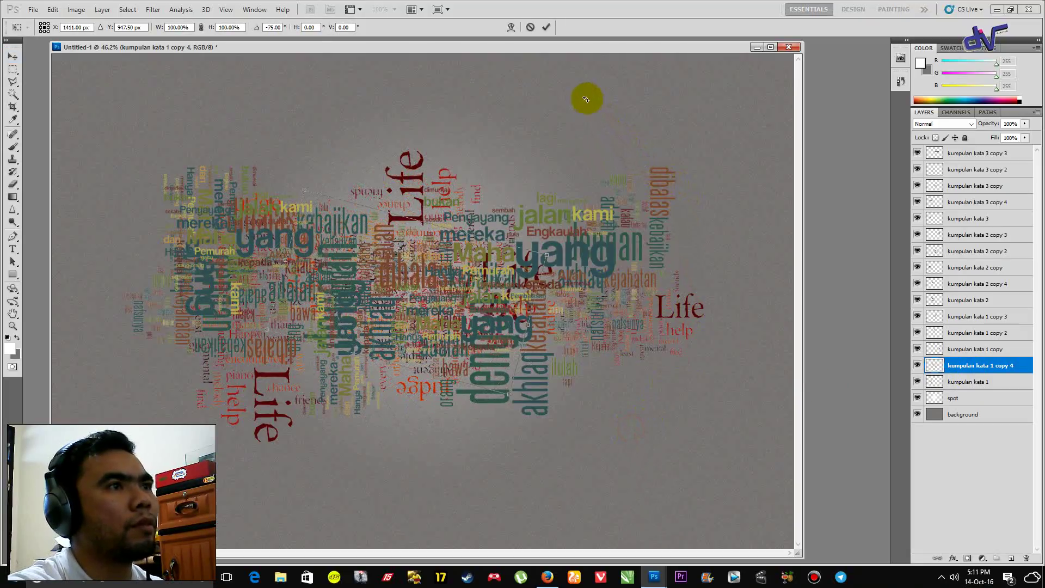
left_click_drag(635, 339, 638, 292)
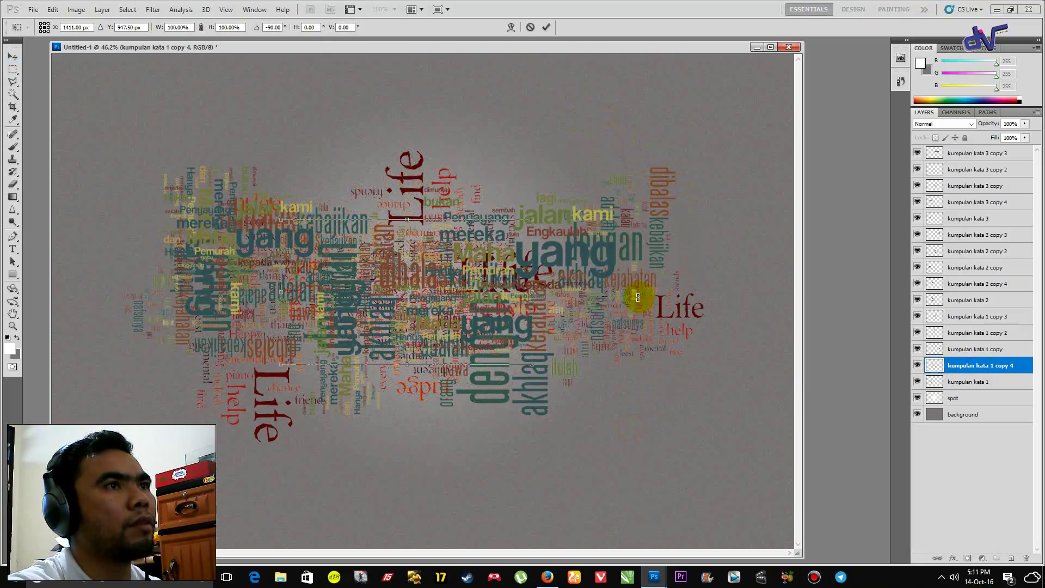
left_click_drag(386, 285, 430, 308)
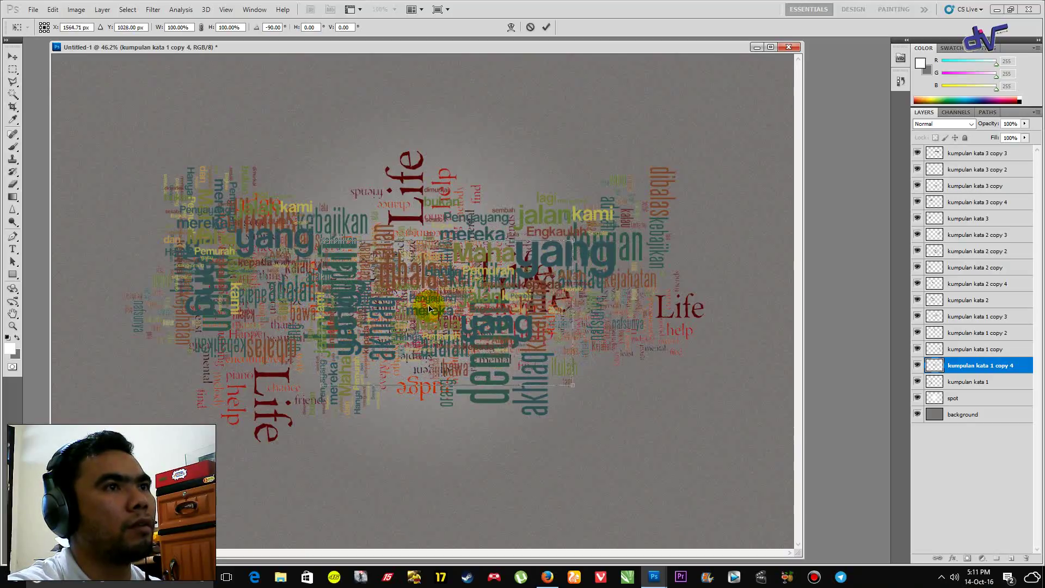
key("Return")
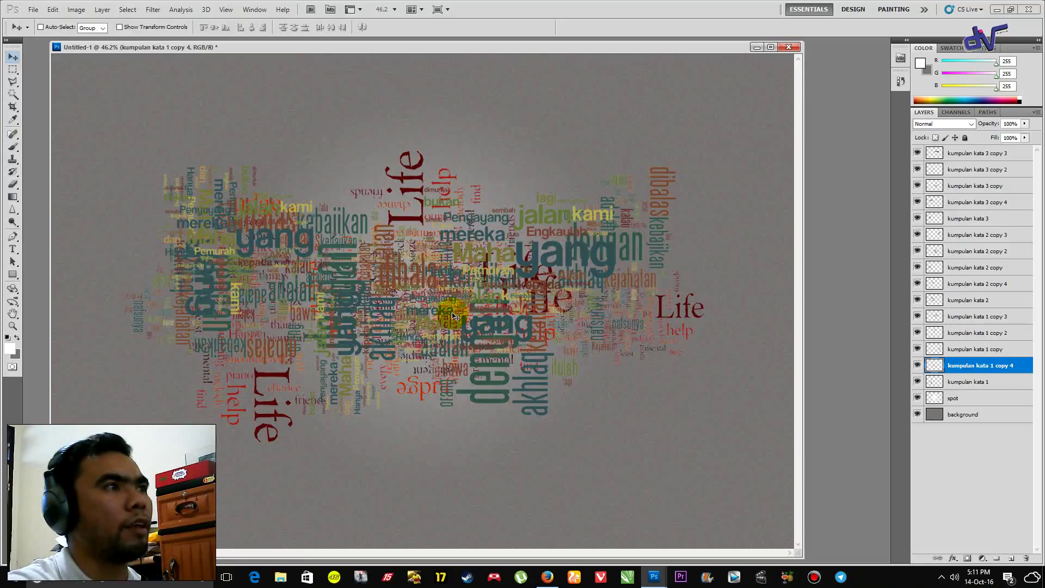
Shift the original kumpulan kata 1 word cloud slightly right, towards the central clouds.
left_click(968, 382)
left_click_drag(286, 275, 312, 275)
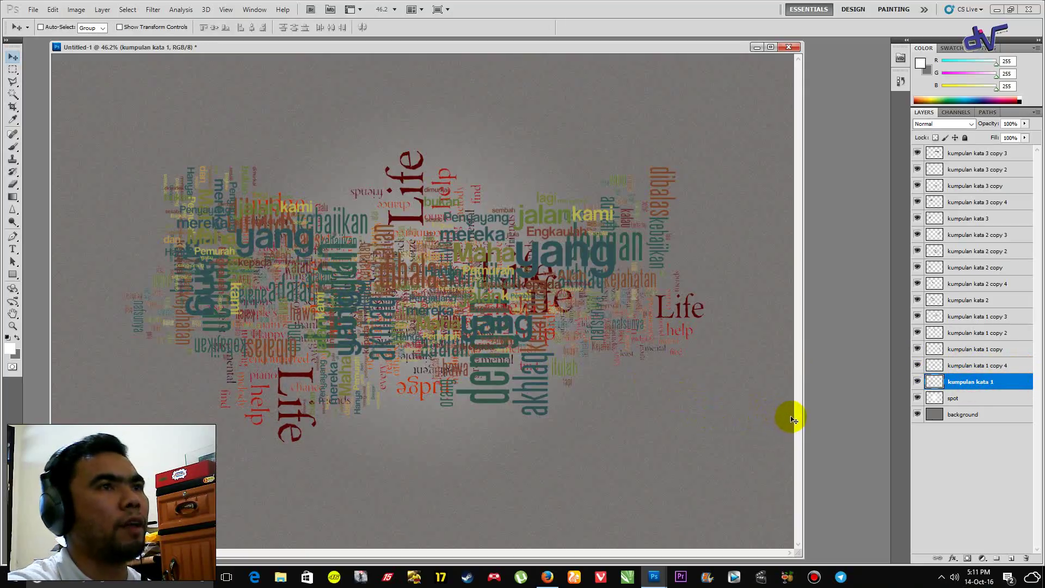
Review the stack of word-cloud layers from kumpulan kata 3 copy 3 down to kumpulan kata 1.
left_click(981, 154)
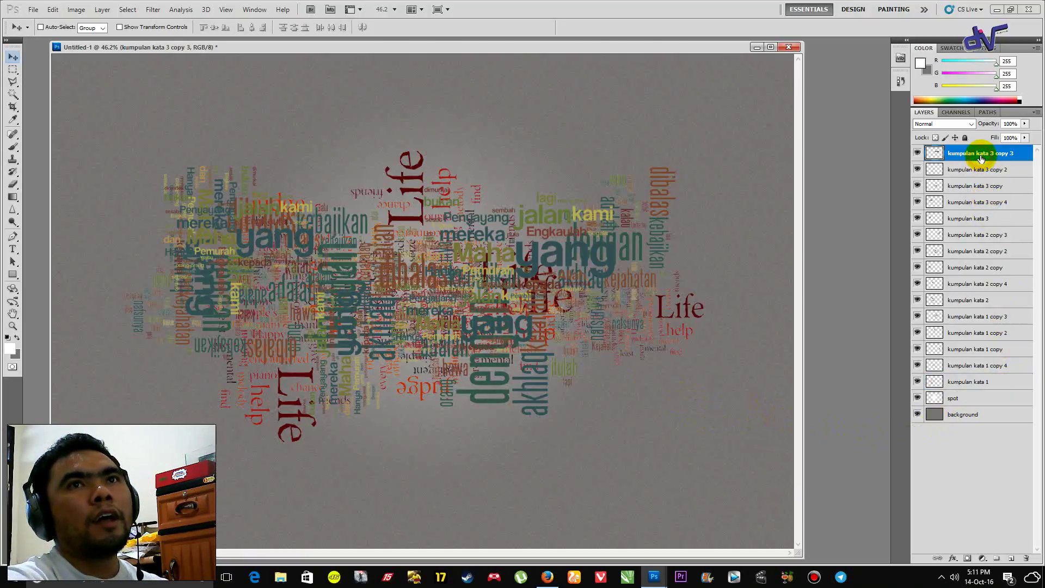
left_click(978, 171)
left_click(974, 202)
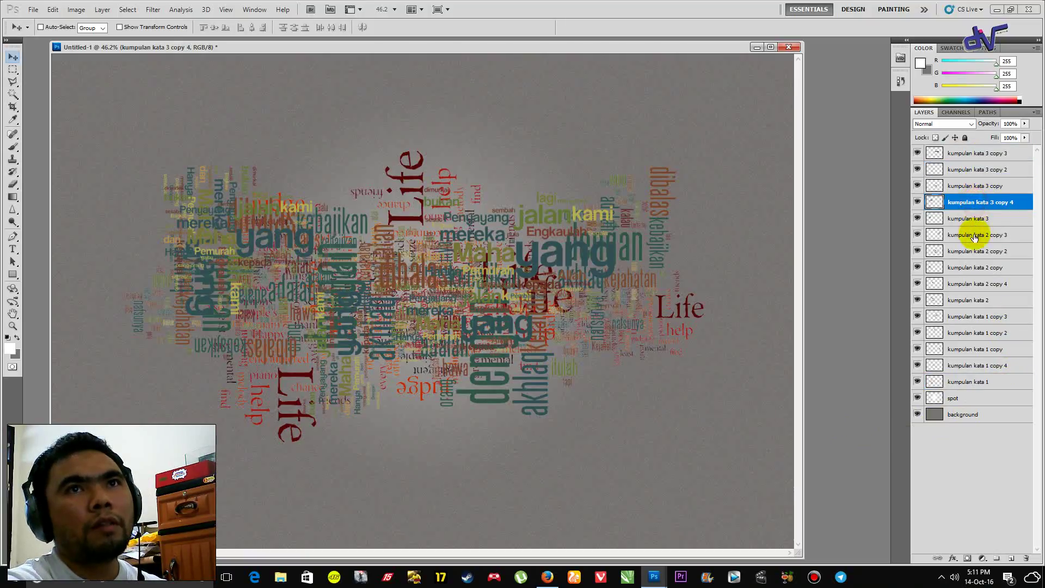
left_click(972, 234)
left_click(972, 270)
left_click(974, 302)
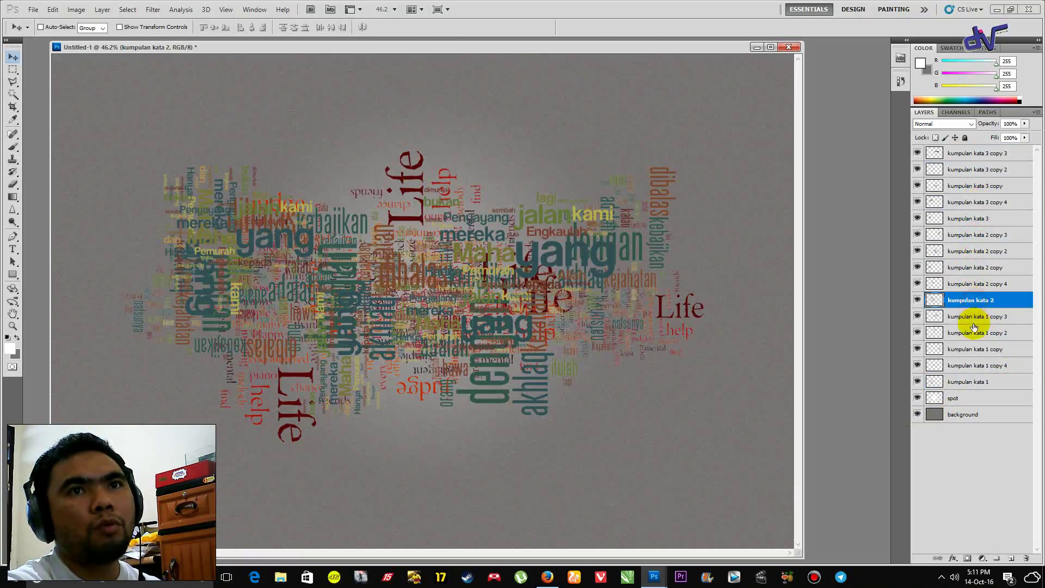
left_click(975, 335)
left_click(978, 365)
left_click(980, 386)
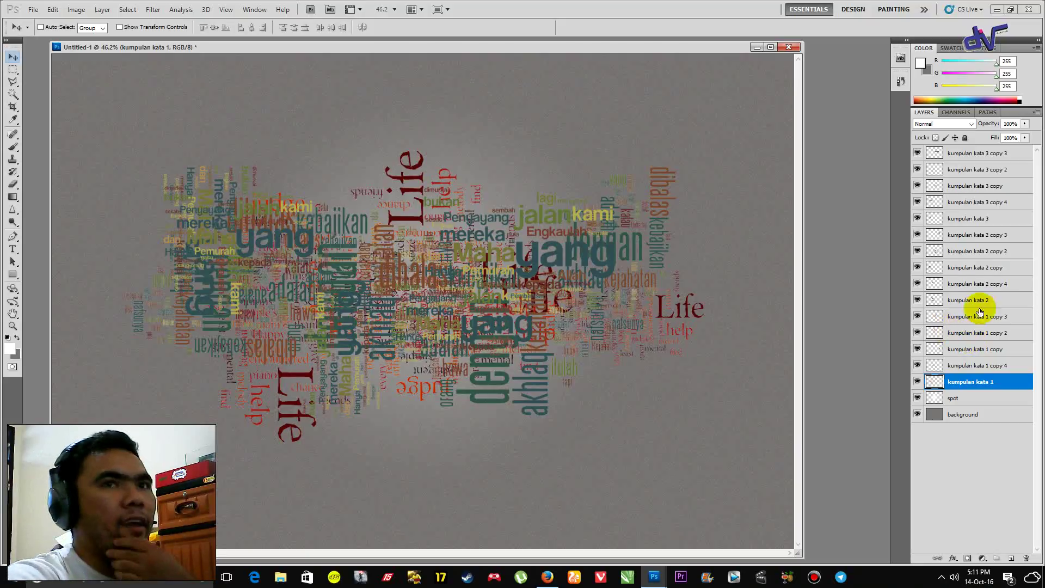
Merge all the word-cloud layers, from kumpulan kata 3 copy 3 down to kumpulan kata 1, into one layer.
left_click(977, 159)
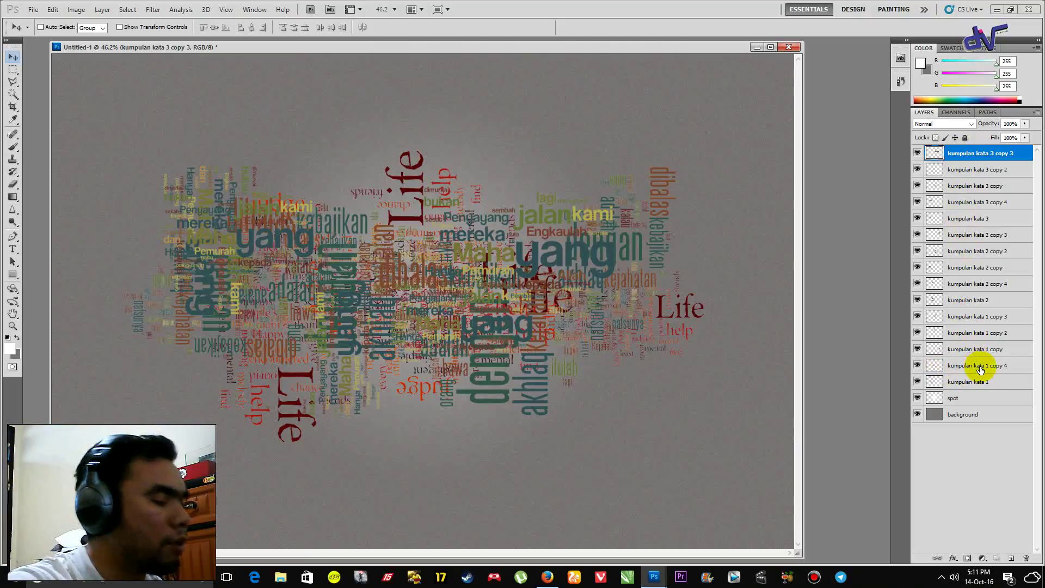
left_click(968, 384, "shift")
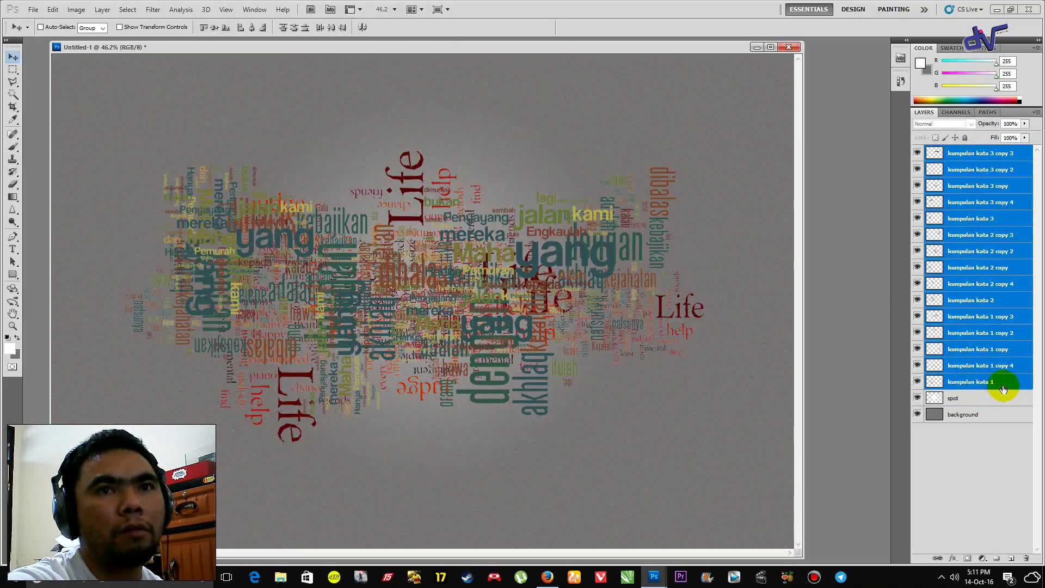
right_click(971, 383)
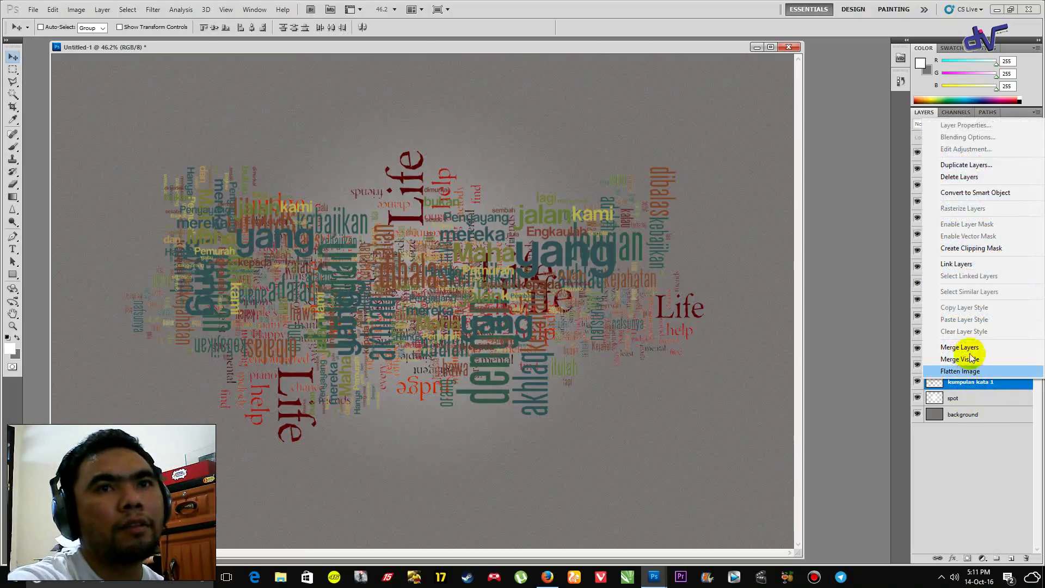
key("Escape")
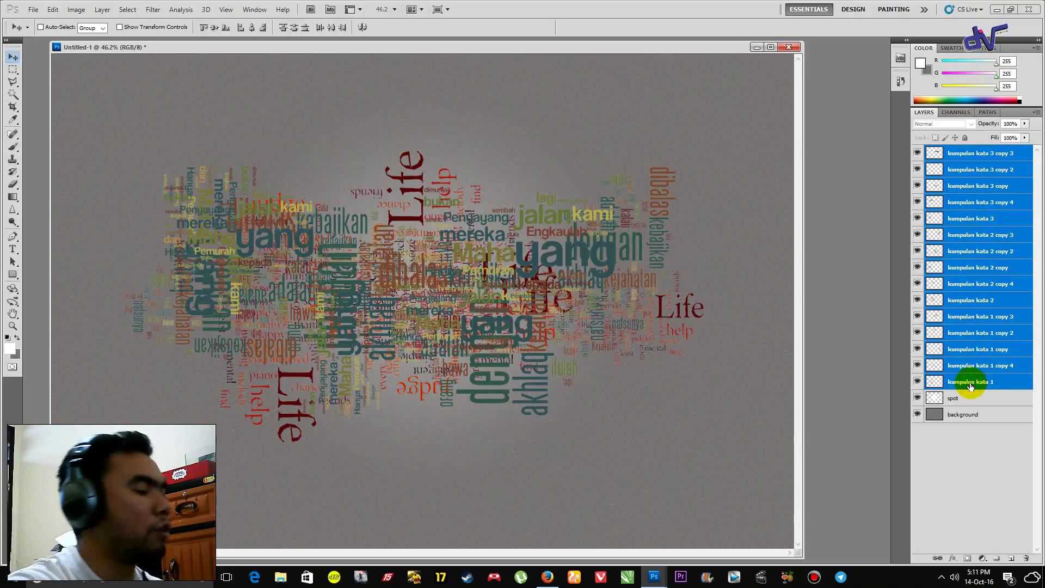
key("ctrl+e")
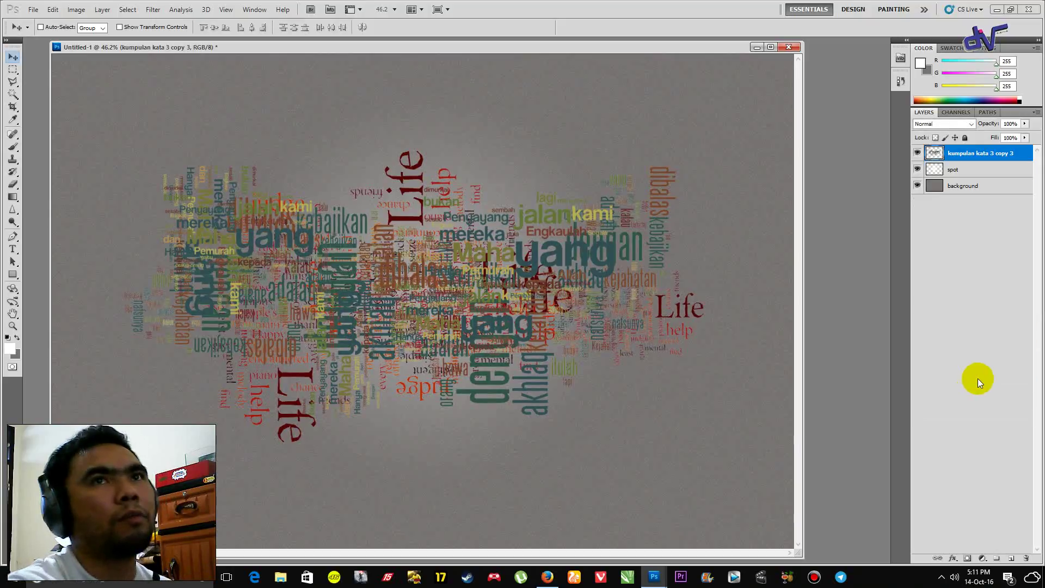
Rename the merged word-cloud layer as "kumpulan kata -kata".
double_click(960, 155)
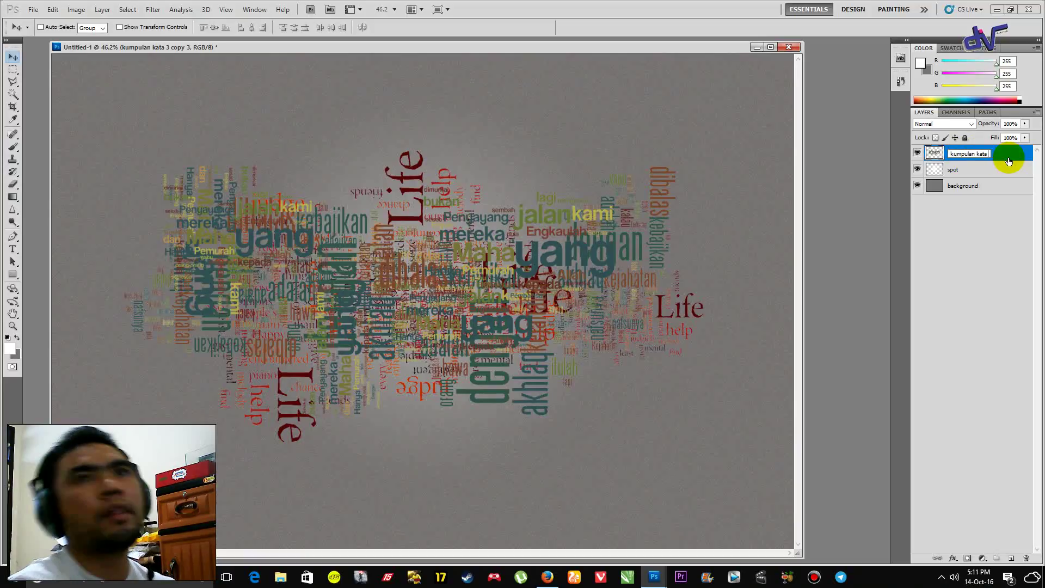
type("-kata")
key("Return")
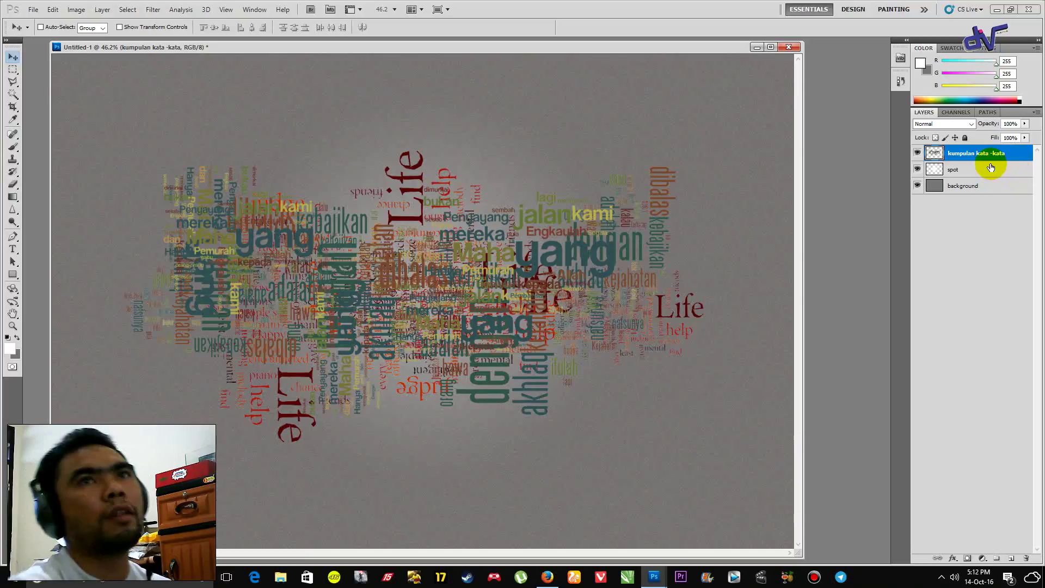
Scale the kumpulan kata -kata layer down slightly and recentre it over the light spot.
left_click(1009, 197)
left_click(972, 166)
left_click(974, 154)
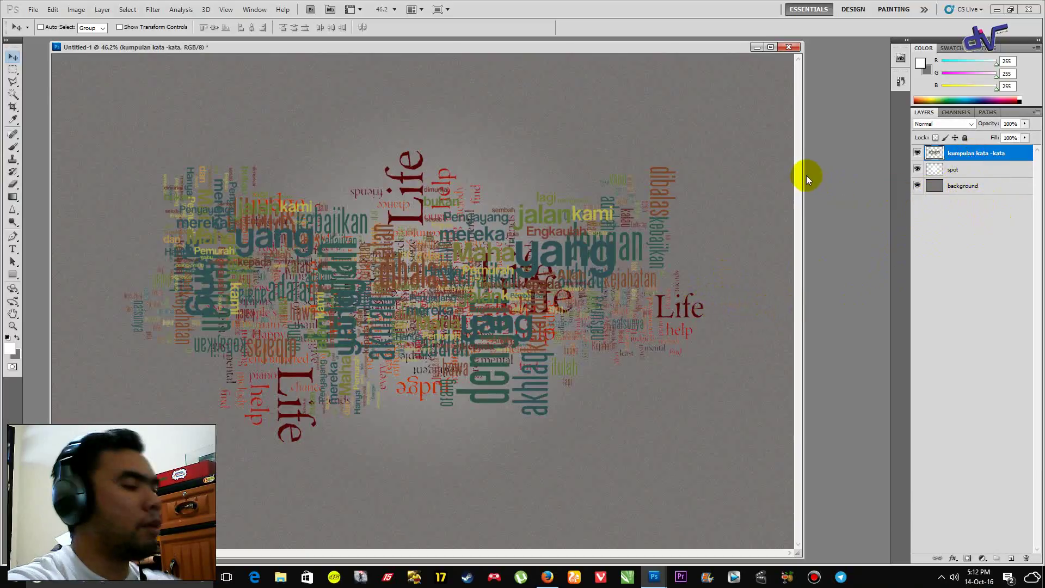
key("ctrl+t")
left_click_drag(704, 152, 661, 183)
key("Return")
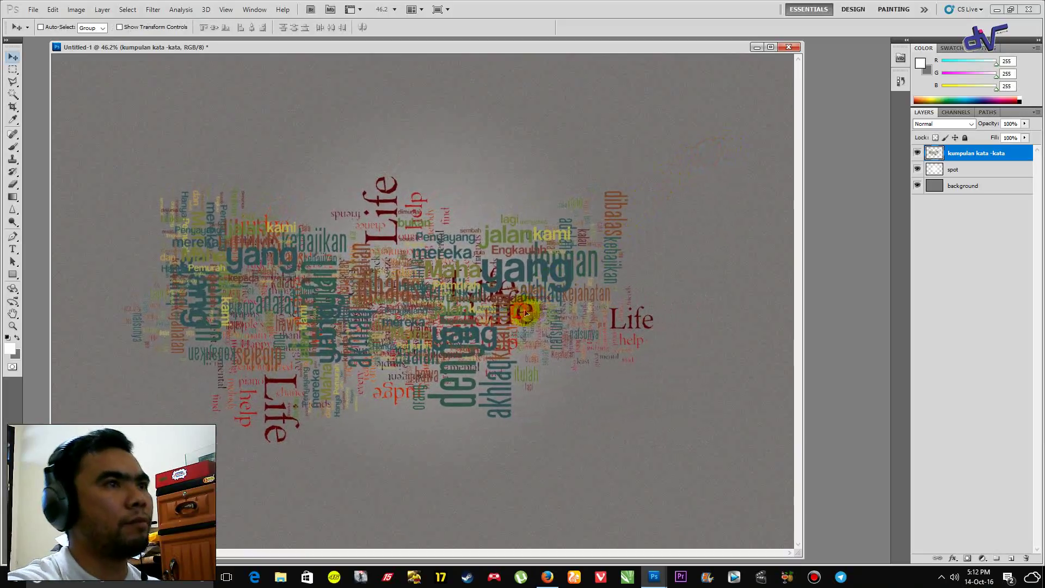
left_click_drag(524, 310, 550, 316)
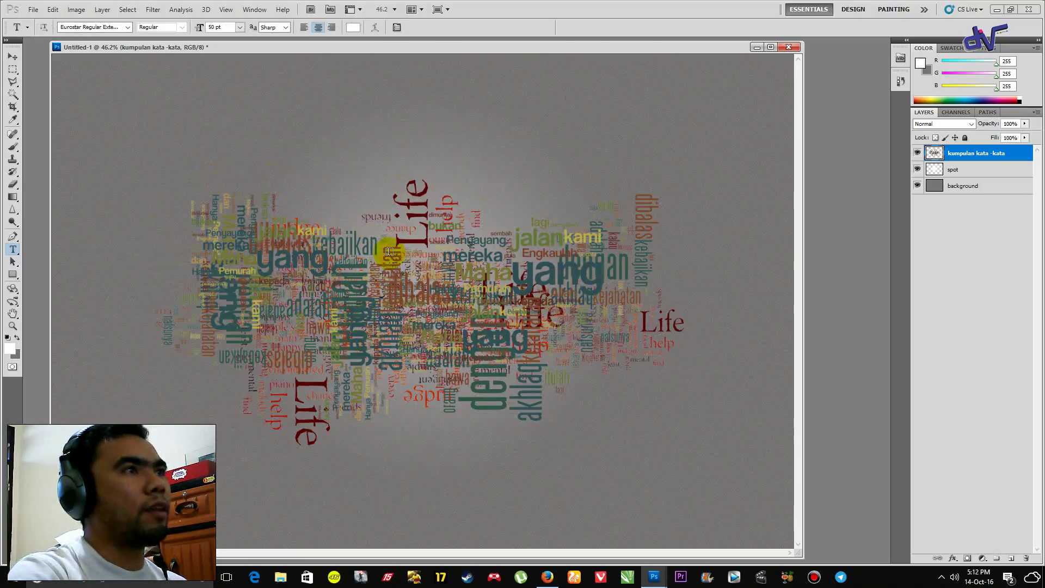
Add a white 50 pt text layer over the word cloud with the name in capitals, set in Eurostar Black Extended.
left_click(248, 309)
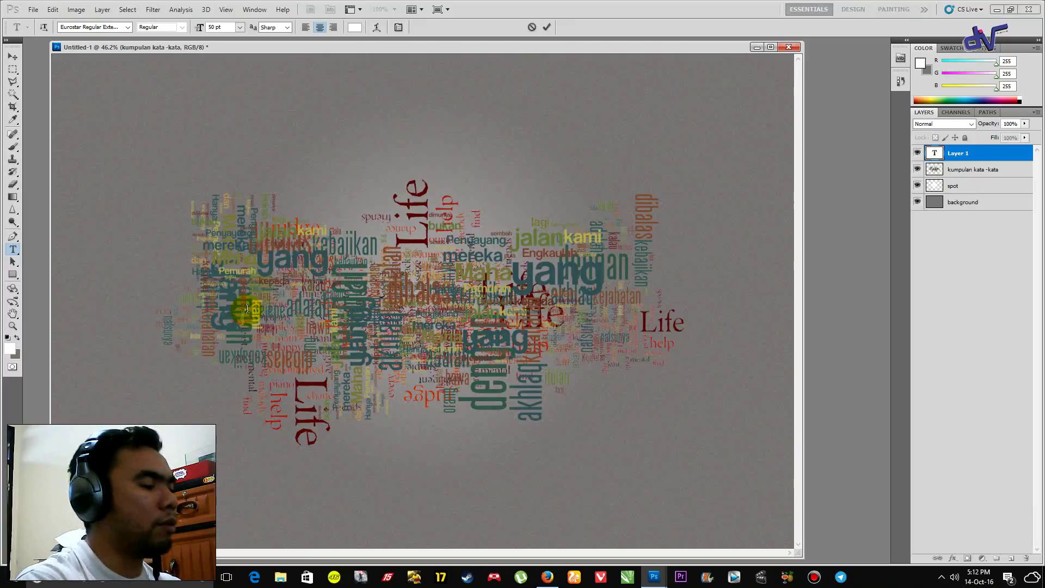
type("SUDIRMAN")
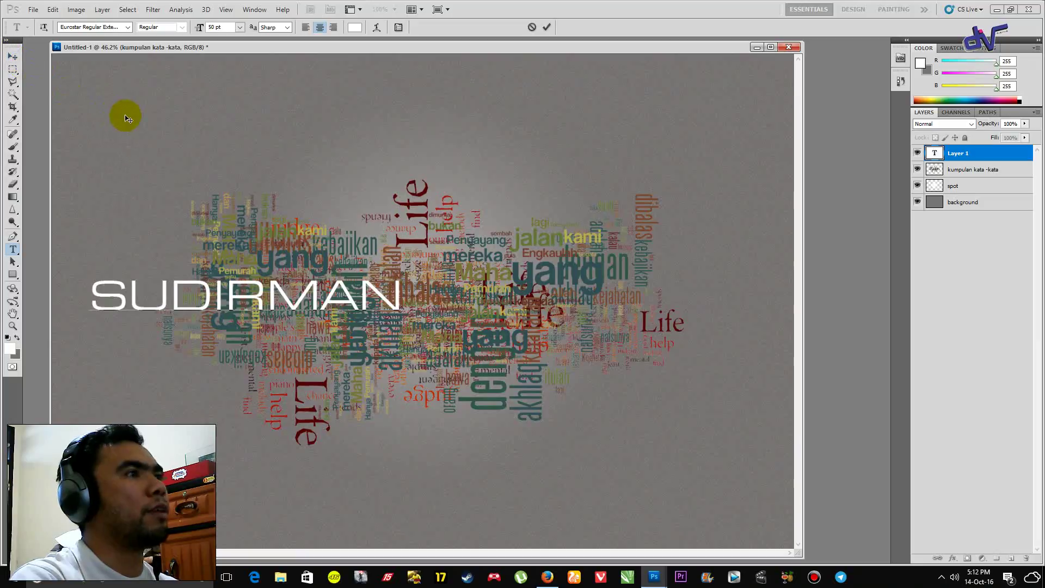
key("ctrl+a")
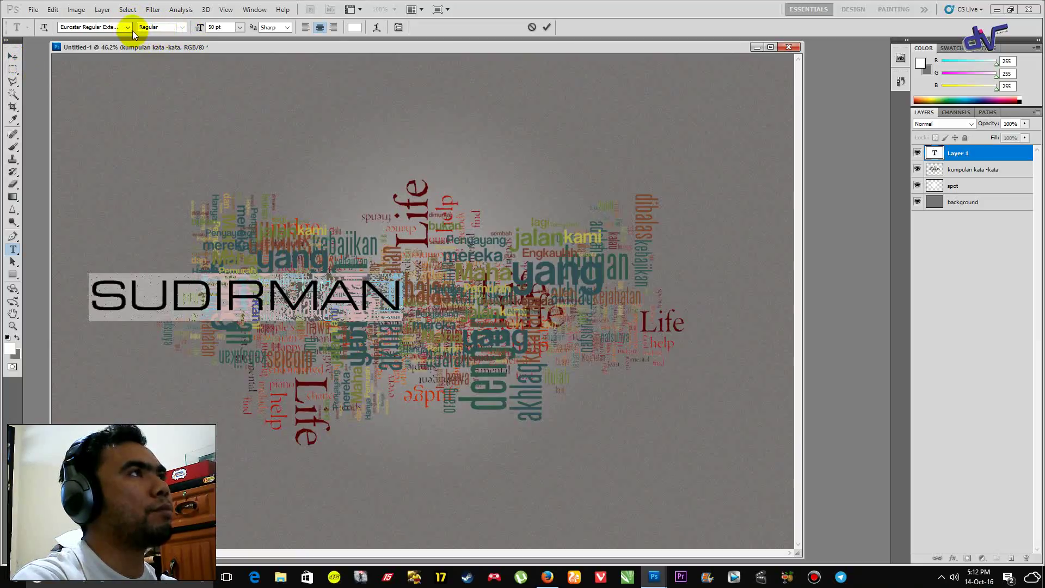
left_click(129, 28)
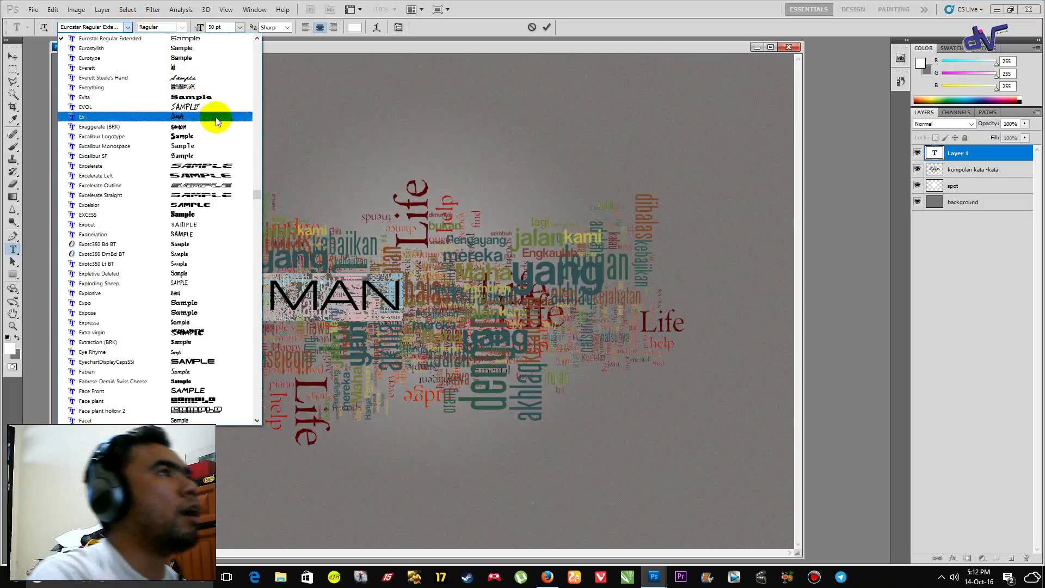
scroll(193, 321, "up", 1)
scroll(192, 321, "up", 1)
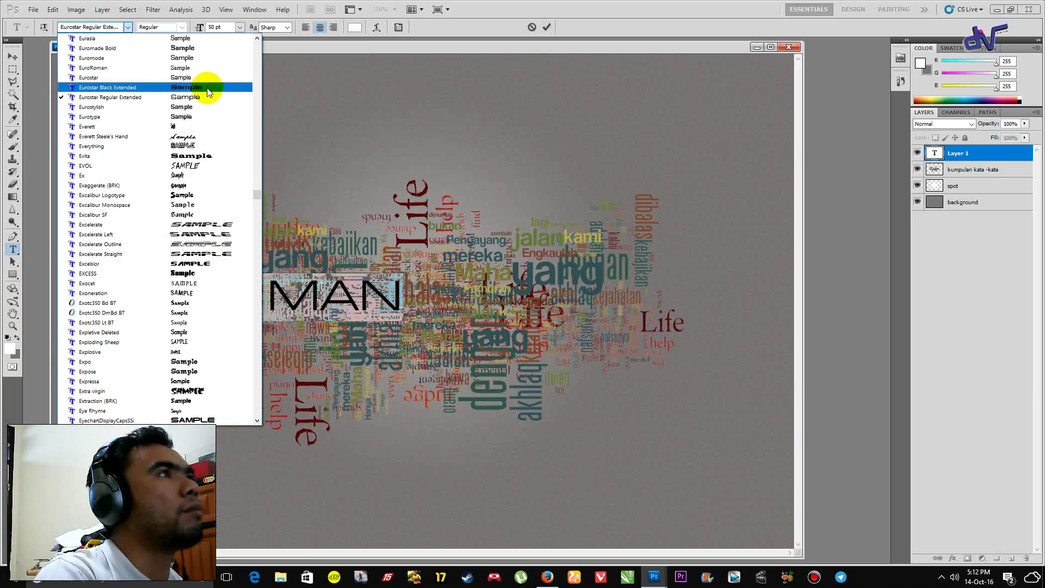
left_click(207, 88)
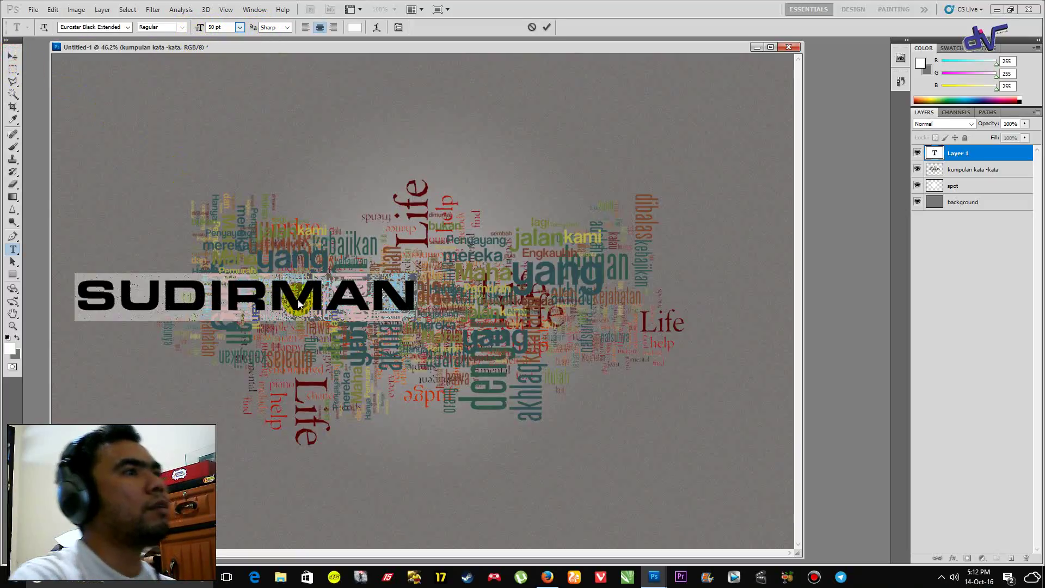
key("ctrl")
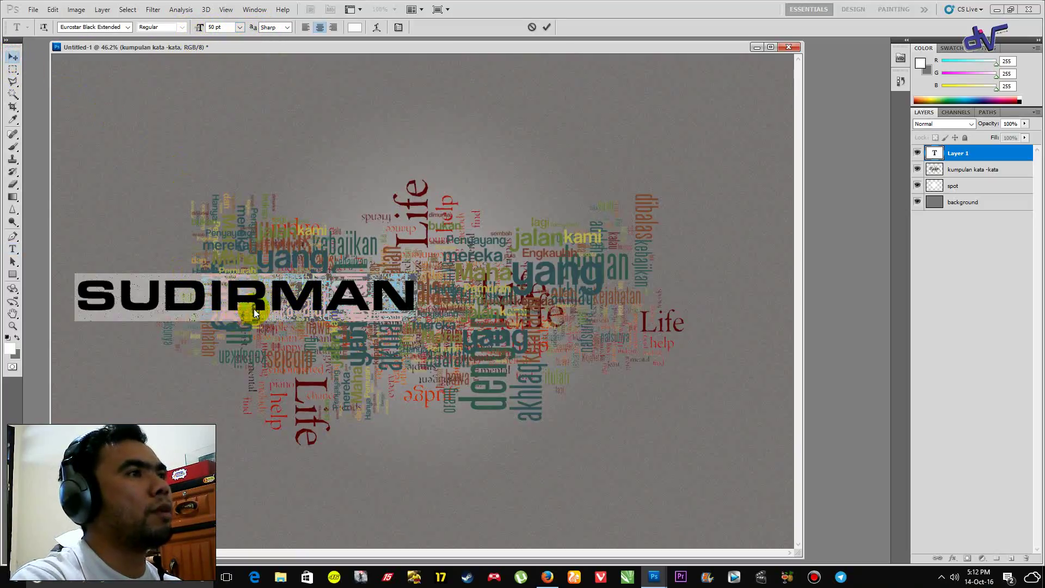
key("ctrl+Return")
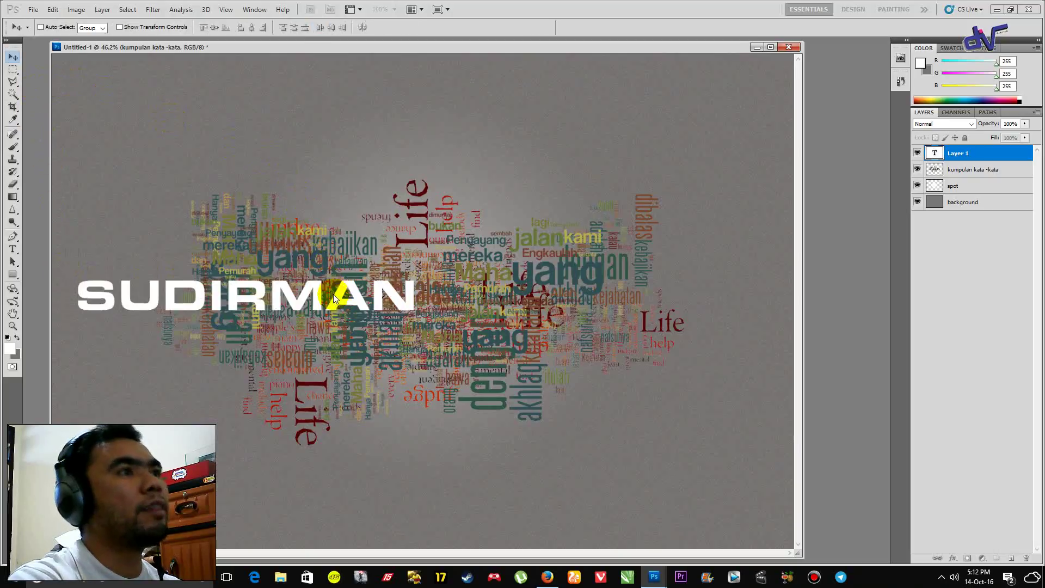
Scale the name text to 123.90% width and 140.02% height and centre it across the middle of the word cloud.
left_click_drag(223, 287, 399, 307)
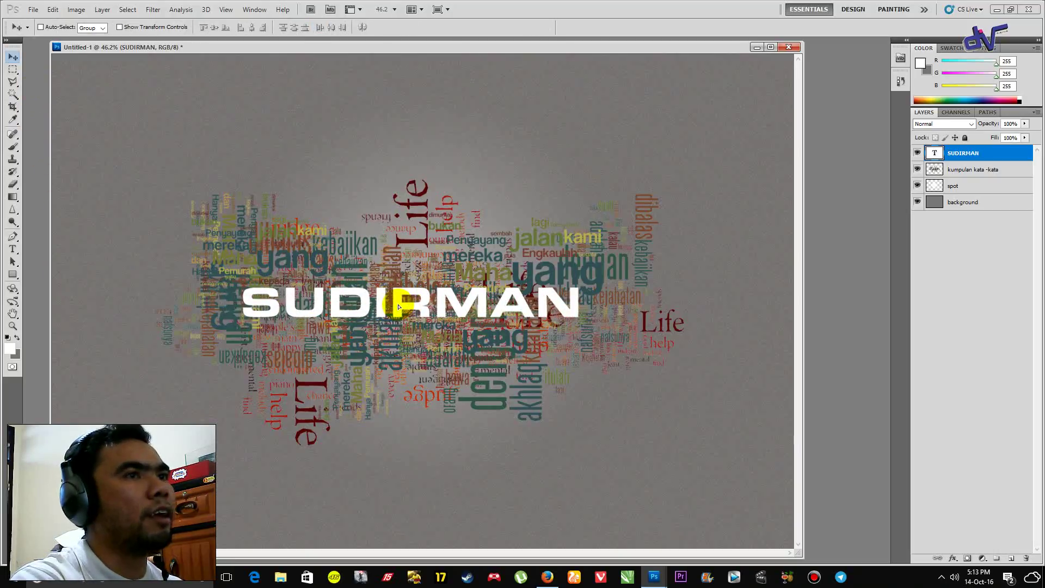
key("ctrl+t")
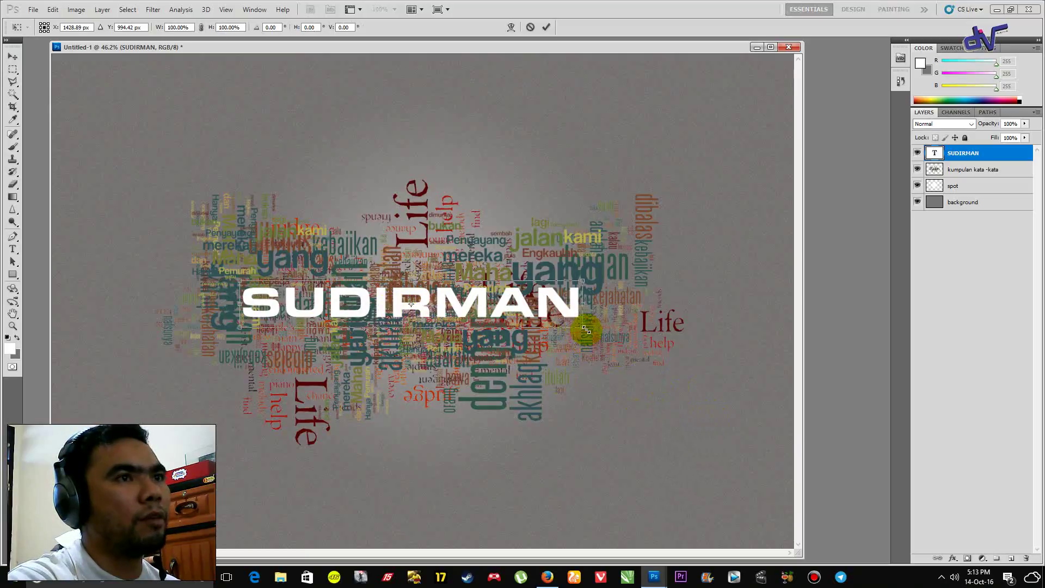
left_click_drag(585, 329, 642, 338)
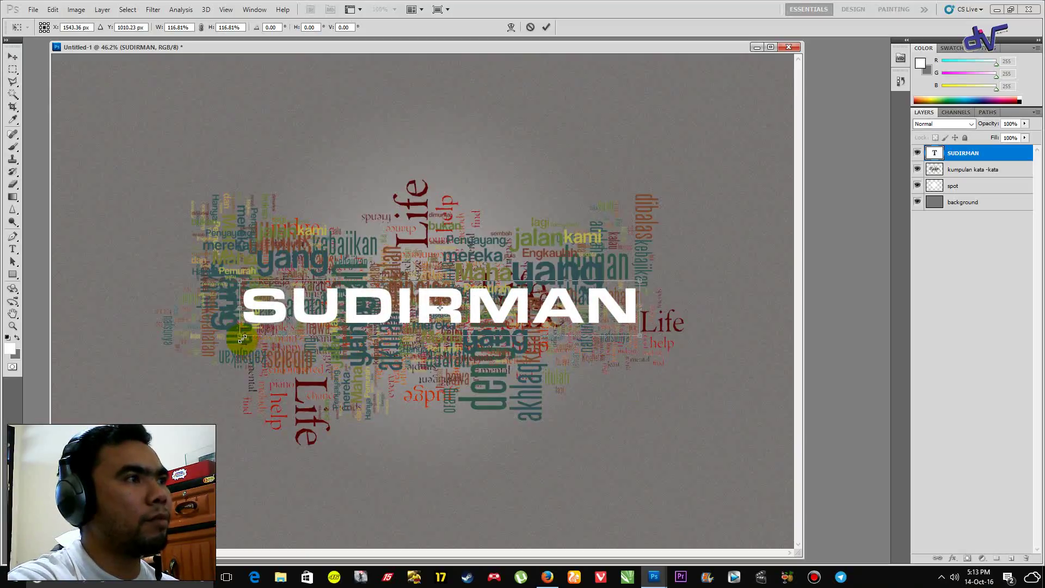
left_click_drag(242, 339, 217, 340)
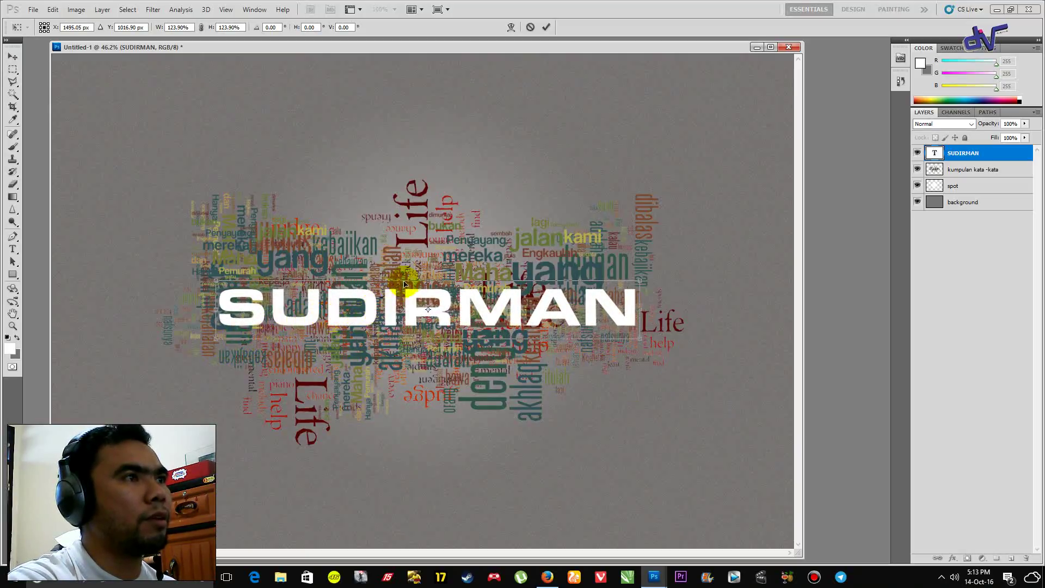
left_click_drag(422, 281, 423, 272)
left_click_drag(446, 310, 437, 318)
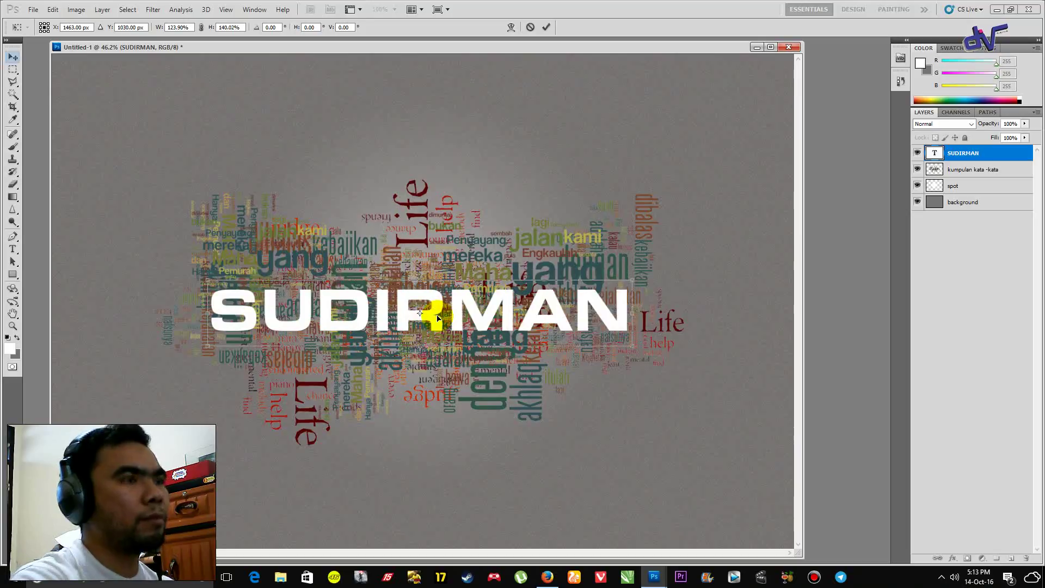
key("Return")
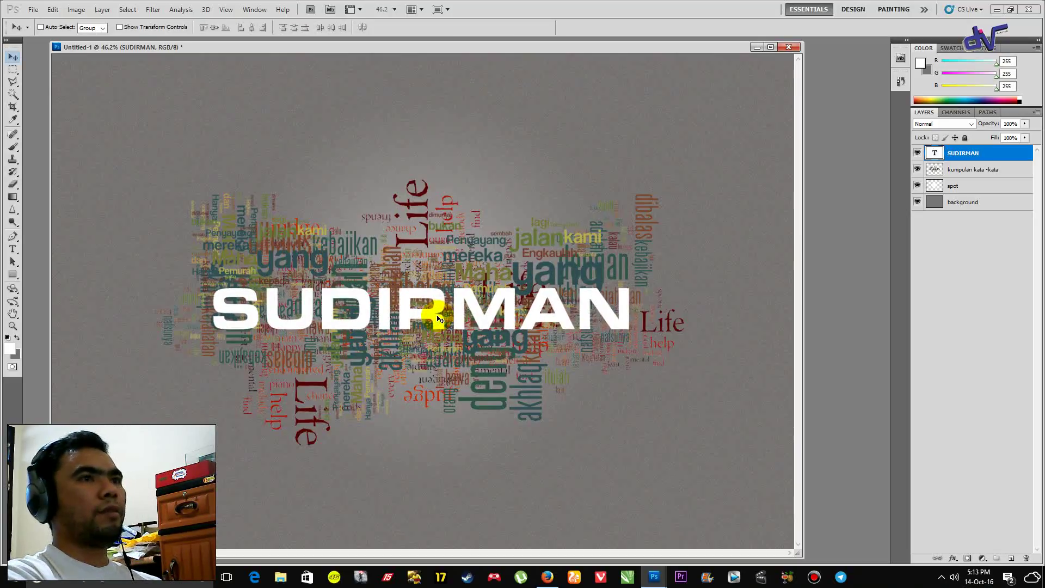
key("shift+Left")
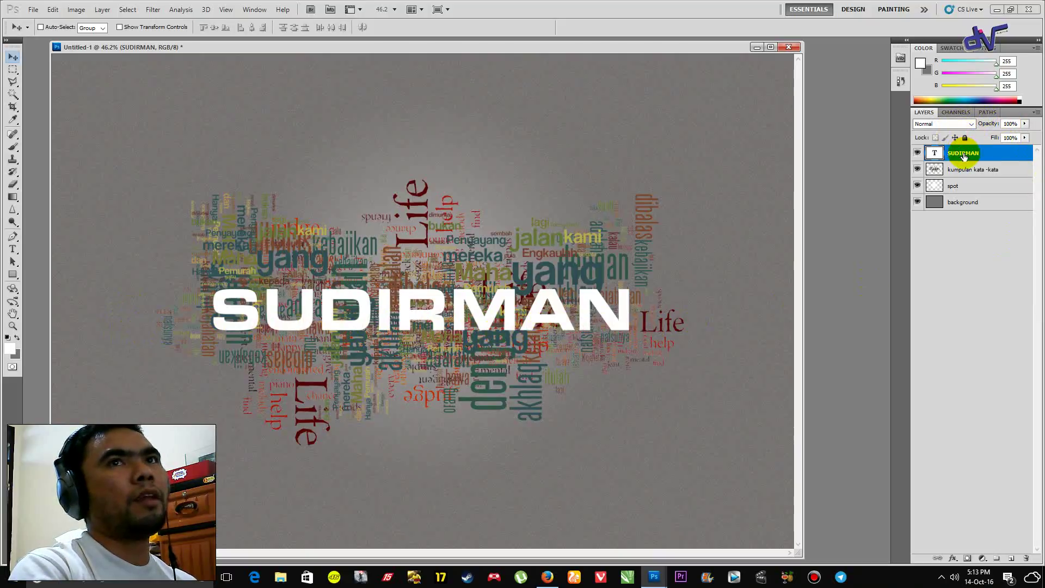
Load the name text's outline as a selection and copy that area of kumpulan kata -kata to a new layer.
left_click(127, 9)
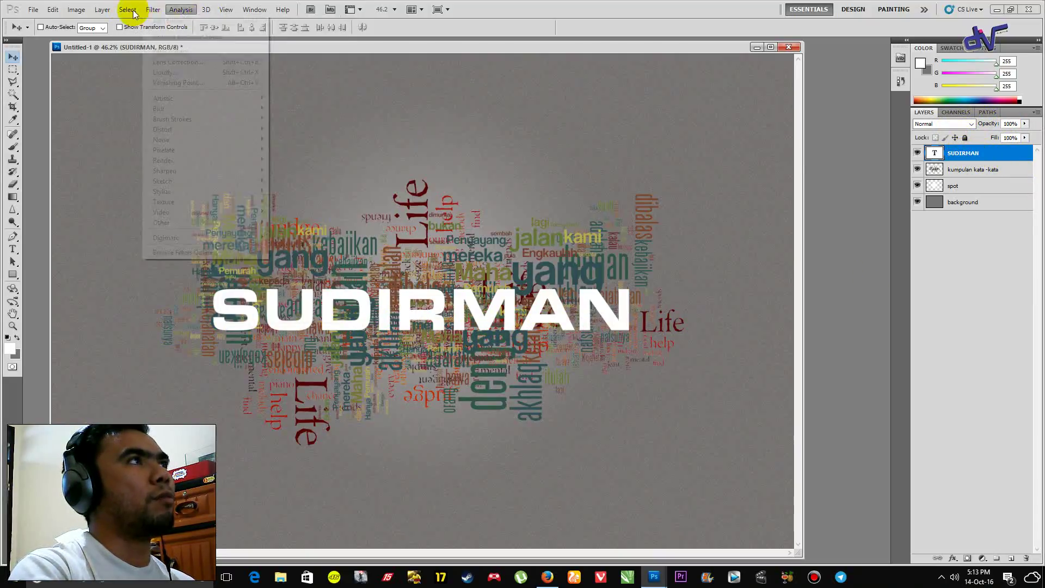
left_click(133, 201)
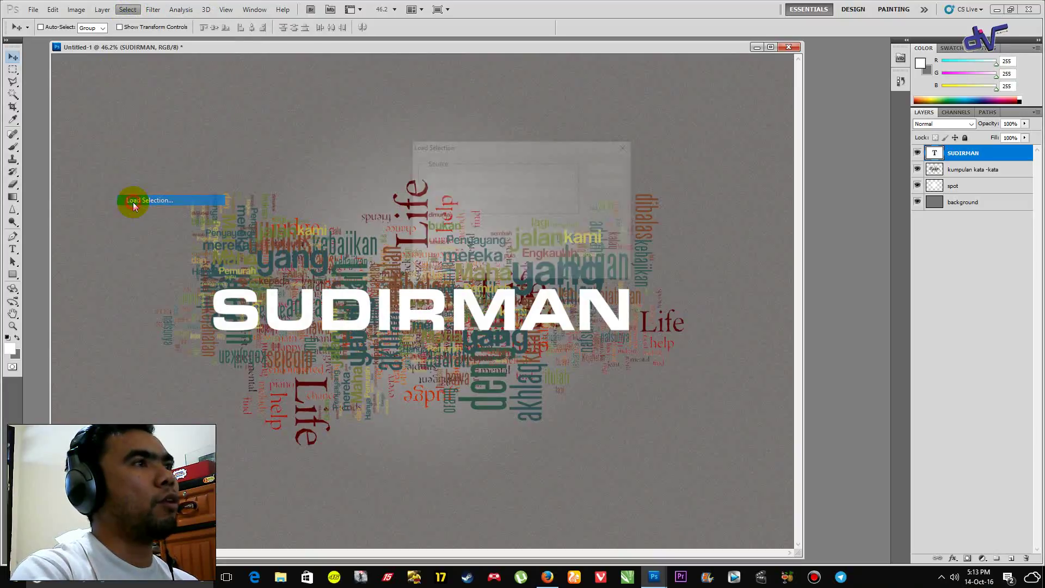
left_click(597, 171)
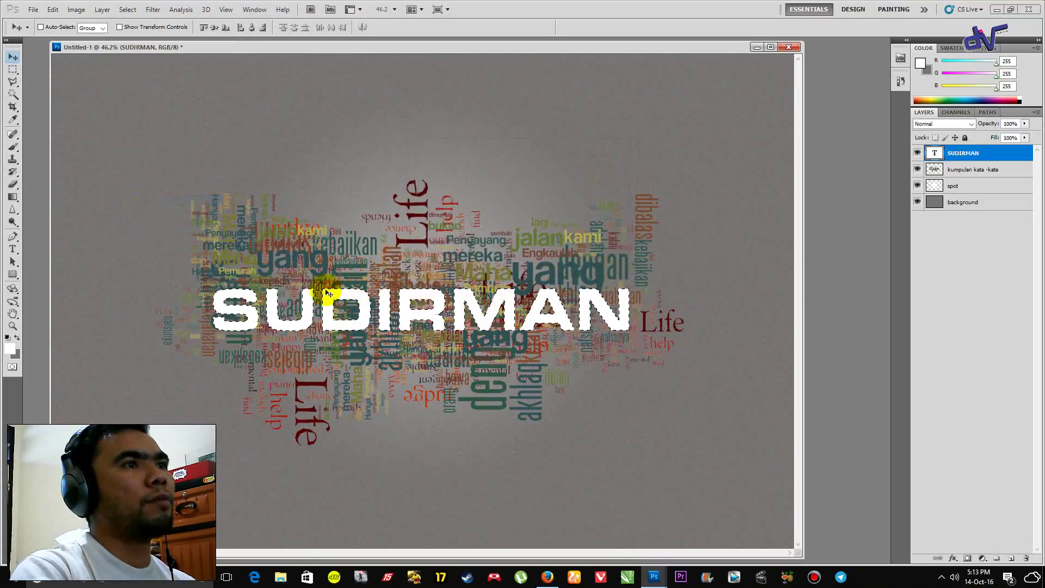
left_click(962, 173)
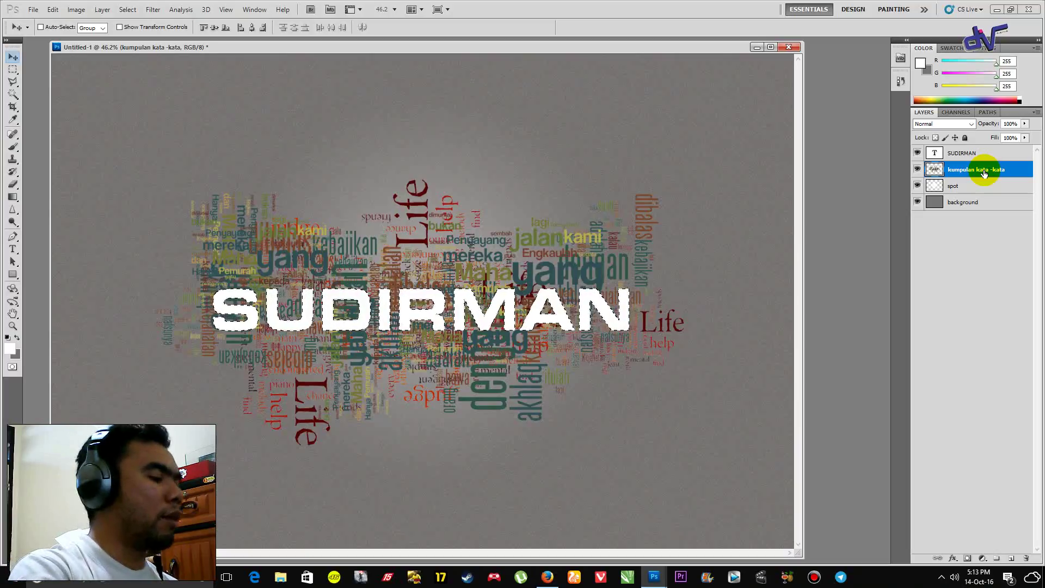
key("ctrl+j")
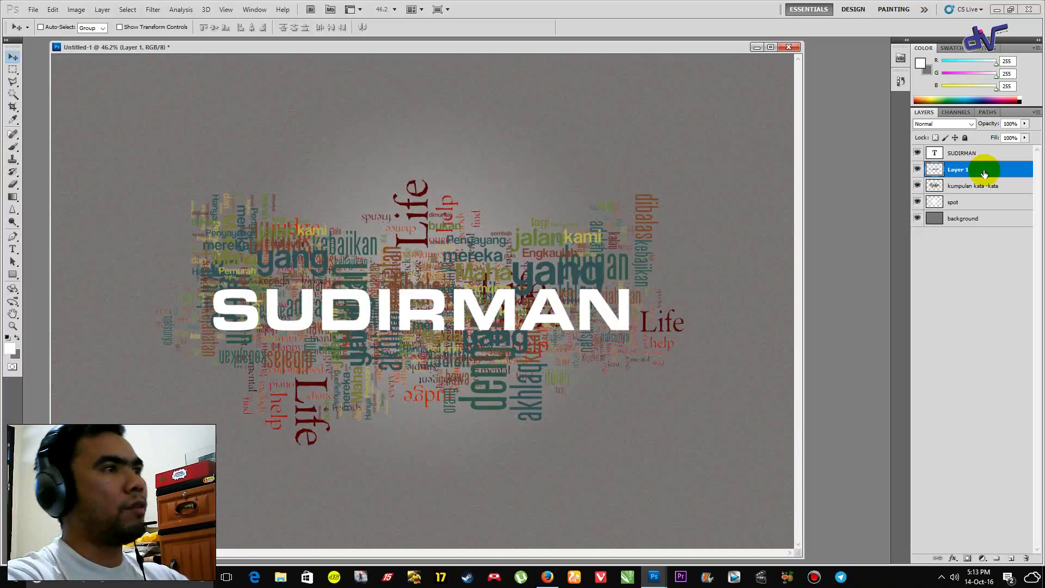
Hide the name text layer, select Layer 1, and preview it alone by briefly hiding kumpulan kata -kata.
left_click(918, 153)
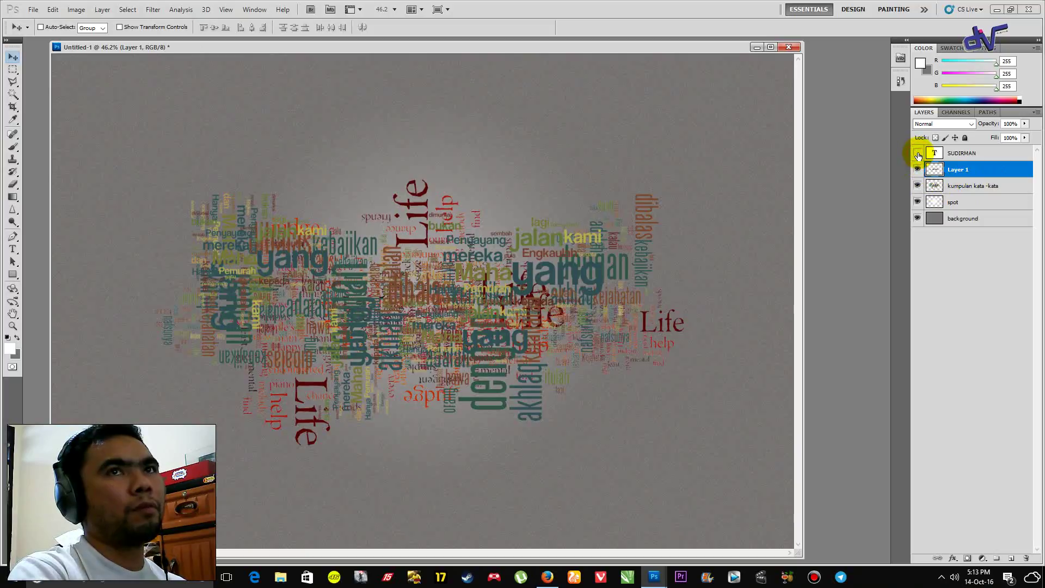
left_click(964, 153)
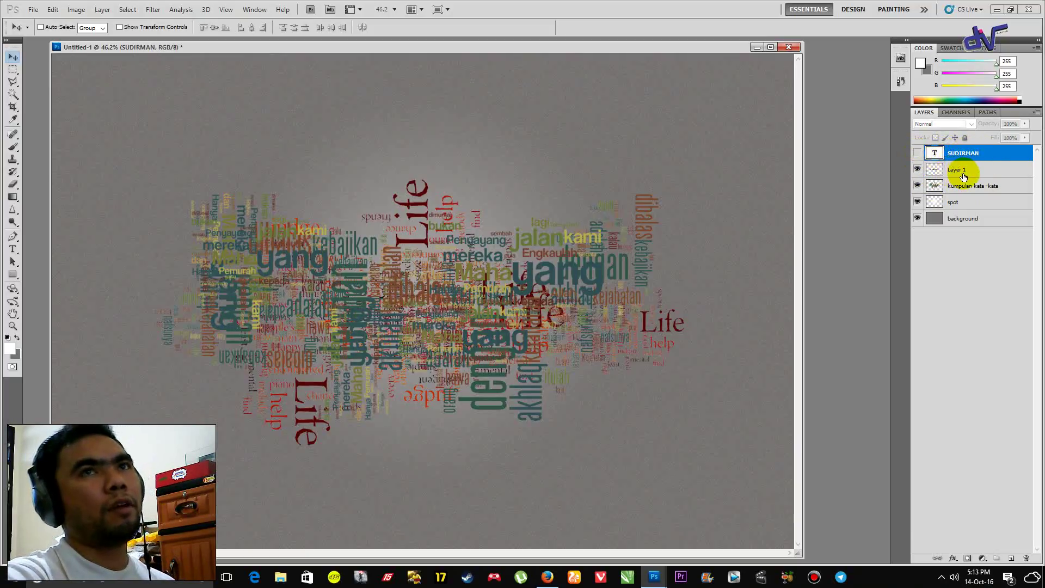
left_click(965, 172)
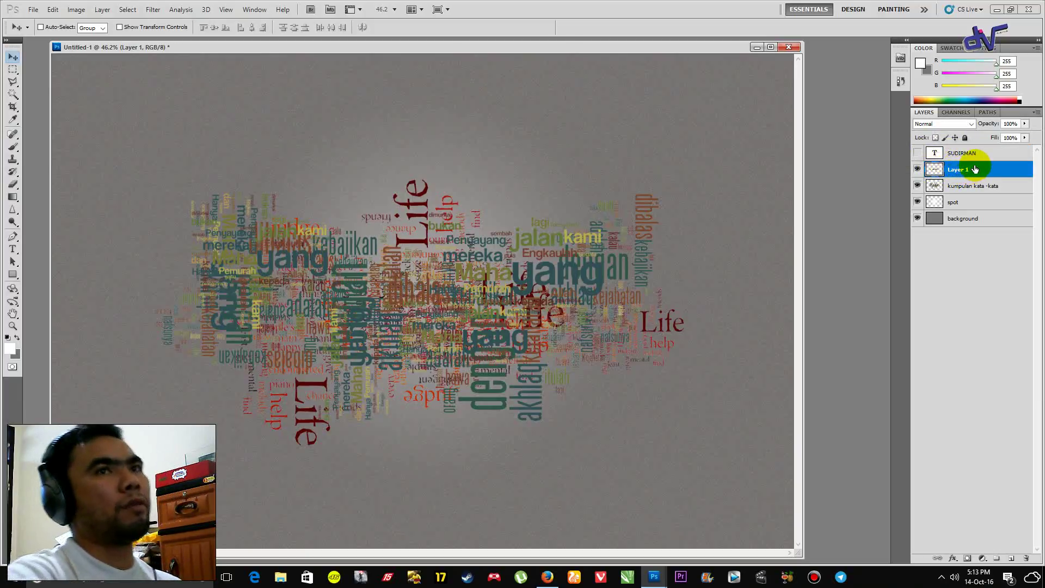
left_click(917, 186)
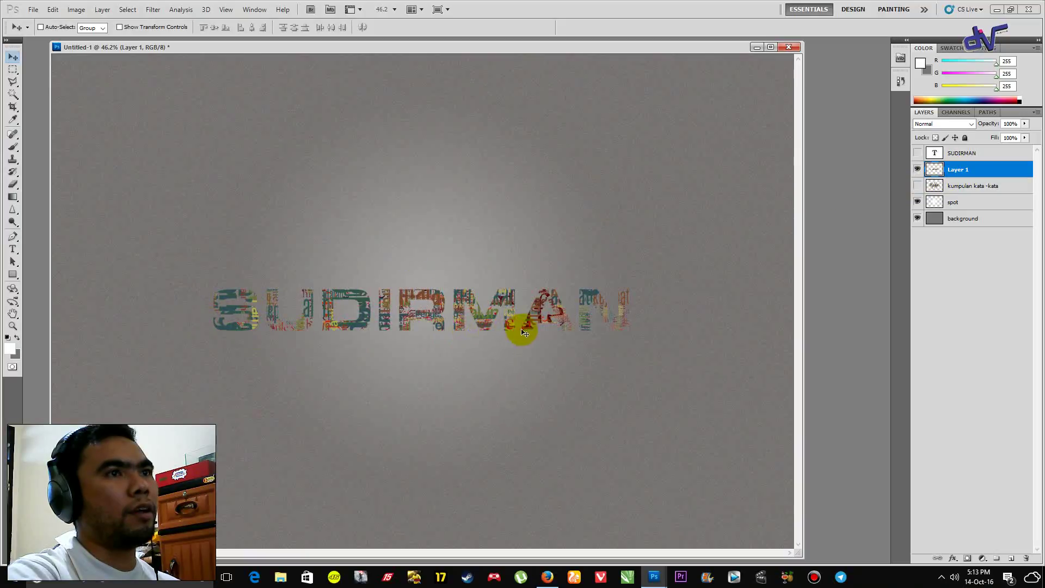
left_click(917, 186)
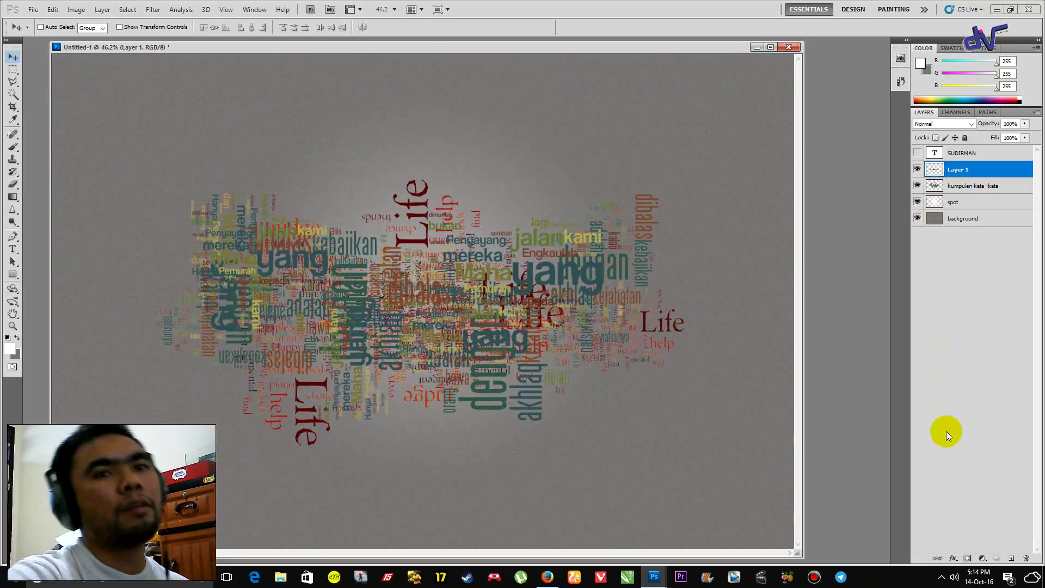
Add an Outer Glow style to Layer 1 and set the glow colour to a pale green.
left_click(955, 559)
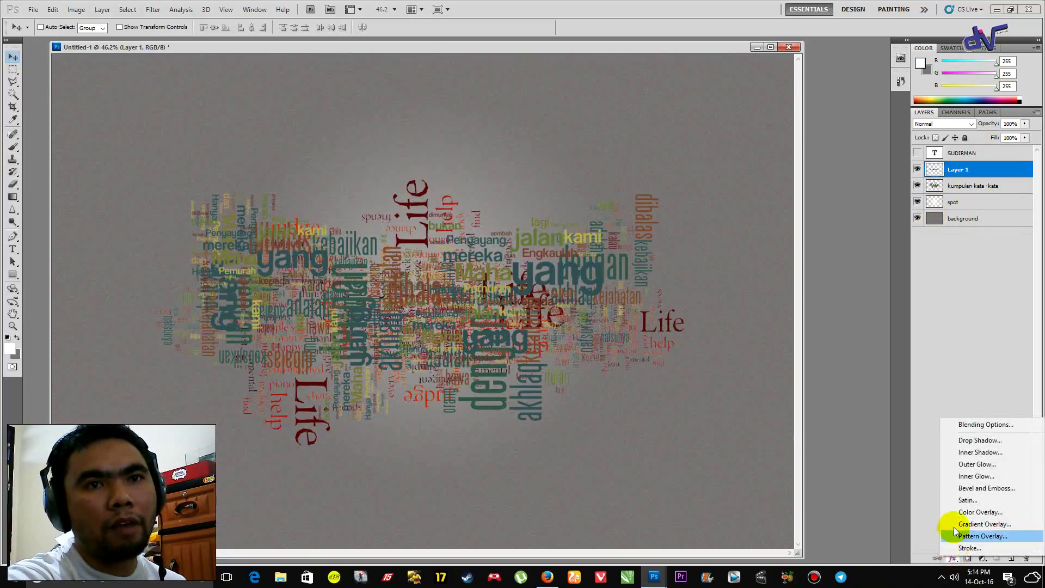
left_click(963, 460)
left_click_drag(422, 240, 790, 217)
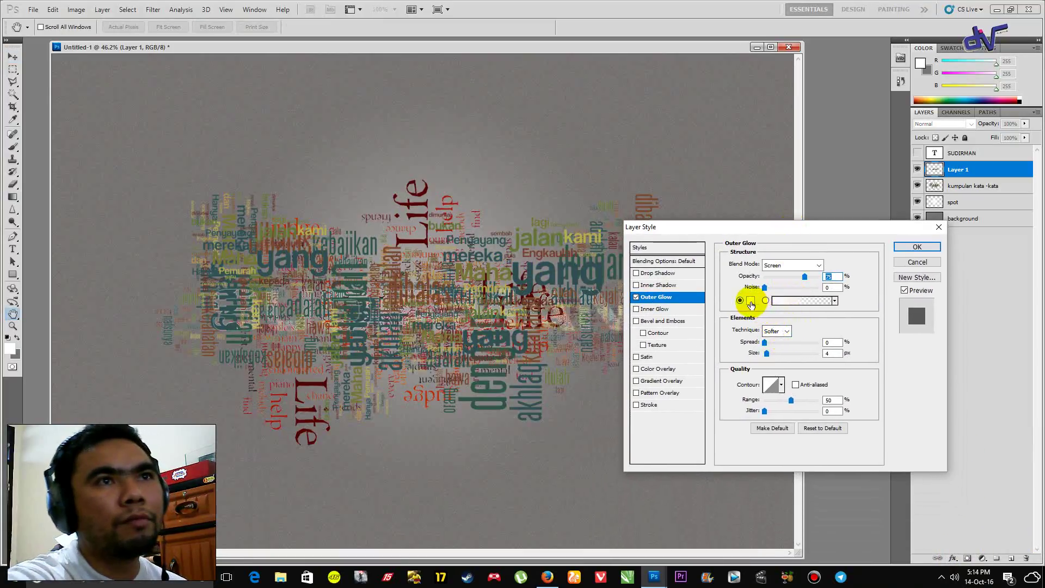
left_click(751, 300)
left_click_drag(611, 403, 614, 427)
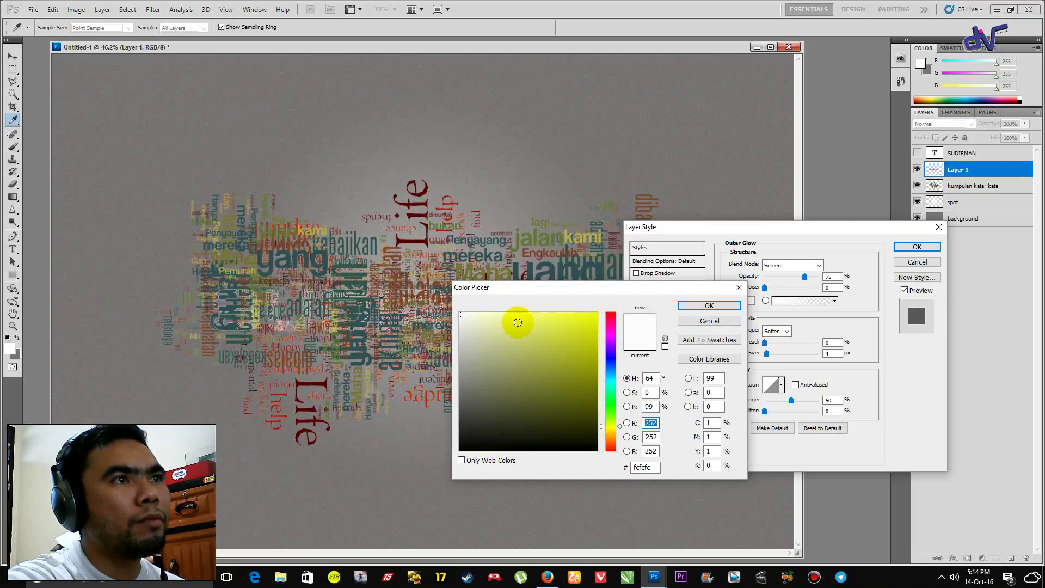
left_click(528, 320)
mouse_move(534, 315)
left_mouse_down()
mouse_move(541, 324)
mouse_move(524, 326)
left_mouse_up()
left_click_drag(624, 438, 623, 420)
left_click_drag(534, 329, 515, 316)
left_click(709, 306)
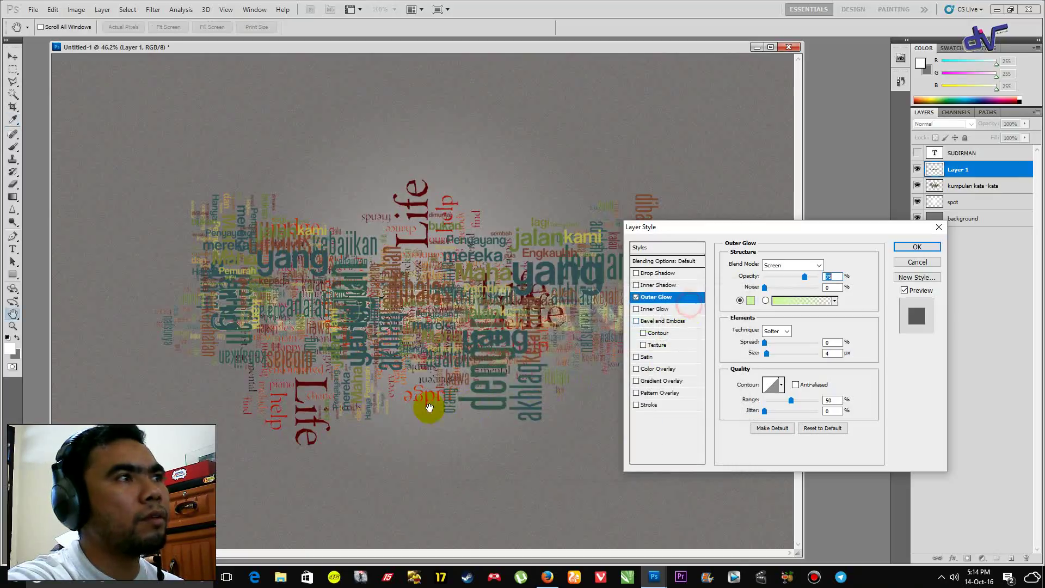
Increase the glow size slightly, set its spread to 14%, and apply the Outer Glow to Layer 1.
left_click_drag(766, 354, 769, 353)
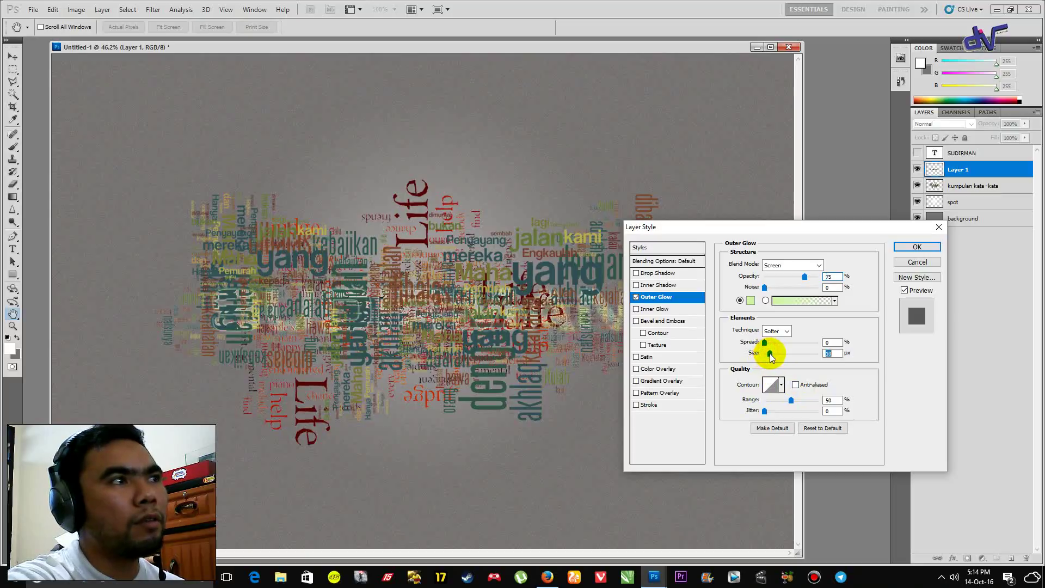
left_click_drag(770, 353, 769, 354)
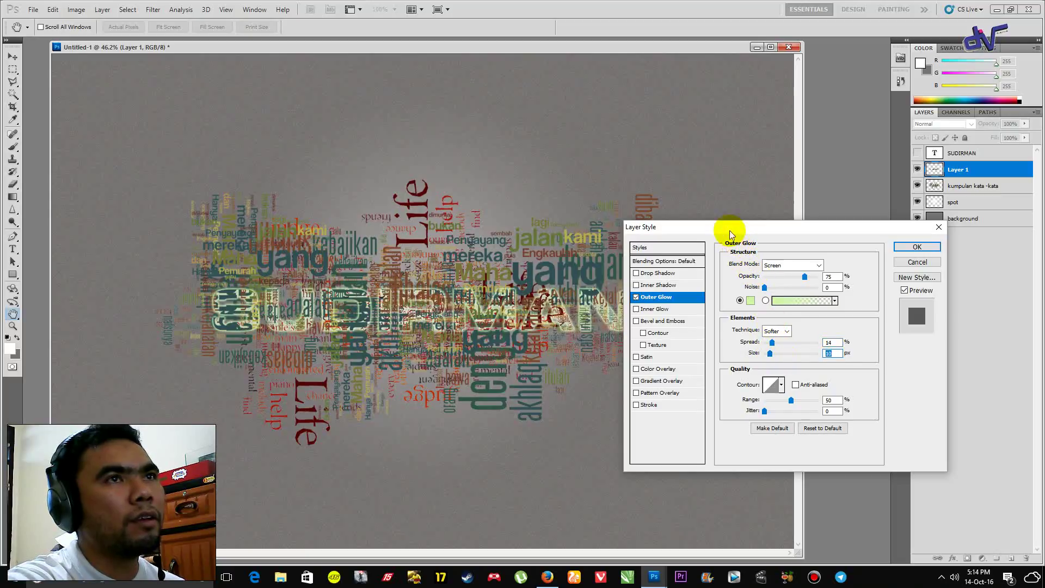
left_click_drag(727, 227, 680, 296)
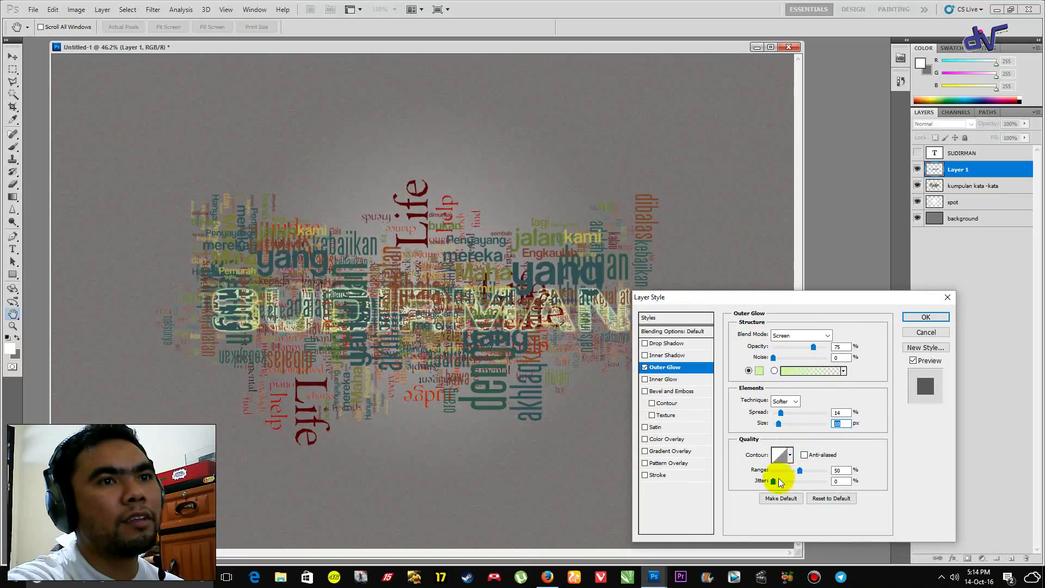
mouse_move(778, 423)
left_mouse_down()
mouse_move(793, 427)
mouse_move(757, 425)
mouse_move(779, 423)
left_mouse_up()
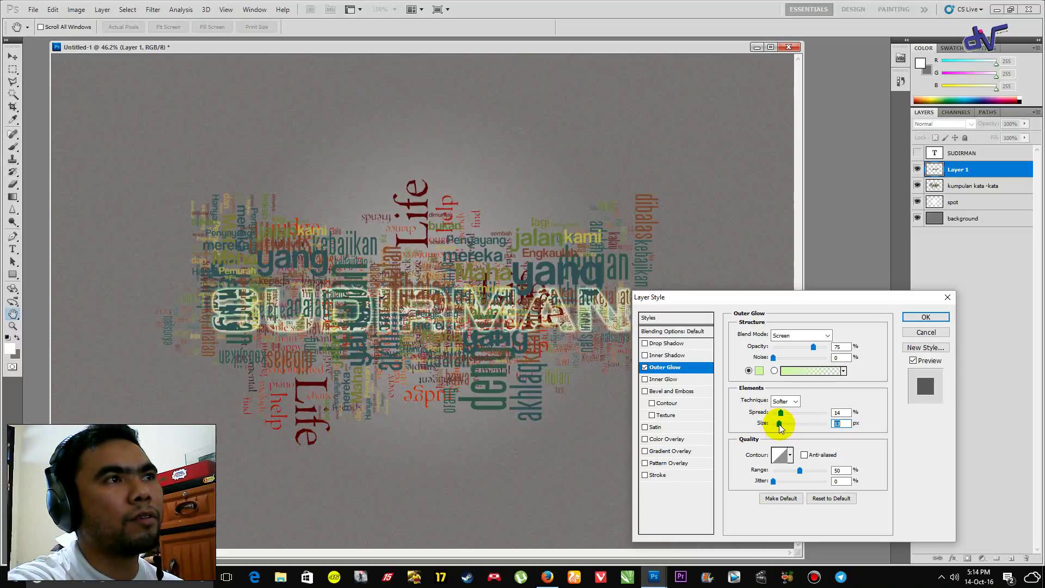
left_click(913, 318)
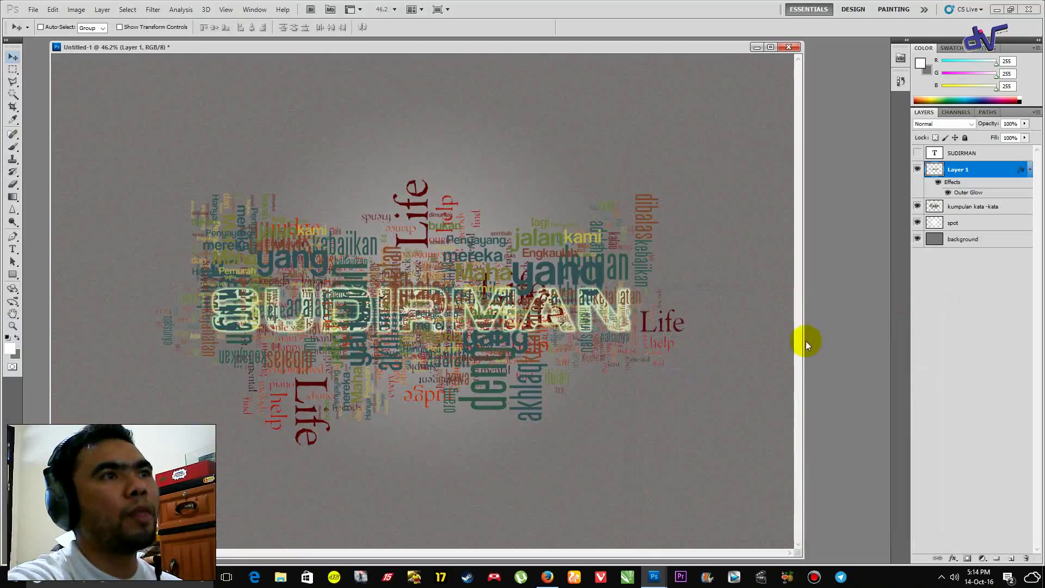
Duplicate the kumpulan kata -kata layer and hide the original beneath the copy.
left_click(975, 207)
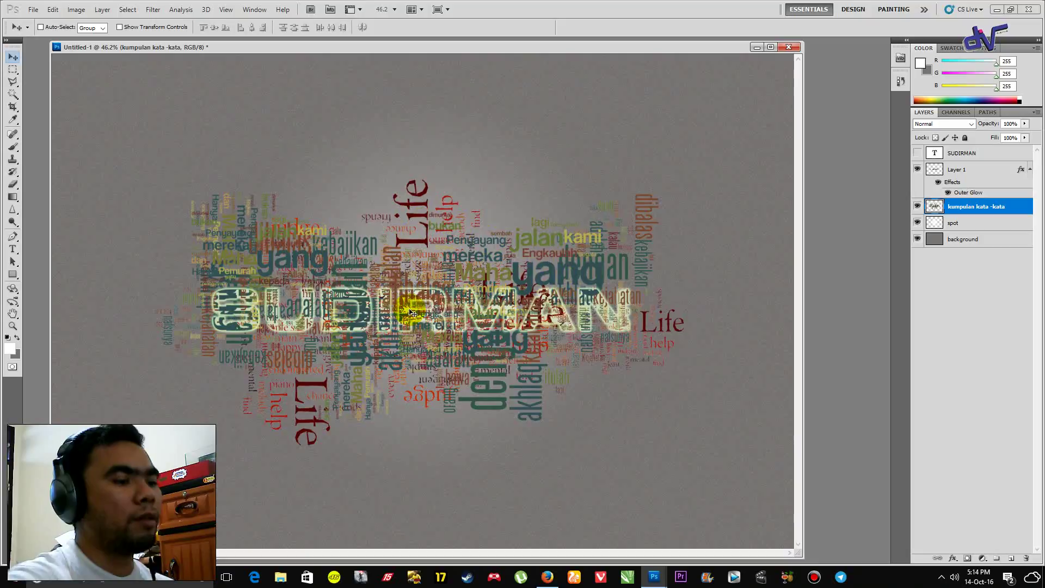
scroll(411, 312, "up", 3)
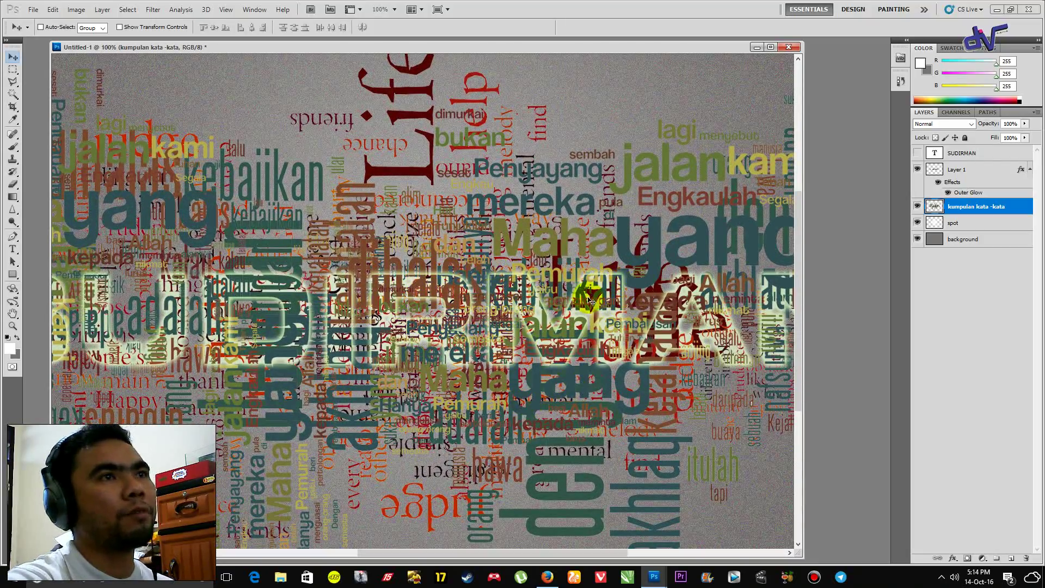
scroll(591, 302, "down", 2)
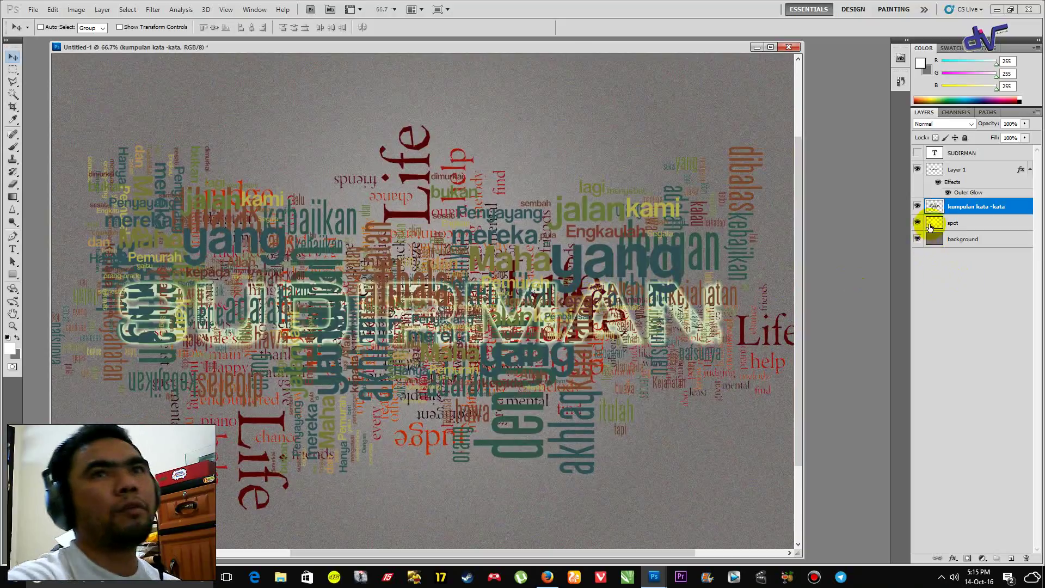
key("ctrl+j")
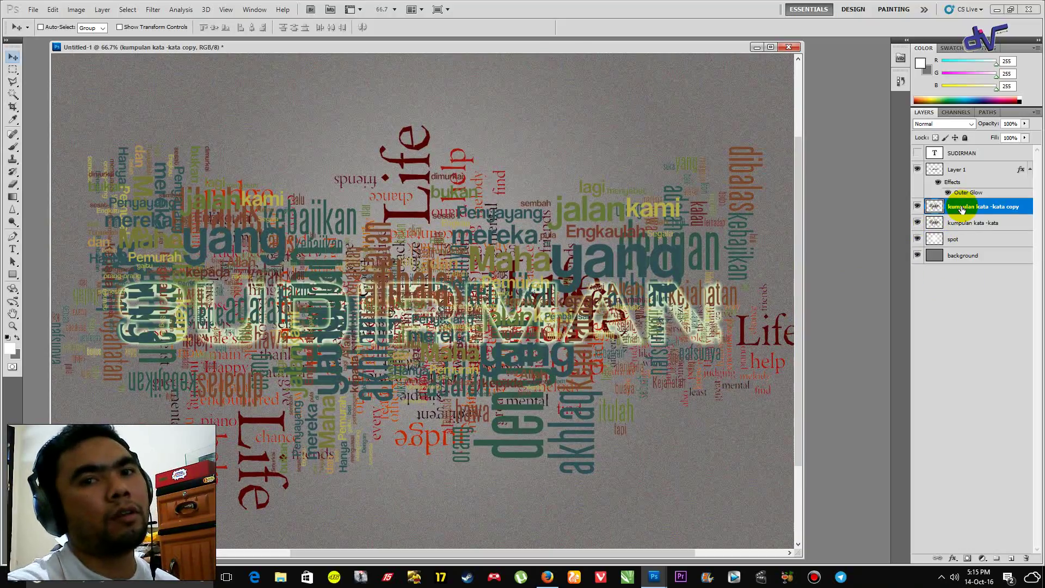
left_click(917, 223)
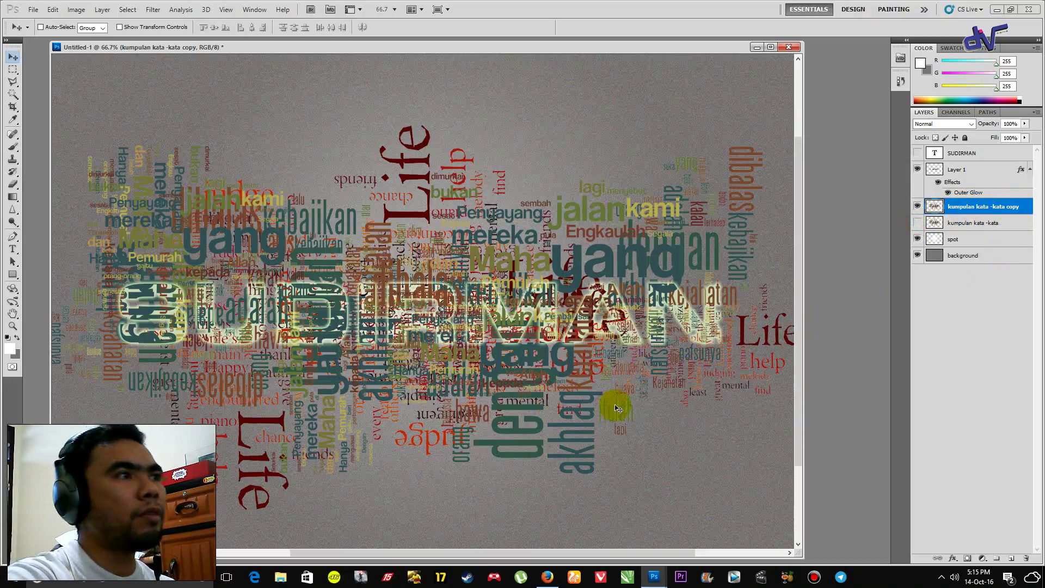
Apply a Motion Blur to kumpulan kata -kata copy with an angle of 0° and a distance of 15 pixels.
left_click(152, 10)
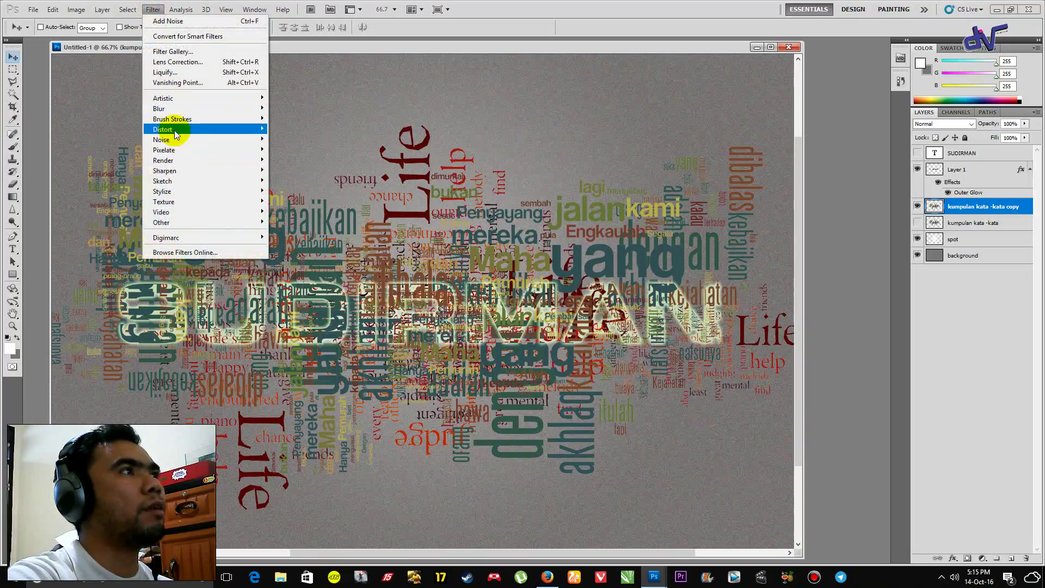
mouse_move(164, 108)
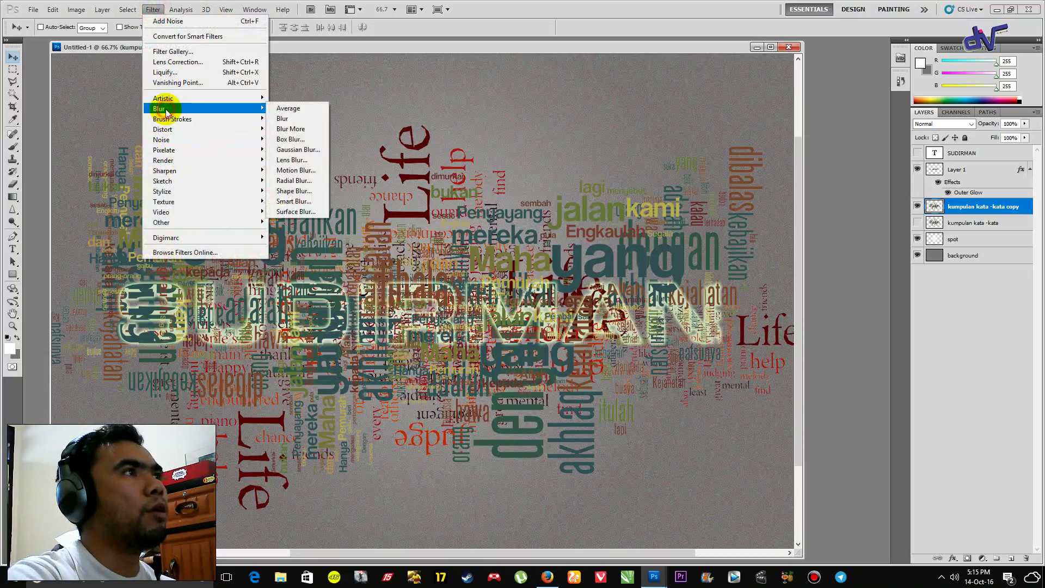
left_click(297, 170)
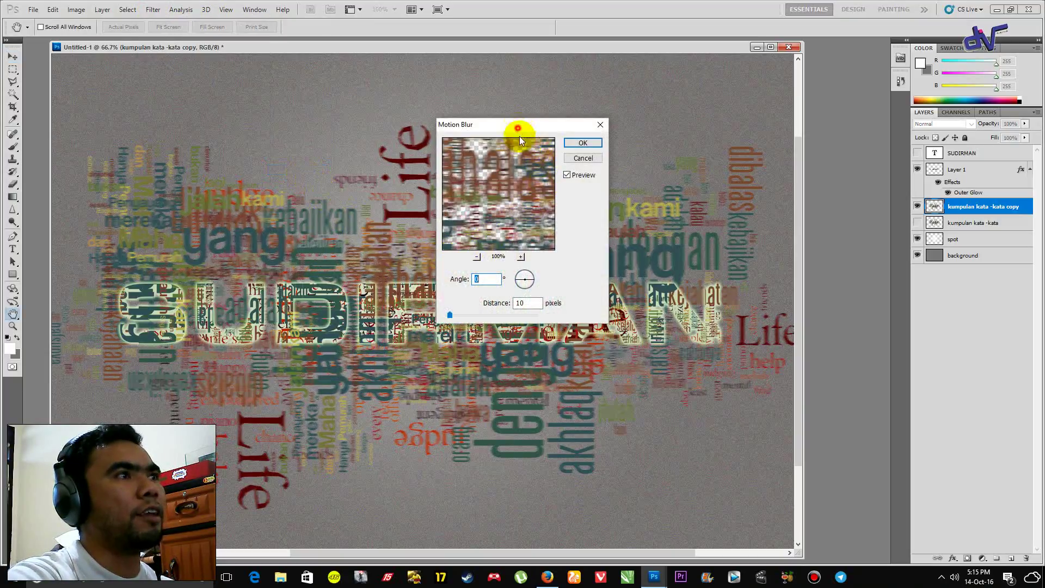
left_click_drag(521, 130, 660, 405)
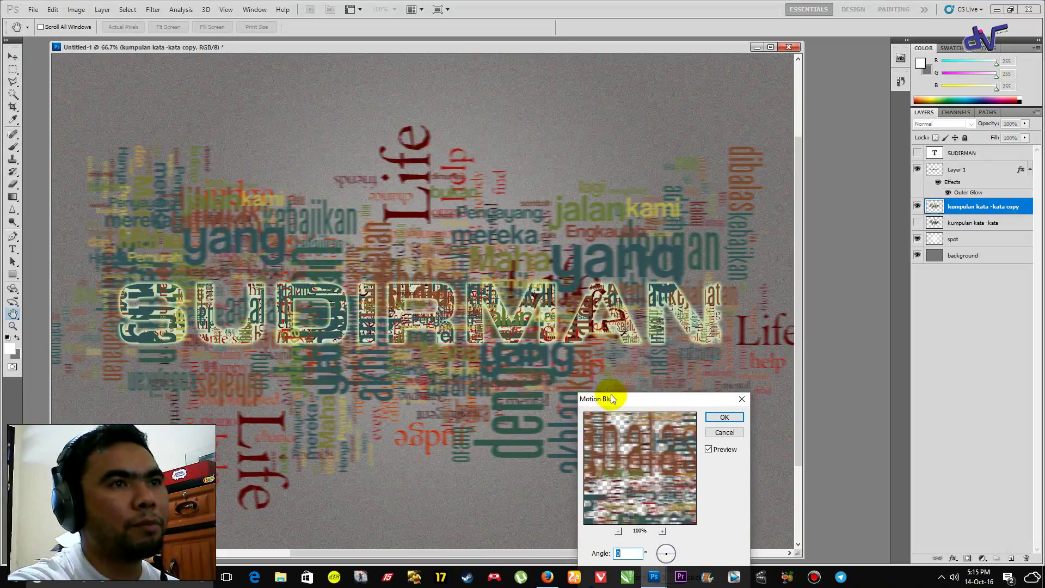
left_click_drag(626, 400, 626, 327)
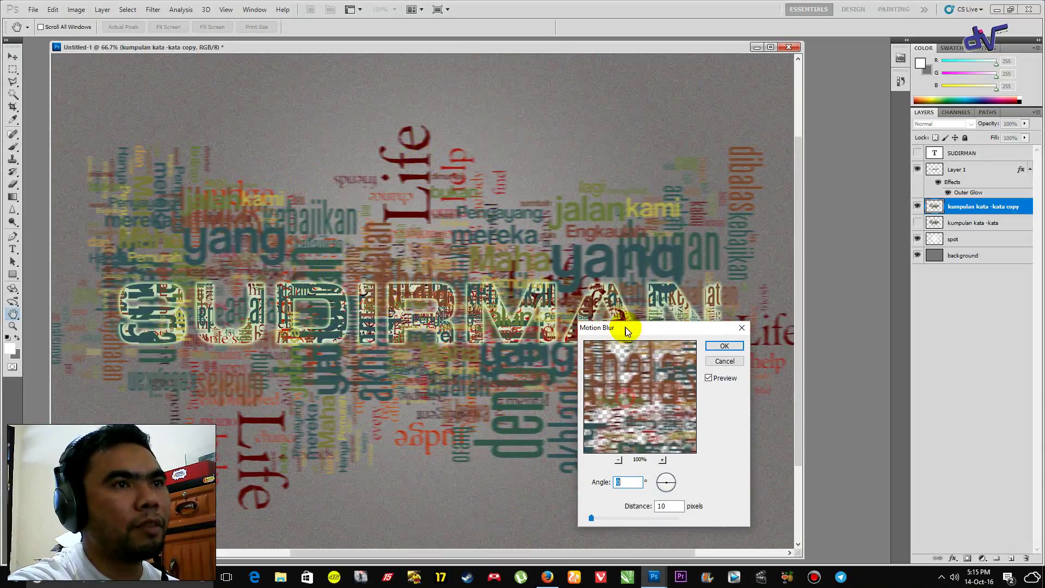
left_click(595, 518)
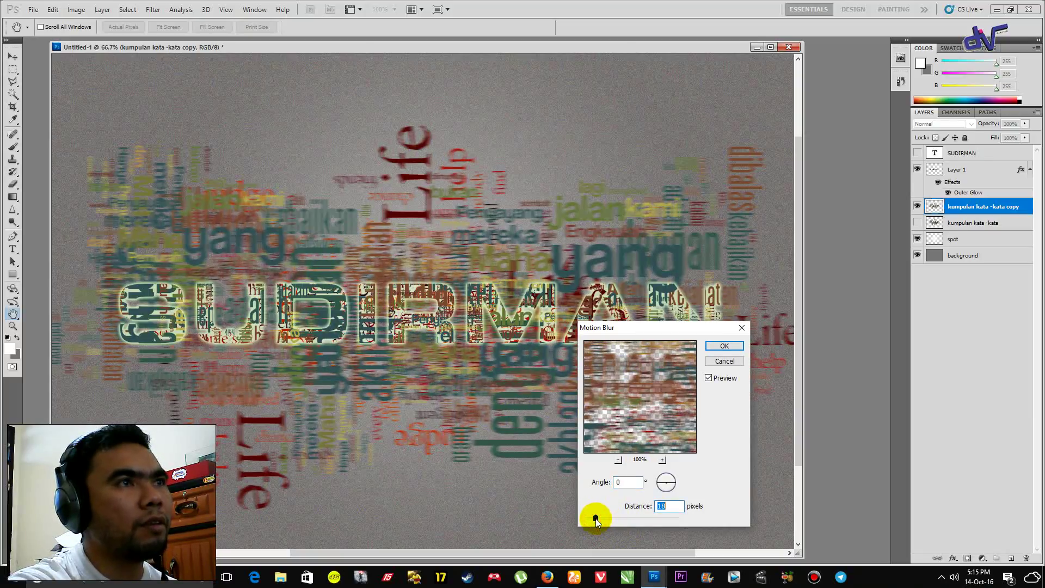
left_click(592, 518)
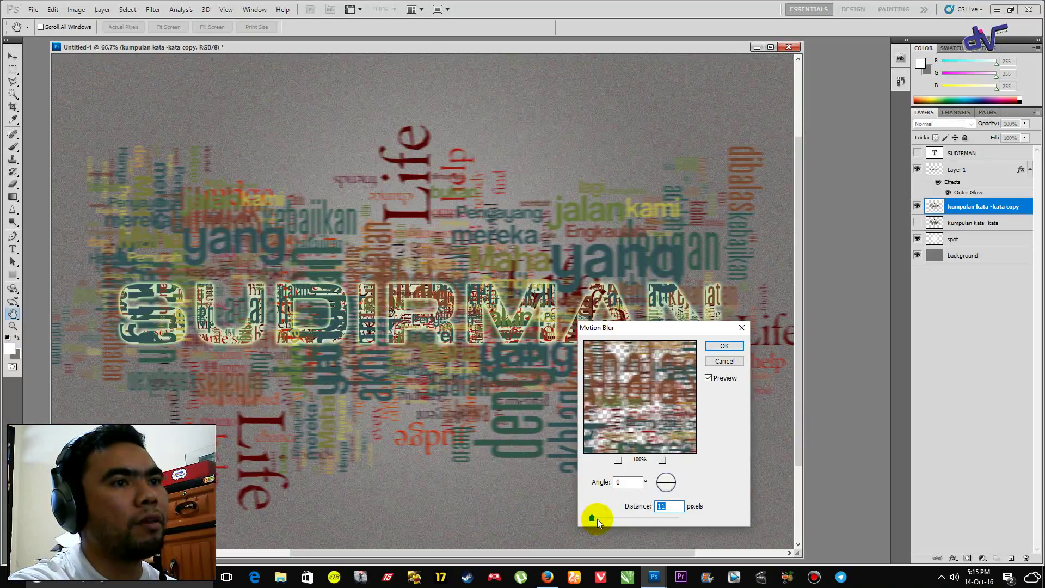
left_click(597, 518)
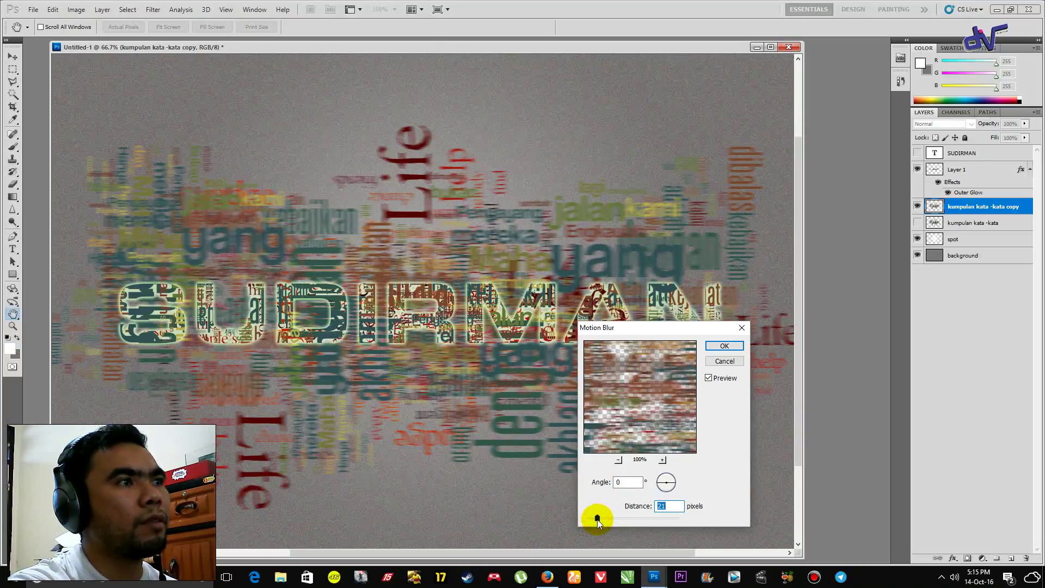
left_click(595, 519)
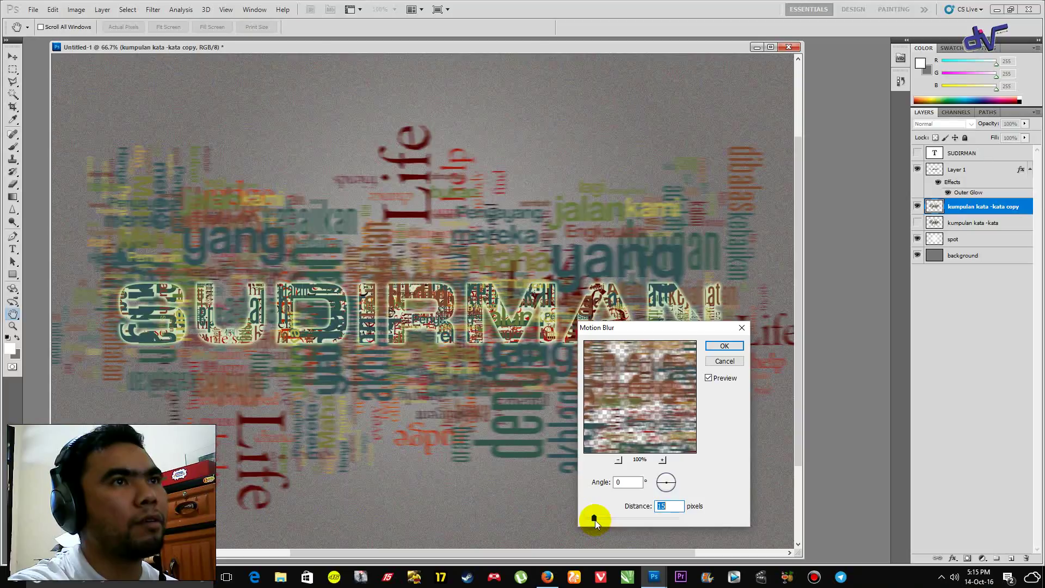
left_click(727, 347)
Create a new layer between spot and background and name it BG 2.
scroll(737, 353, "down", 3)
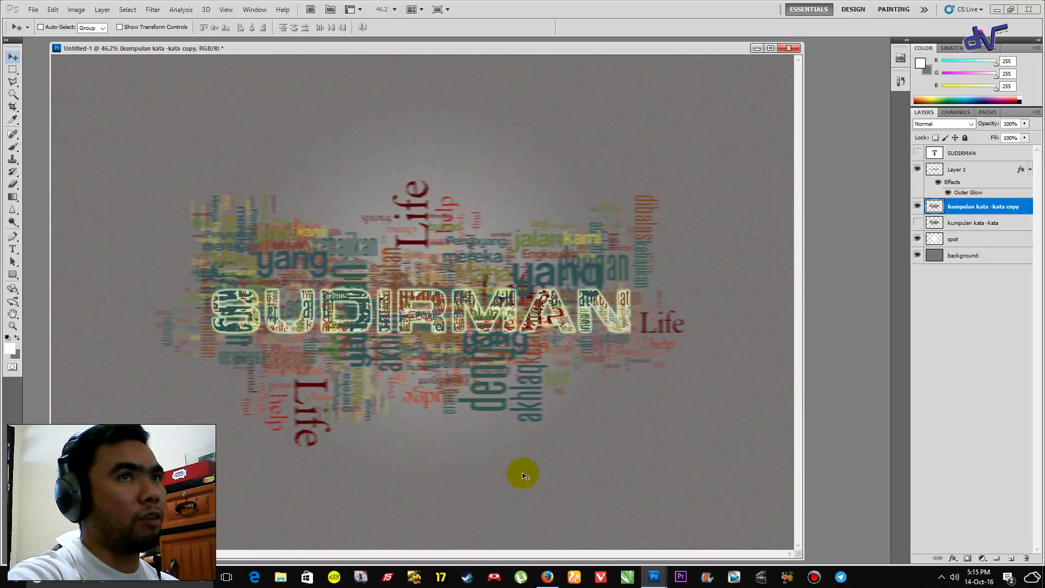
left_click(988, 240)
left_click(1009, 561)
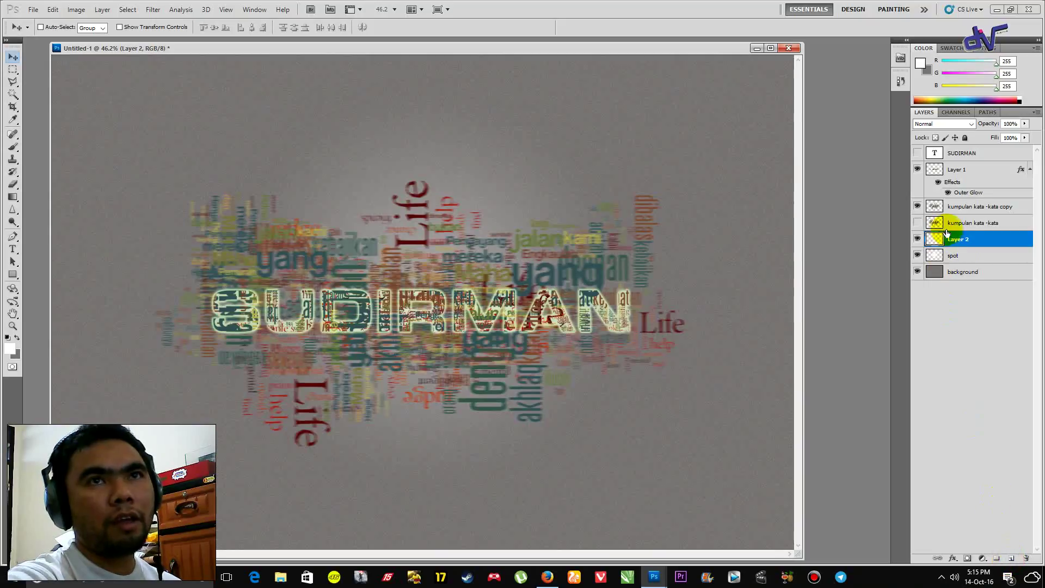
left_click_drag(991, 240, 960, 259)
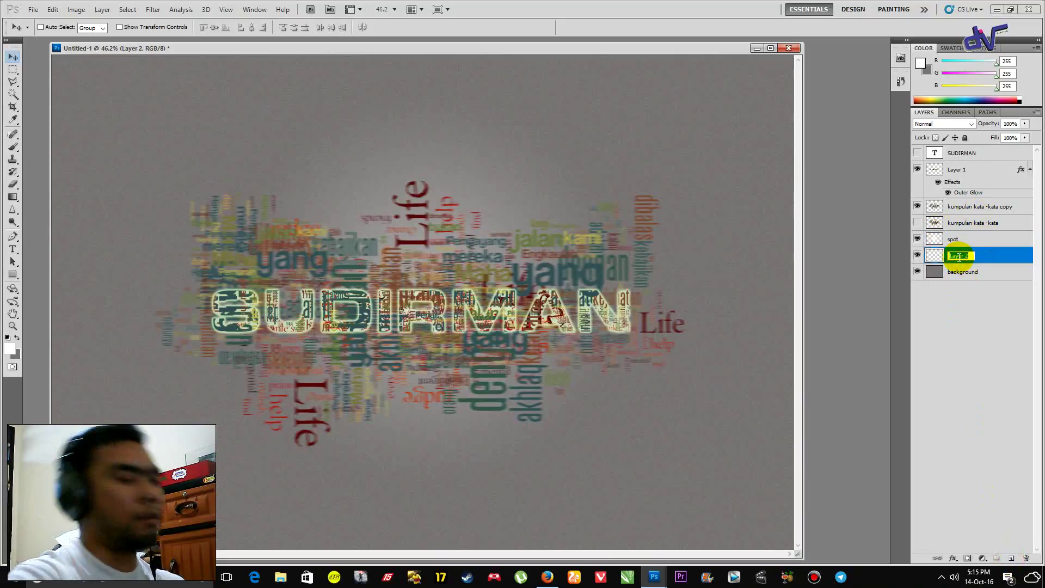
type("BG 2")
key("Return")
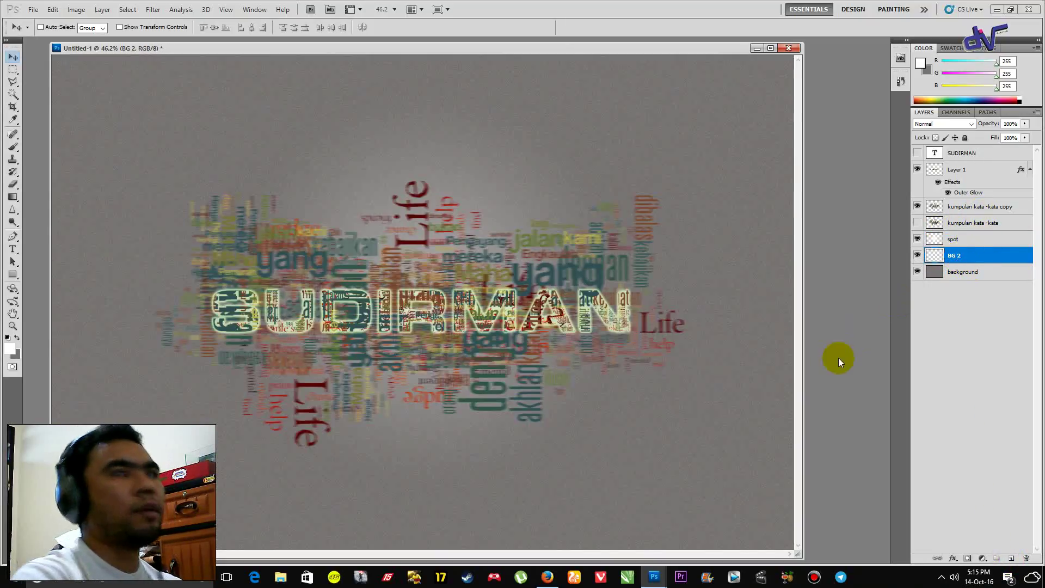
Set the foreground colour to dark red #991010 and fill the BG 2 layer with it.
left_click(10, 349)
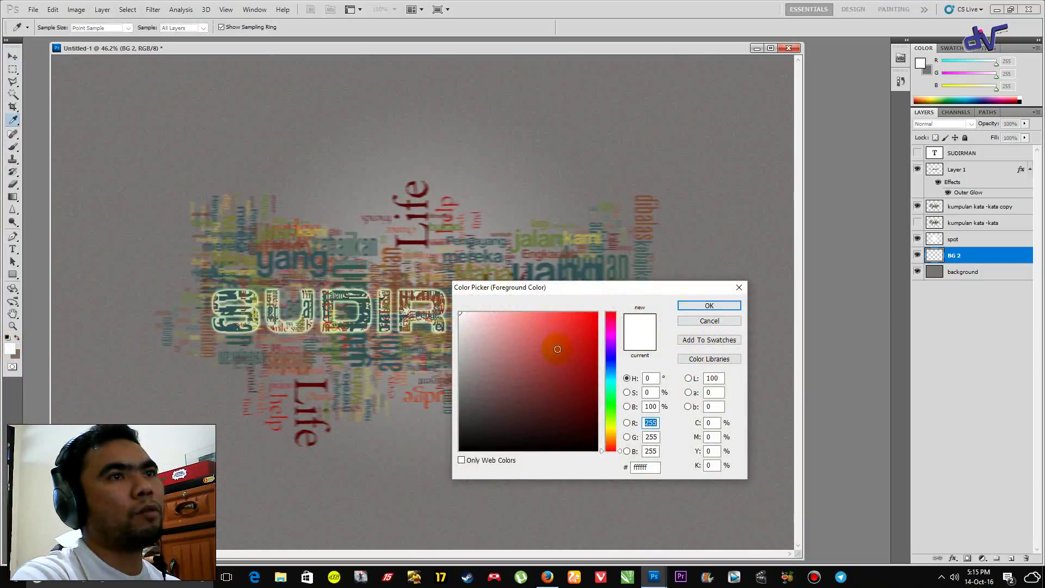
mouse_move(557, 349)
left_mouse_down()
mouse_move(599, 353)
mouse_move(586, 363)
left_mouse_up()
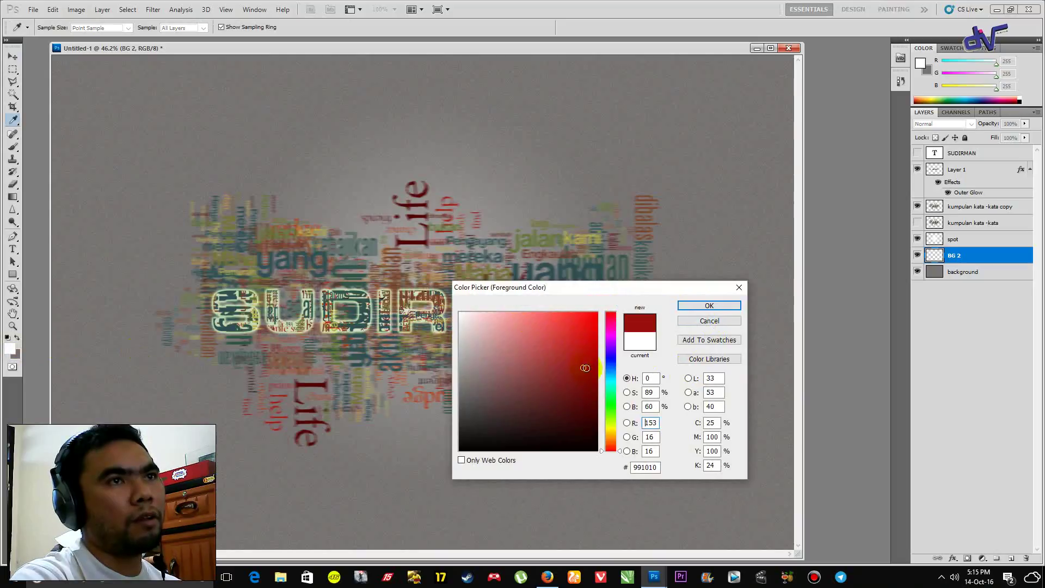
left_click(704, 306)
key("v")
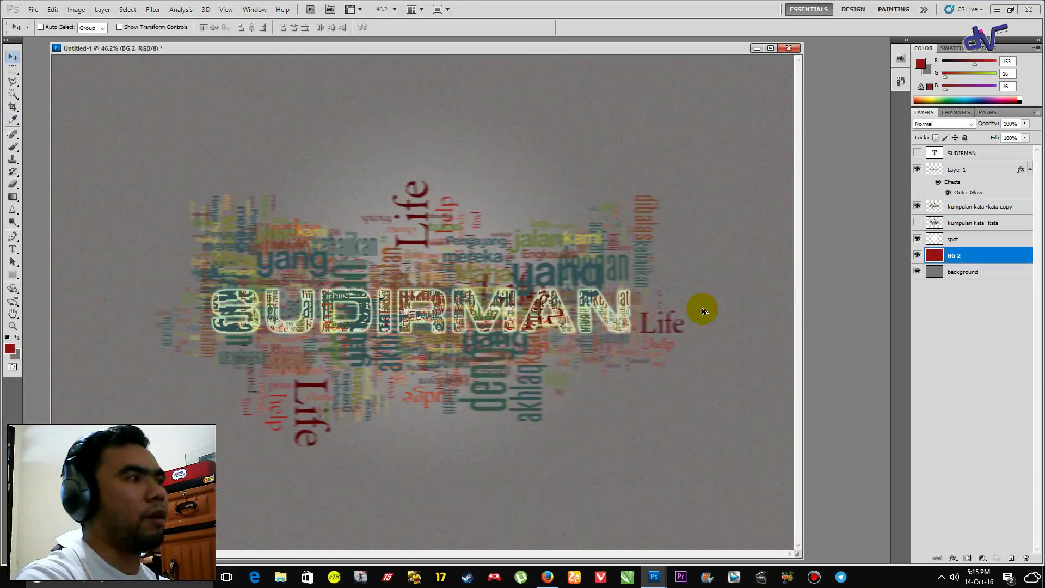
key("alt+BackSpace")
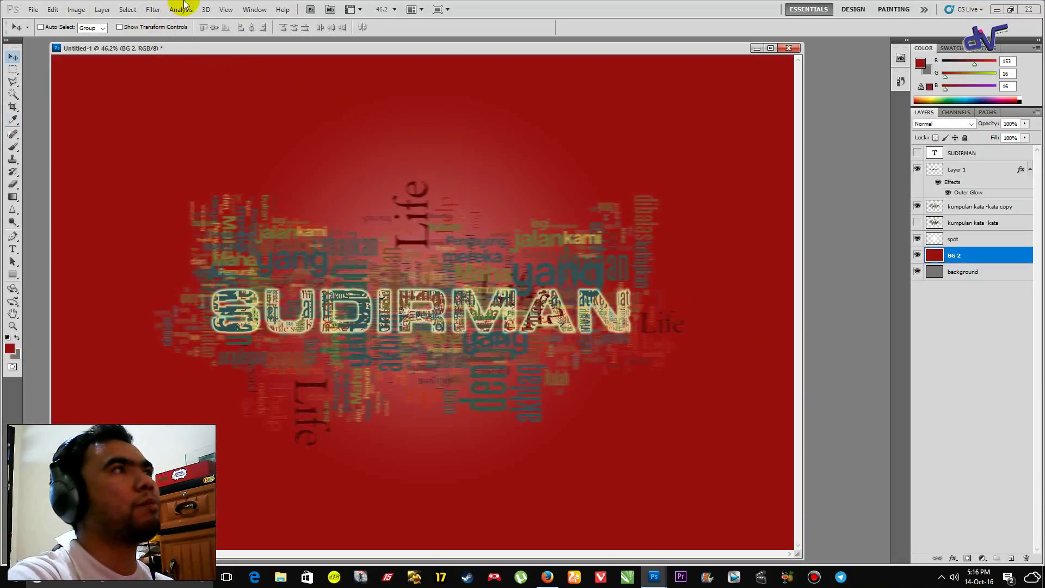
Add 12.5% uniform noise to the red BG 2 layer and hide the layer.
left_click(153, 9)
mouse_move(173, 139)
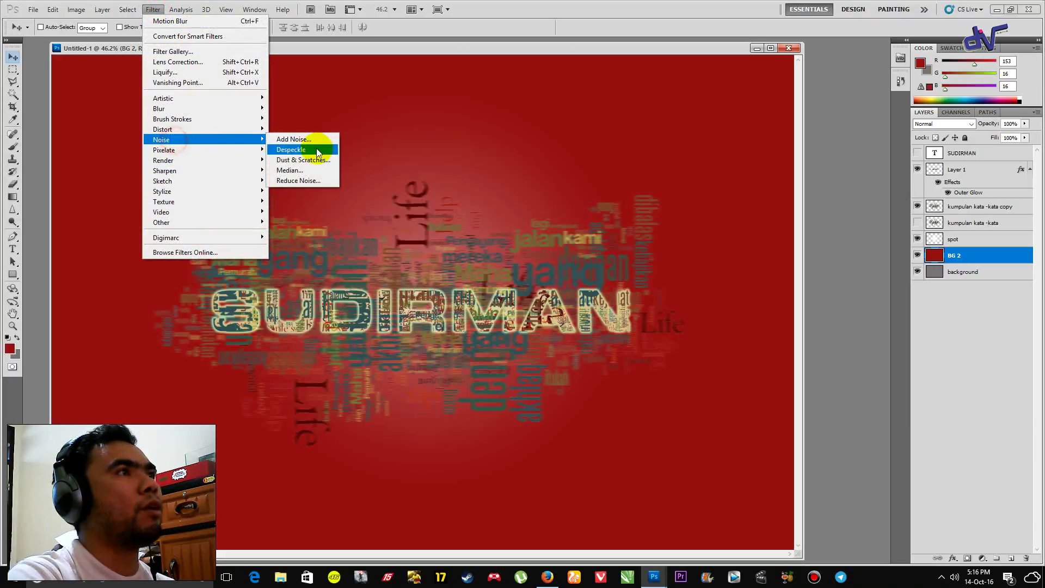
left_click(307, 142)
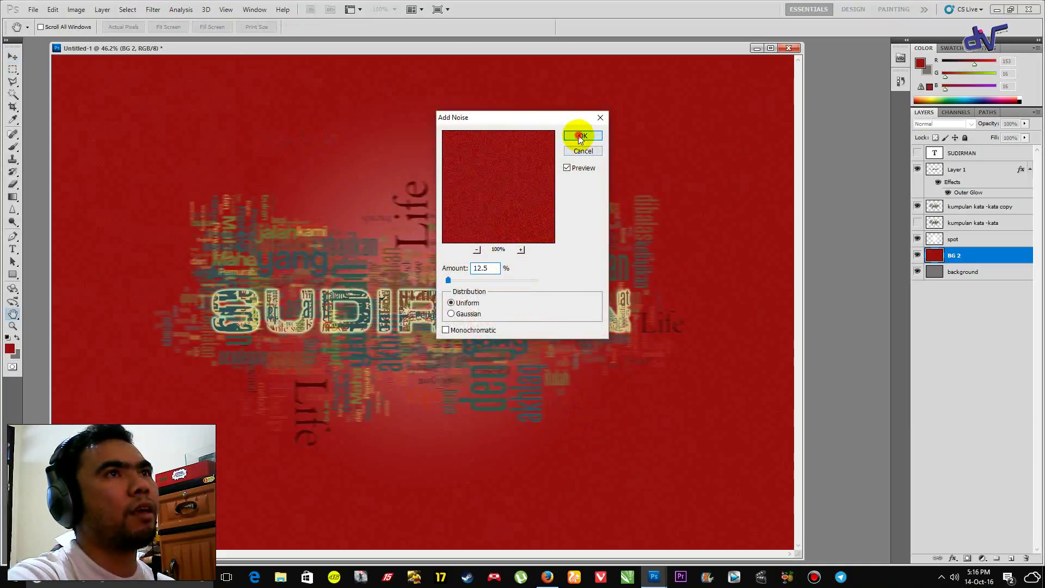
left_click(583, 136)
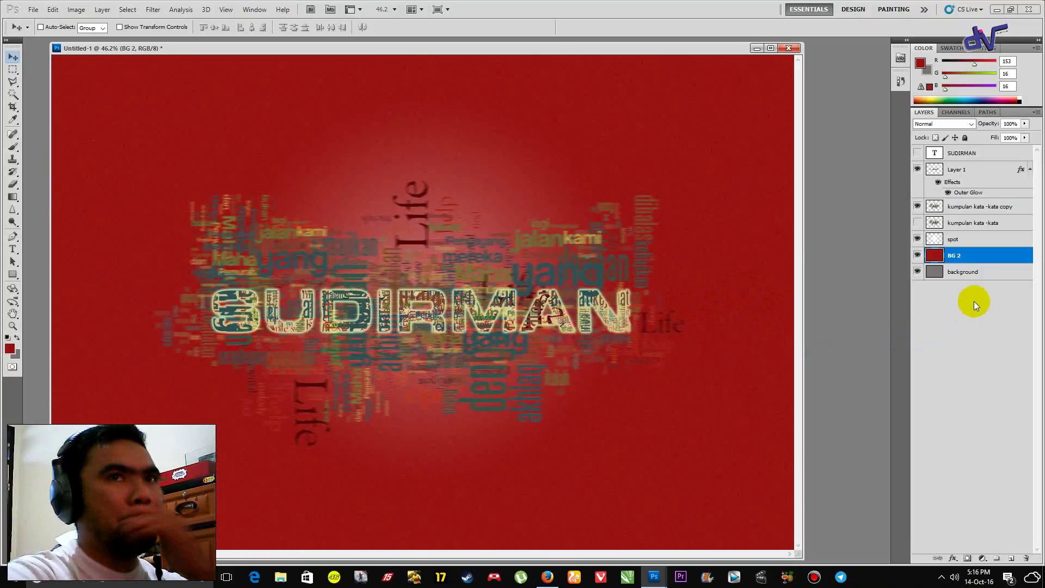
left_click(917, 256)
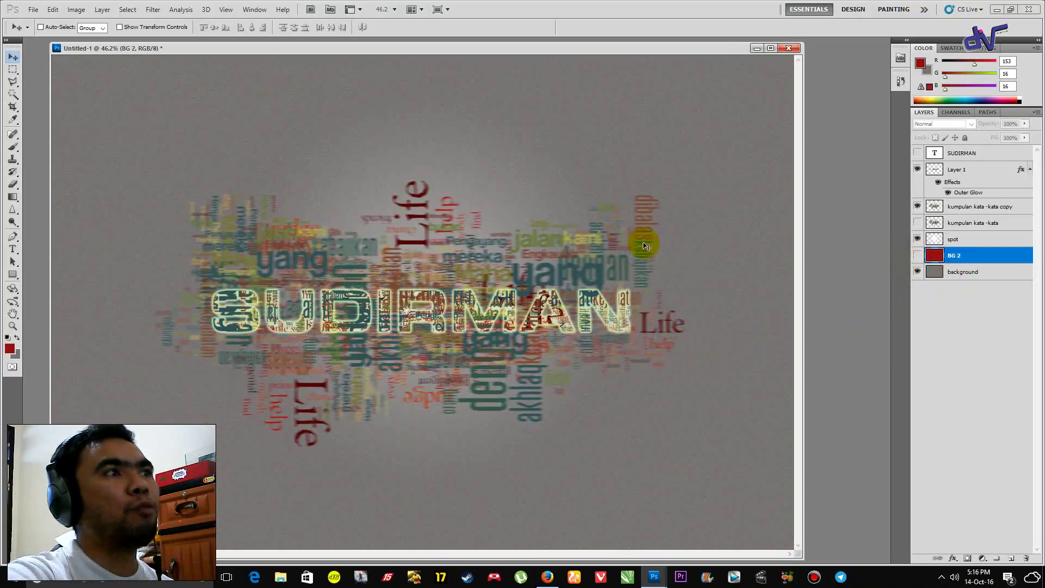
Hide the kumpulan kata -kata copy layer and Layer 1, and show the kumpulan kata -kata layer.
left_click(918, 206)
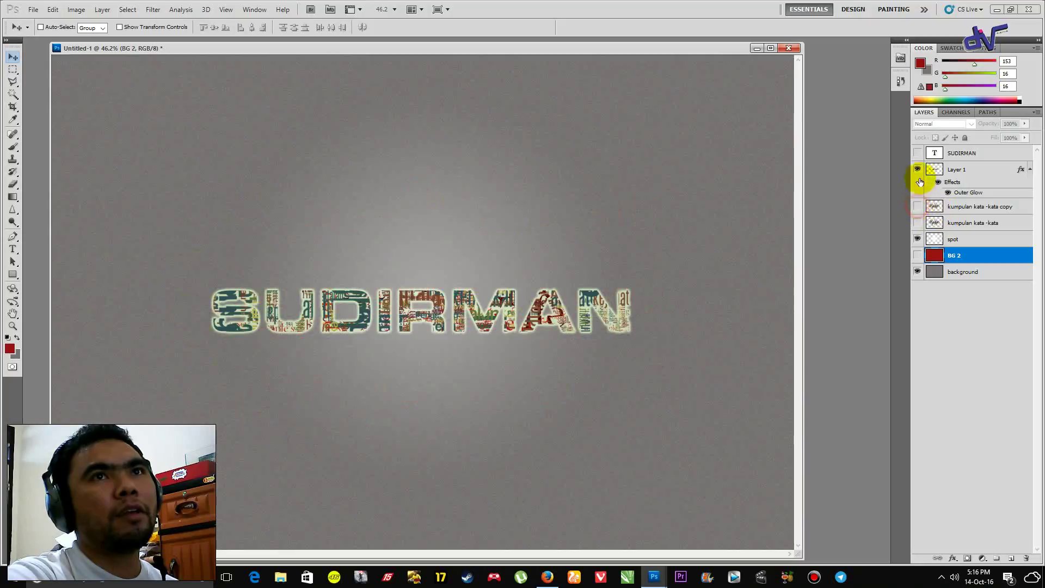
left_click(918, 170)
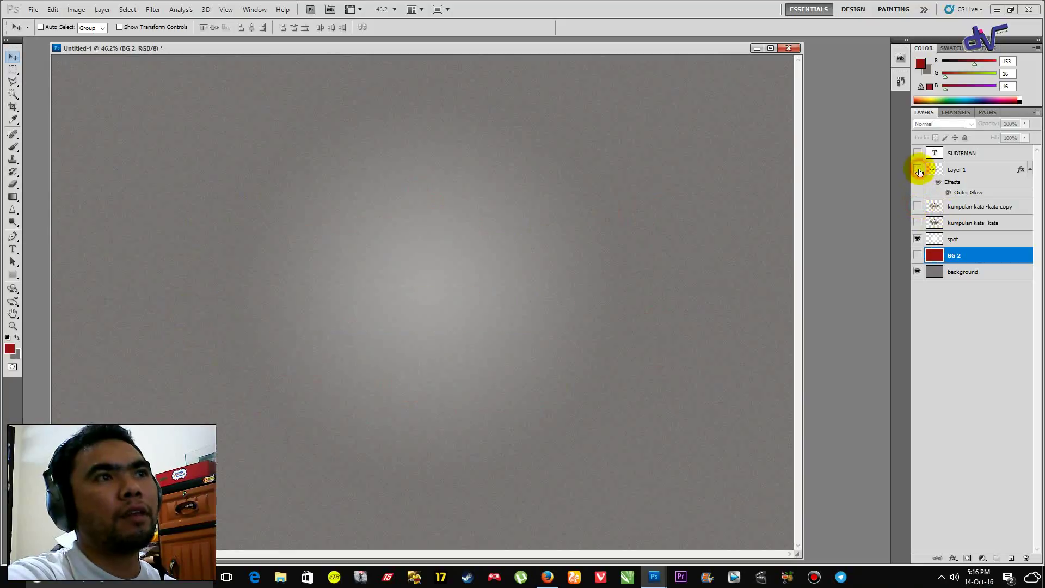
left_click(918, 224)
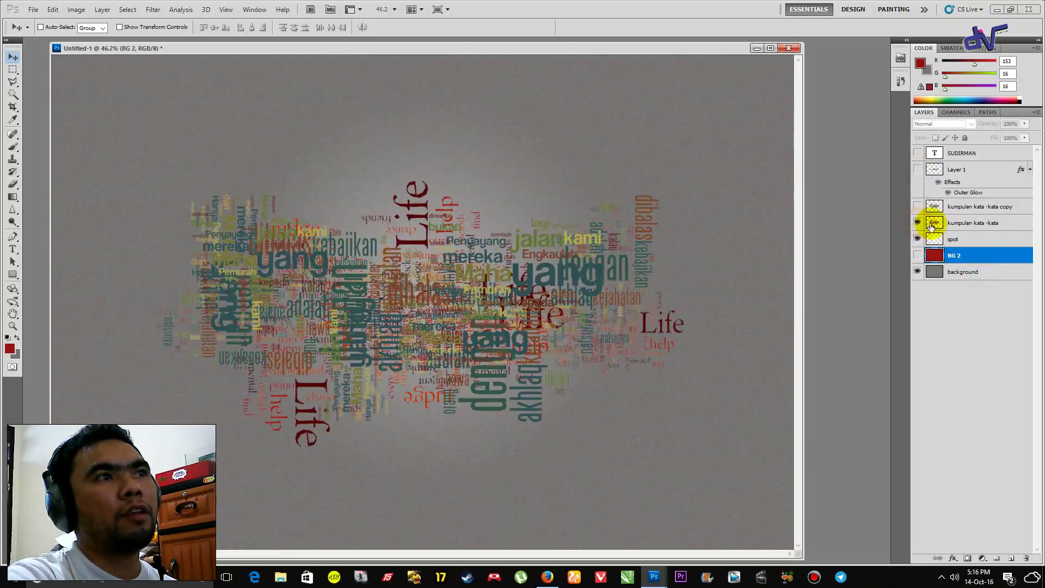
Add a Color Overlay in dark greyish brown #695c5c to the kumpulan kata -kata layer.
left_click(970, 224)
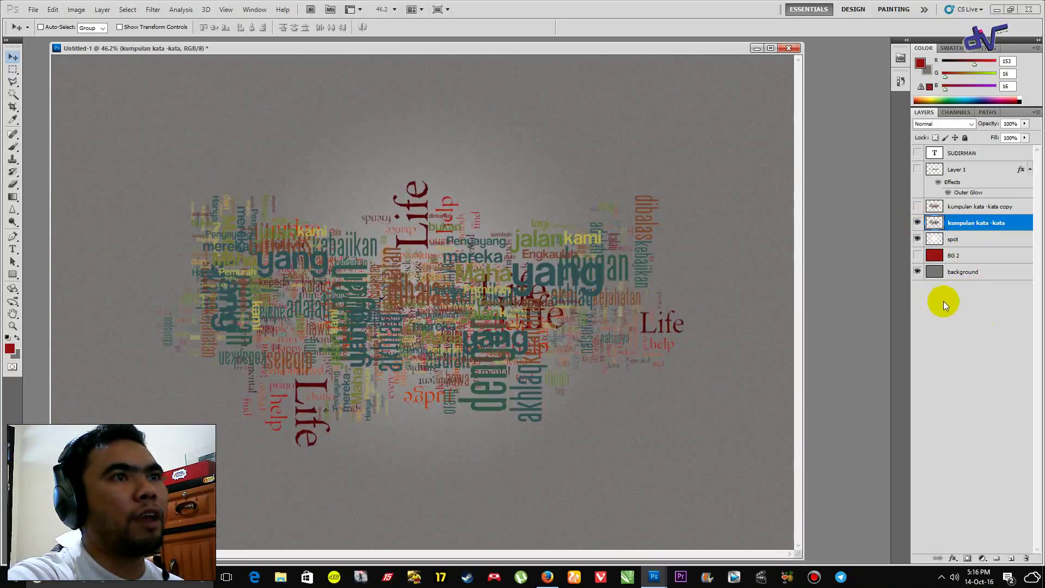
left_click(952, 558)
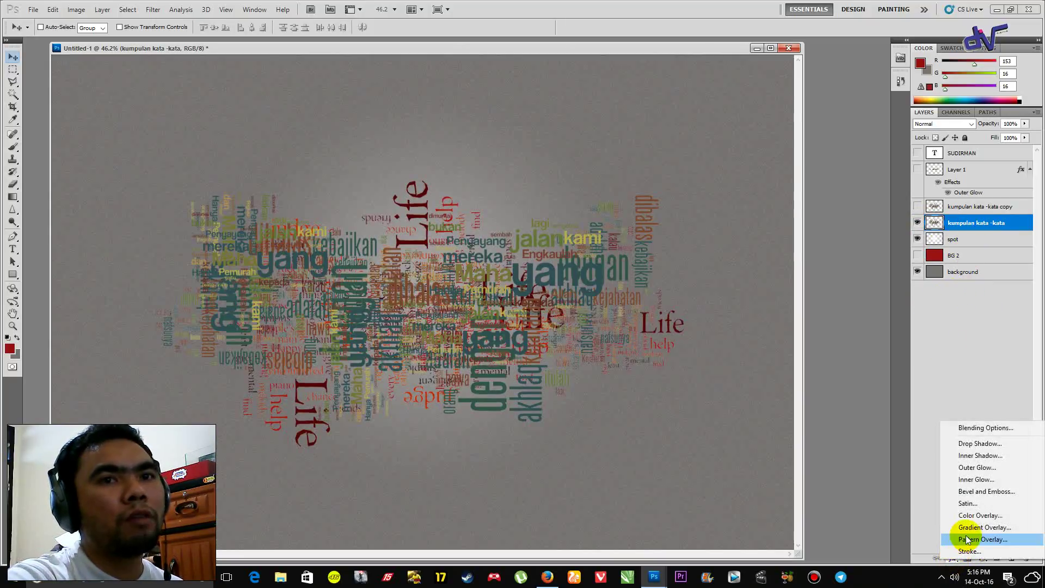
left_click(969, 516)
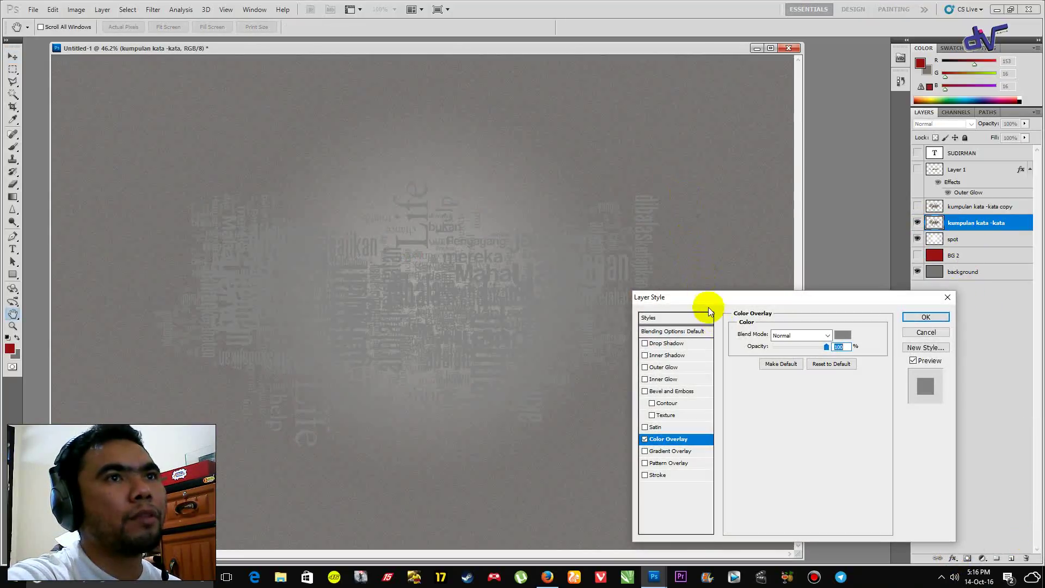
left_click_drag(705, 299, 776, 302)
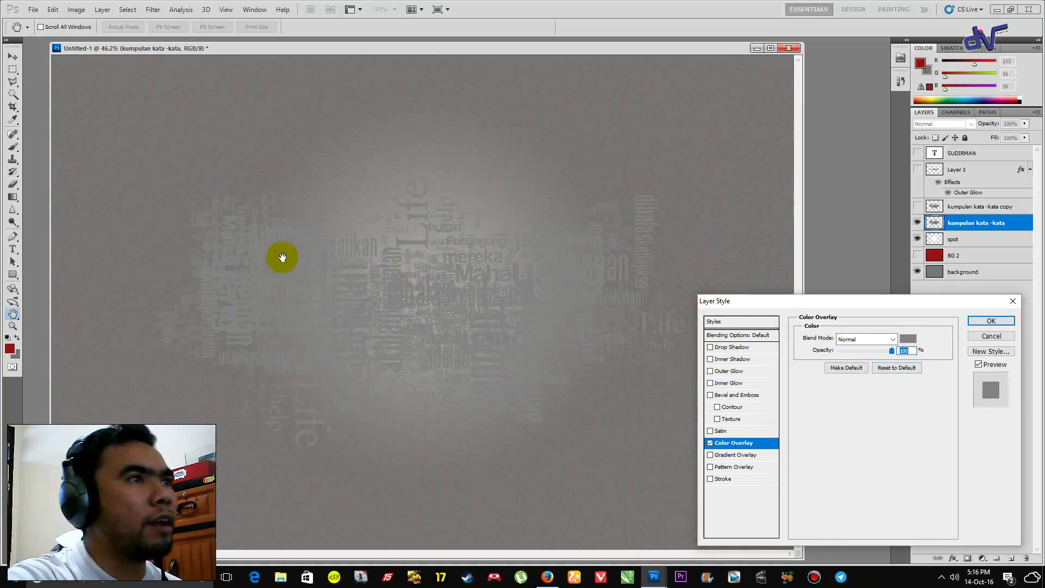
left_click(907, 342)
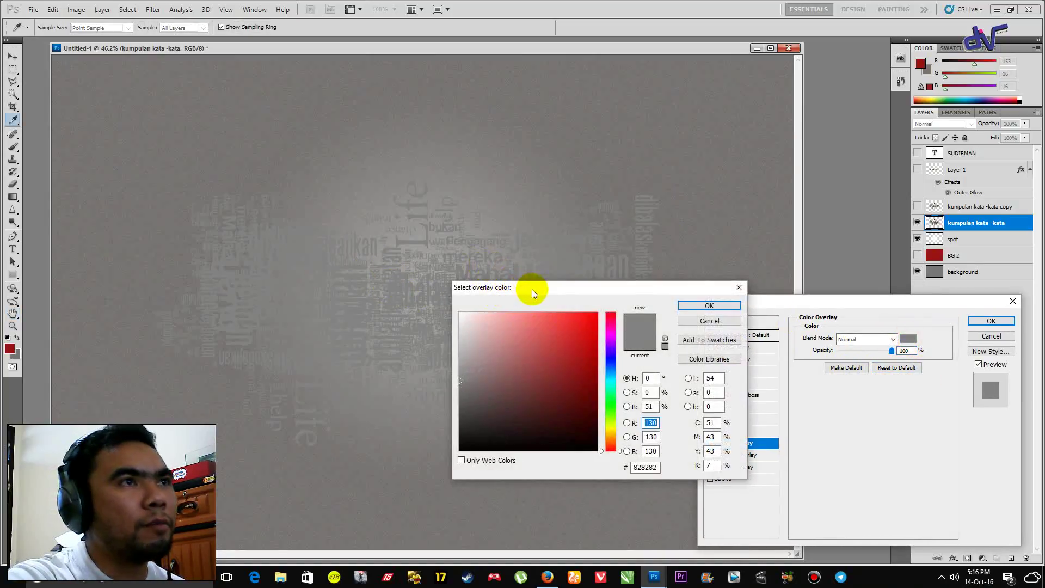
left_click_drag(532, 289, 738, 336)
left_click(676, 442)
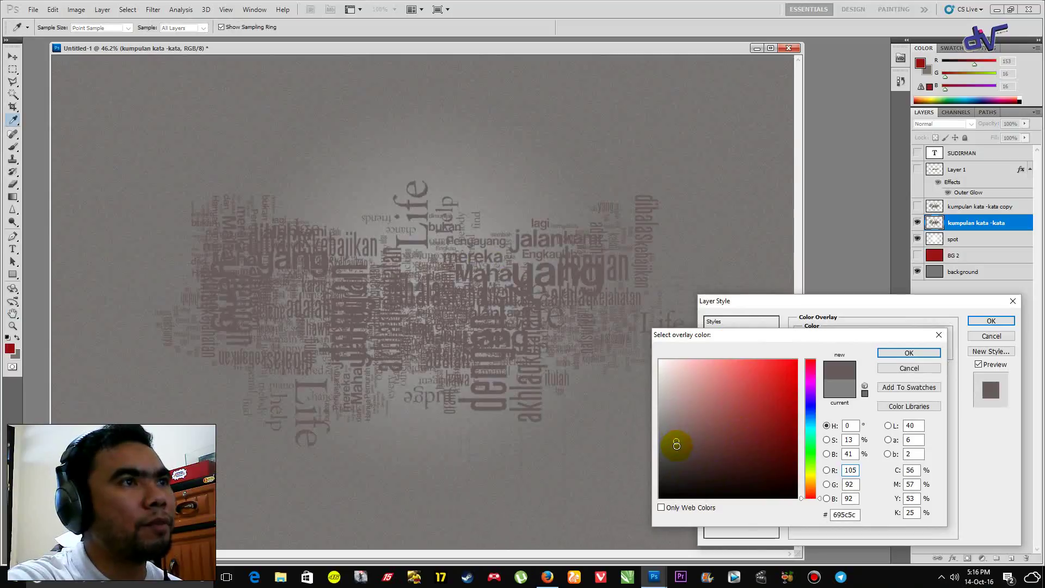
left_click(909, 352)
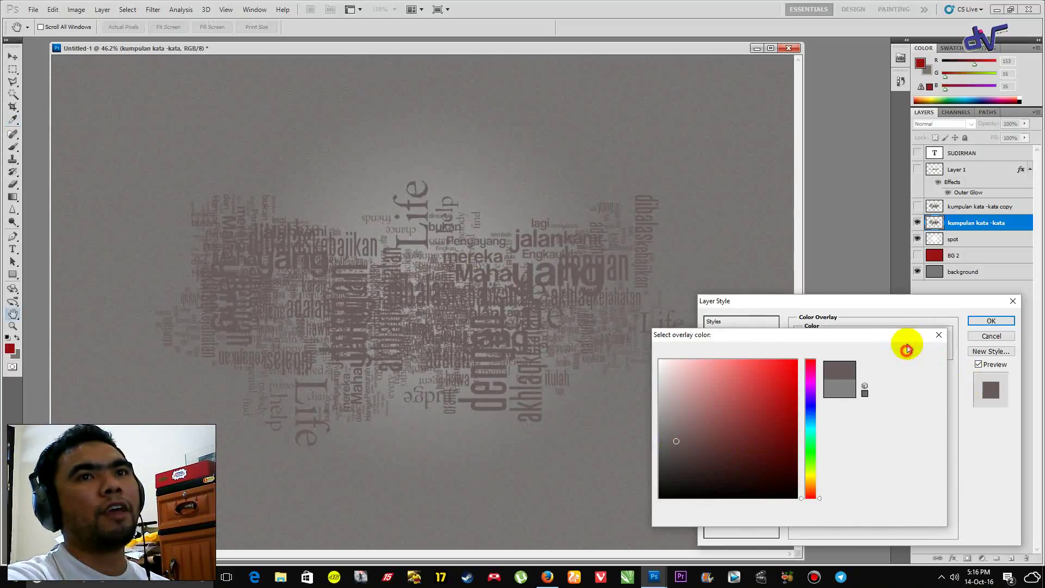
left_click(998, 321)
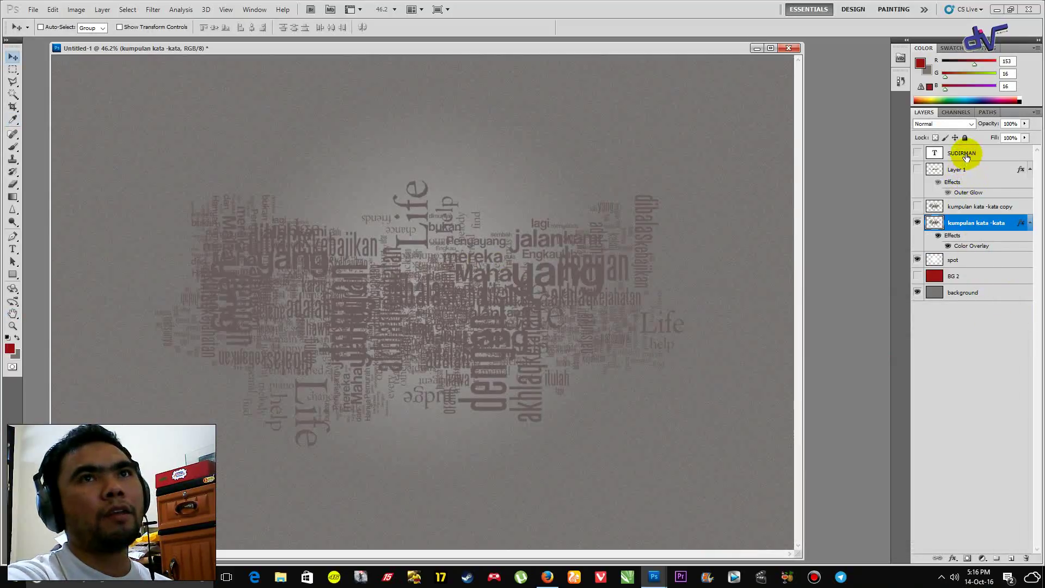
Show the name text layer and load its transparency as a new selection.
left_click(916, 157)
left_click(963, 161)
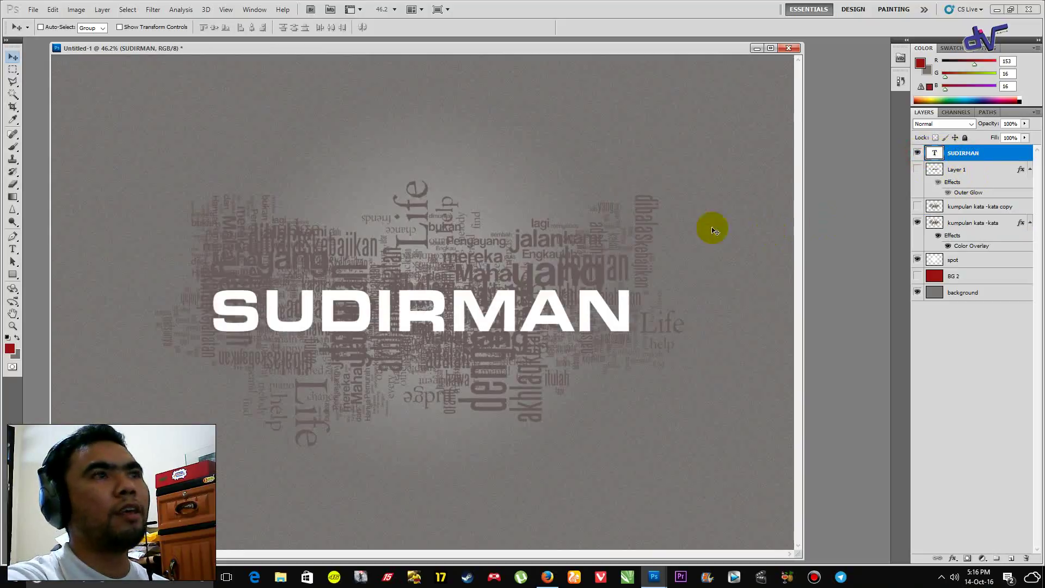
left_click(125, 12)
left_click(163, 201)
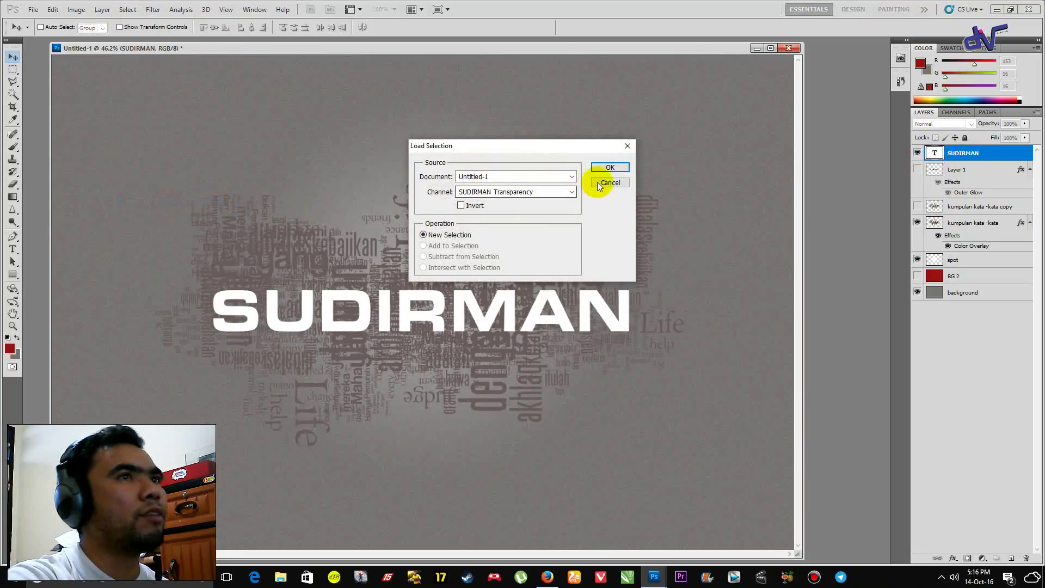
left_click(610, 168)
Convert the kumpulan kata -kata layer to a smart object and rasterize it to bake in the colour overlay.
left_click(980, 225)
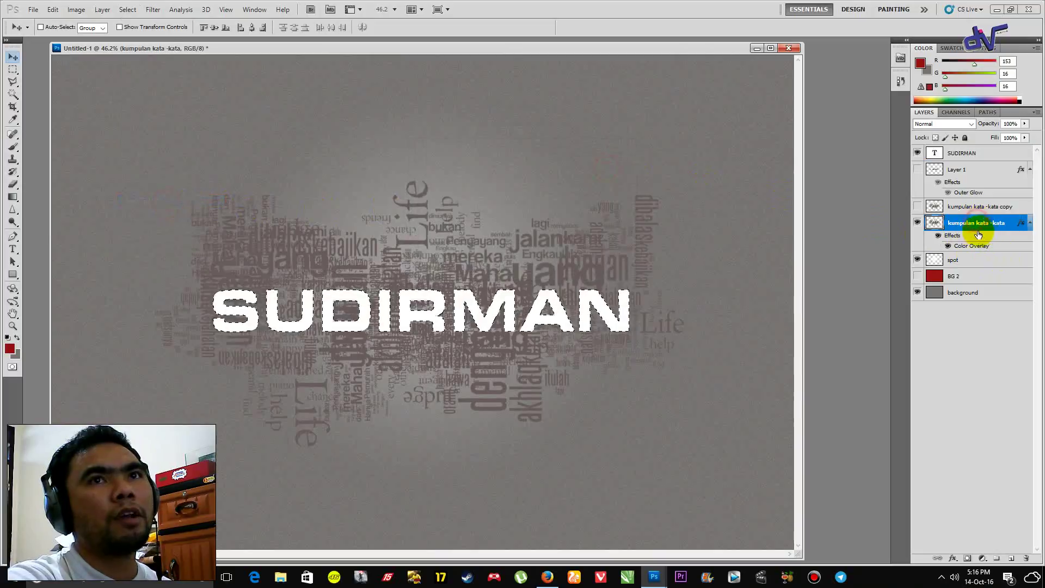
right_click(982, 227)
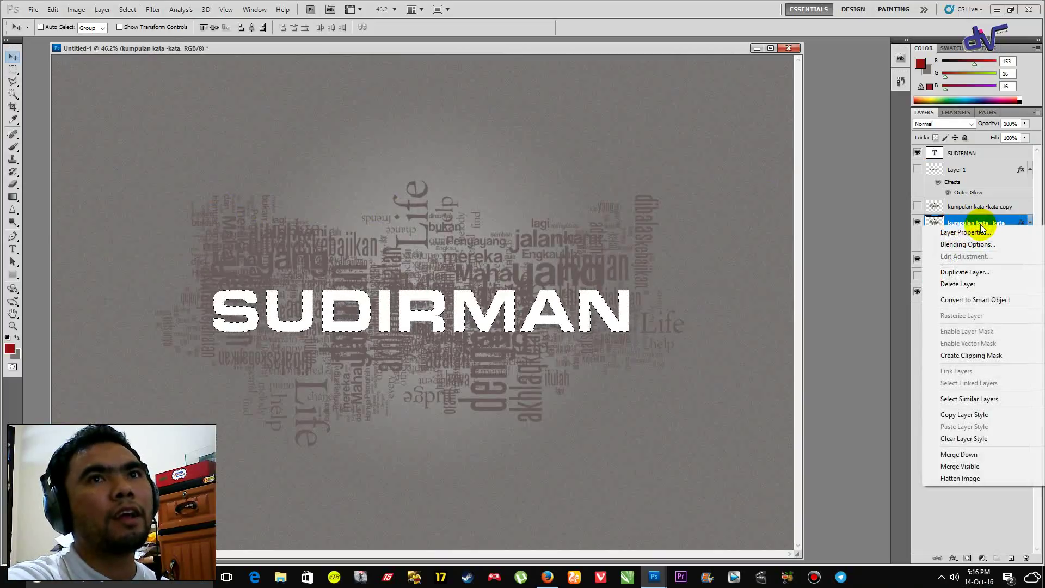
left_click(968, 300)
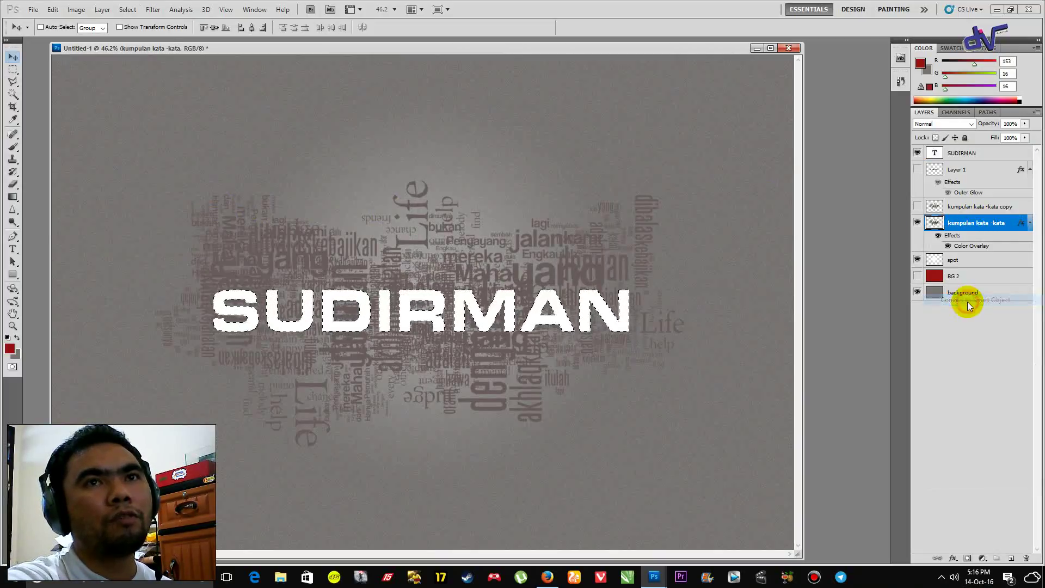
right_click(967, 226)
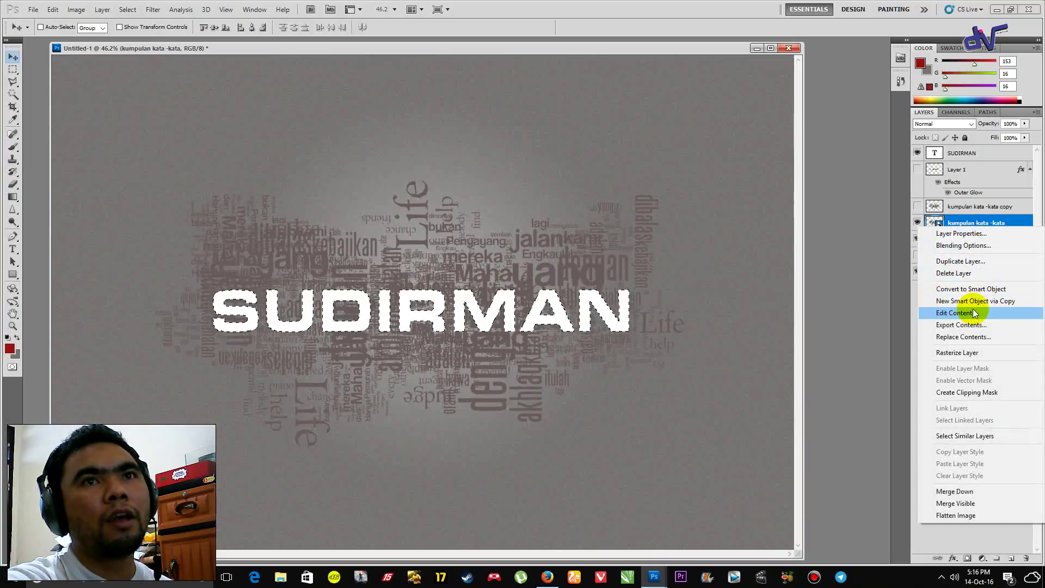
left_click(965, 353)
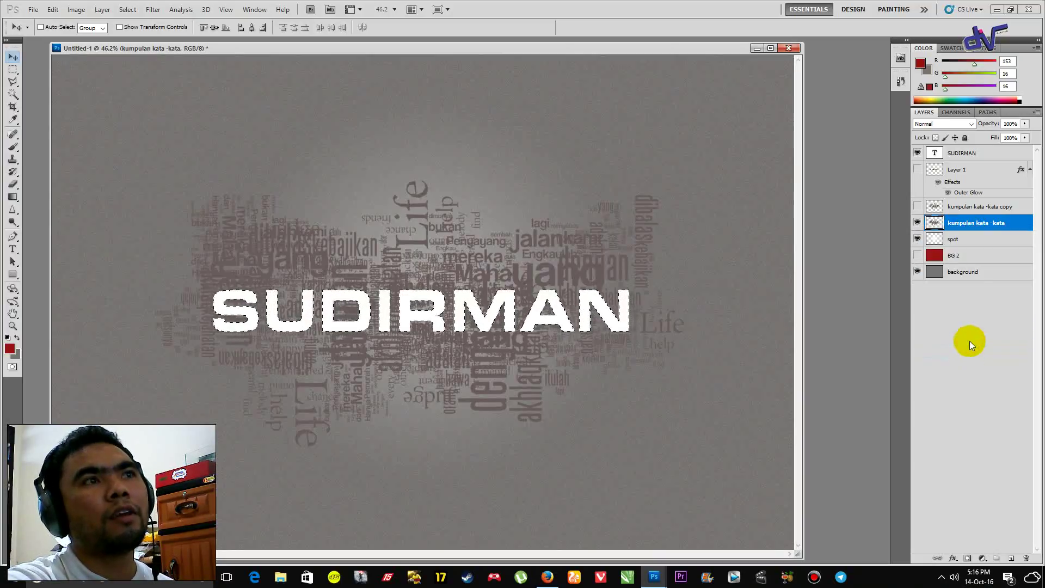
Copy the name-shaped selection of kumpulan kata -kata to a new layer and hide the name text layer.
key("ctrl+j")
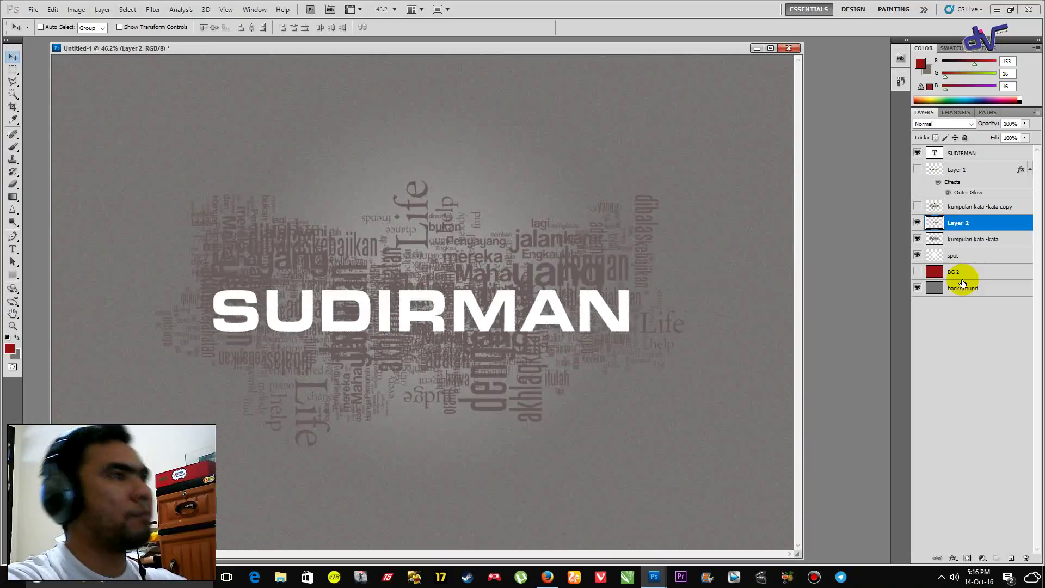
left_click(917, 153)
left_click(961, 153)
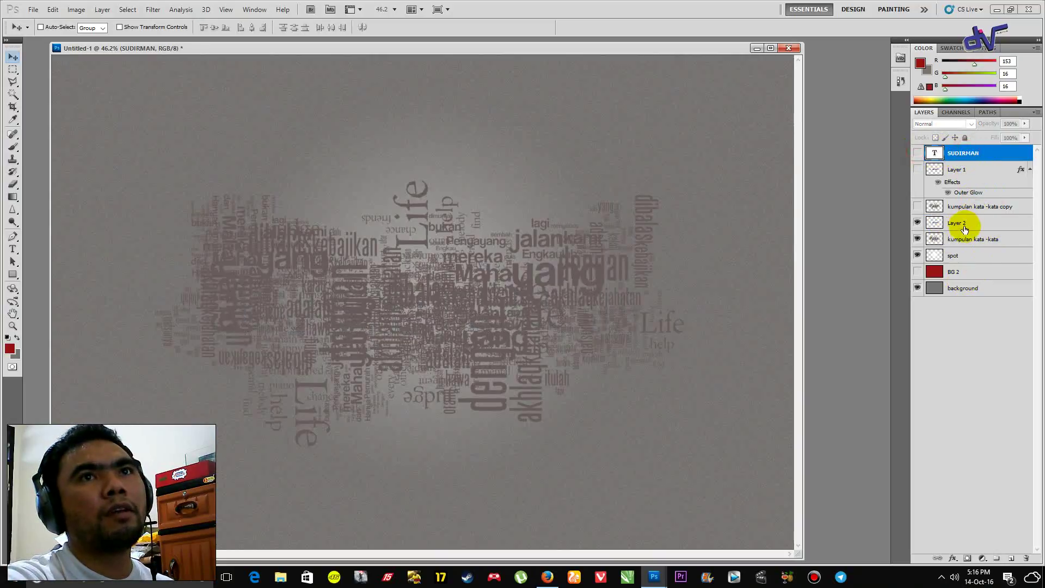
Add an Outer Glow to Layer 2 with a size of 13 px and a slightly raised spread.
left_click(954, 228)
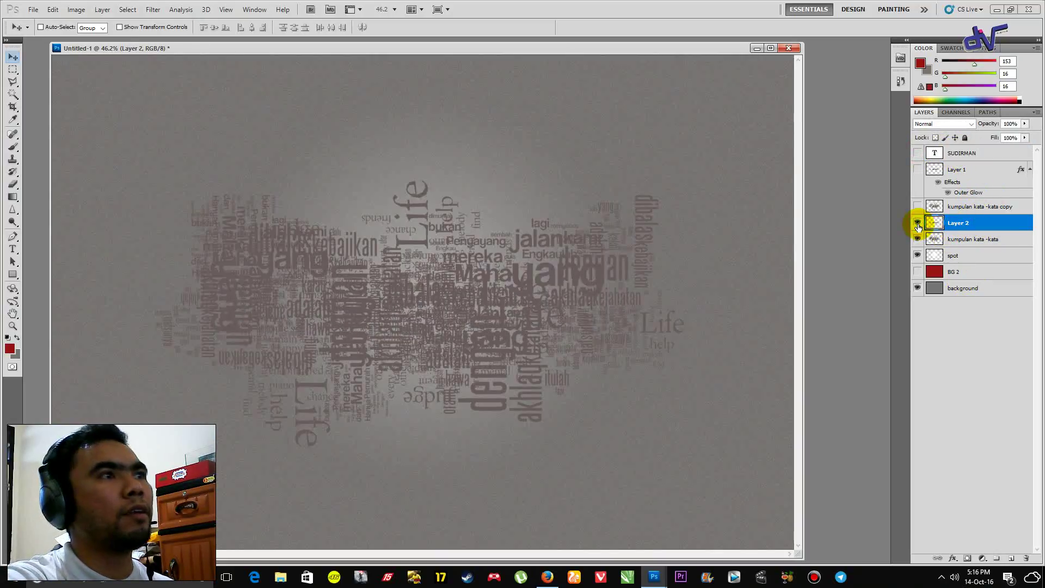
left_click(953, 557)
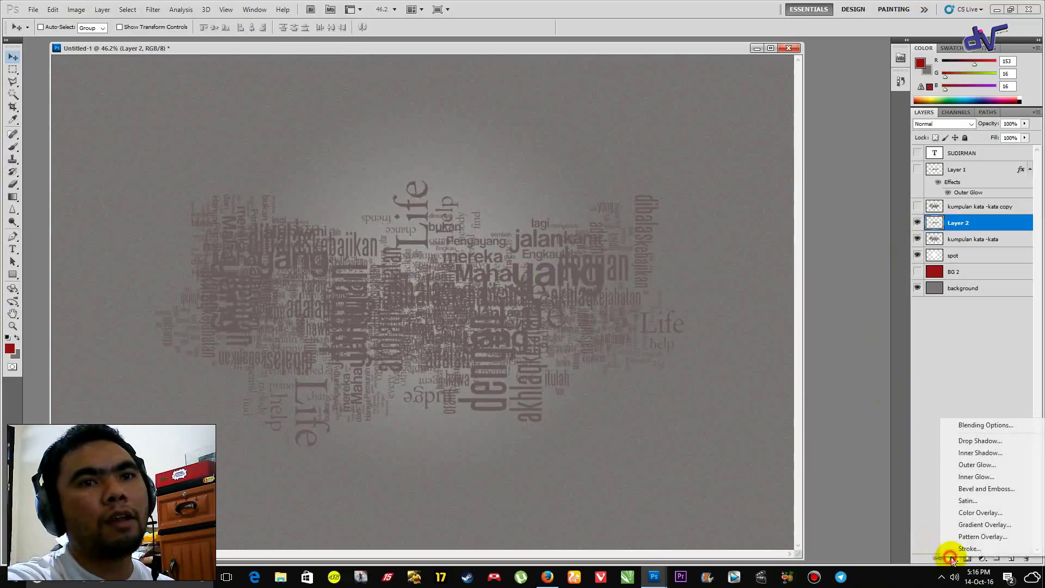
left_click(963, 467)
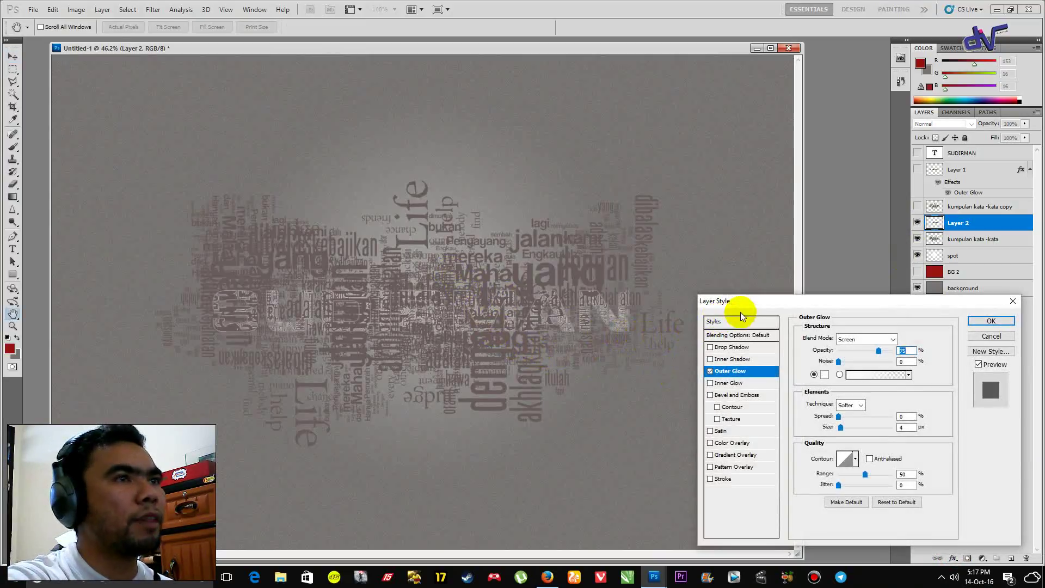
left_click_drag(670, 296, 709, 289)
mouse_move(808, 416)
left_mouse_down()
mouse_move(808, 405)
mouse_move(811, 414)
left_mouse_up()
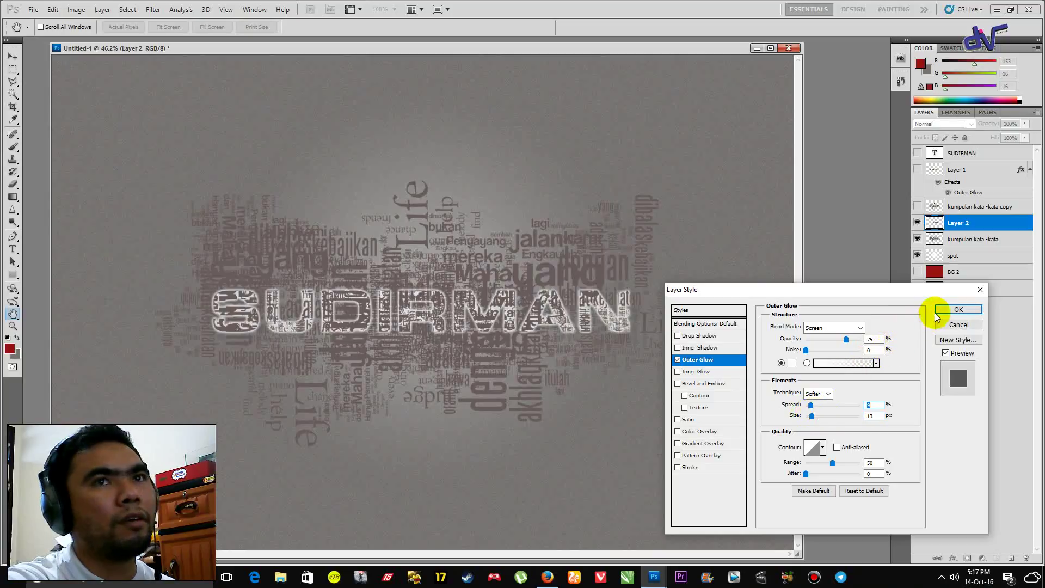
left_click(959, 309)
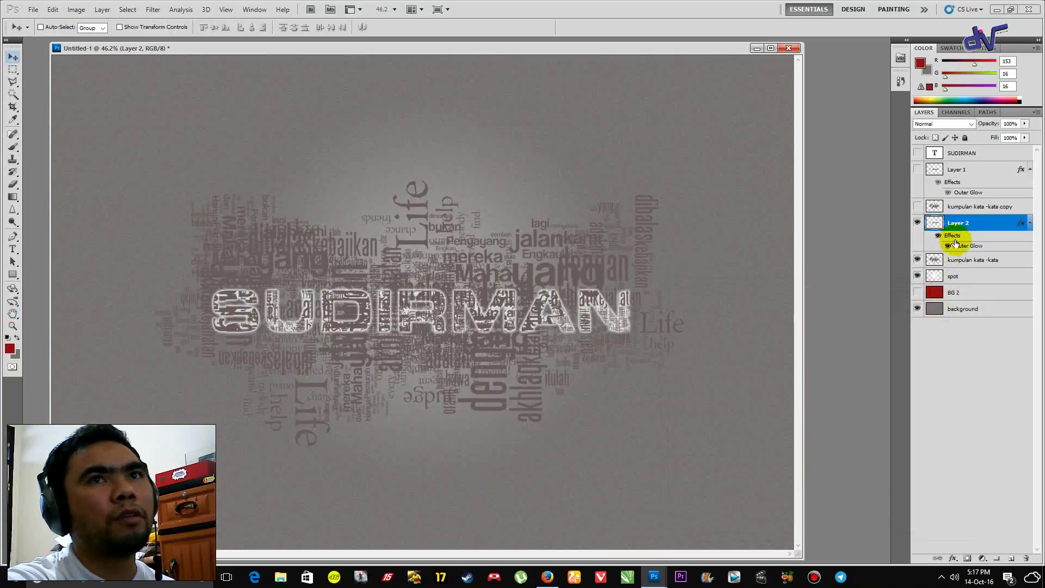
Apply a Motion Blur to the kumpulan kata -kata layer with an angle of 0° and a distance of 15 pixels.
left_click(978, 262)
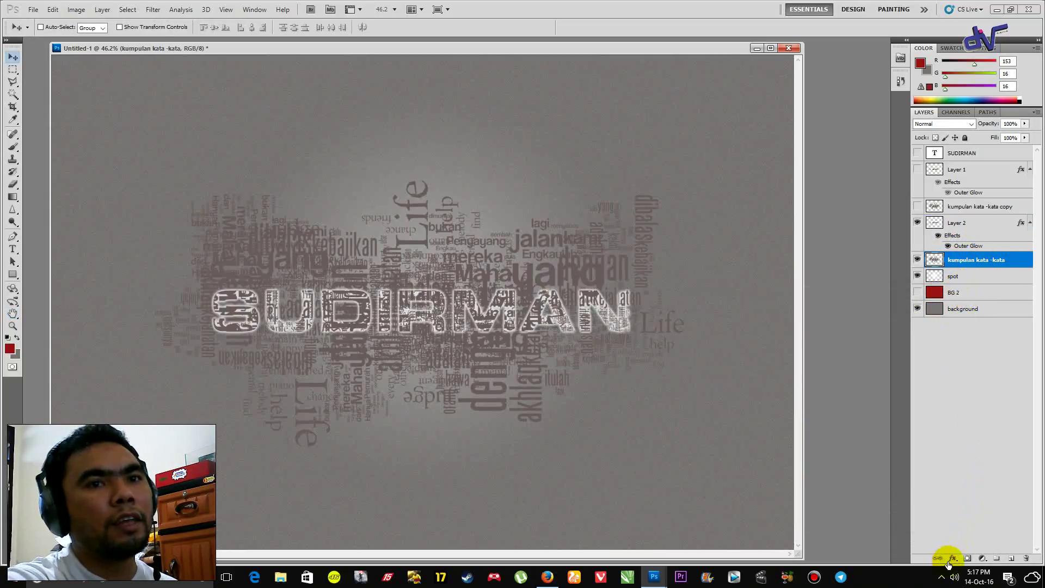
left_click(153, 9)
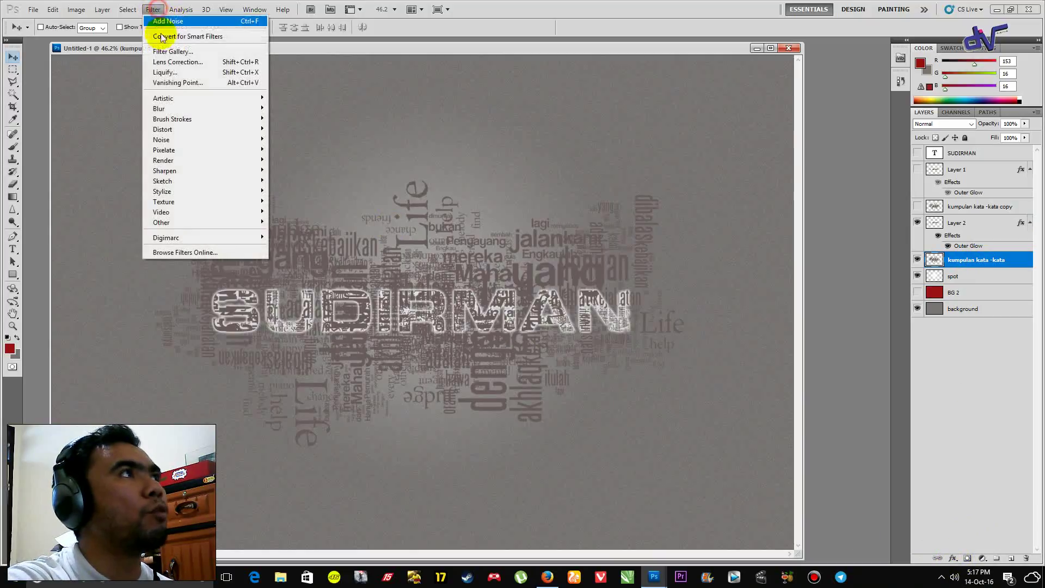
mouse_move(245, 108)
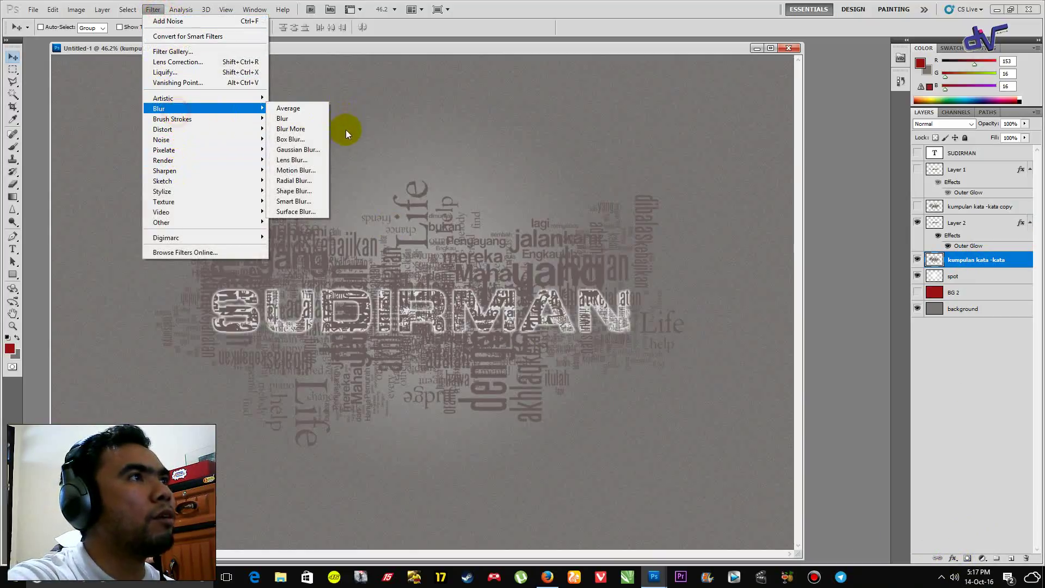
left_click(313, 170)
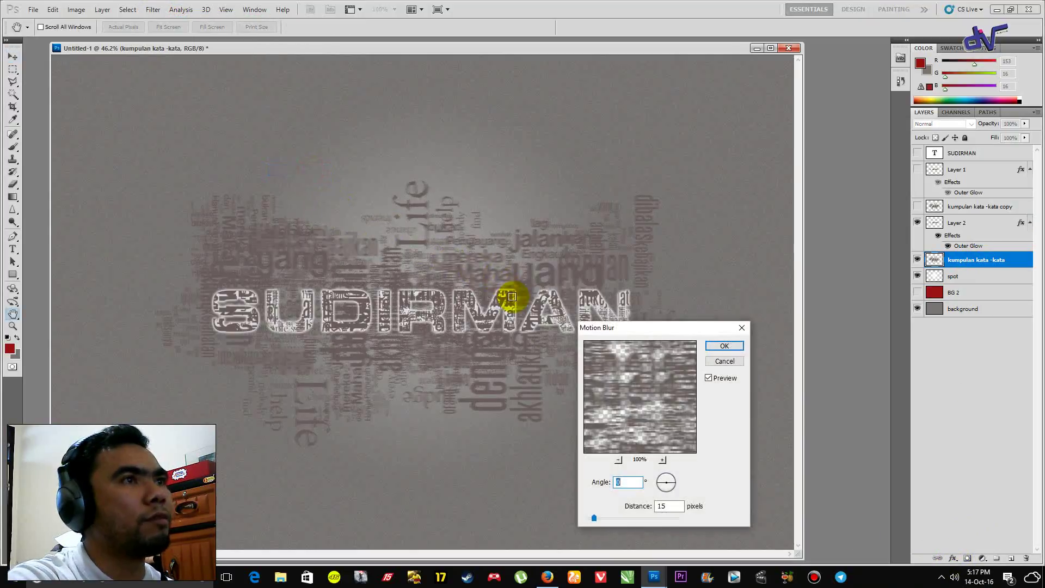
left_click(723, 346)
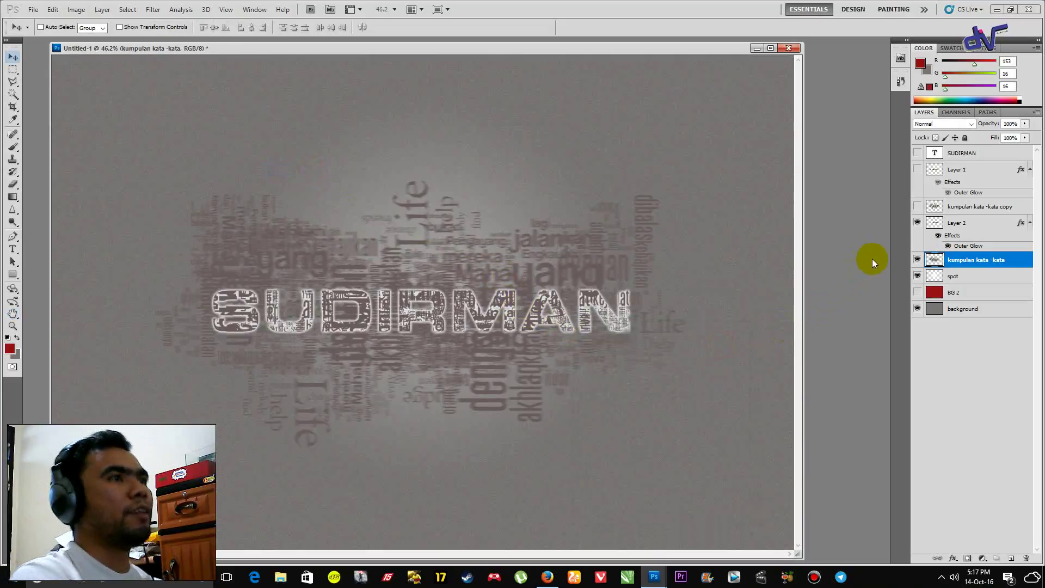